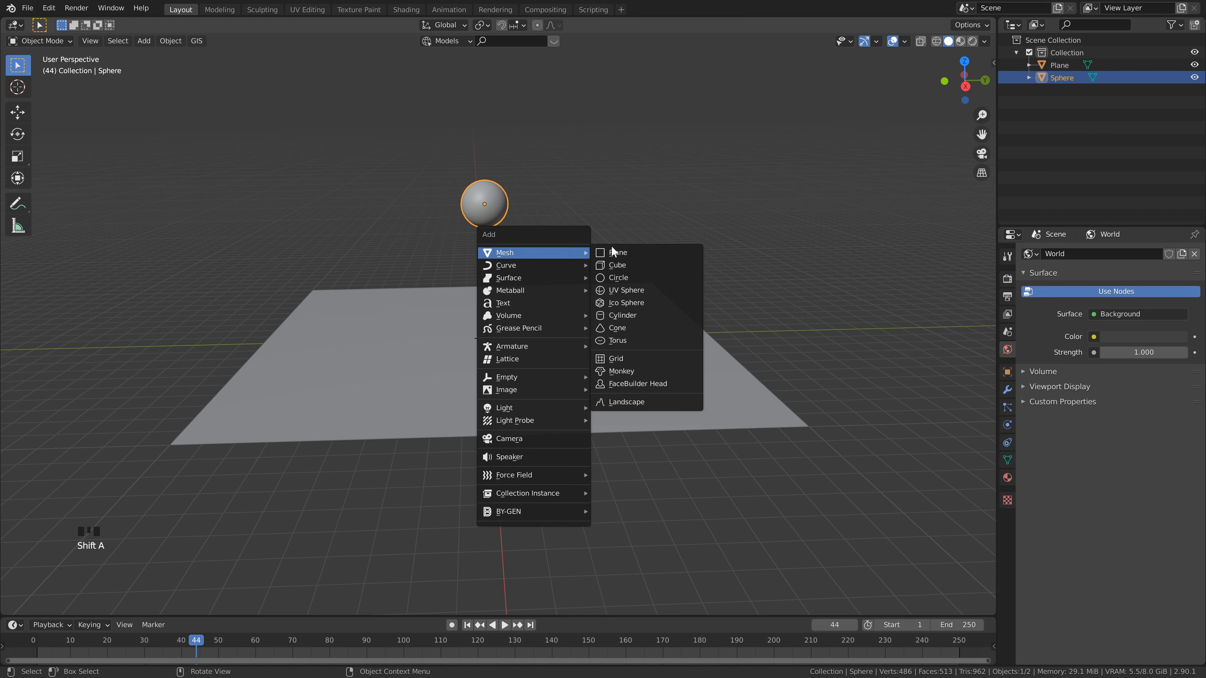
Step: Add a cylinder mesh and scale it to 0.4 in X and Y, leaving its height along Z locked
left_click(617, 315)
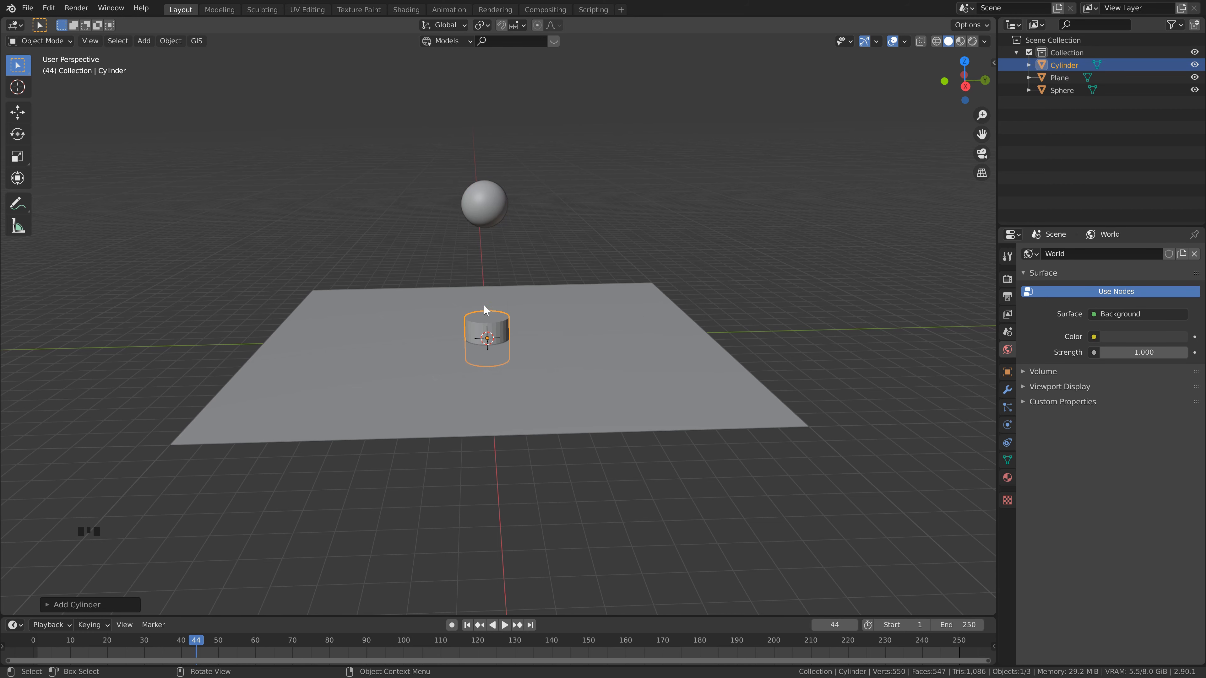
key("s")
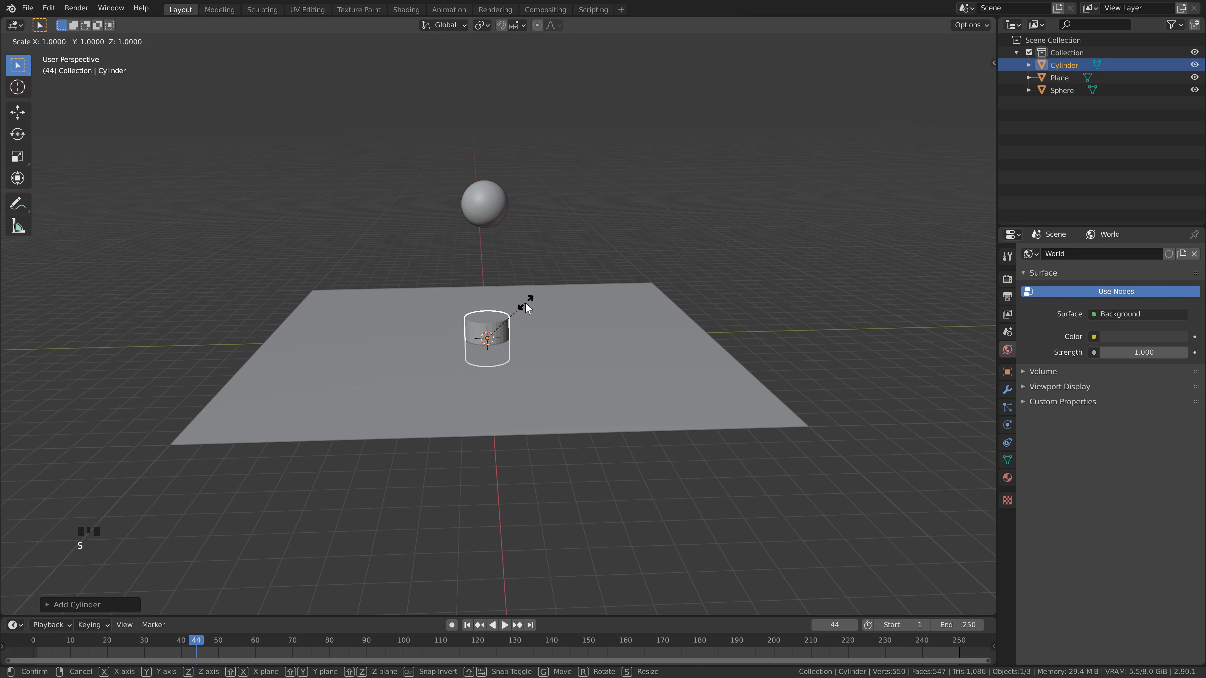
key("shift+z")
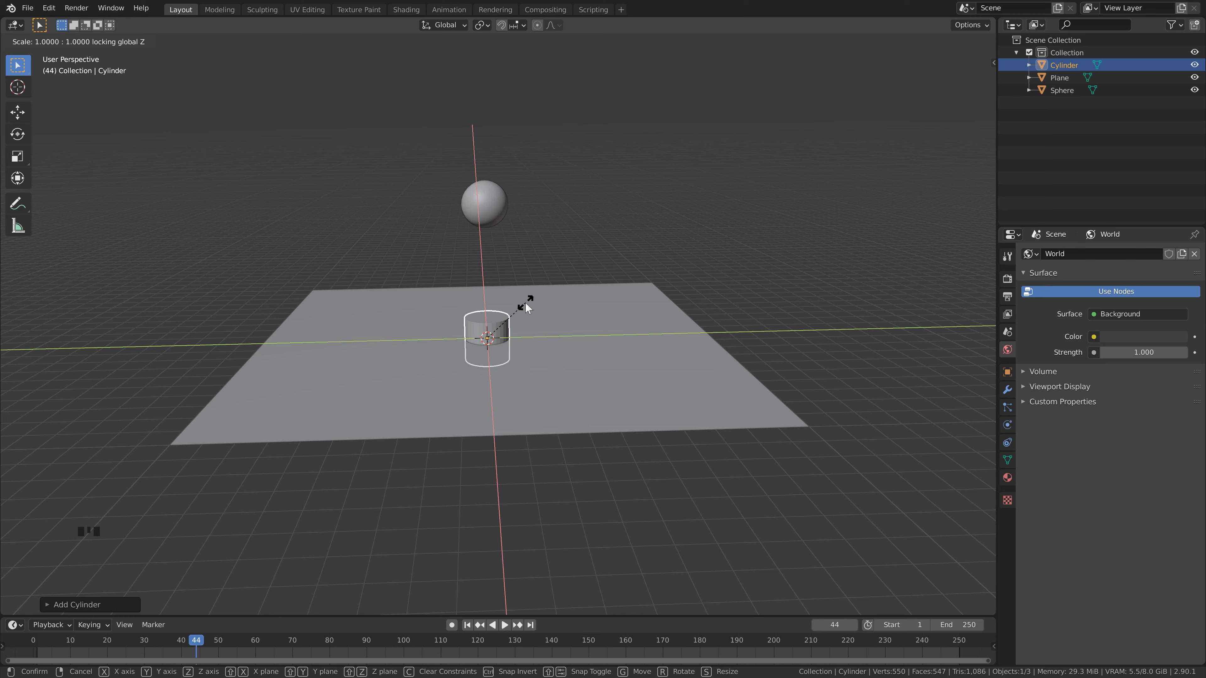
type(".4")
key("Return")
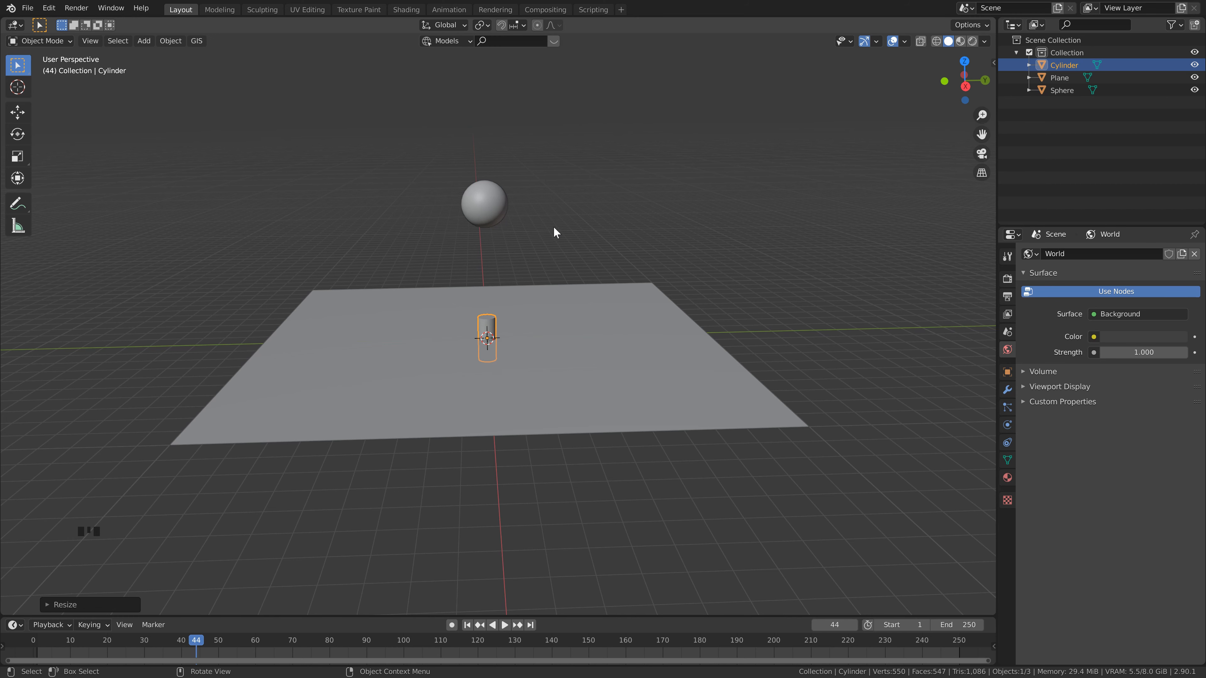
Step: Move the cylinder up 5 m along the global Z axis so it meets the underside of the sphere
key("g")
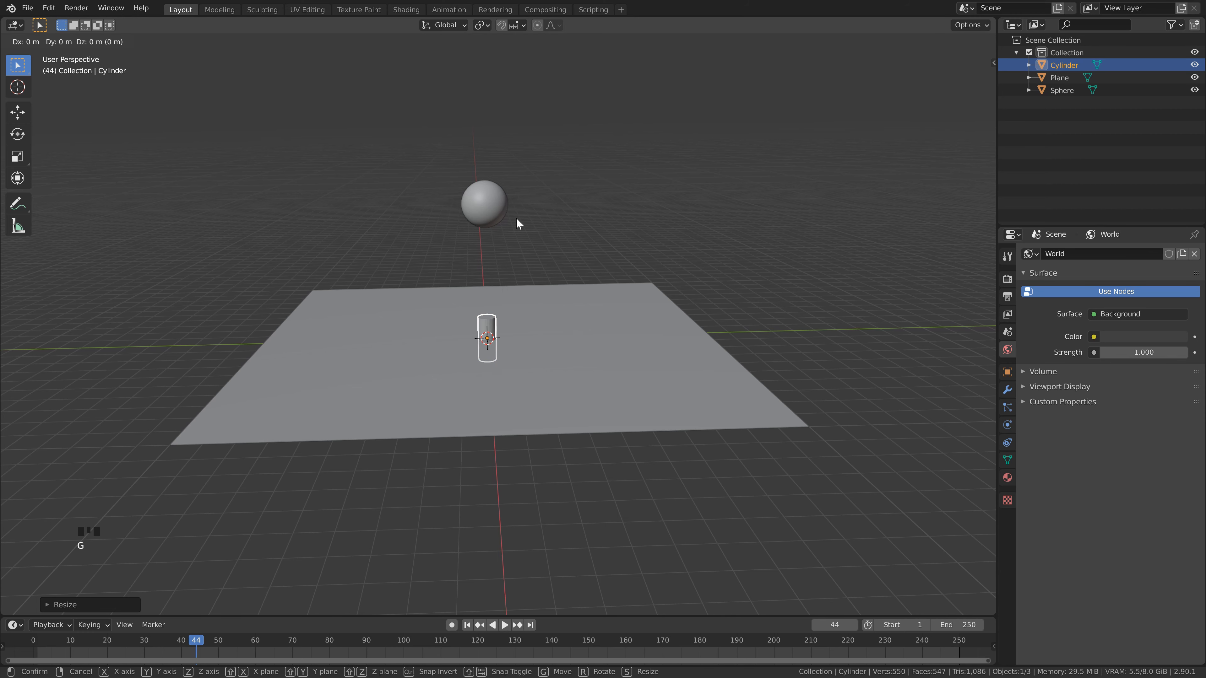
key("z")
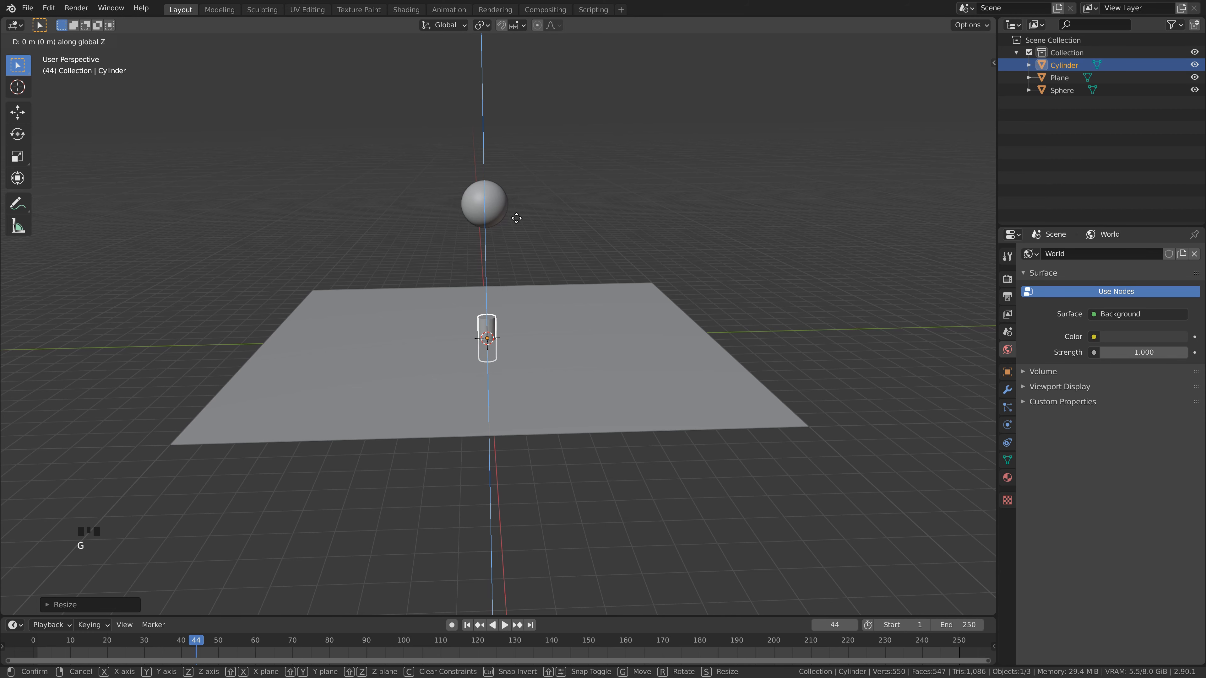
left_click(513, 226)
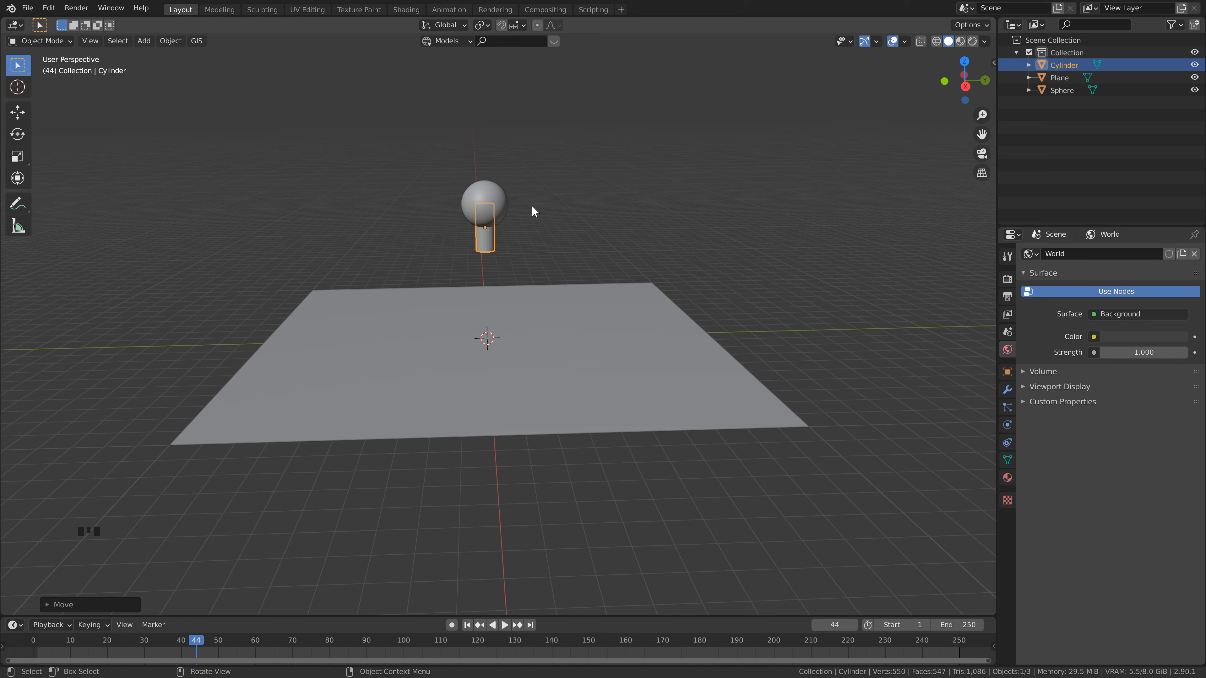
Step: Rotate the cylinder by -45° about the global X axis
key("r")
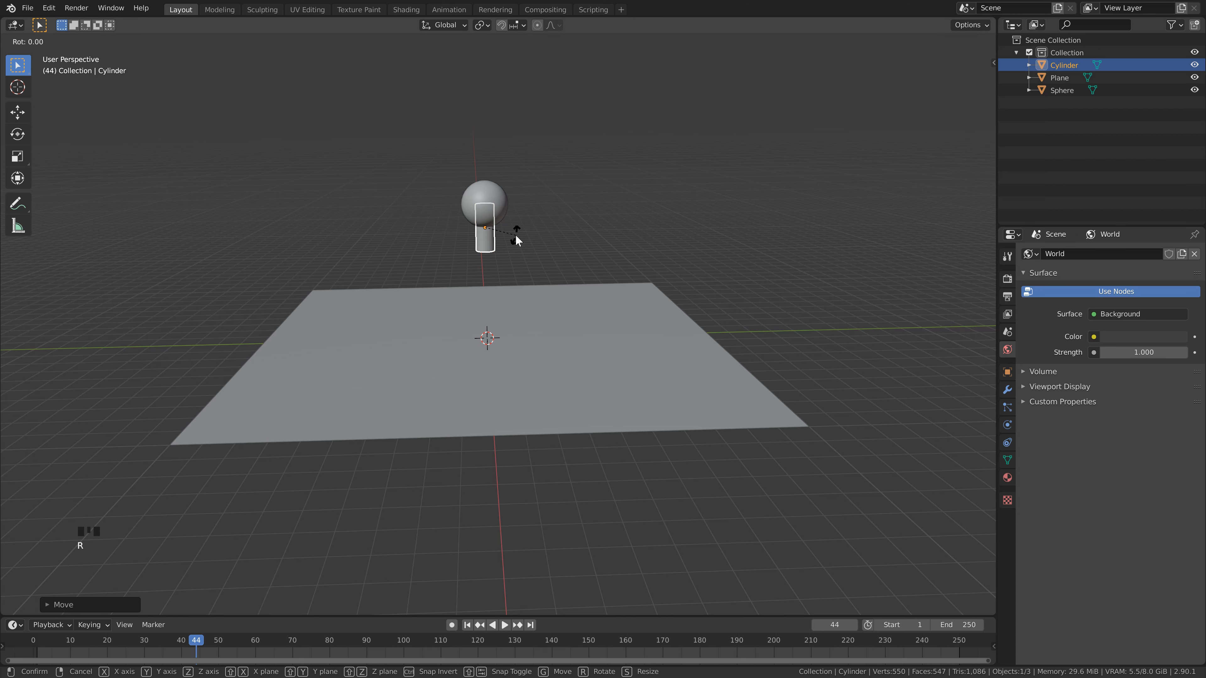
right_click(516, 242)
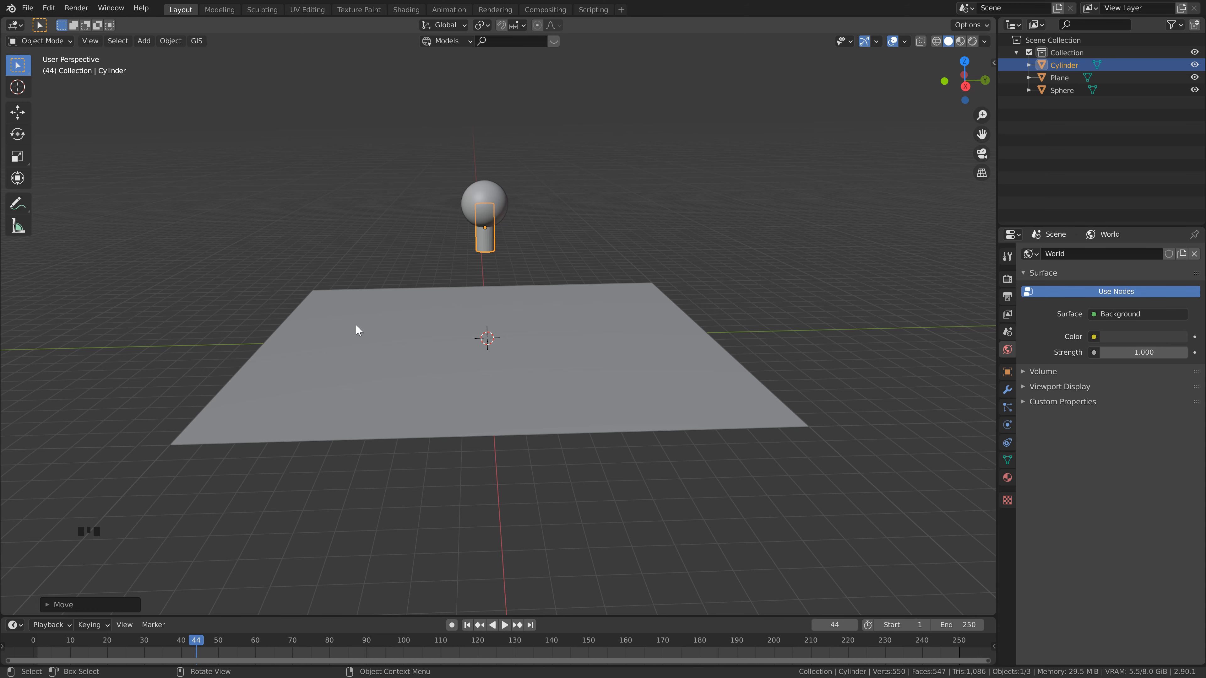
middle_click_drag(353, 328, 492, 322)
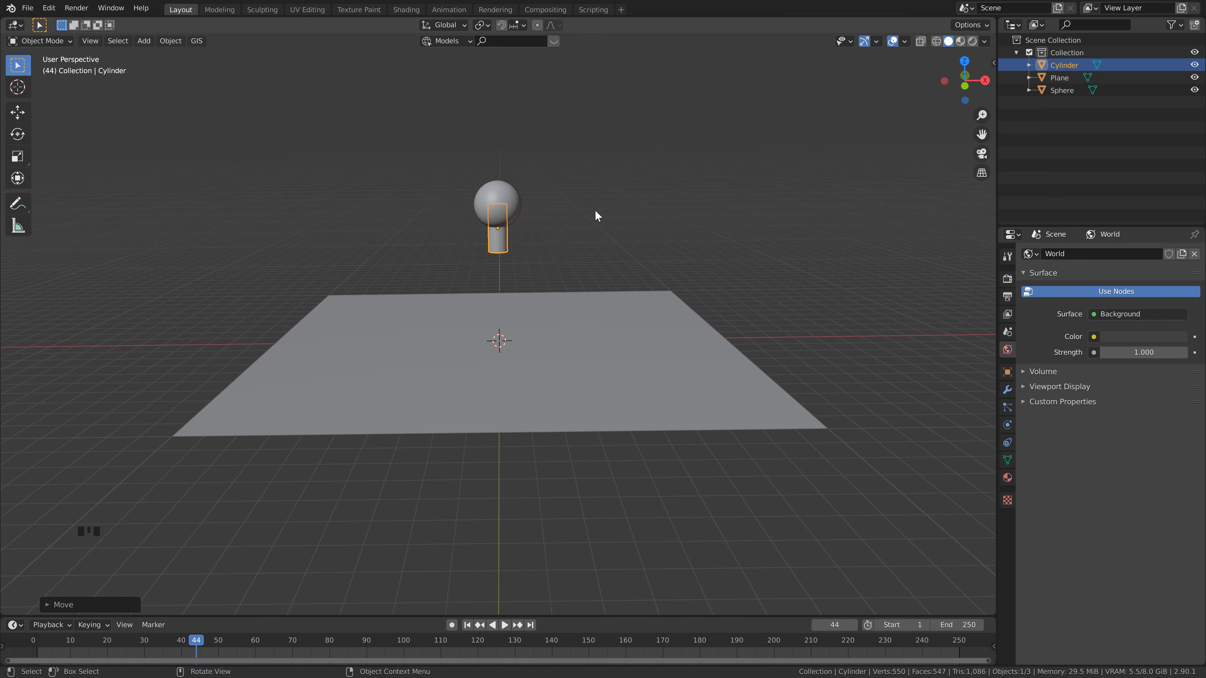
middle_click_drag(596, 214, 491, 215)
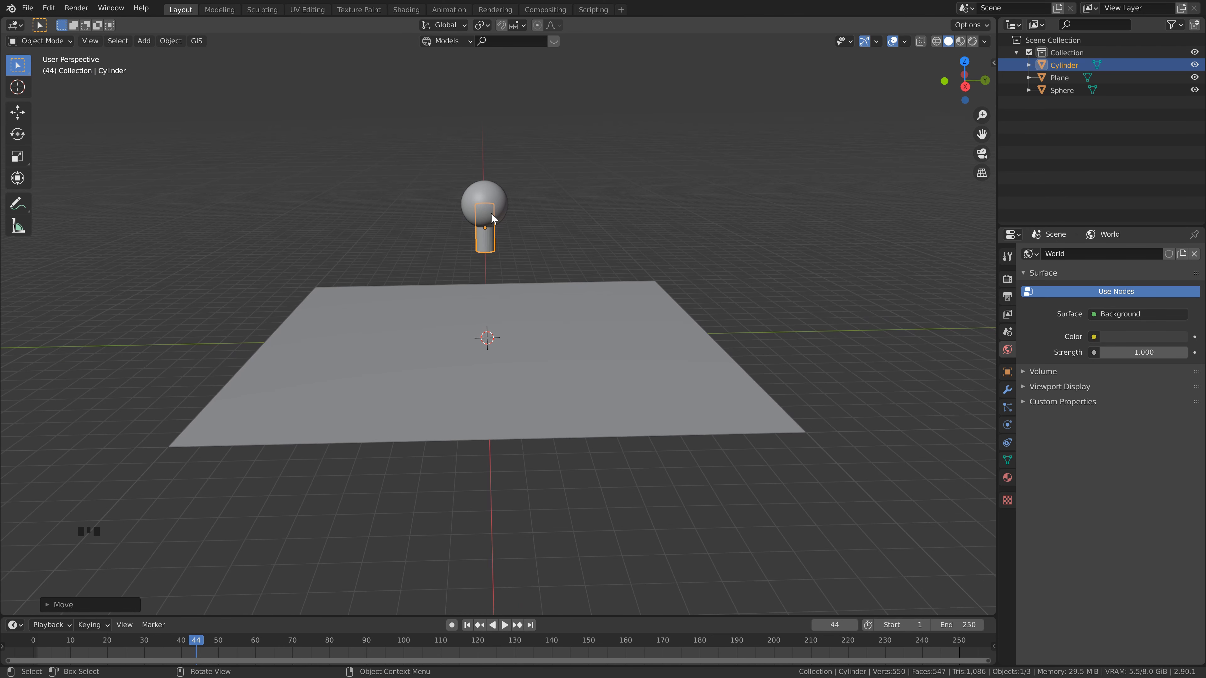
key("r")
type("x")
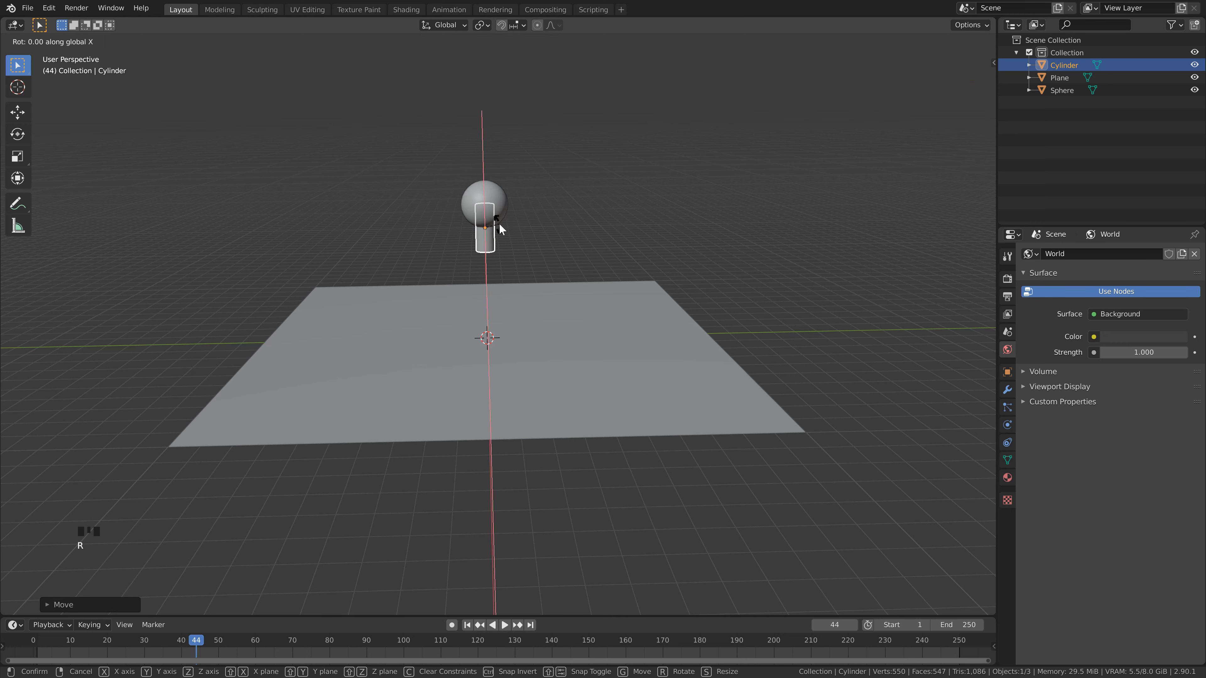
type("45")
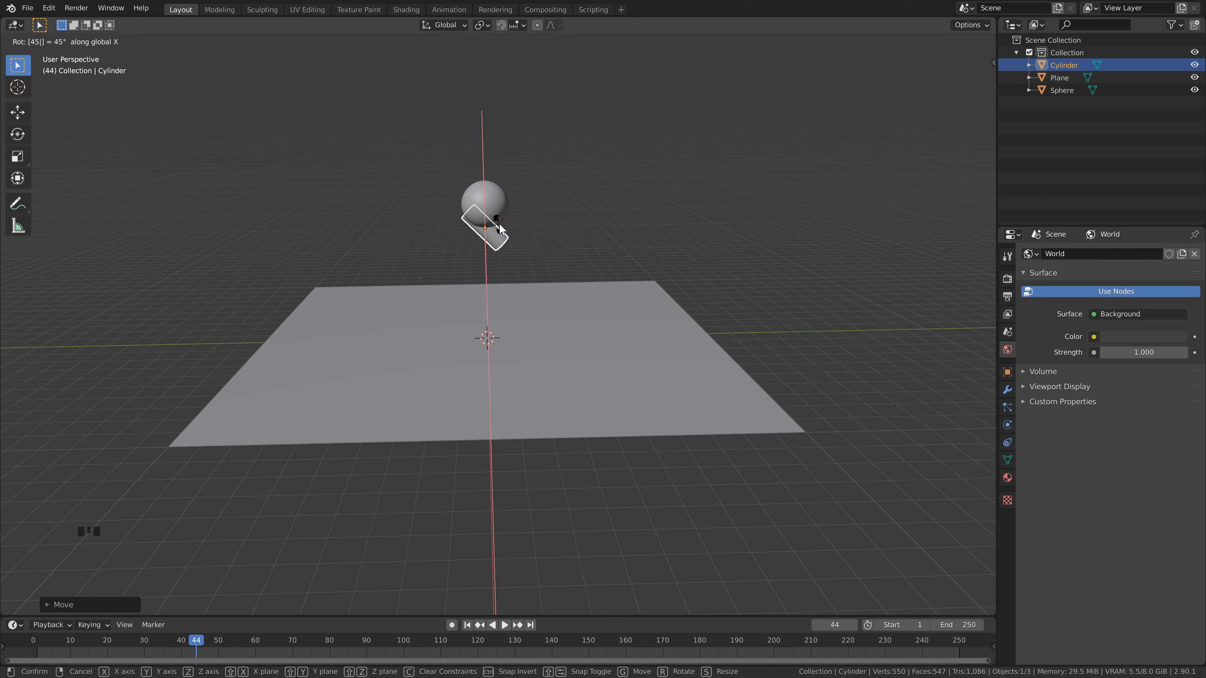
key("Return")
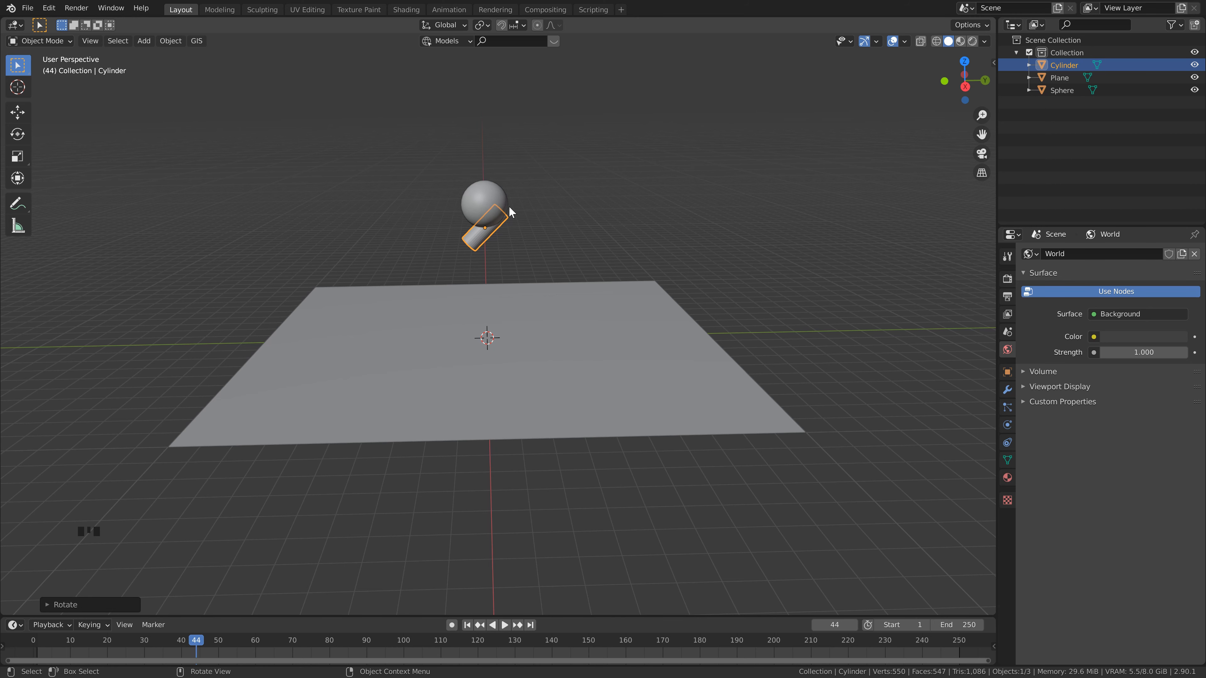
Step: Move the cylinder about -1.02 m along the global Y axis so it sticks out from the sphere's lower side
key("g")
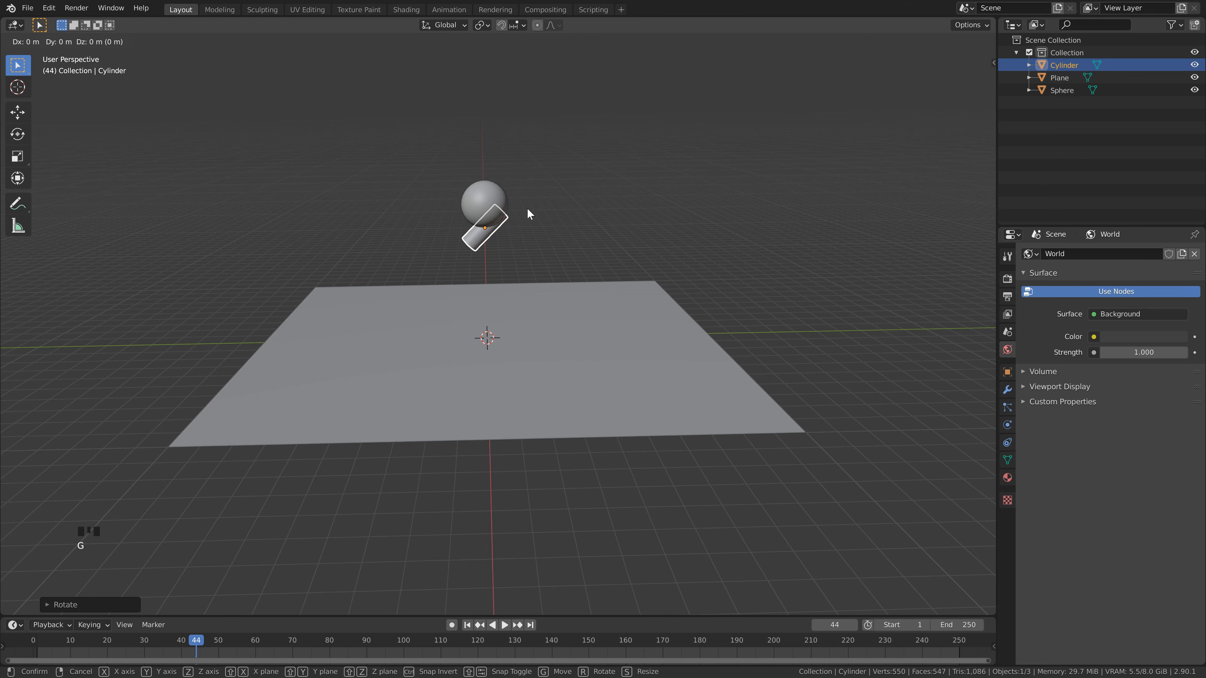
key("y")
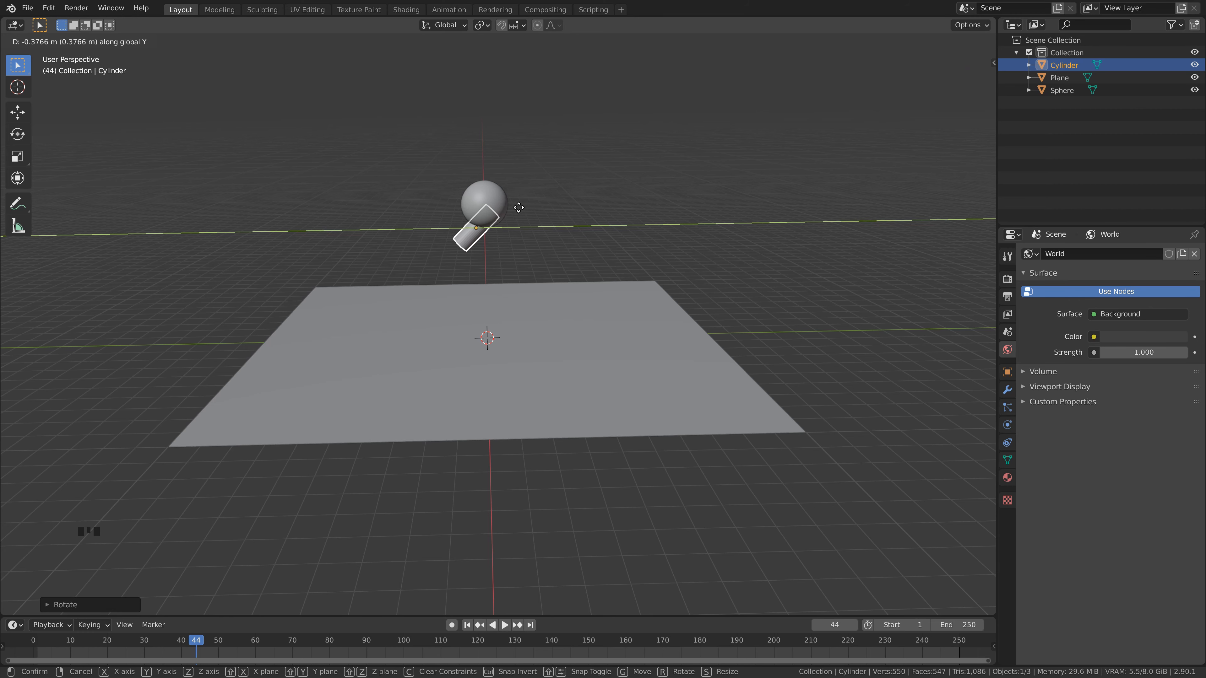
left_click(500, 206)
Step: Add a Mirror modifier to the cylinder and make it mirror on the Y axis only
scroll(501, 208, "up", 2)
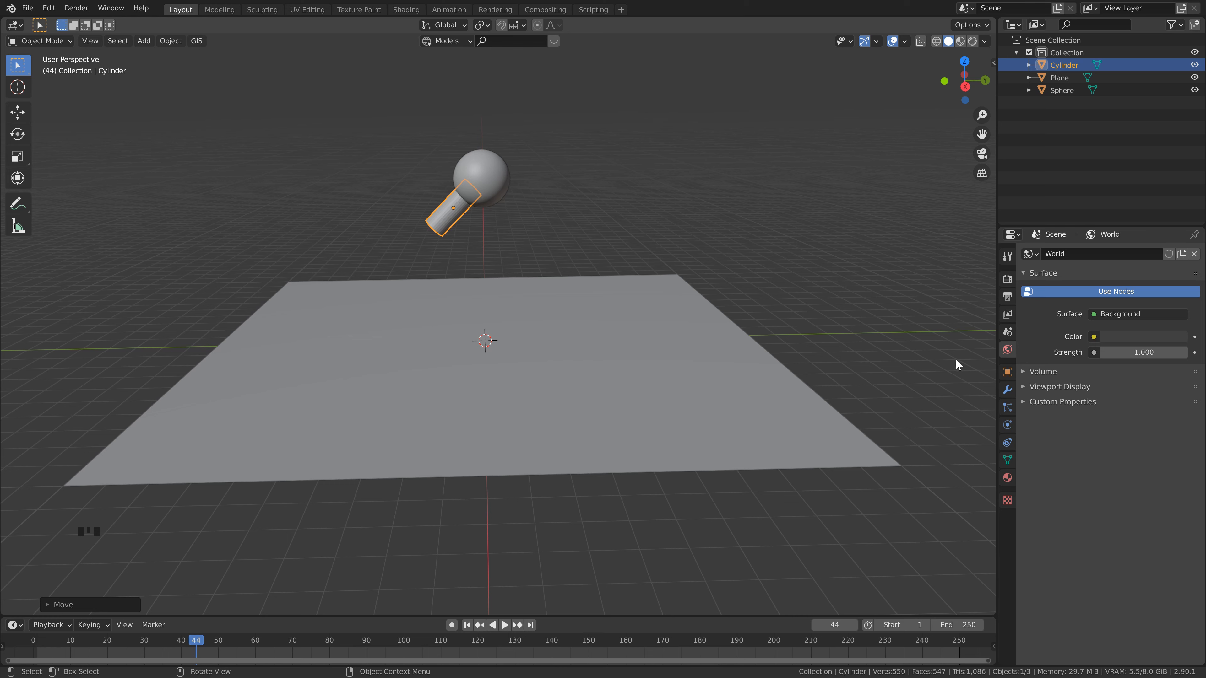
left_click(1003, 391)
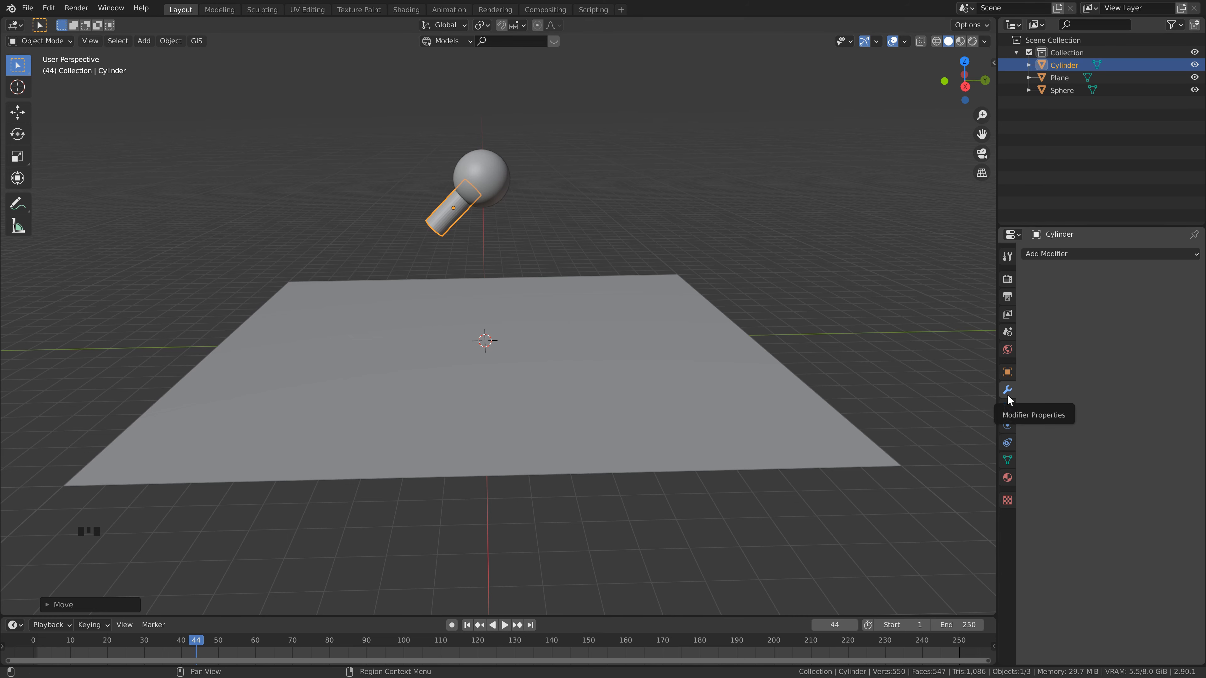
left_click(1103, 254)
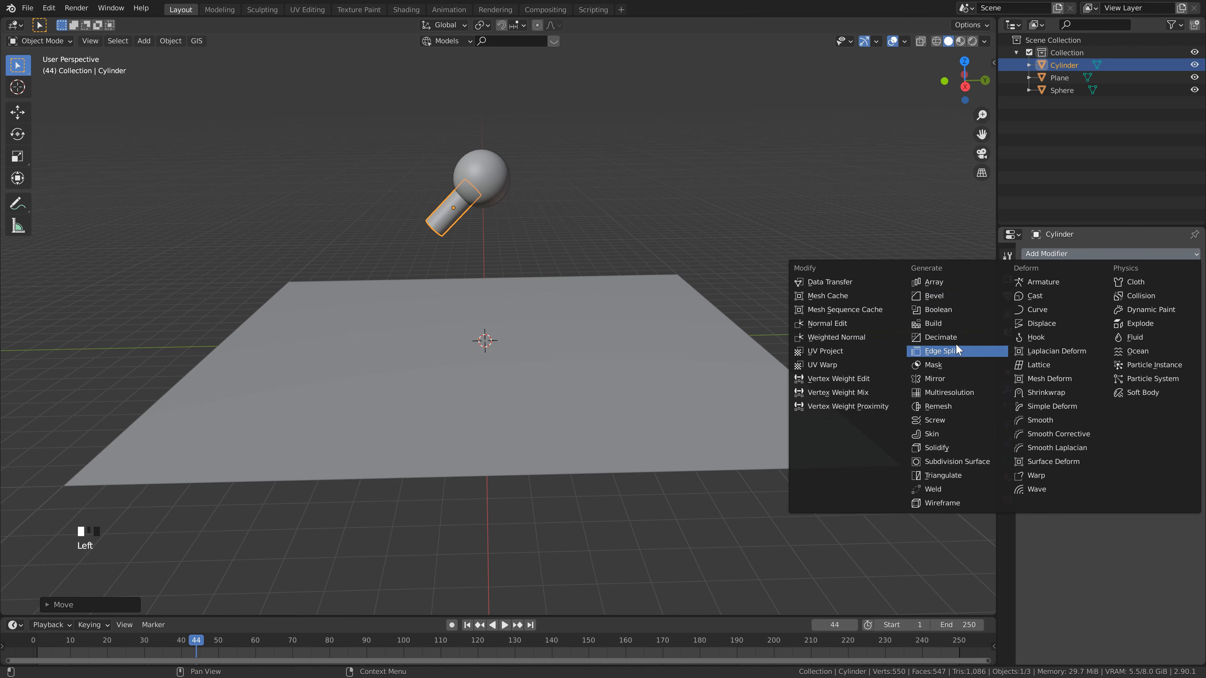
left_click(952, 379)
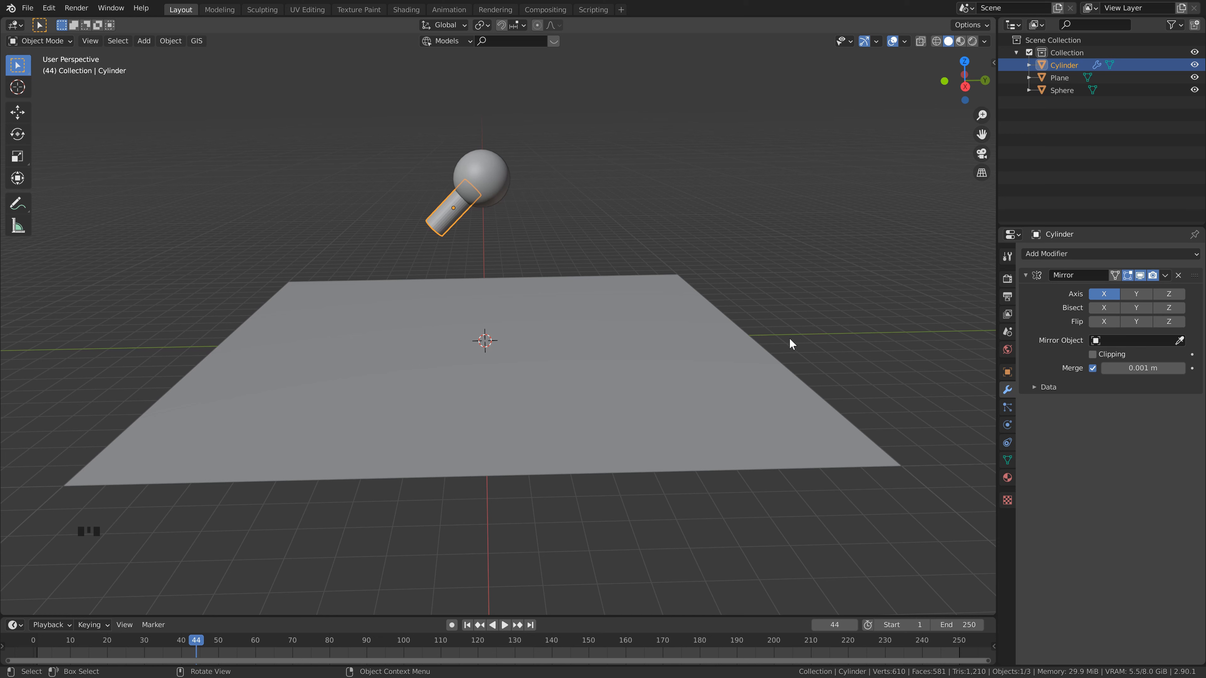
left_click(1133, 294)
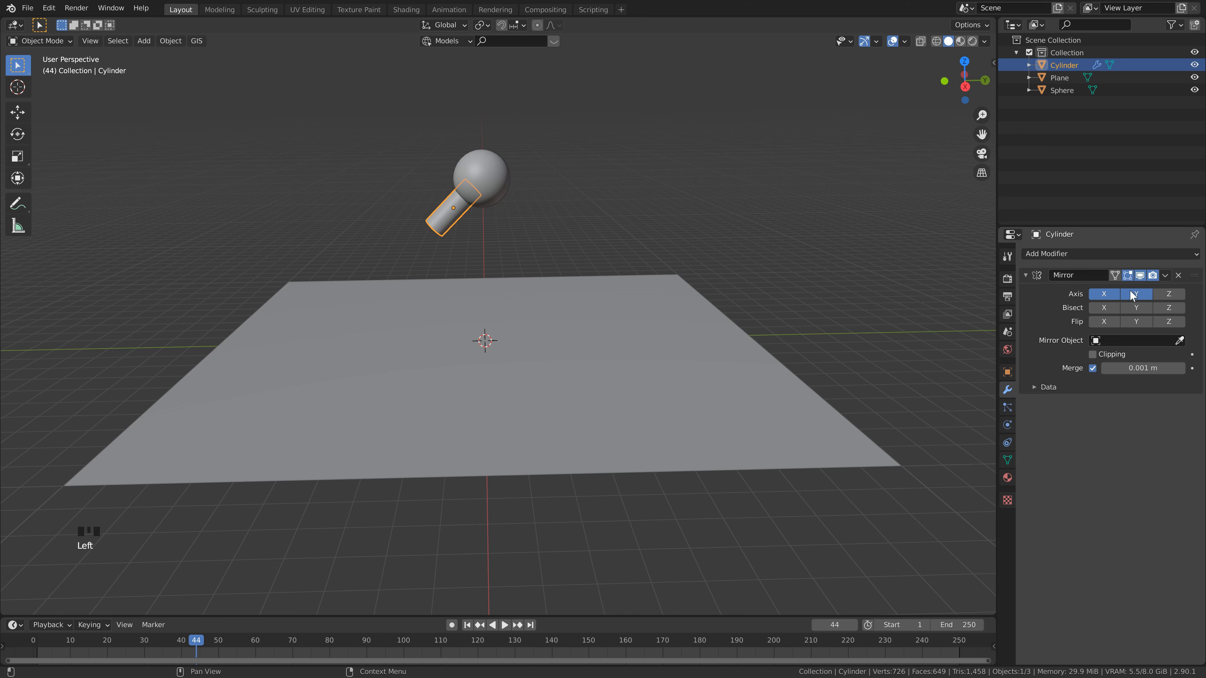
left_click(1106, 294)
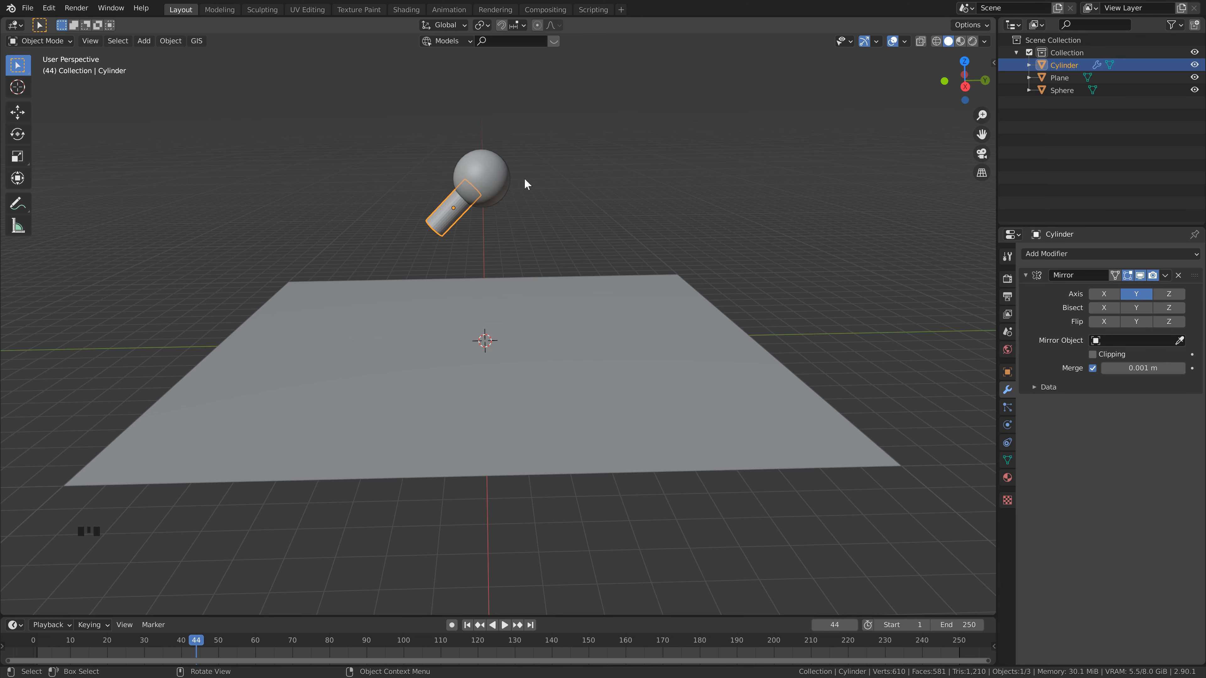
Step: Display the cylinder's transform values, apply all its transforms, and deselect it
key("n")
key("n")
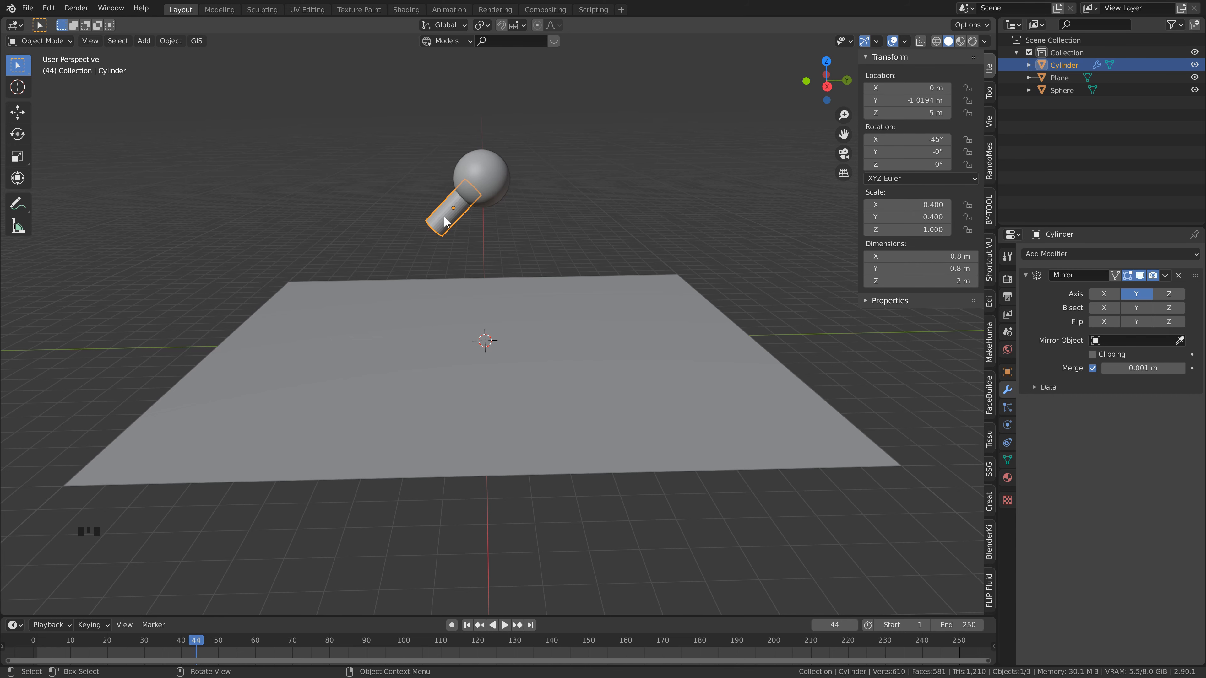
key("ctrl")
key("ctrl+a")
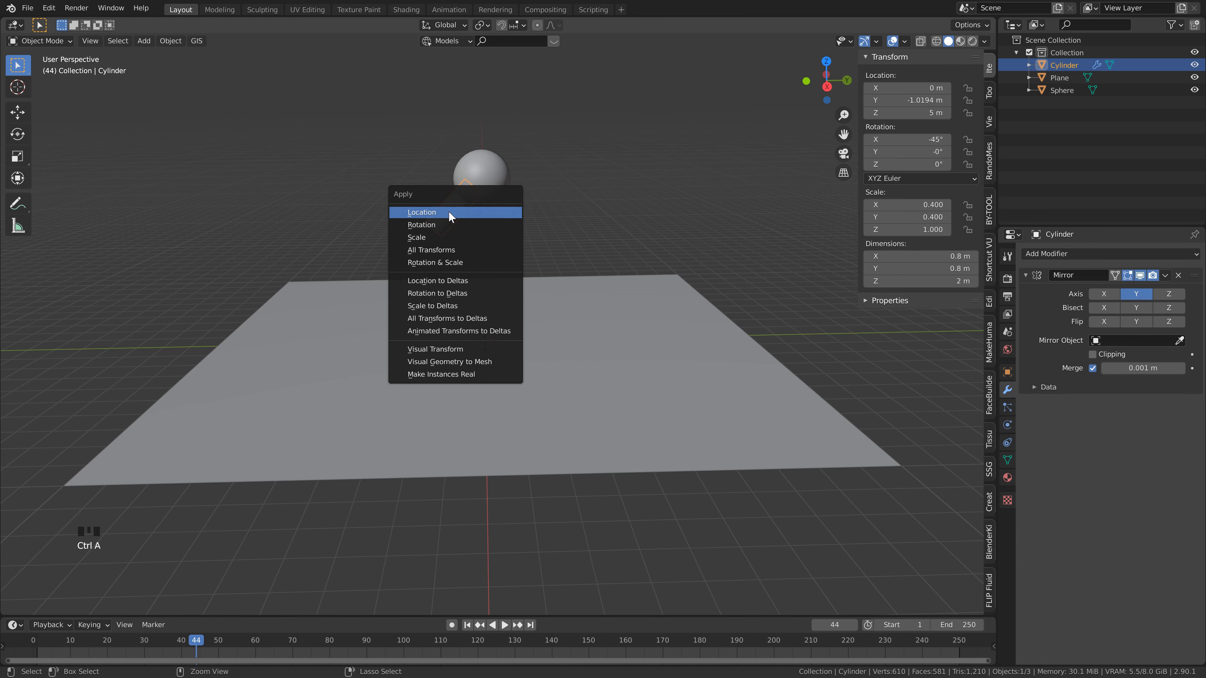
left_click(440, 250)
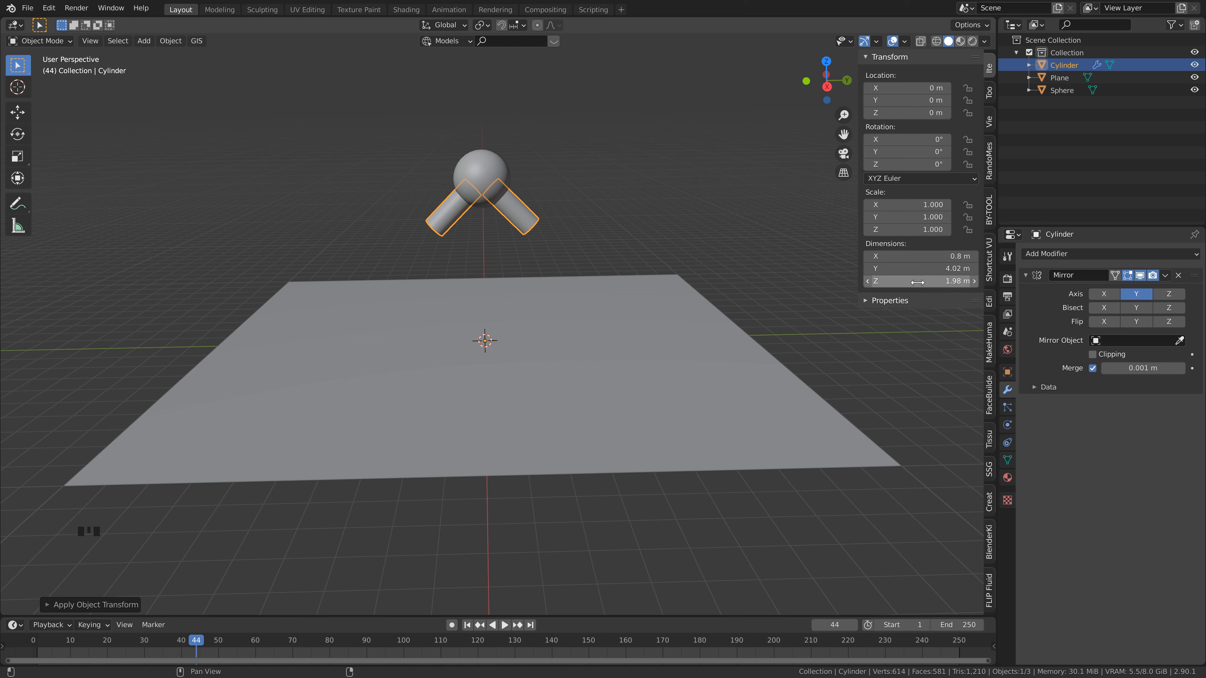
left_click(550, 265)
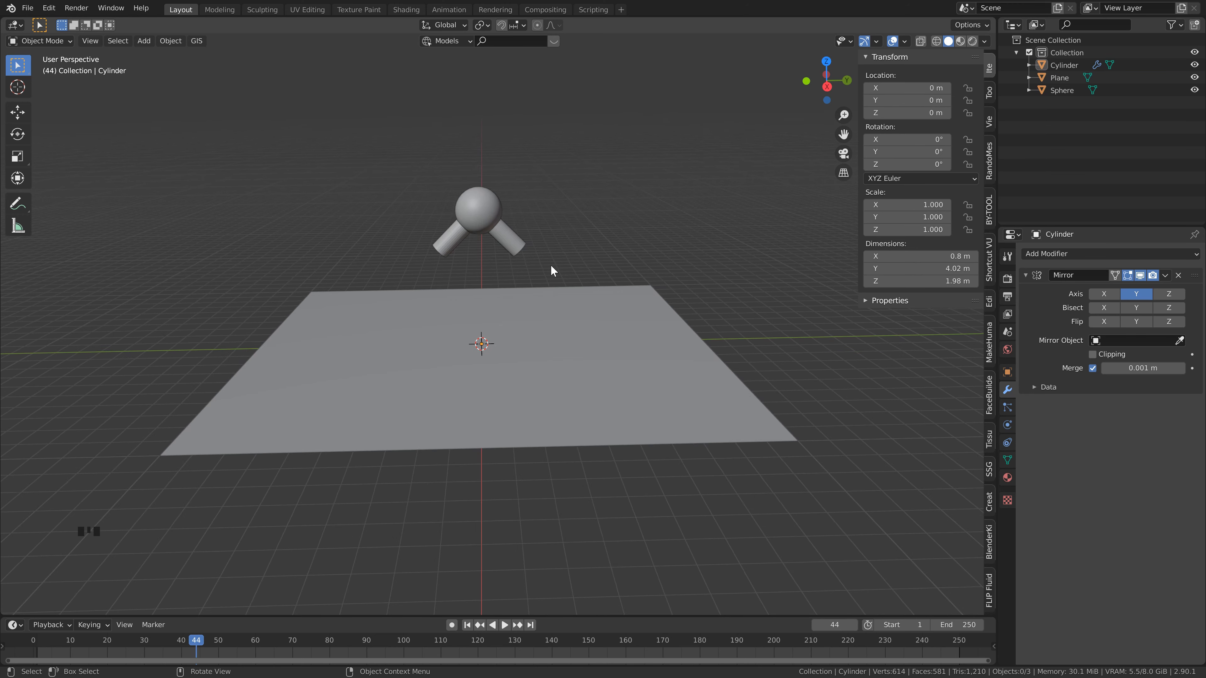
Step: Add a plane mesh and move it up 7.5 m along the global Z axis, above the sphere
scroll(550, 265, "up", 1)
key("shift+a")
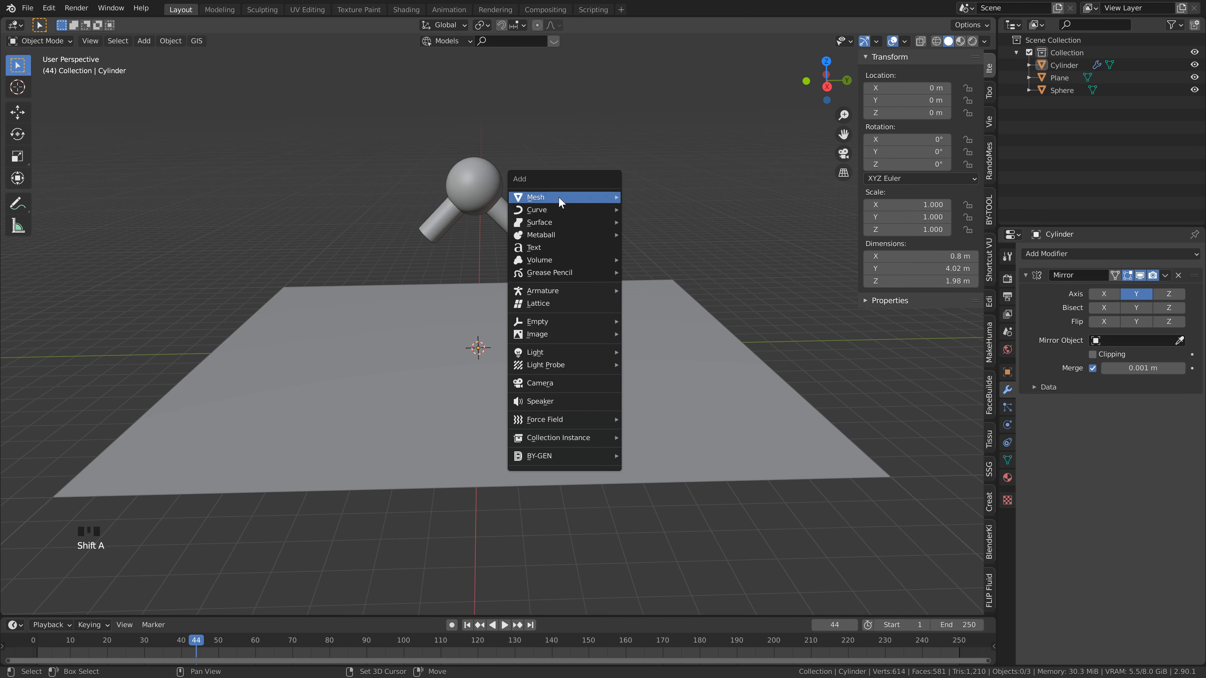
mouse_move(559, 197)
left_click(640, 198)
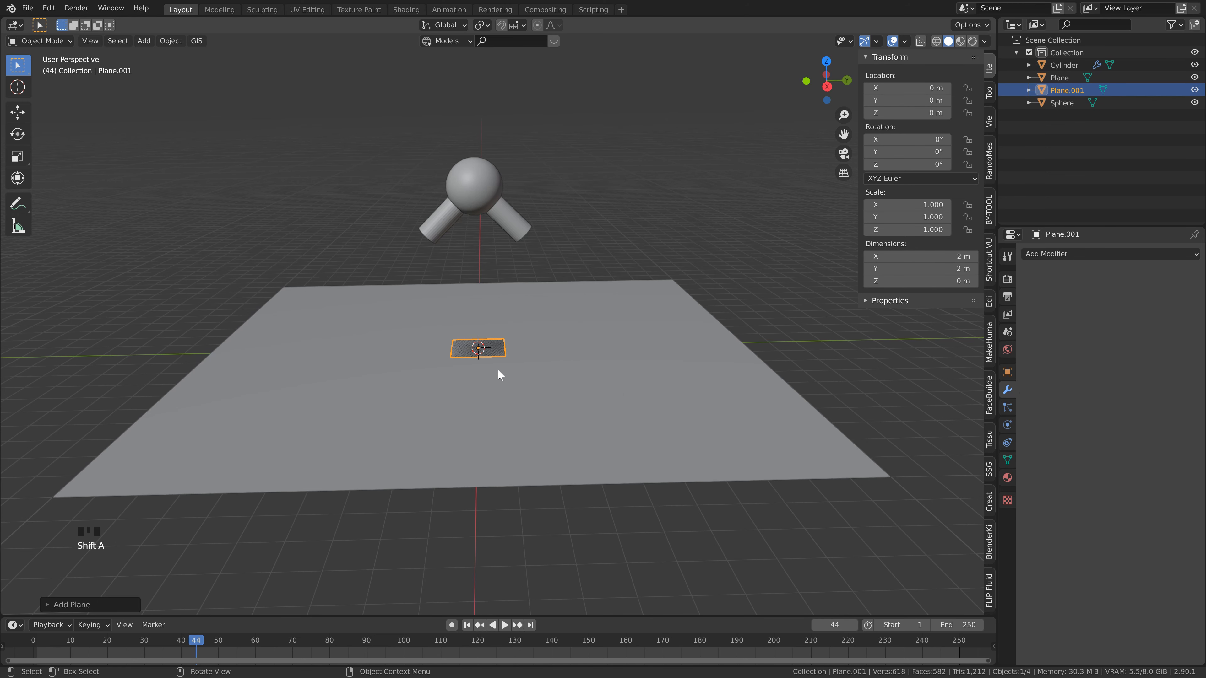
scroll(480, 169, "down", 2)
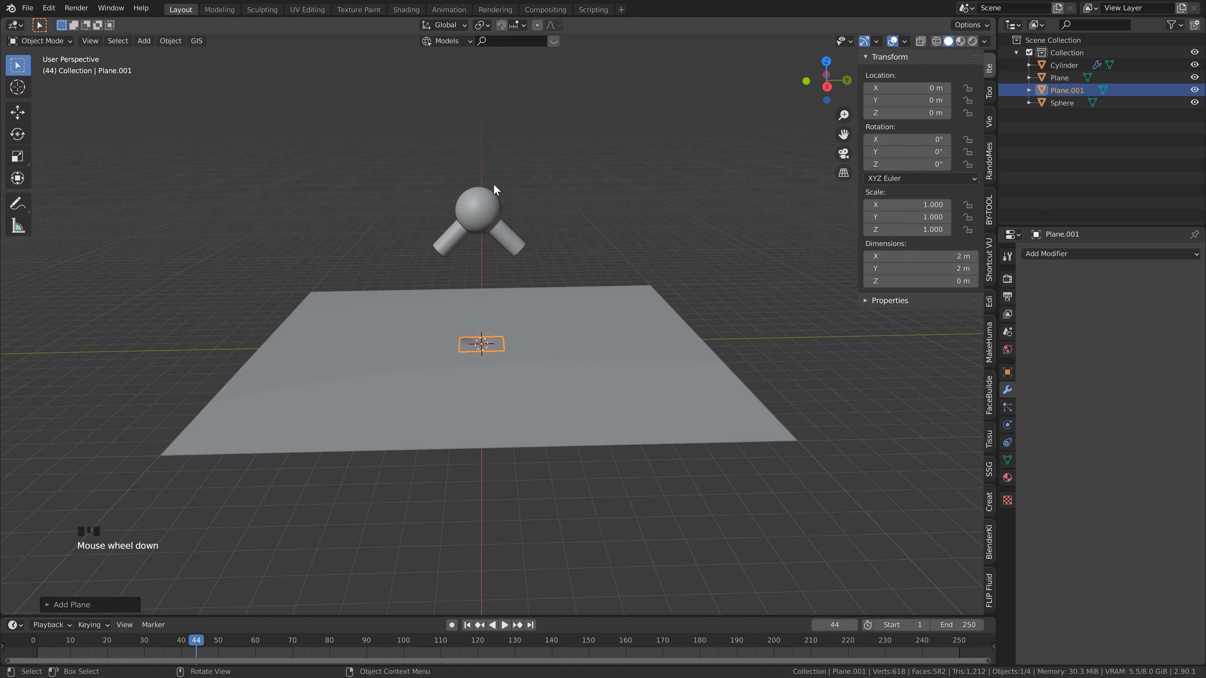
key("g")
type("z")
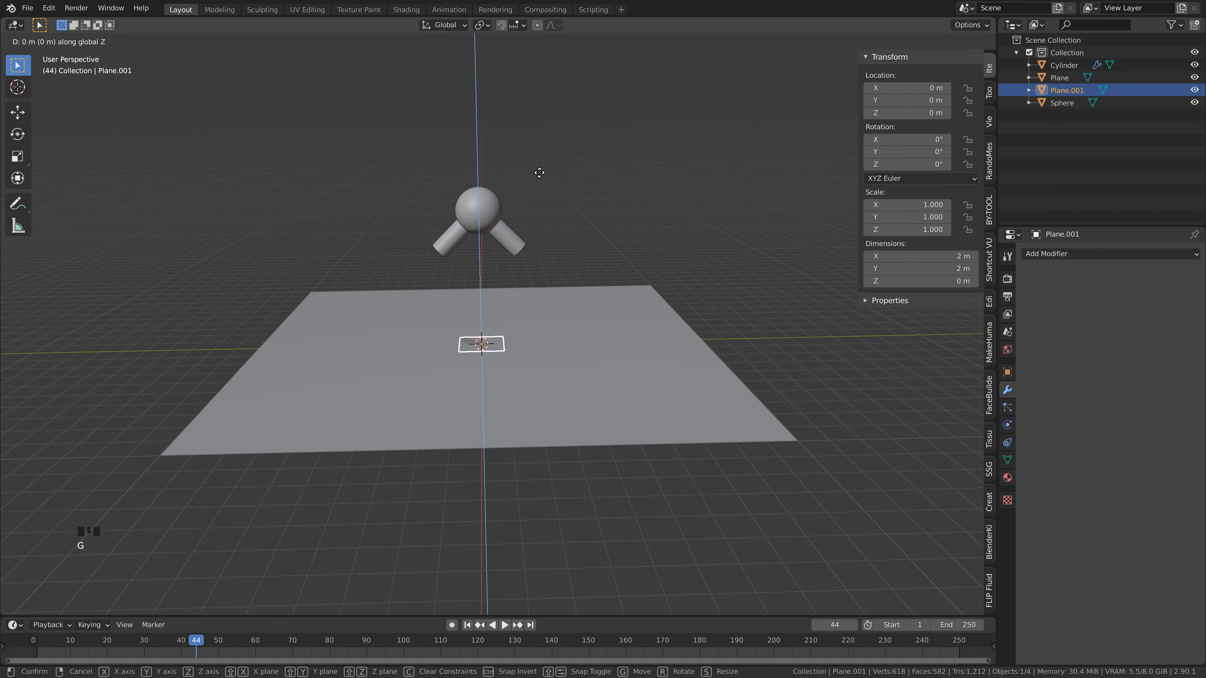
type("7.5")
key("Return")
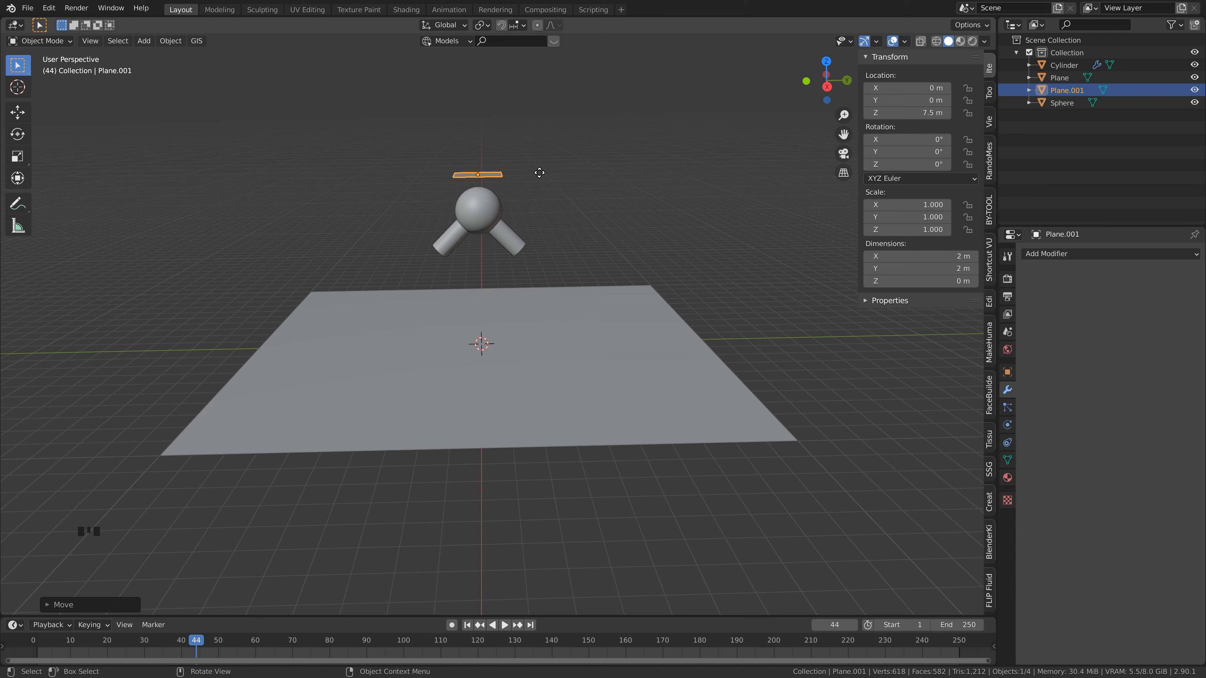
Step: Scale the new plane above the sphere uniformly by a factor of 8
middle_click_drag(539, 173, 559, 209, "shift")
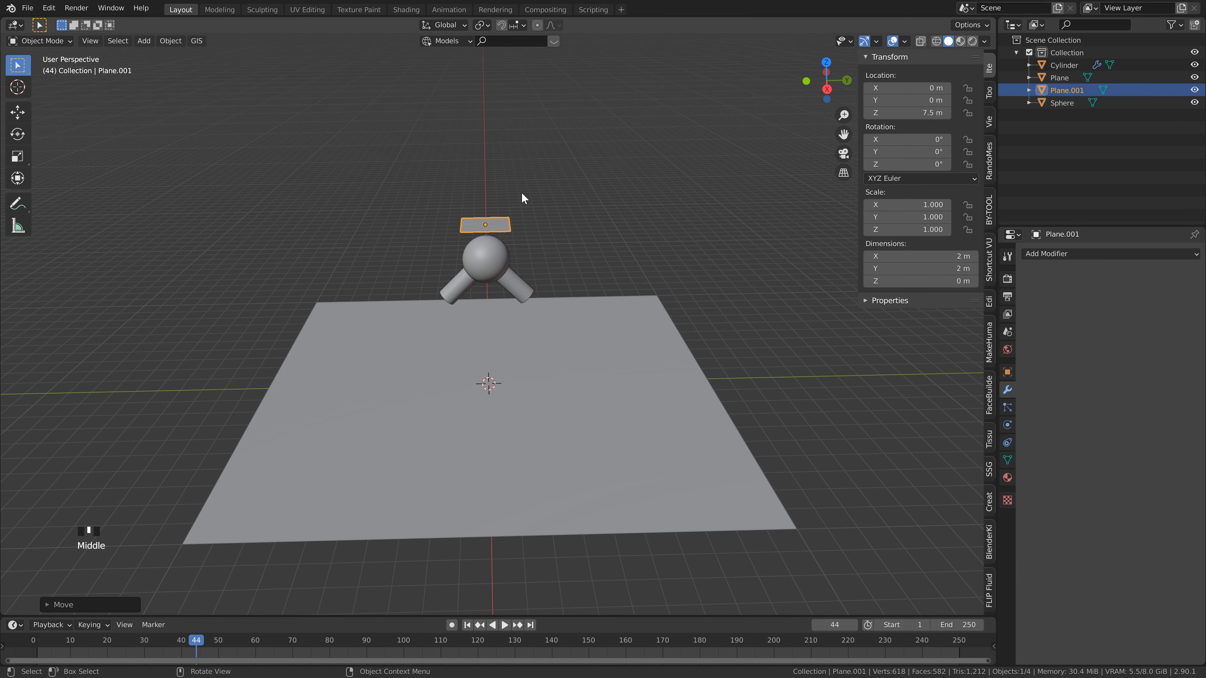
type("s8")
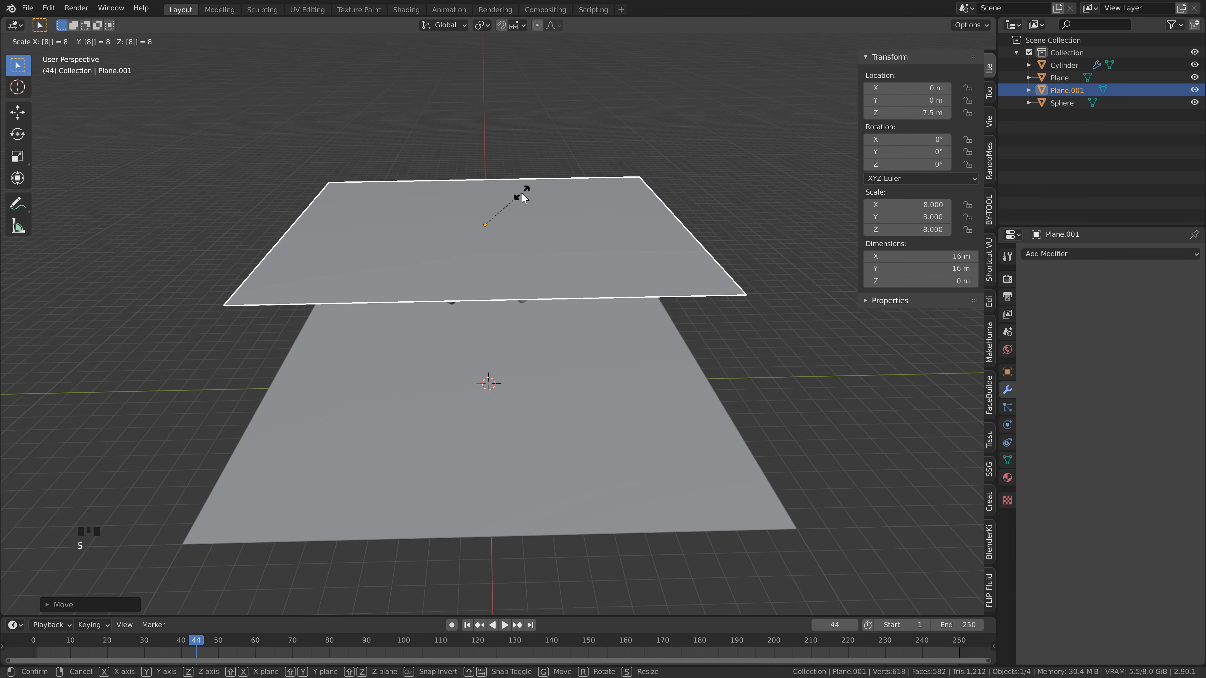
key("Return")
scroll(372, 177, "down", 1)
middle_click_drag(381, 192, 405, 226, "shift")
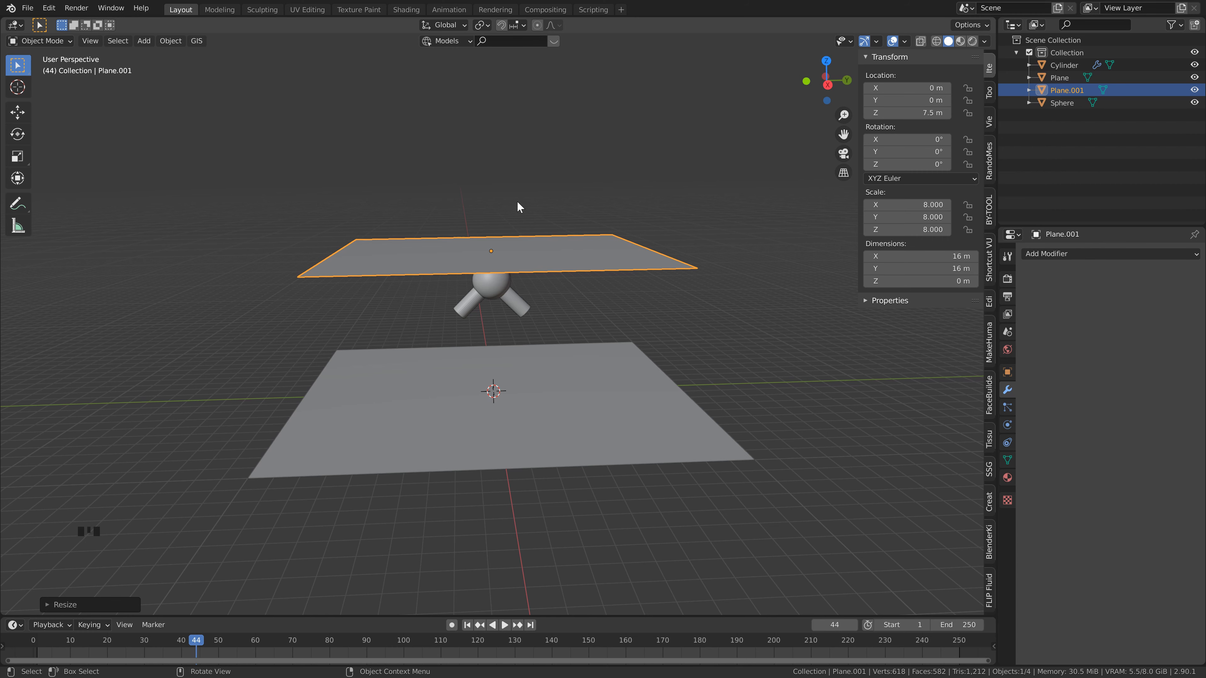
middle_click_drag(511, 261, 505, 262)
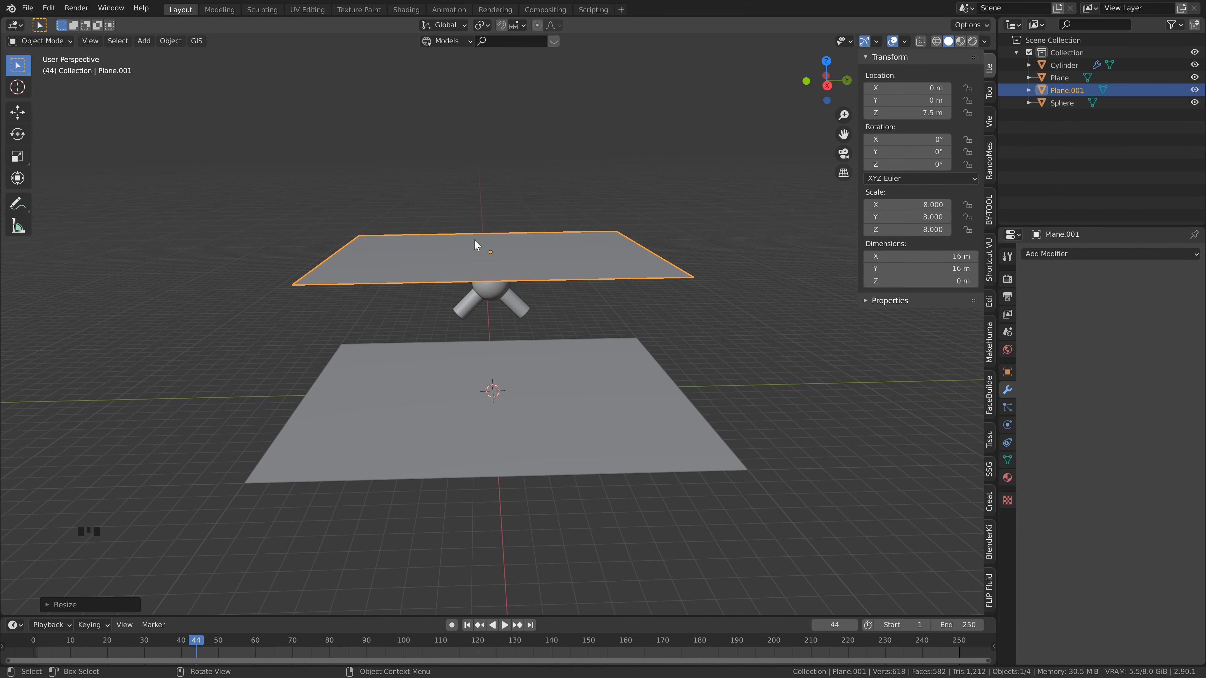
Step: Subdivide the upper plane's mesh with 100 cuts and return to Object Mode
key("Tab")
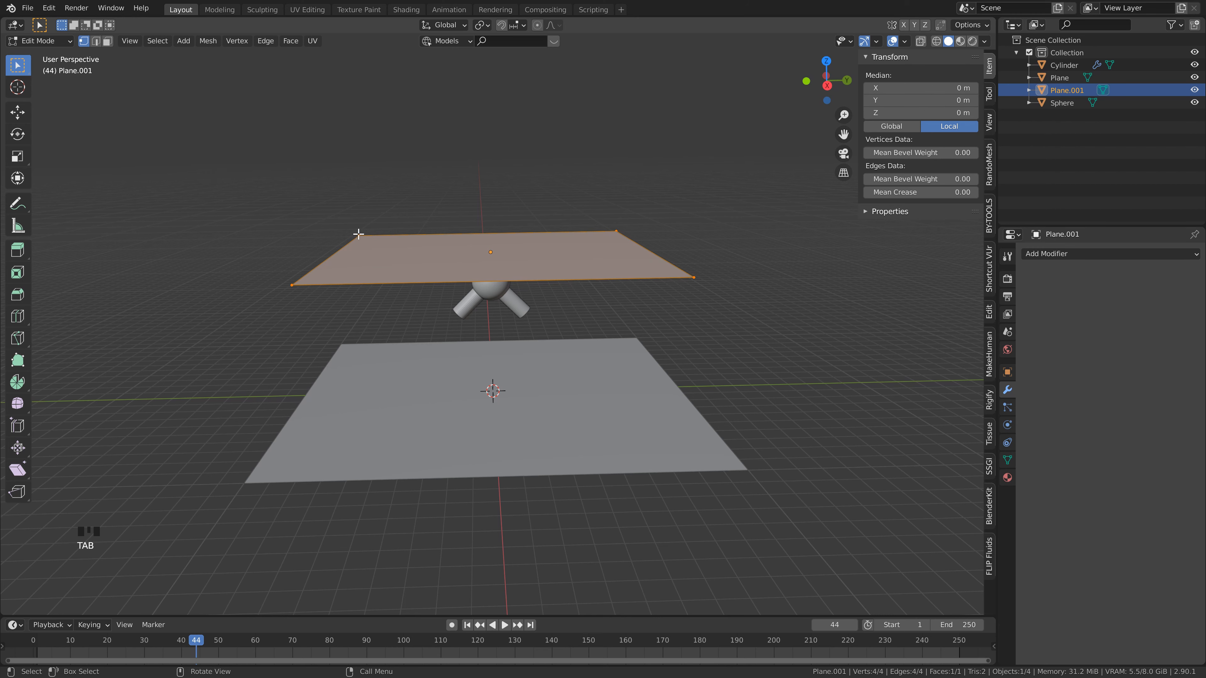
right_click(541, 256)
left_click(539, 273)
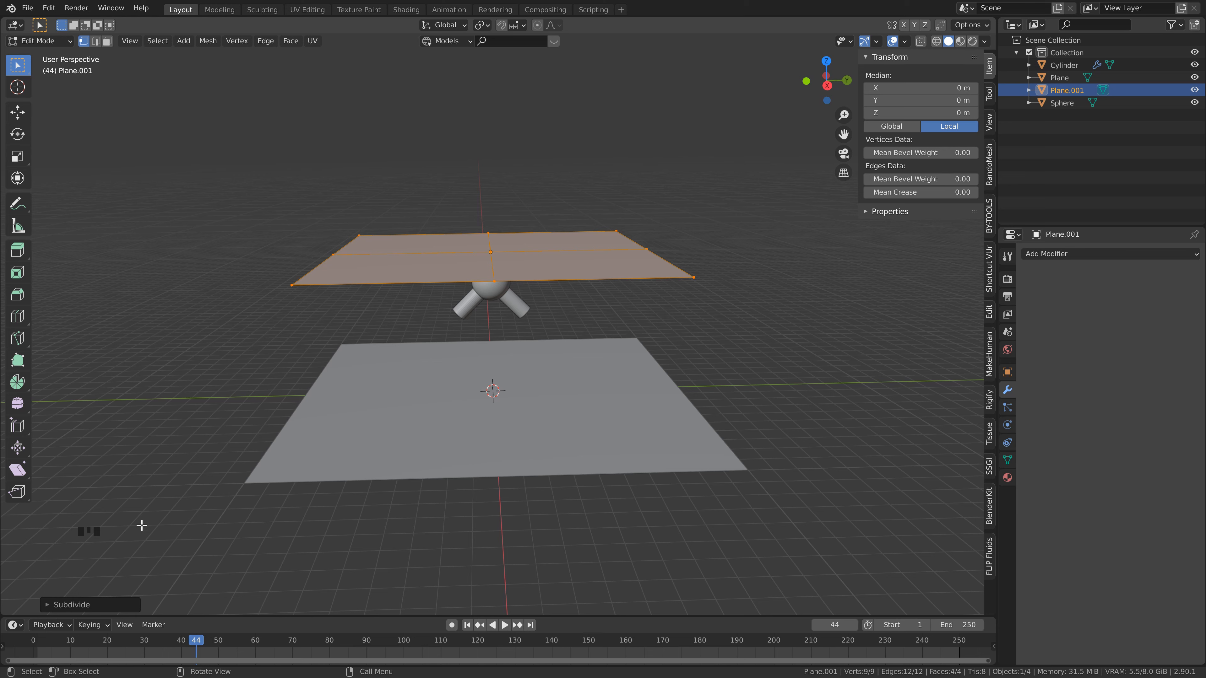
left_click(51, 604)
left_click(161, 518)
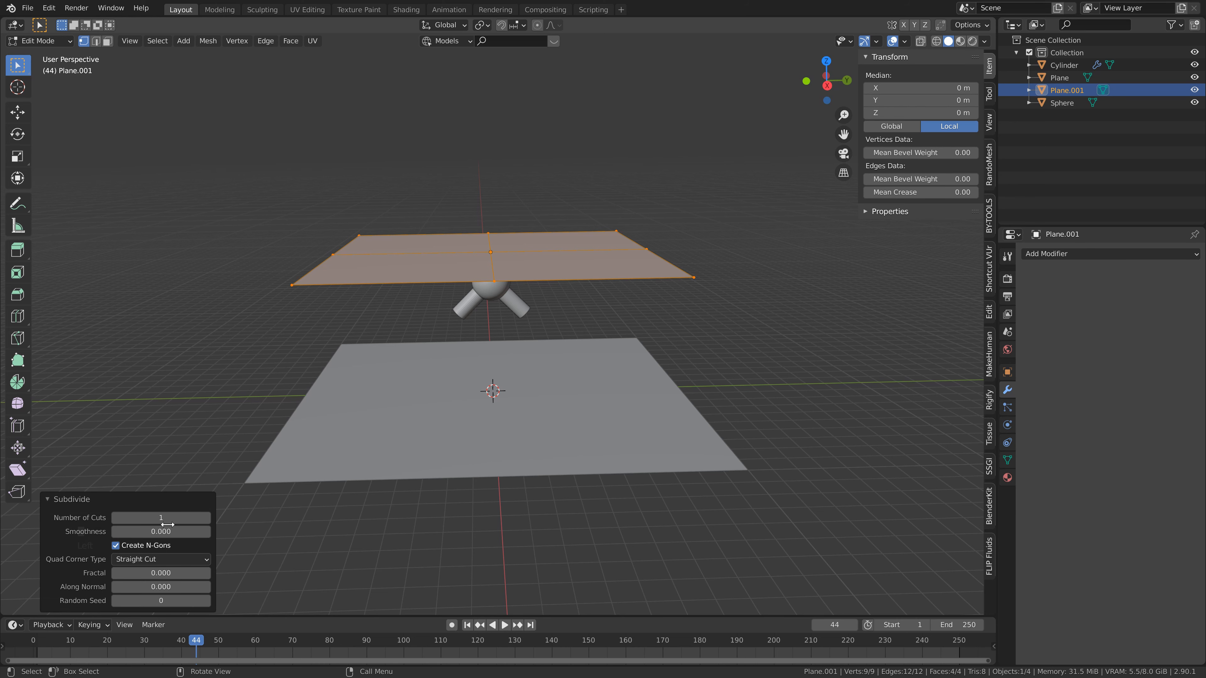
type("100")
key("Return")
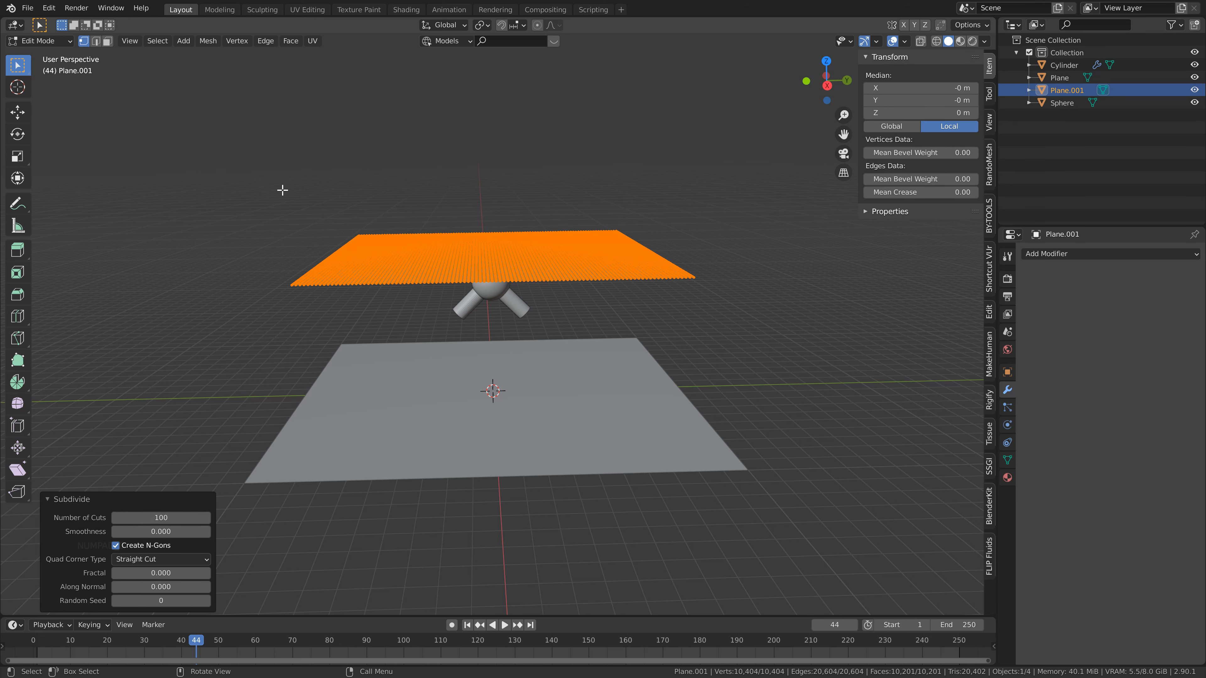
key("Tab")
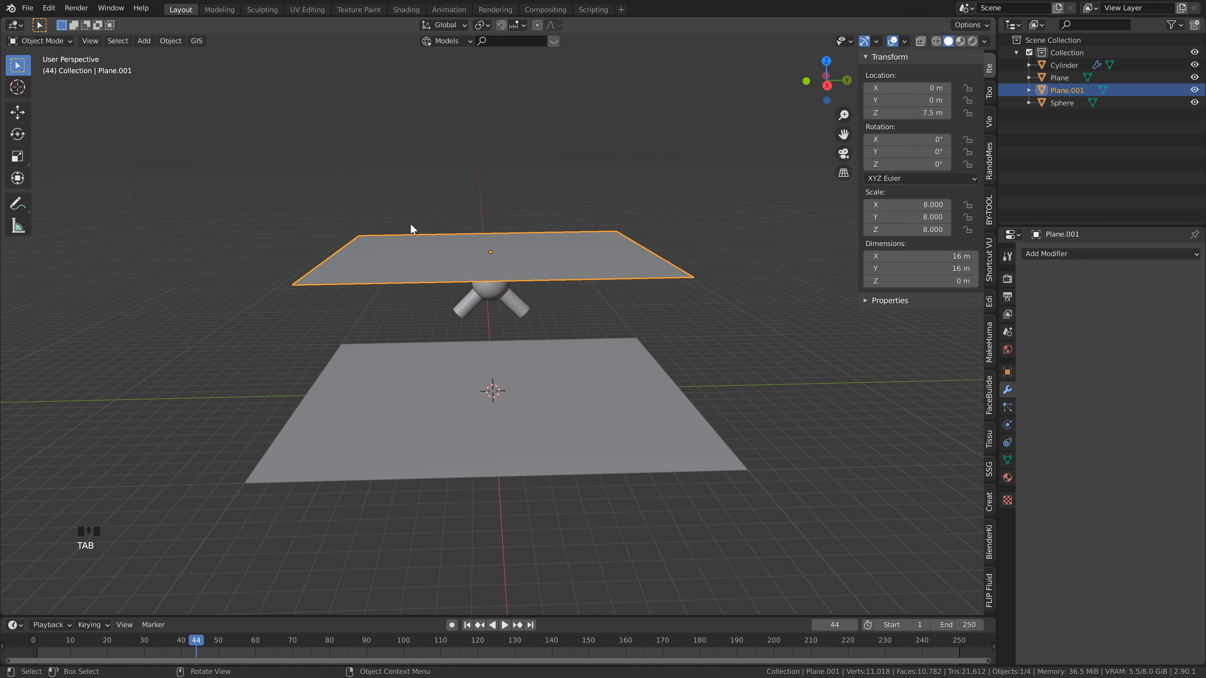
left_click(55, 43)
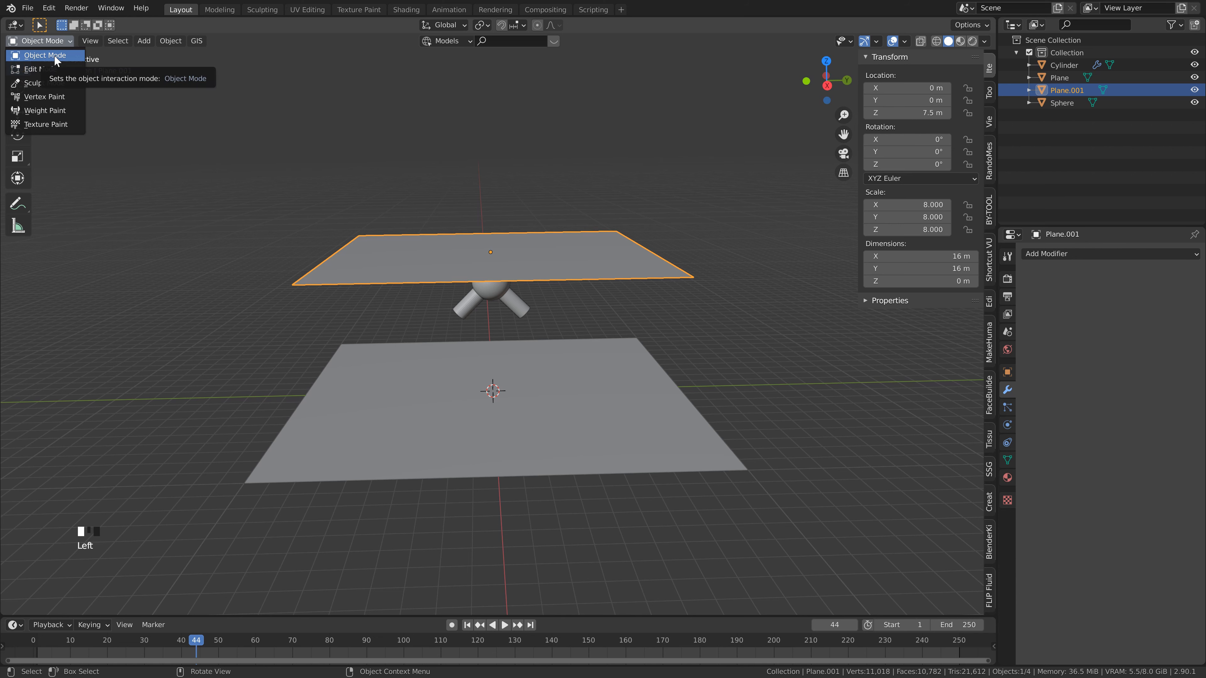
left_click(53, 54)
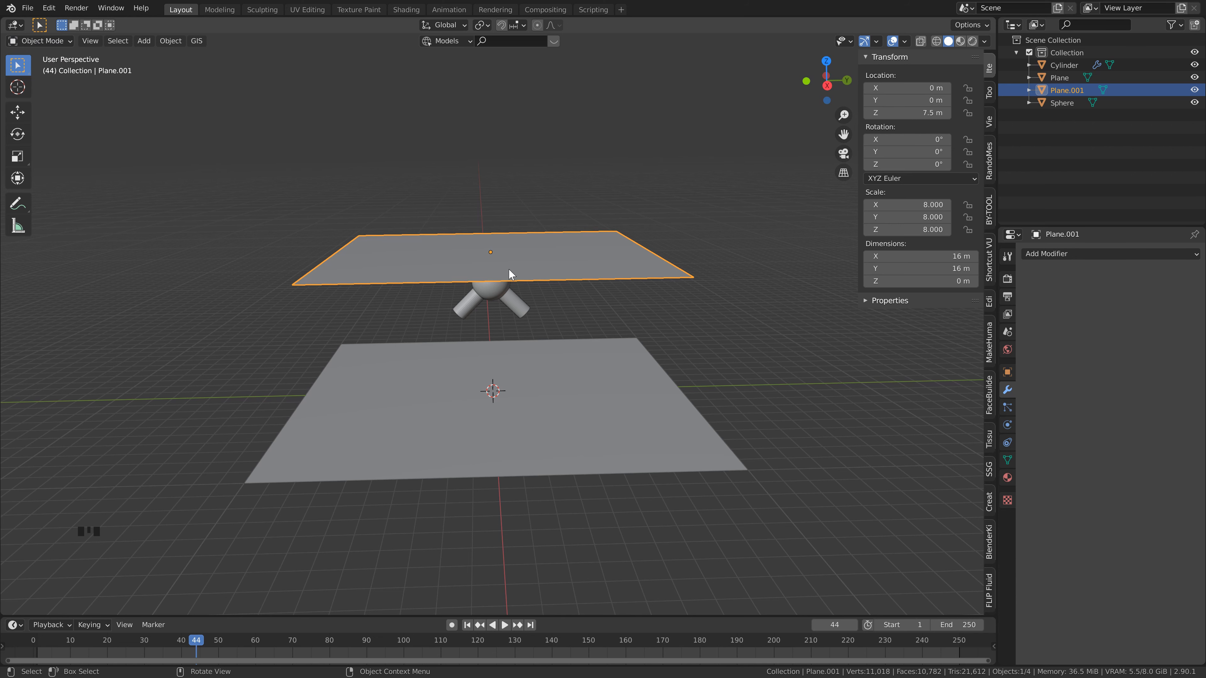
Step: Return the timeline to frame 1 and enable Cloth physics on the upper plane
left_click(467, 625)
left_click(1006, 425)
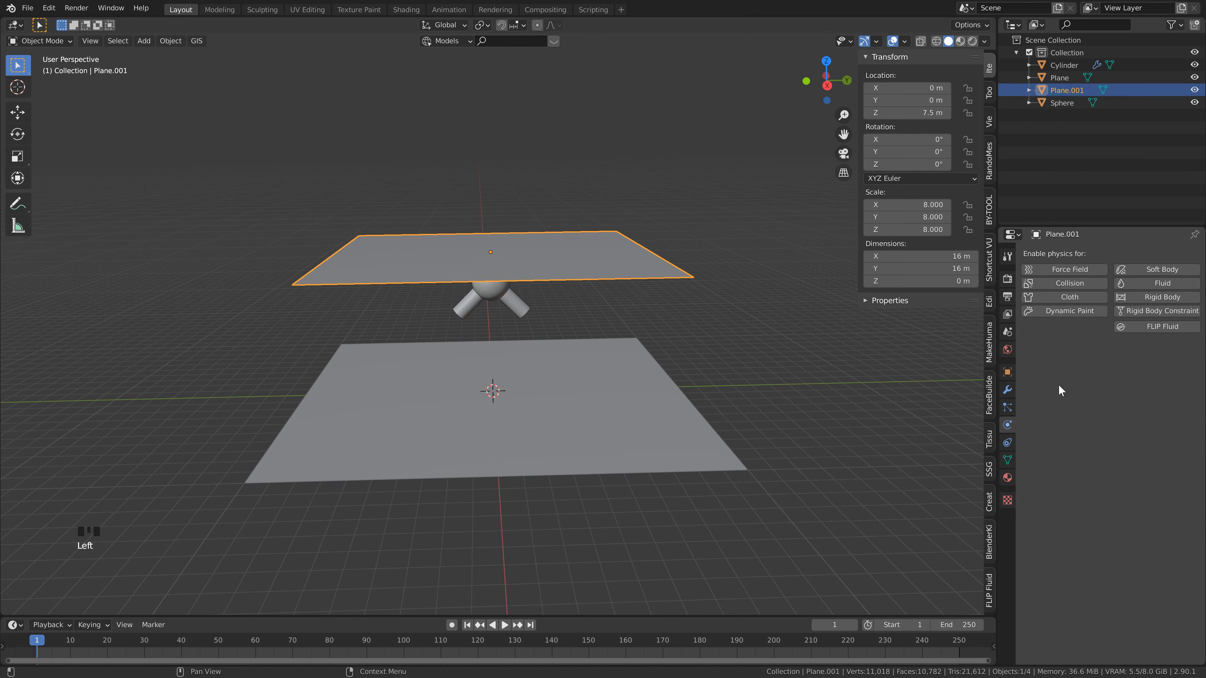
left_click(1072, 297)
Step: Set both the bending stiffness and the bending damping of the upper plane's cloth to 1
scroll(1063, 367, "down", 4)
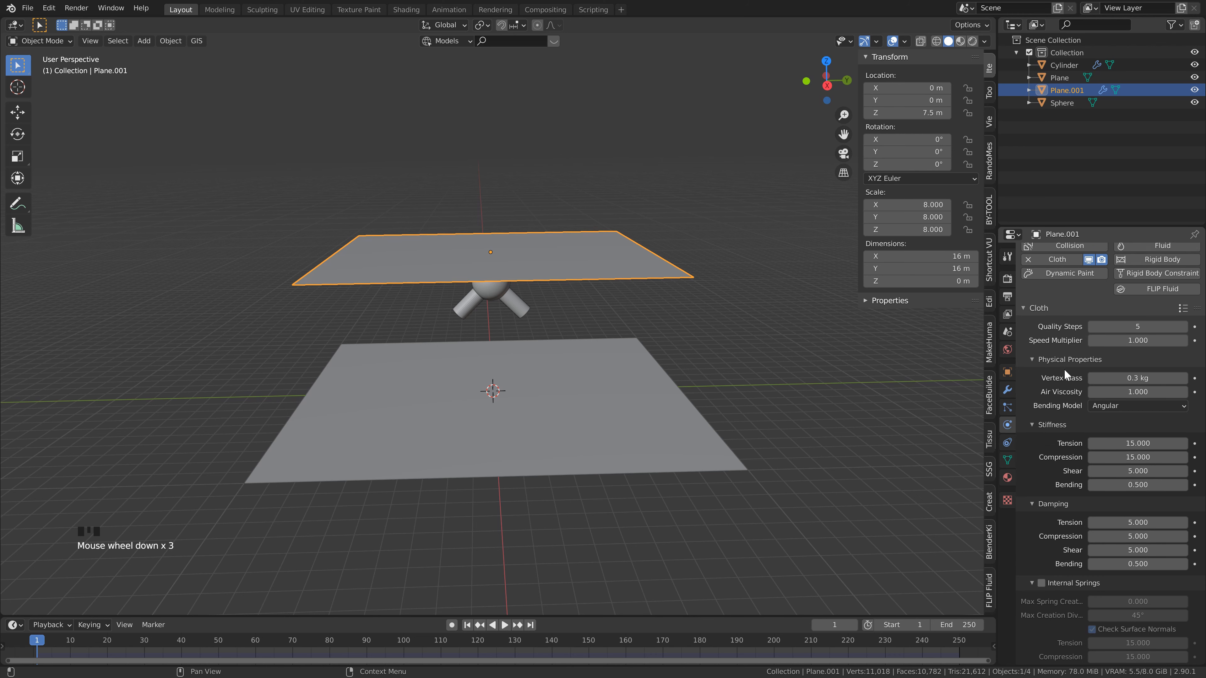
left_click(1140, 422)
type("1")
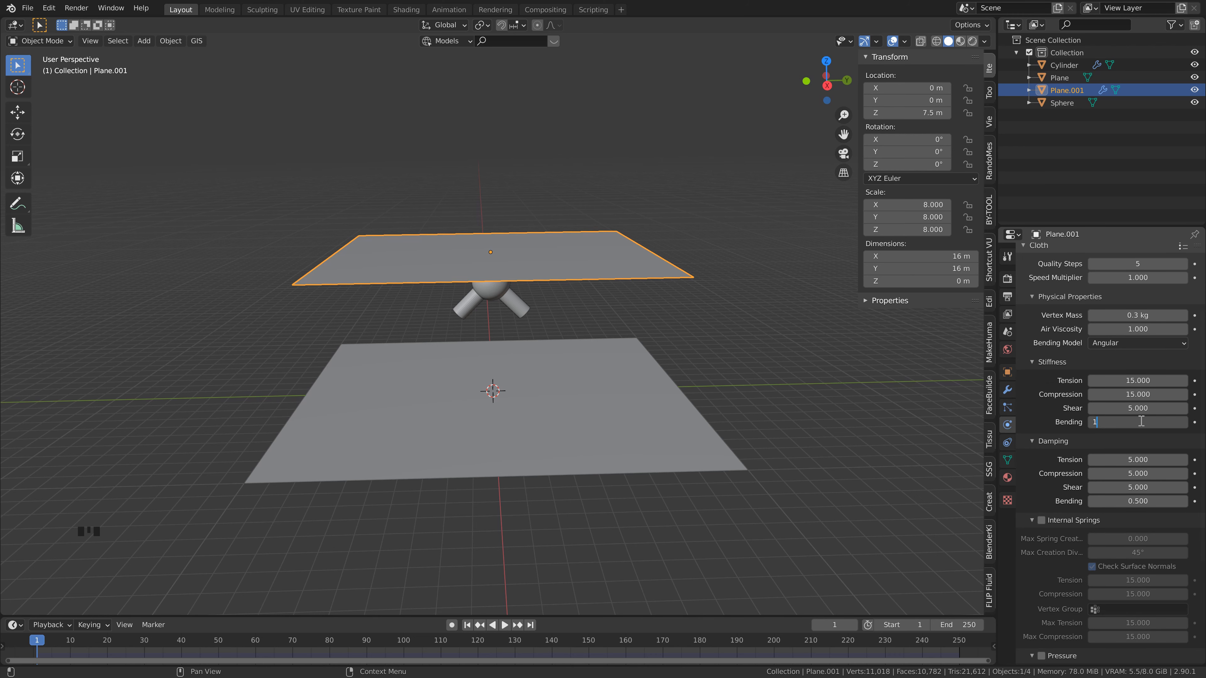
key("Return")
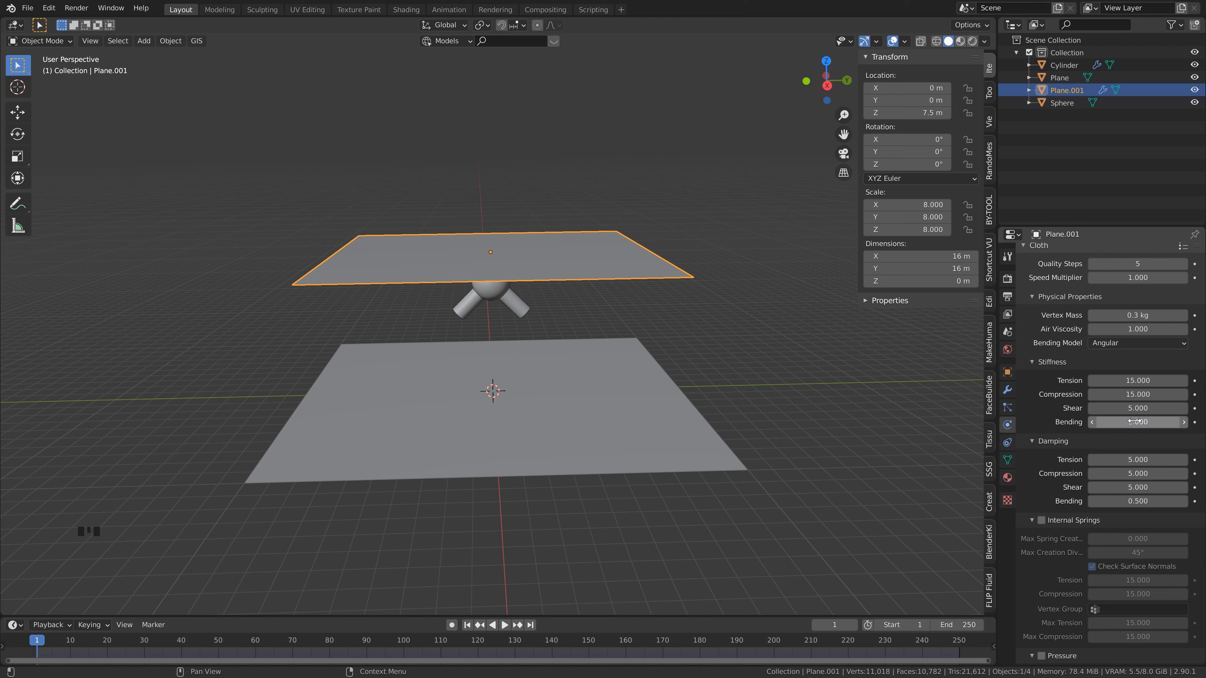
left_click(1127, 502)
type("1")
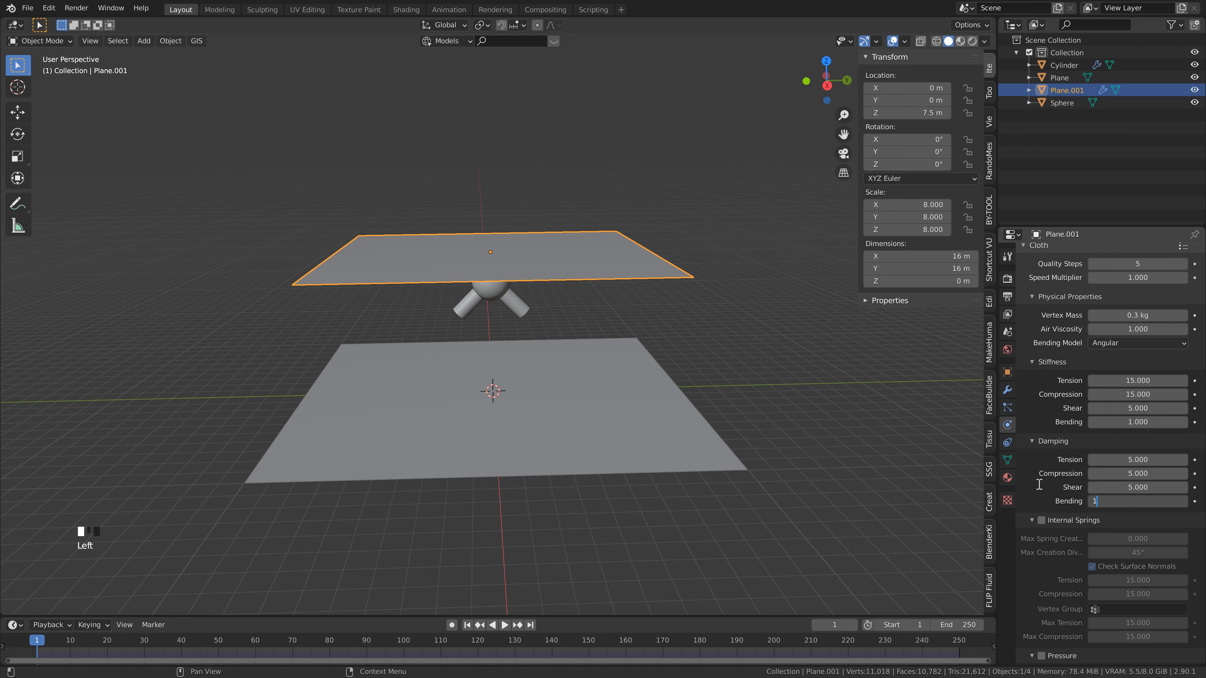
key("Return")
Step: Set the cloth's collision quality to 5 and enable self collisions
scroll(1059, 442, "down", 6)
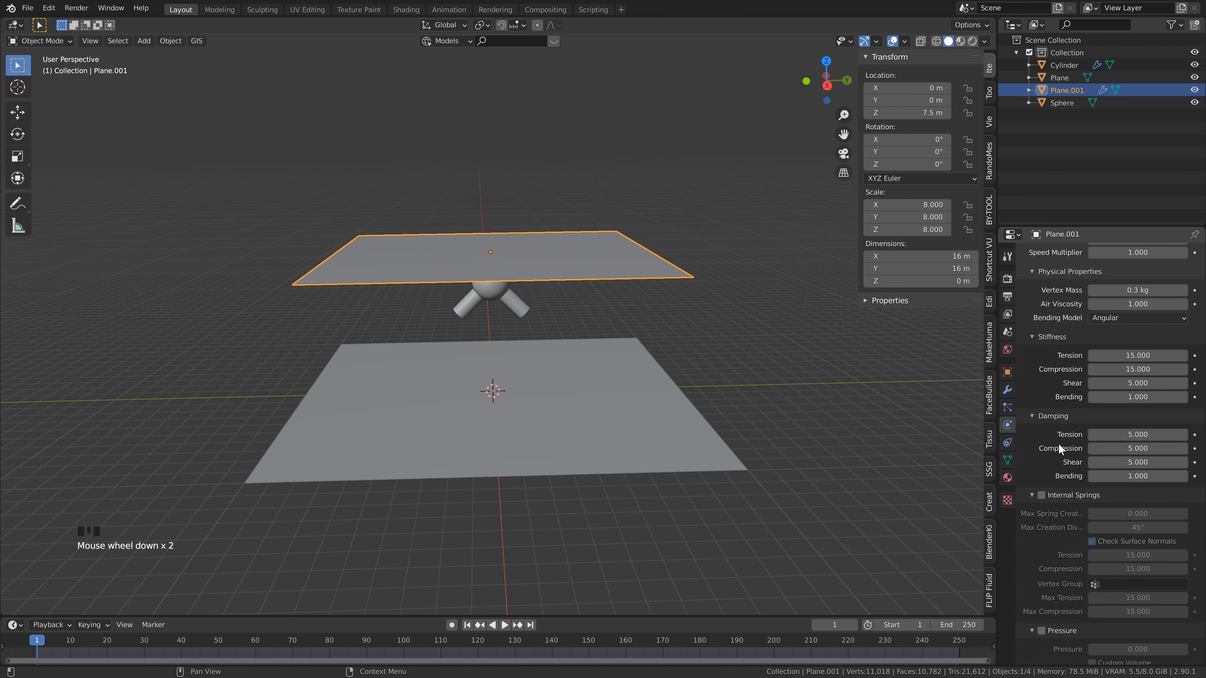
scroll(1060, 442, "down", 5)
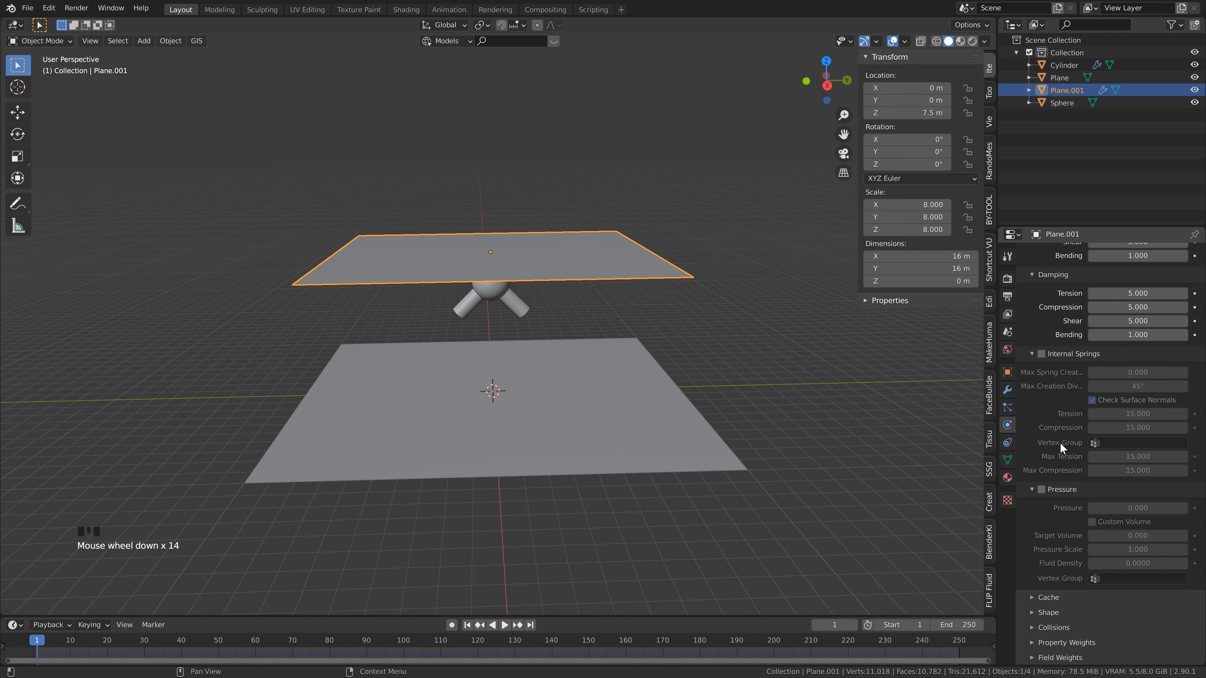
left_click(1031, 627)
scroll(1041, 622, "down", 11)
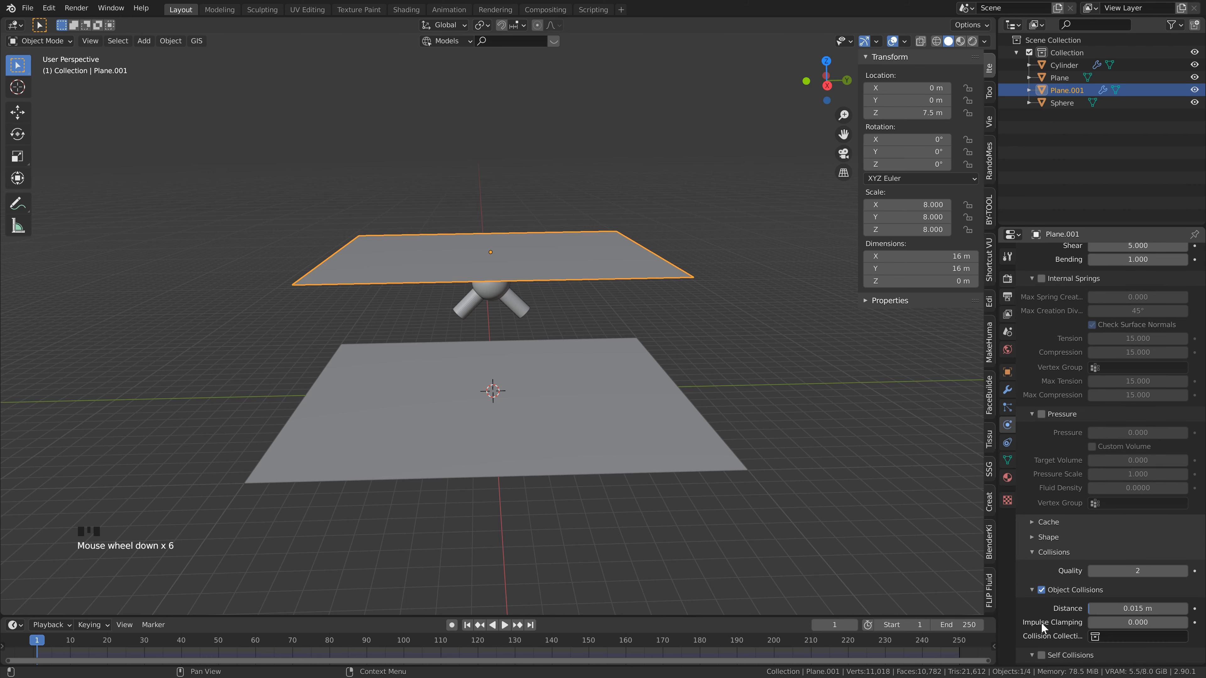
left_click(1135, 483)
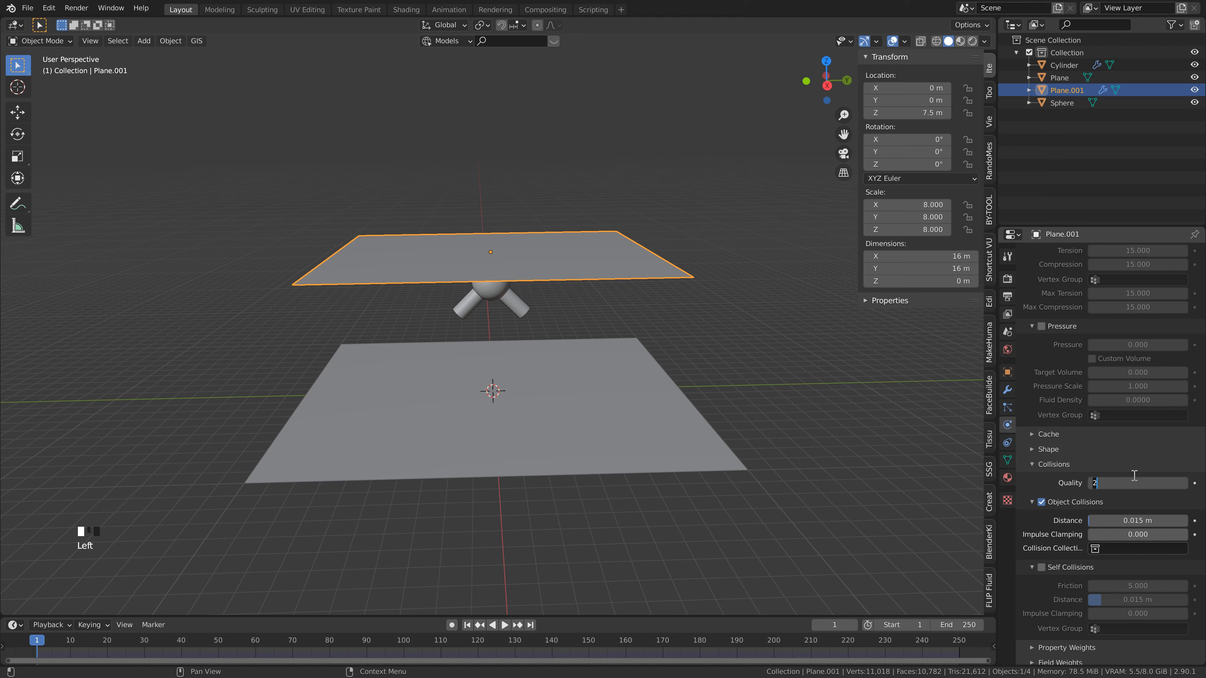
type("5")
key("Return")
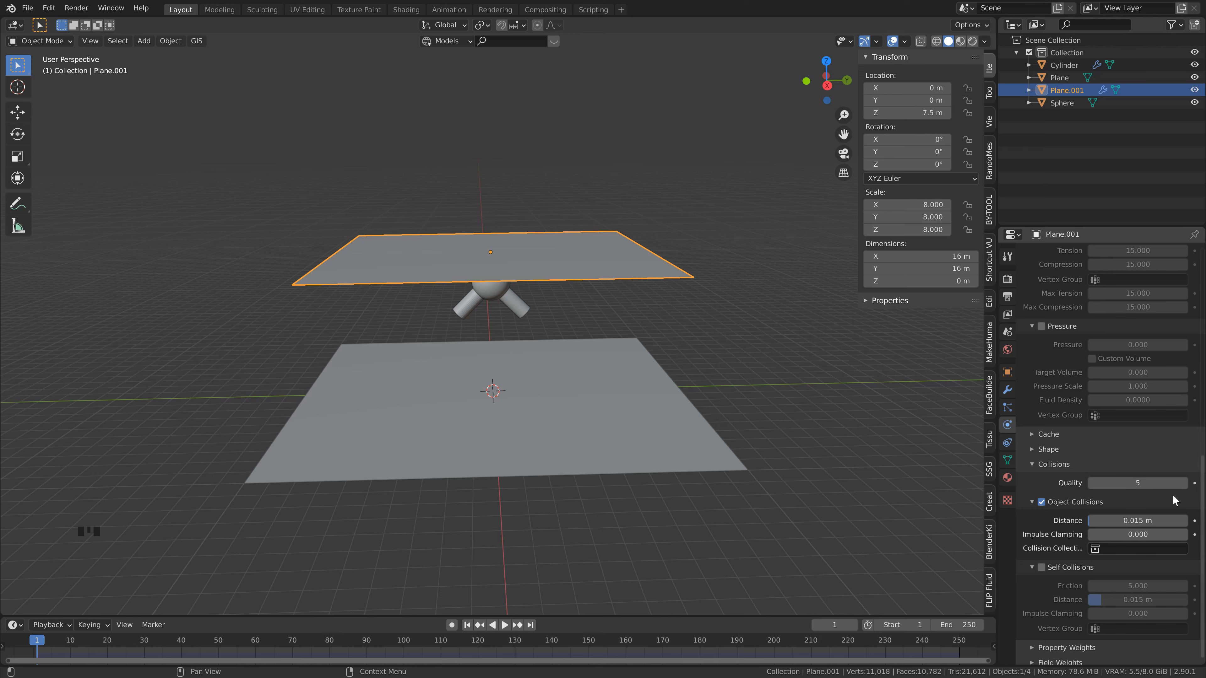
left_click(1044, 567)
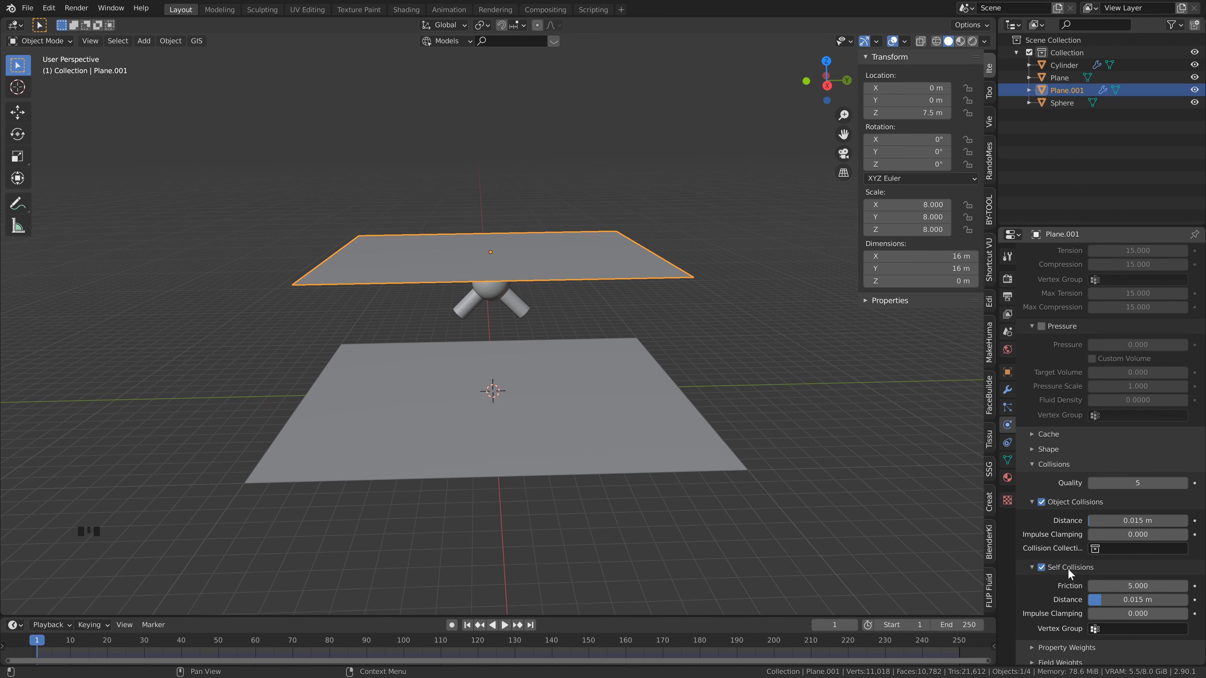
Step: Enable Collision physics on the sphere with soft body and cloth damping 1 and friction 80
middle_click_drag(524, 268, 536, 263)
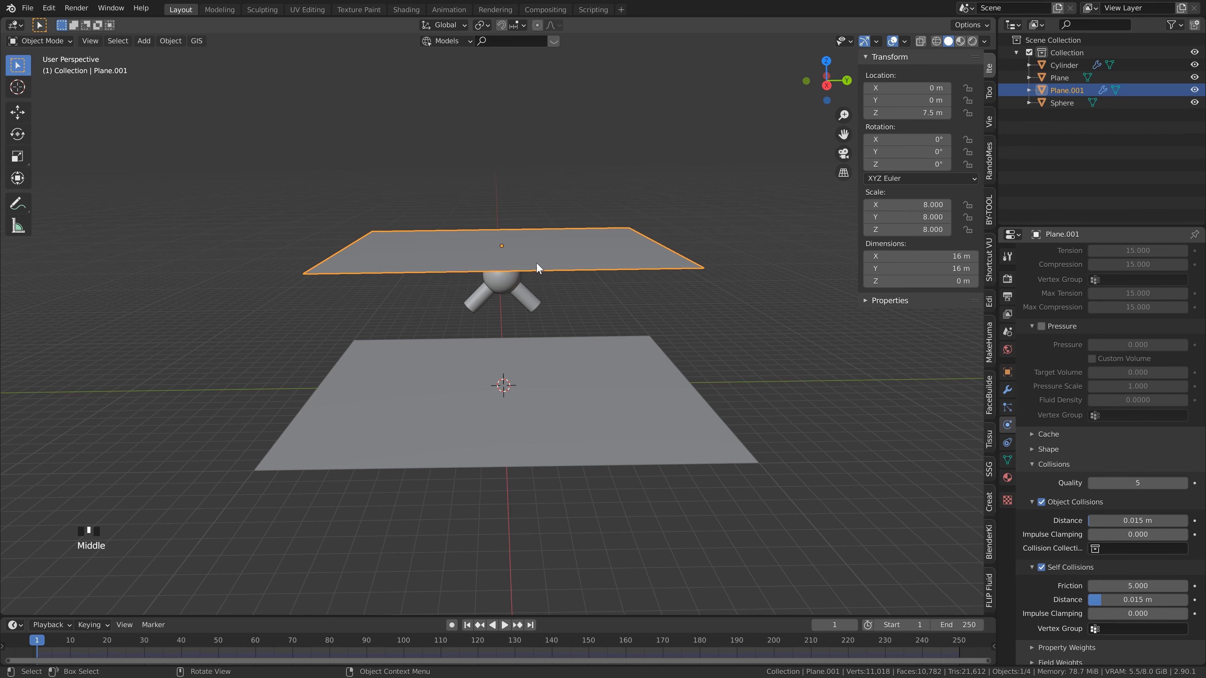
left_click(504, 284)
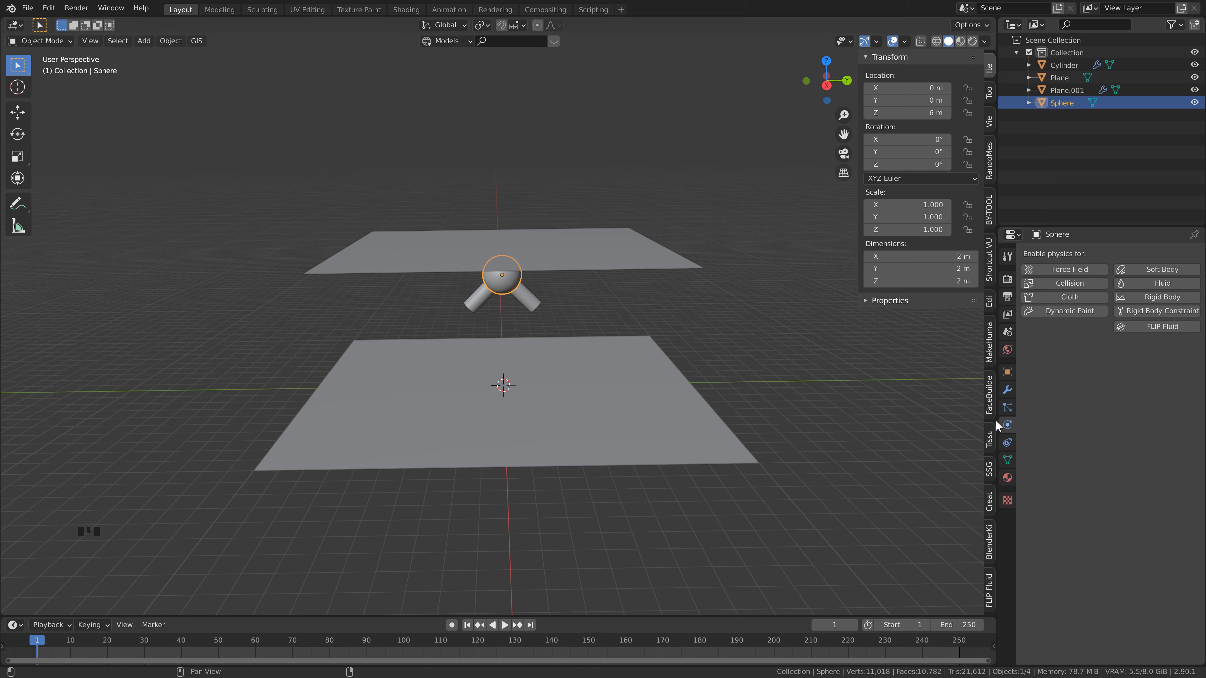
left_click(1068, 283)
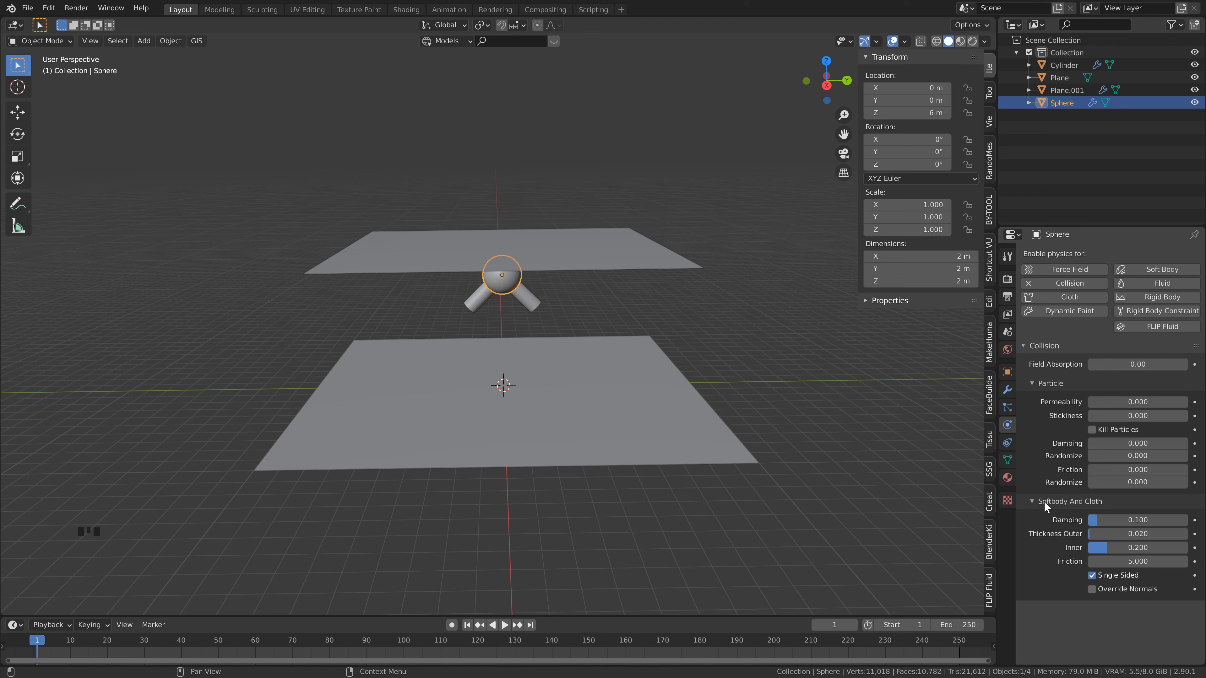
left_click_drag(1097, 518, 1182, 523)
double_click(1151, 561)
type("80")
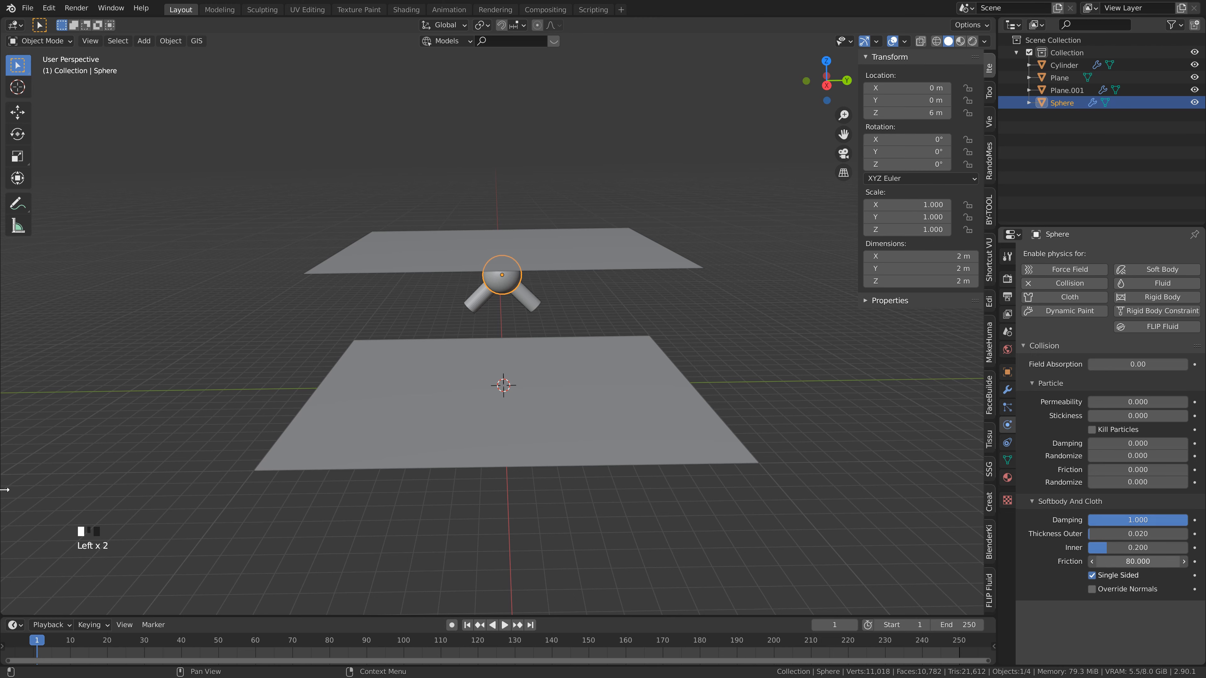
key("Return")
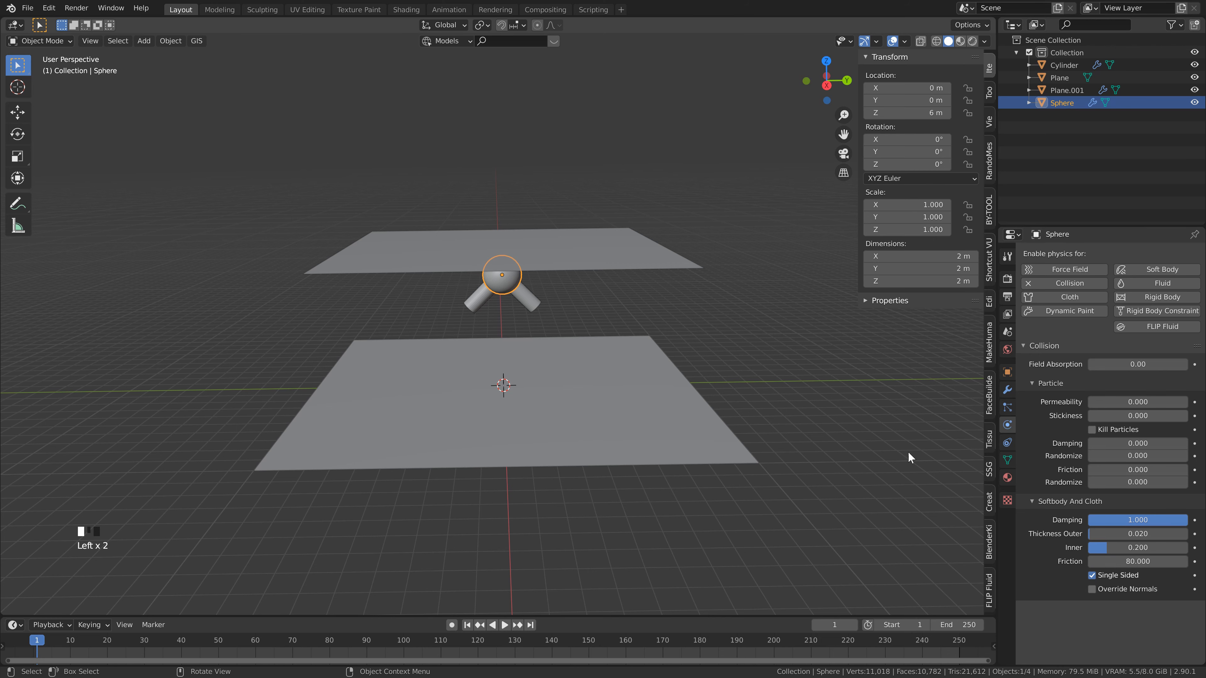
Step: Apply the Mirror modifier on the angled cylinders
left_click(486, 304)
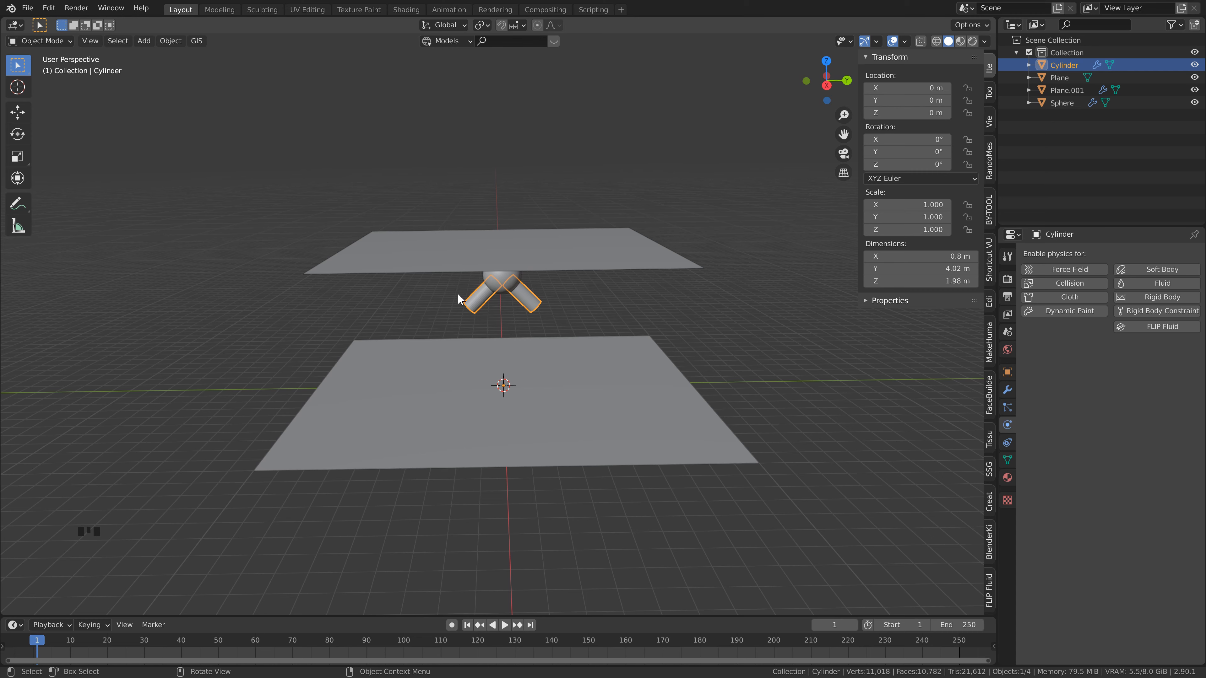
scroll(515, 303, "up", 1)
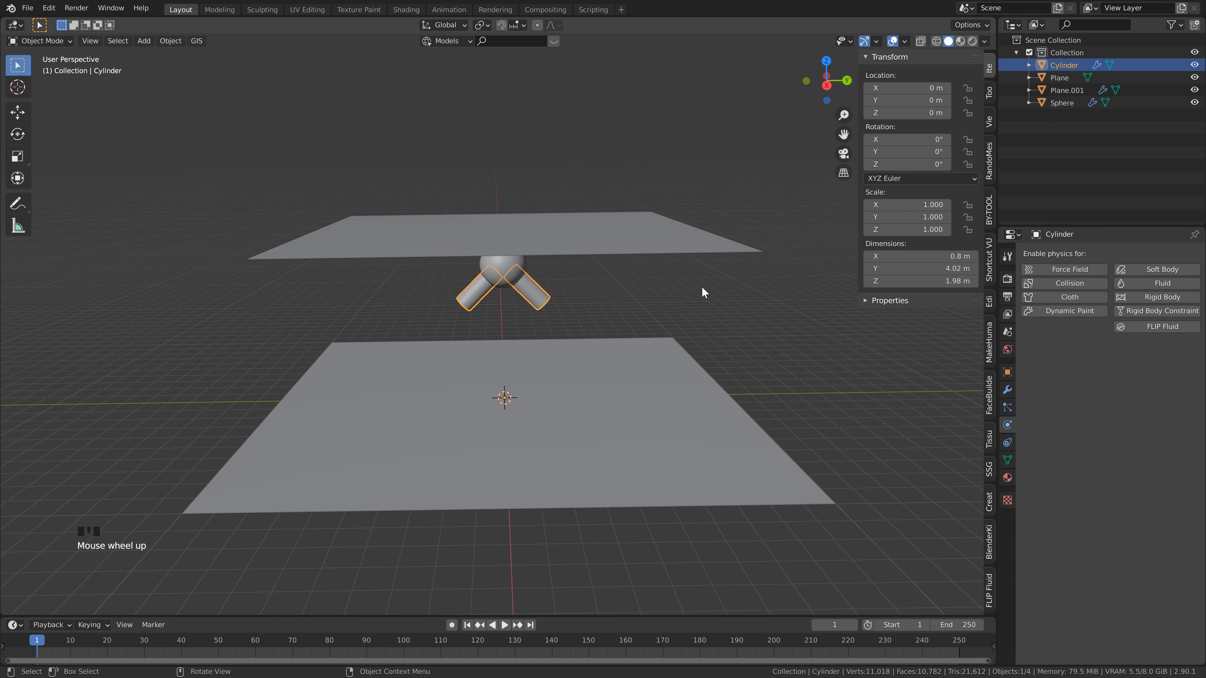
left_click(1006, 390)
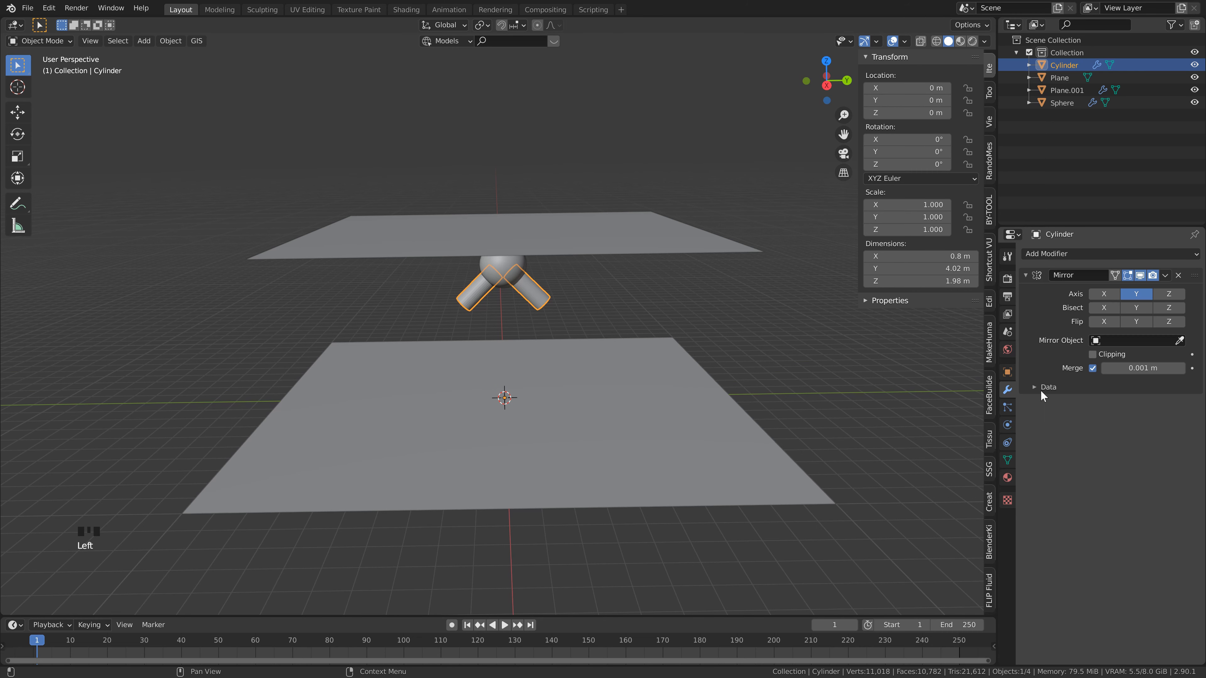
left_click(1164, 275)
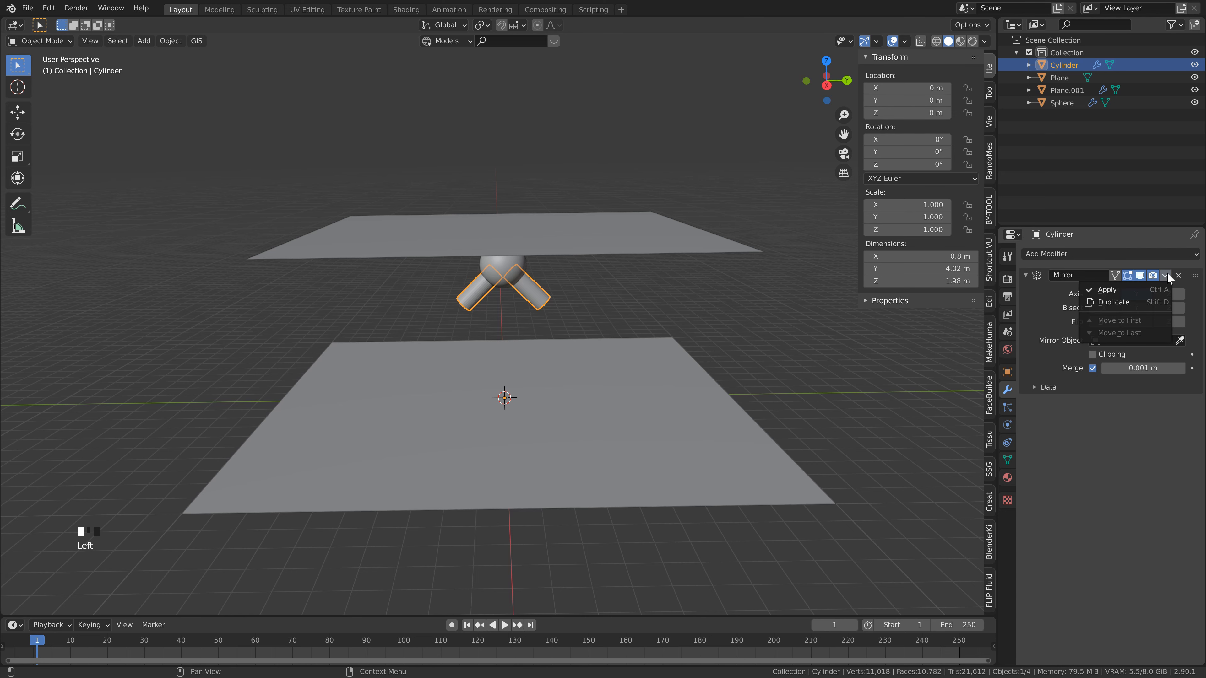
left_click(1105, 291)
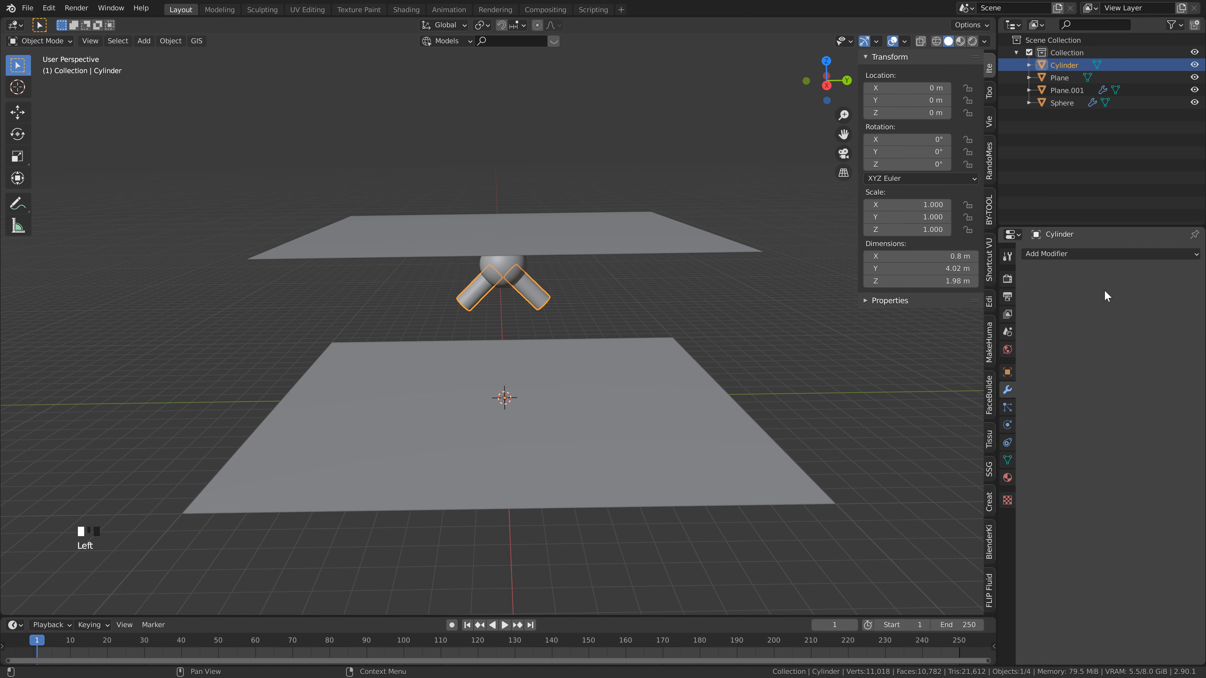
Step: Enable Collision physics on the cylinders with soft body and cloth damping 1 and friction 80
left_click(1007, 426)
left_click(1070, 283)
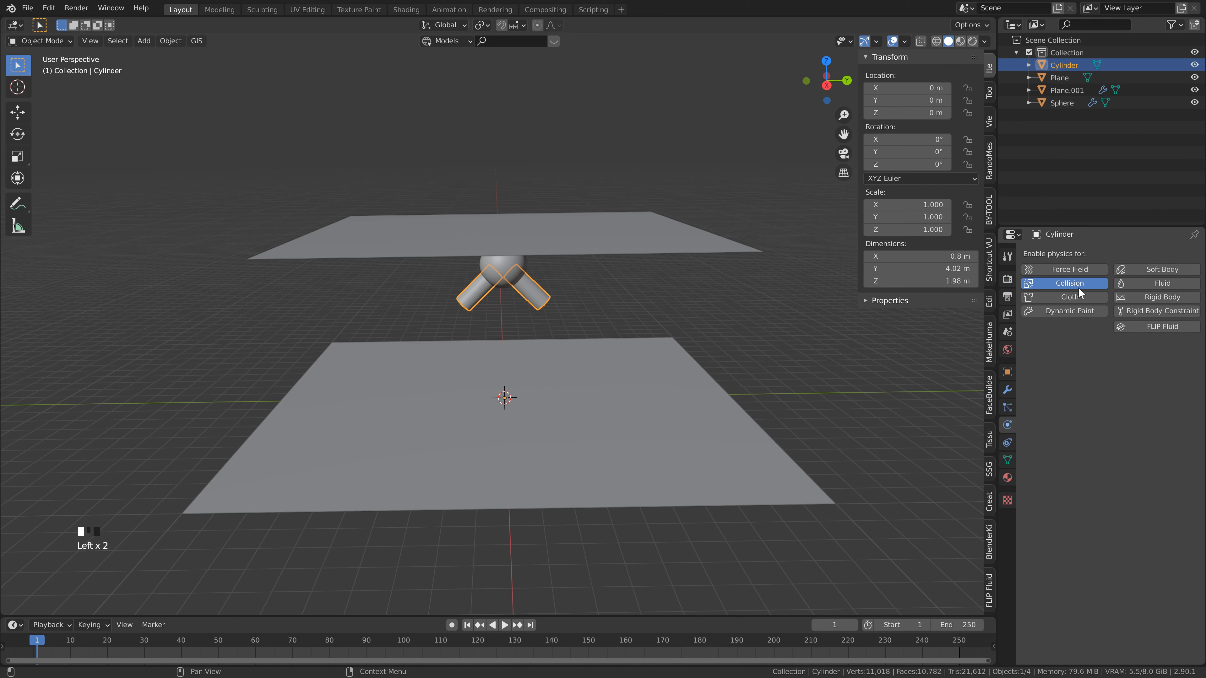
left_click_drag(1125, 523, 151, 505)
mouse_move(1118, 565)
left_mouse_down()
mouse_move(1182, 561)
mouse_move(1129, 550)
left_mouse_up()
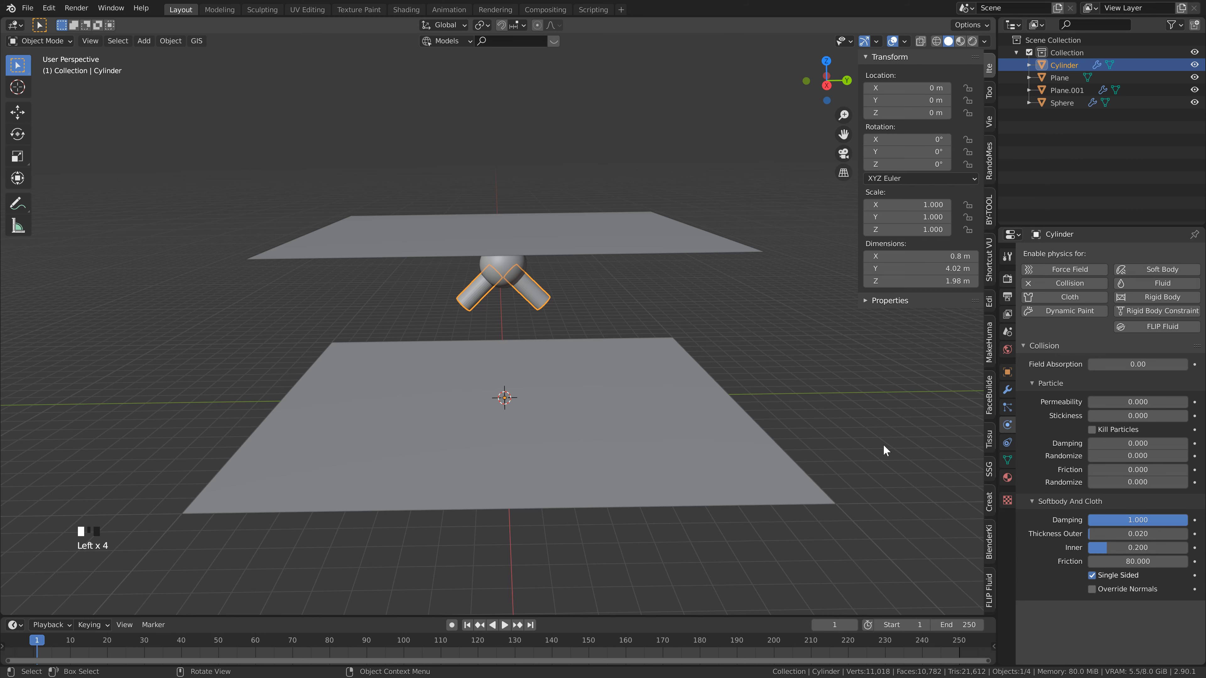
Step: Enable Collision physics on the ground plane with soft body and cloth damping 1 and friction 80, and select the cloth plane above
left_click(664, 358)
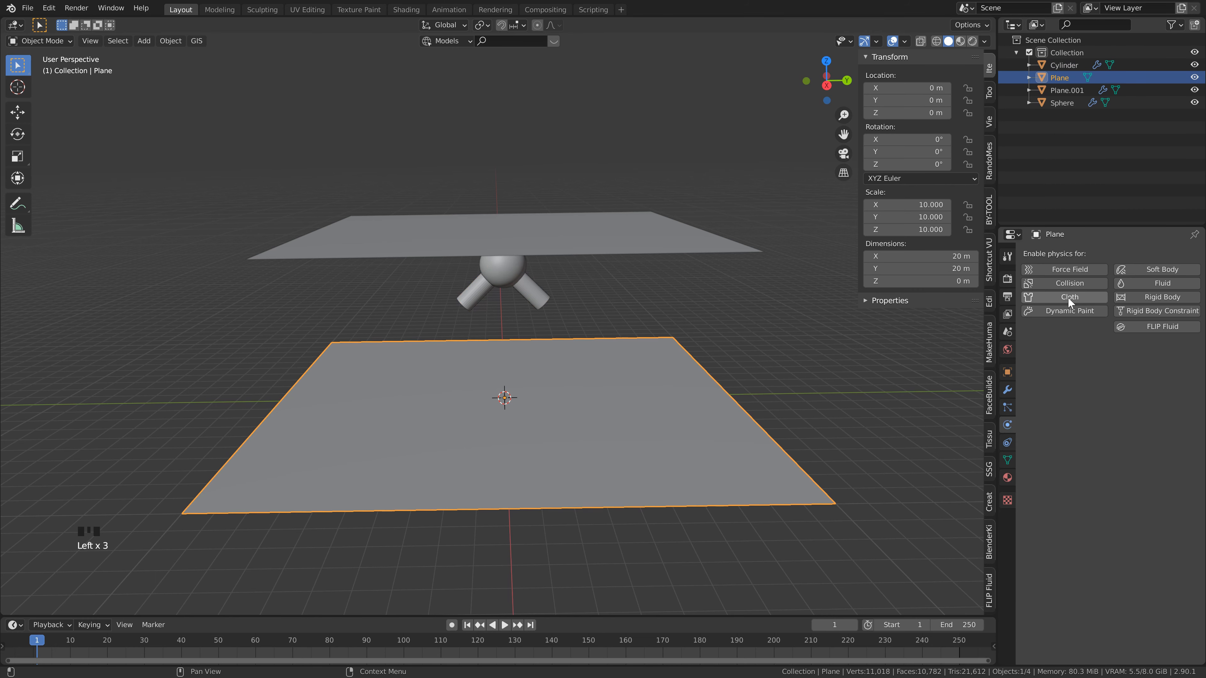
left_click(1069, 283)
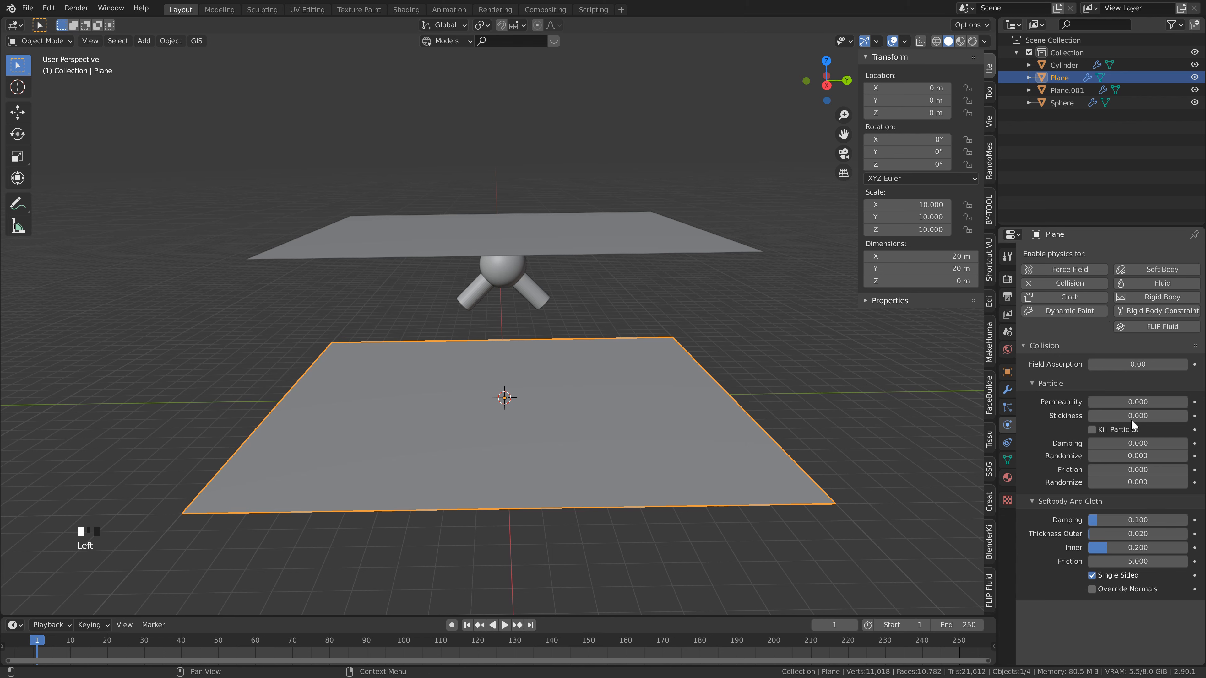
left_click_drag(1096, 520, 1191, 522)
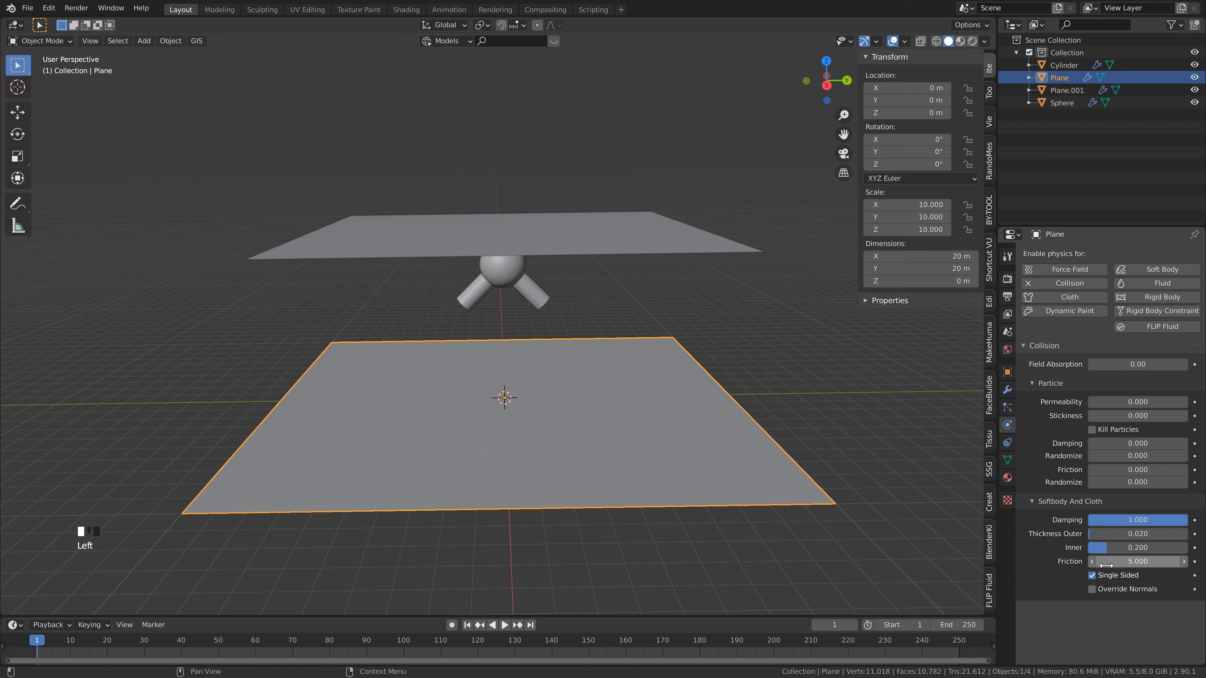
left_click_drag(1120, 565, 1201, 566)
left_click(632, 300)
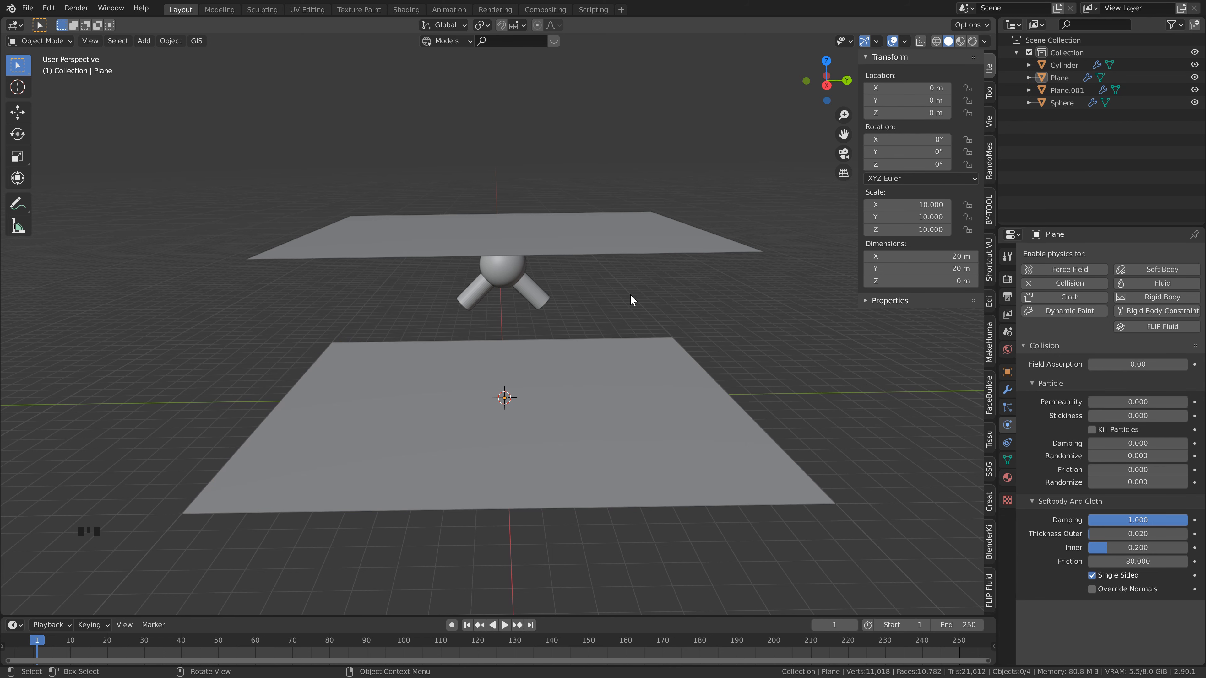
left_click(596, 242)
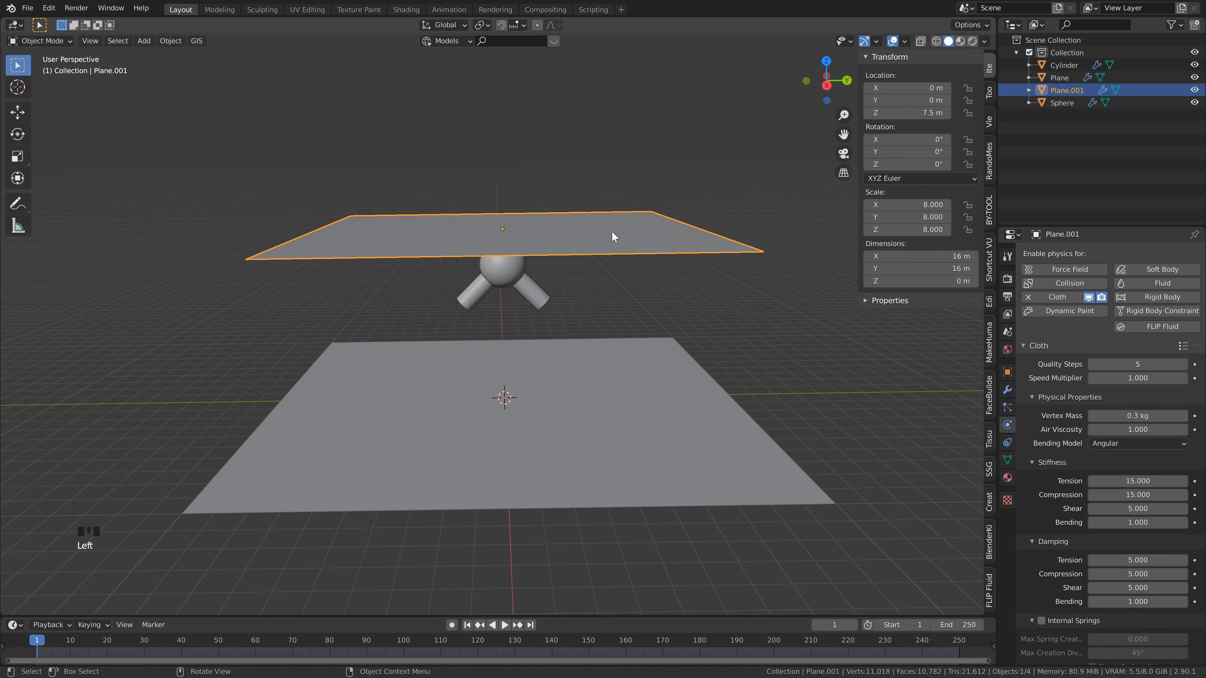
Step: Rename the upper draping plane as cloth and the lower plane as ground
double_click(1066, 90)
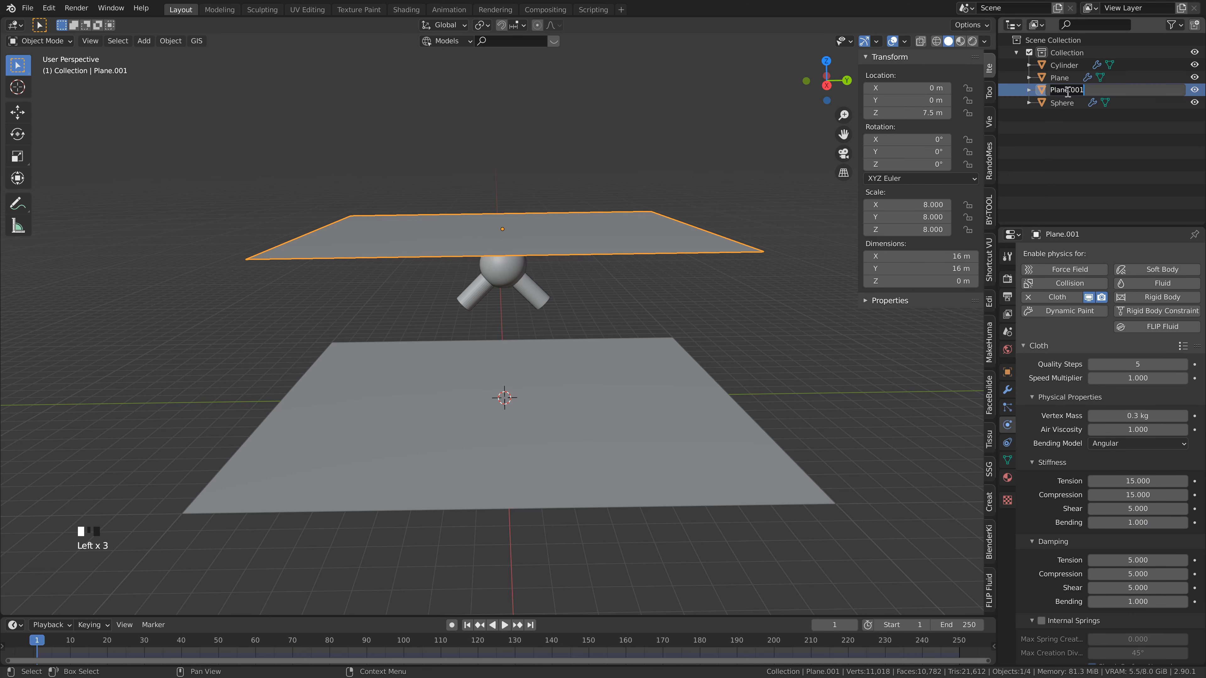
type("cloth")
key("Return")
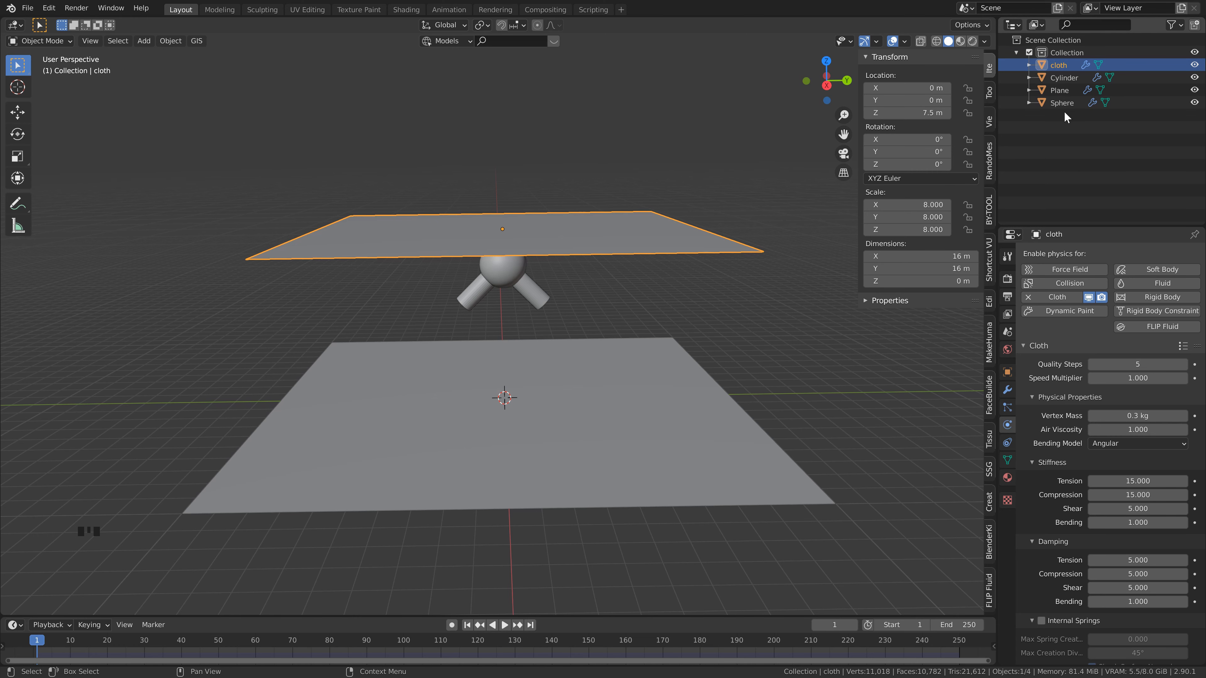
left_click(1058, 90)
double_click(1058, 90)
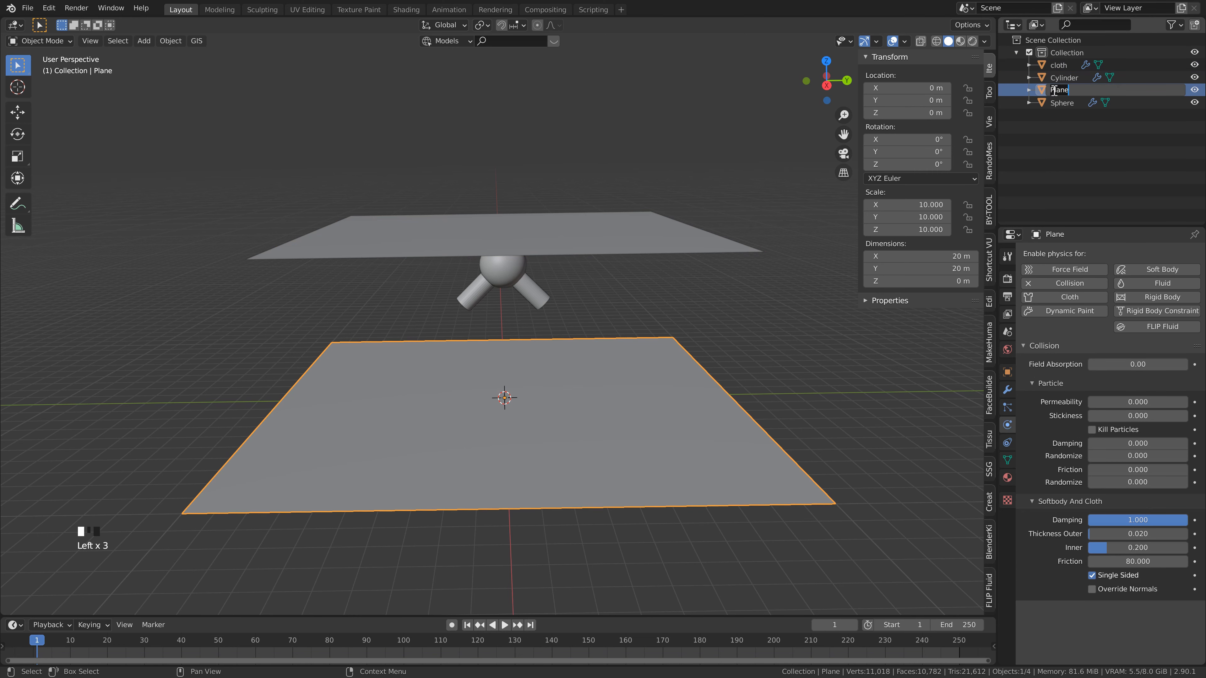
type("ground")
key("Return")
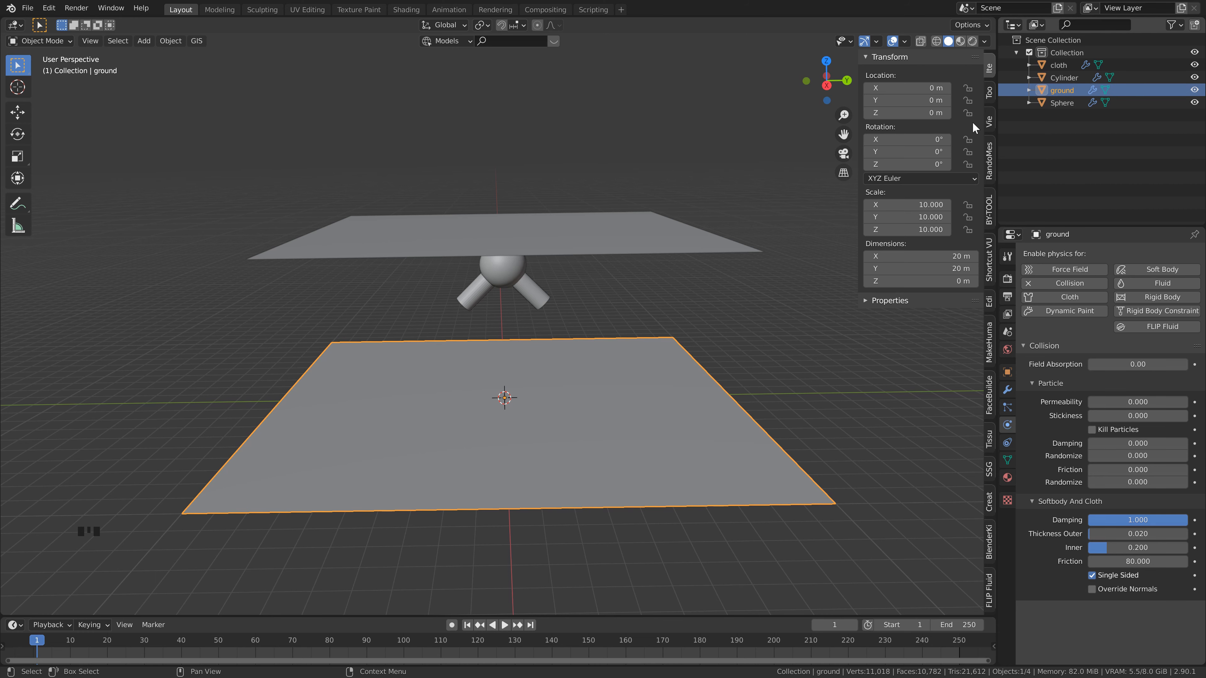
Step: Set the cloth's simulation cache to end at frame 100 and bake it
left_click(665, 237)
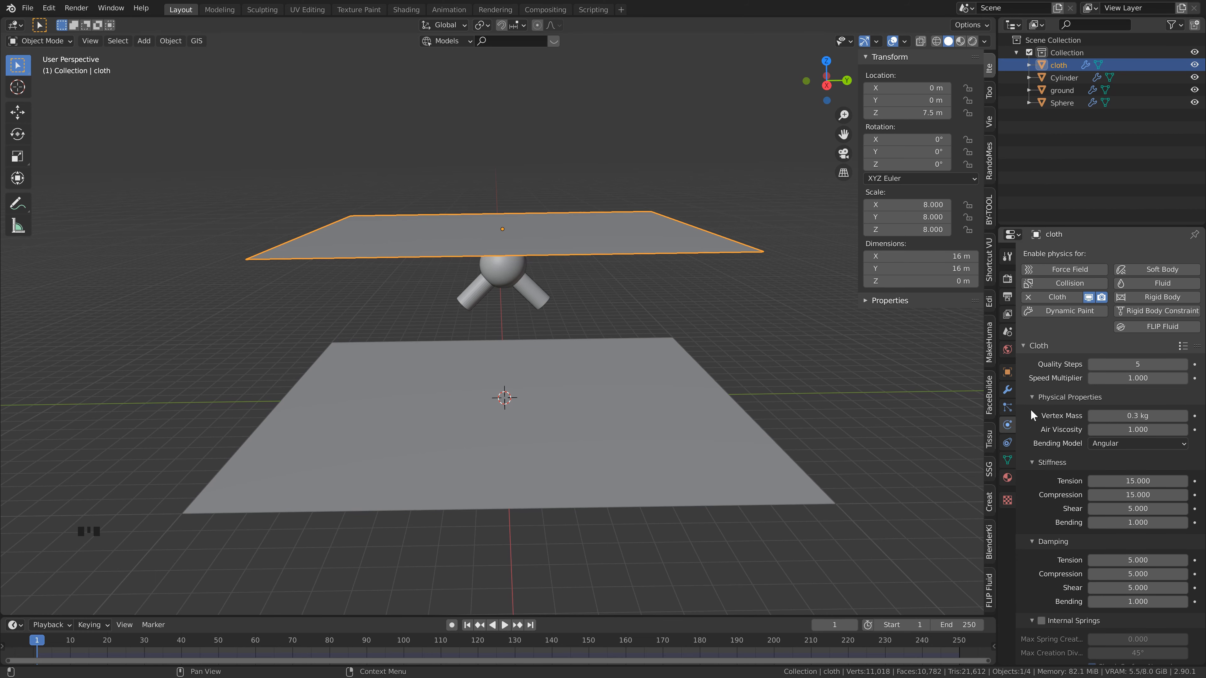
scroll(1031, 411, "down", 20)
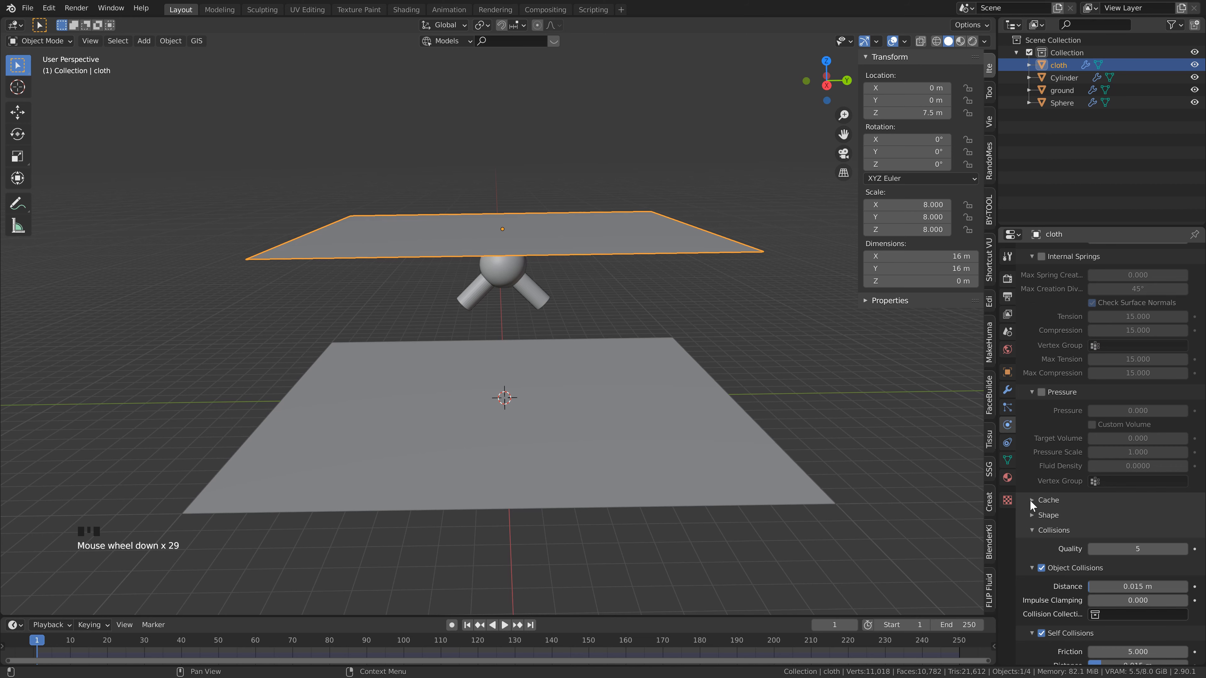
scroll(1030, 504, "down", 5)
left_click(1035, 444)
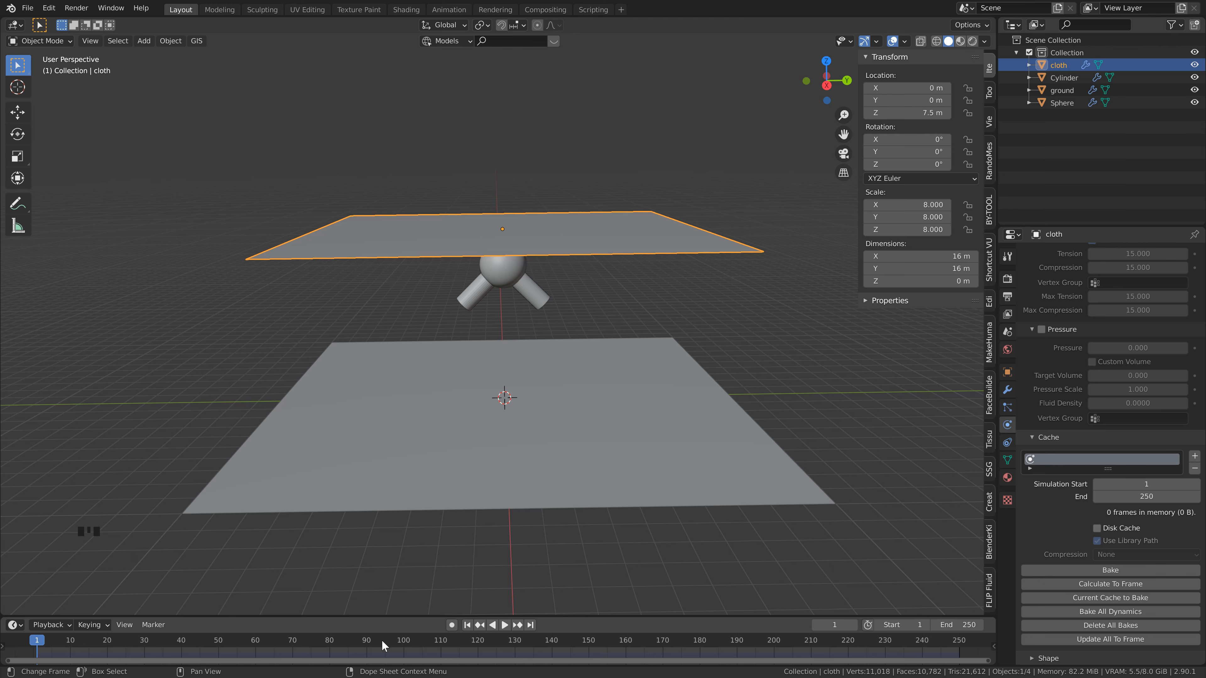
left_click(1147, 497)
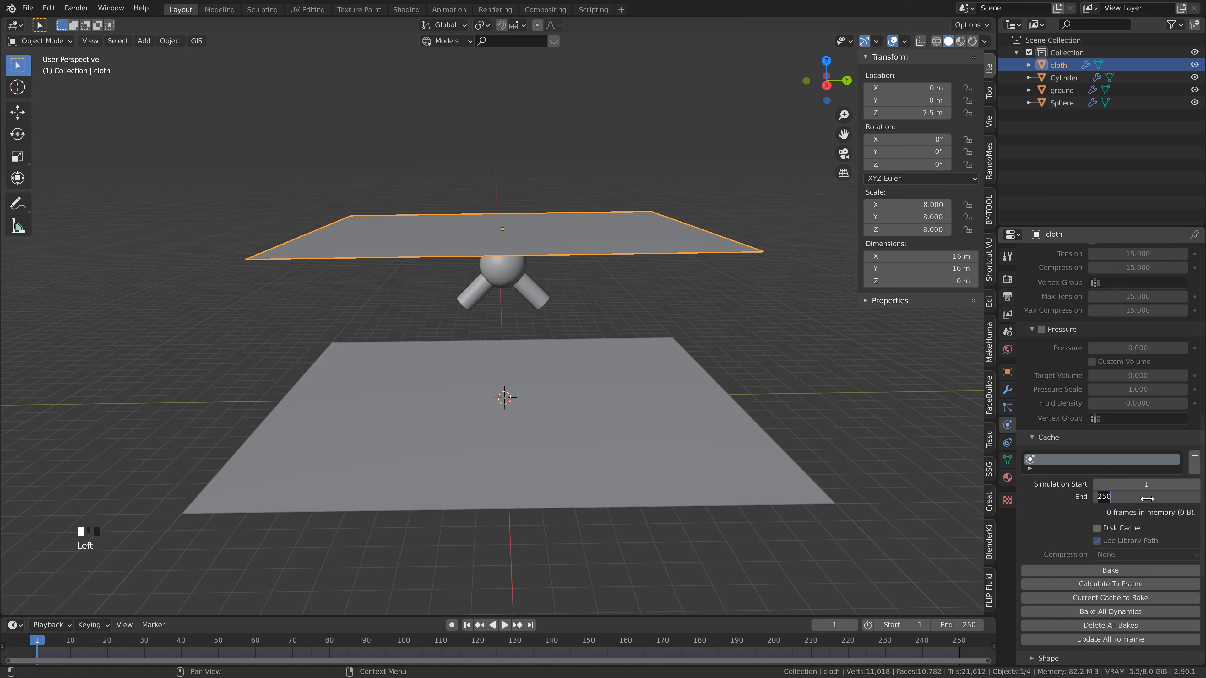
type("100")
key("Return")
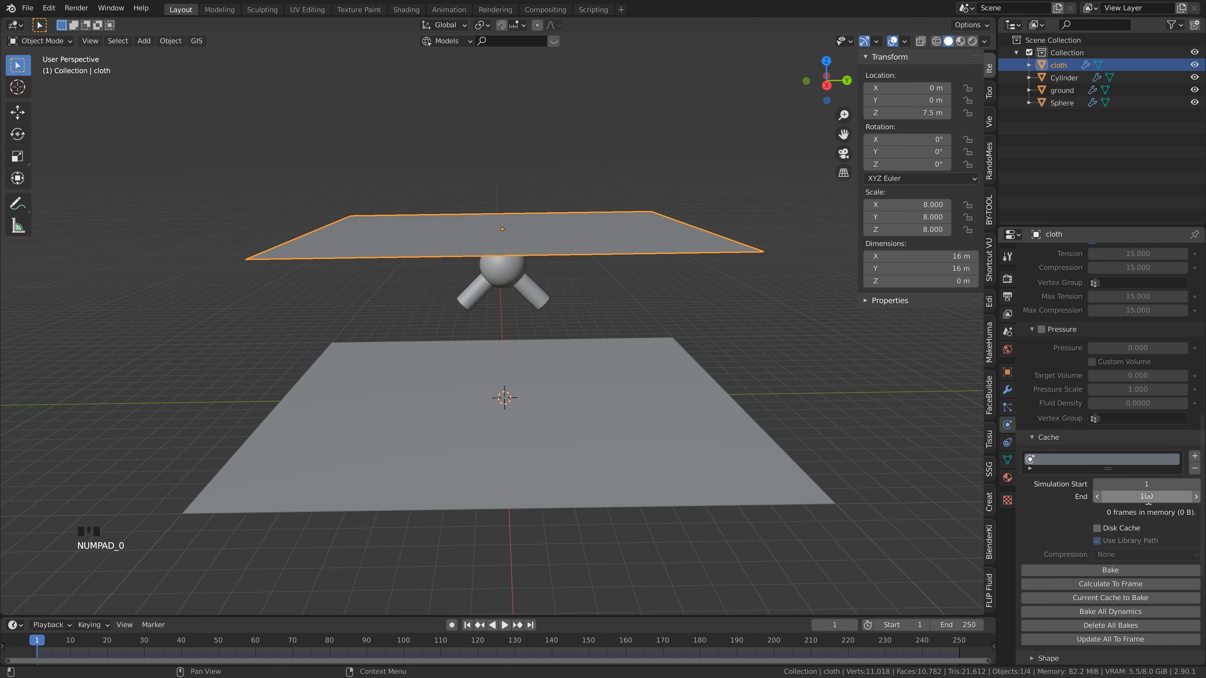
left_click(1092, 570)
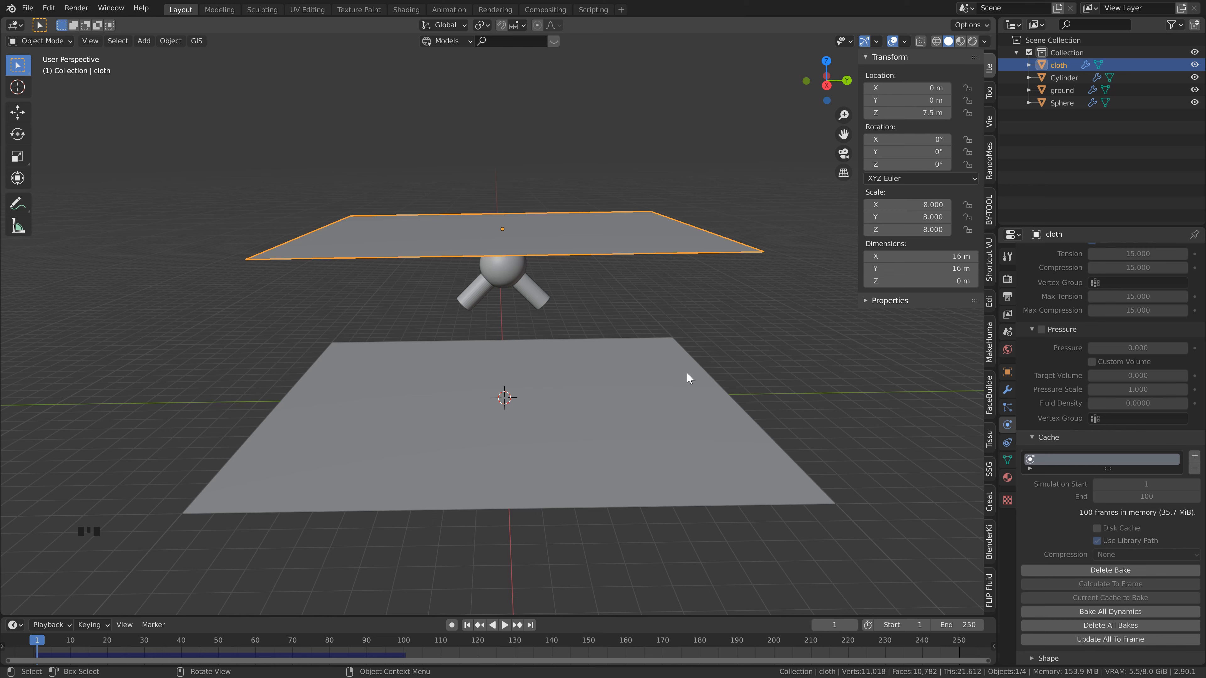
Step: Play back the baked simulation until the cloth settles over the figure, and shade the cloth smooth
key("space")
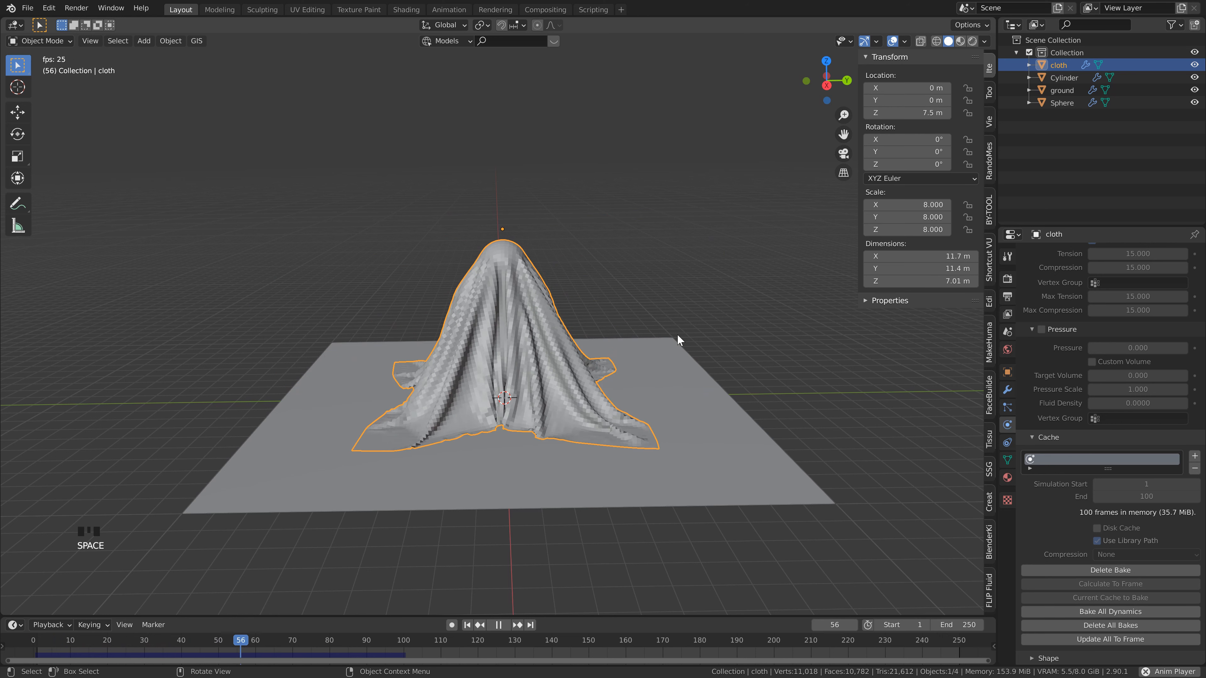
key("space")
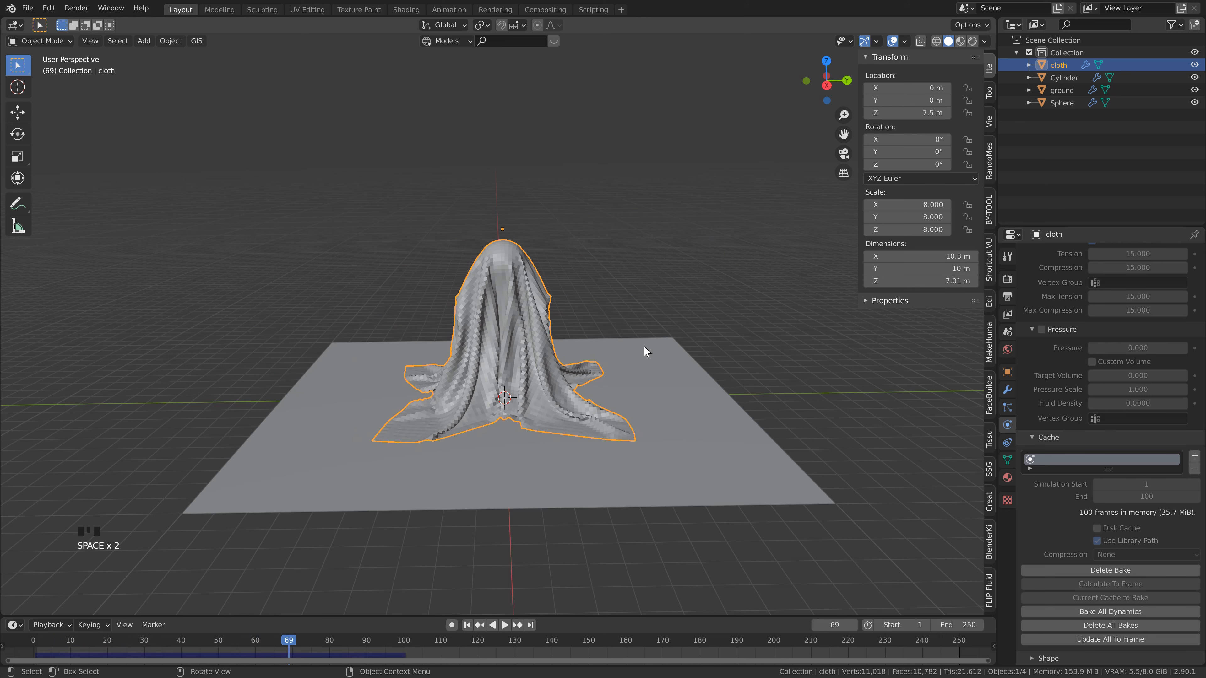
key("space")
key("space")
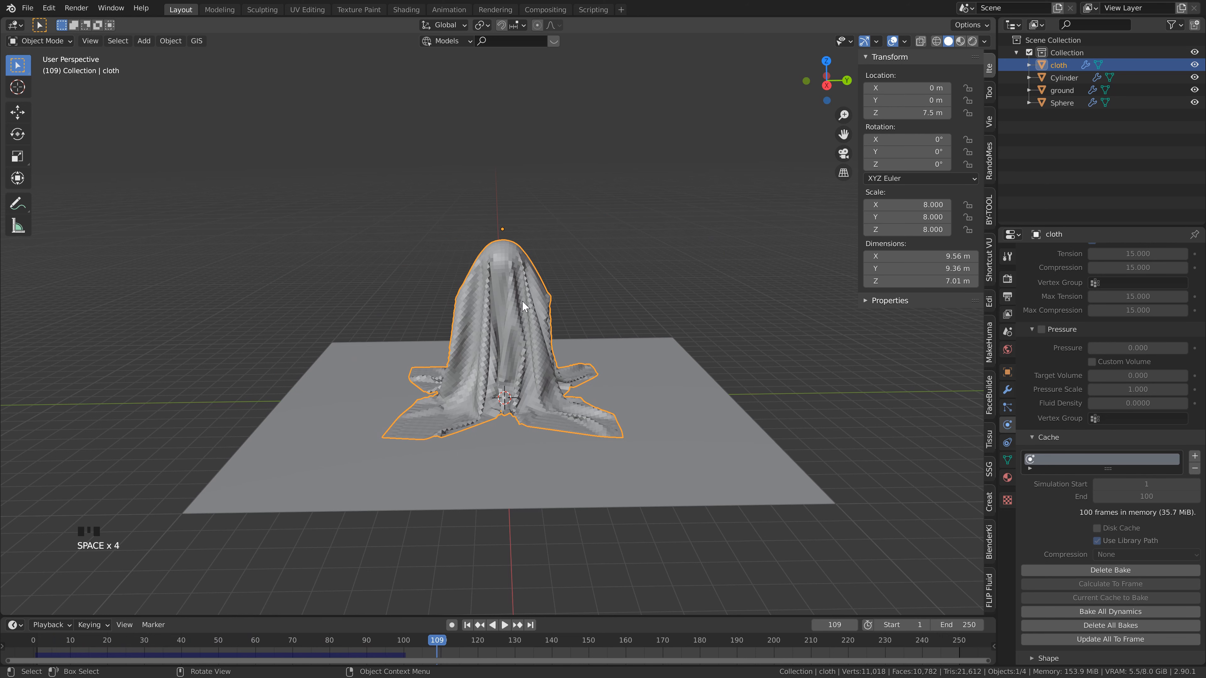
right_click(520, 294)
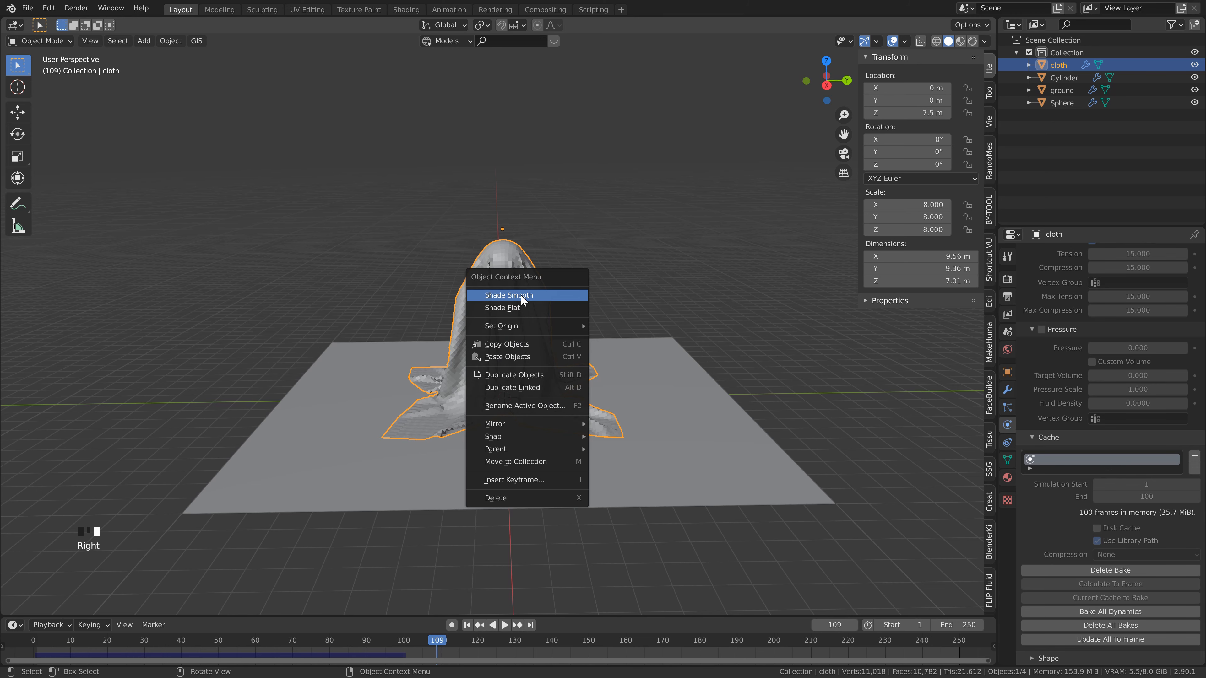
left_click(520, 295)
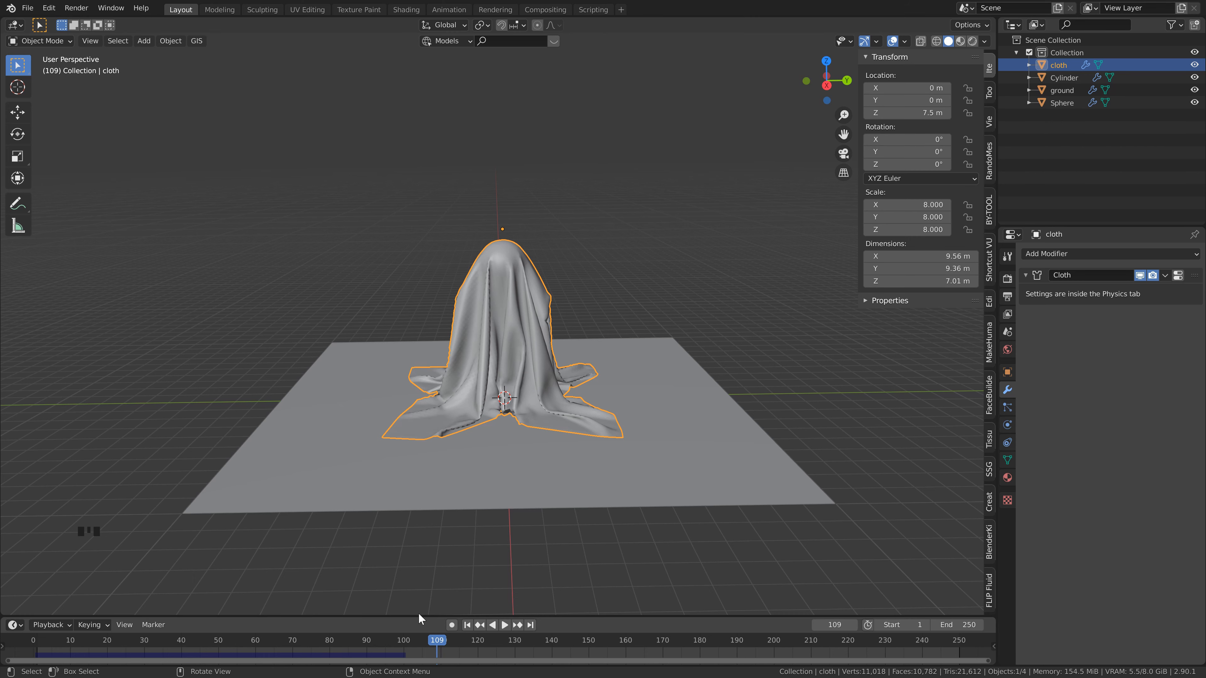
Step: Apply the Cloth modifier with the draped cloth at frame 100, and return to the first frame
mouse_move(399, 644)
left_mouse_down()
mouse_move(288, 642)
mouse_move(403, 649)
left_mouse_up()
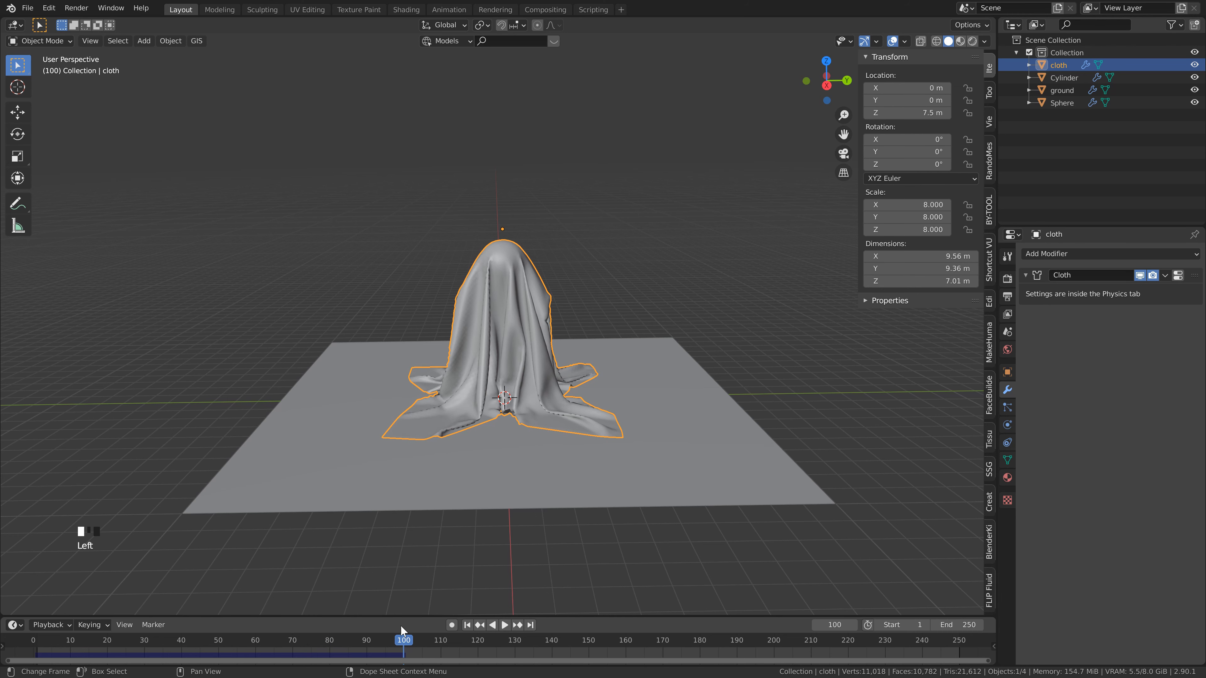
middle_click_drag(740, 333, 821, 319)
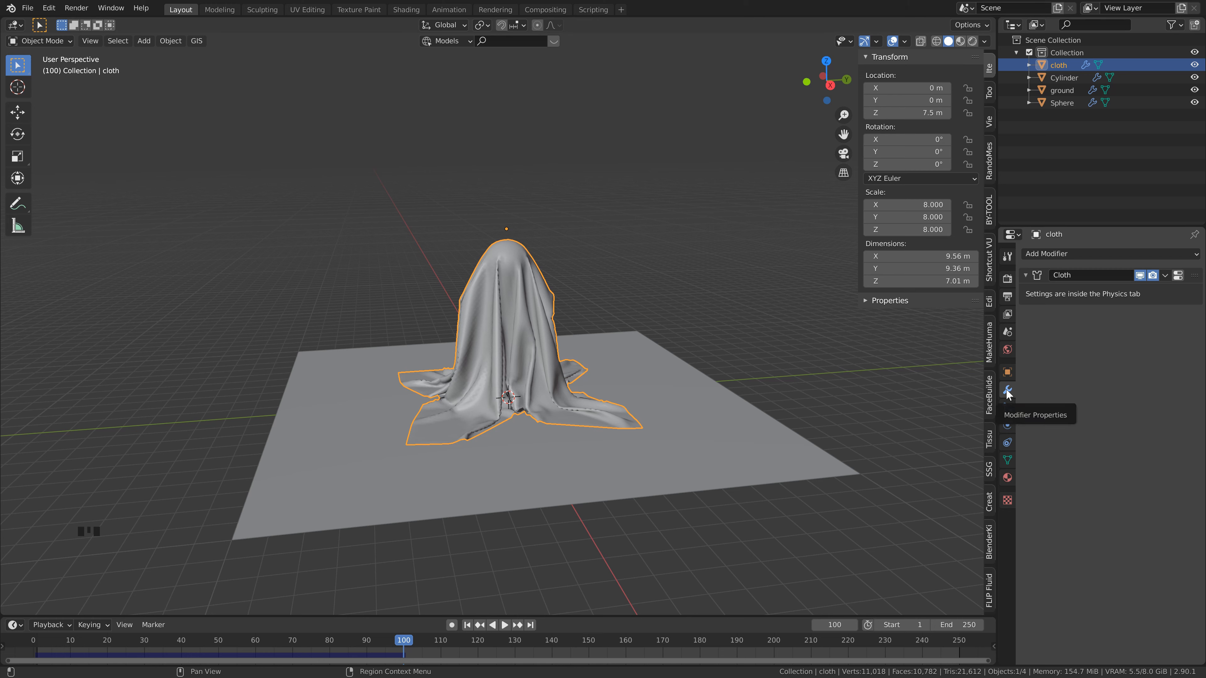
left_click(1165, 275)
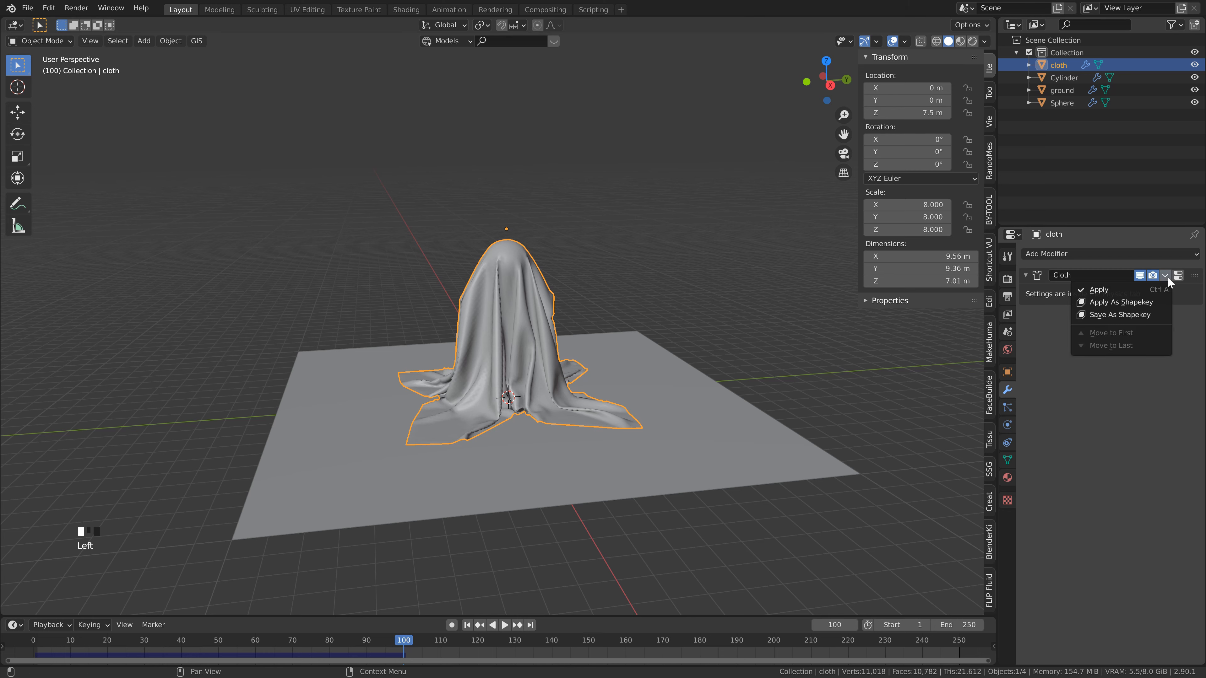
left_click(1130, 289)
left_click(467, 625)
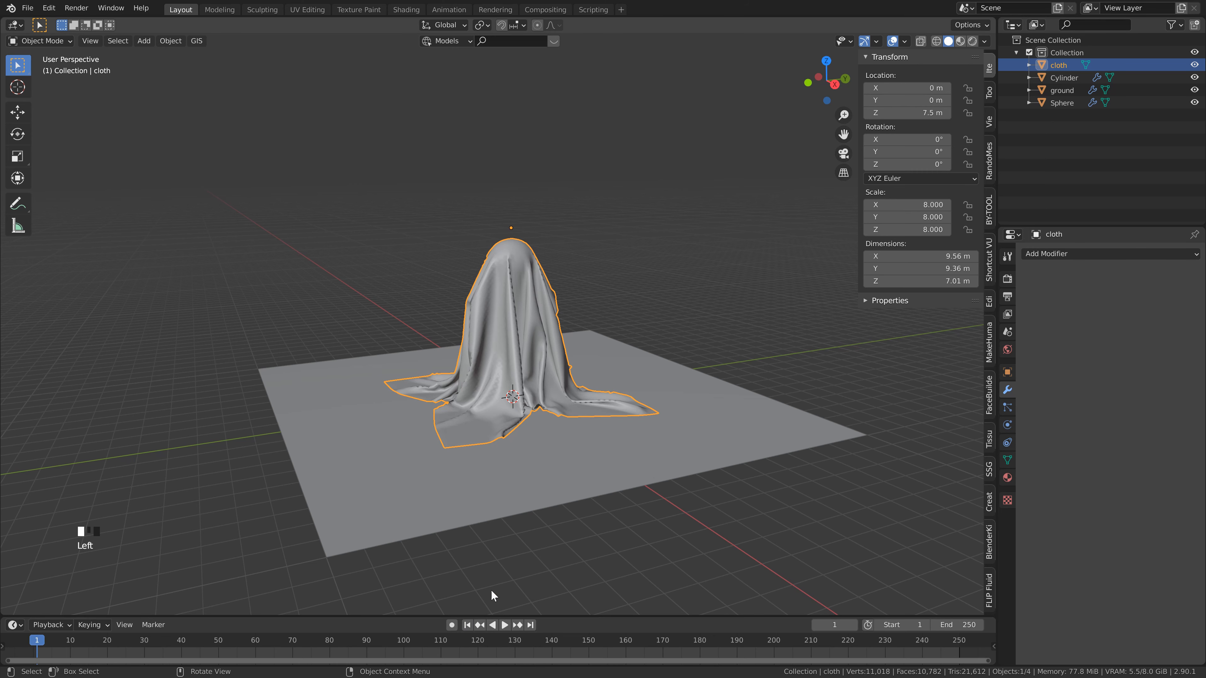
Step: Check the draped cloth from several sides and save the file
middle_click_drag(532, 380, 524, 359)
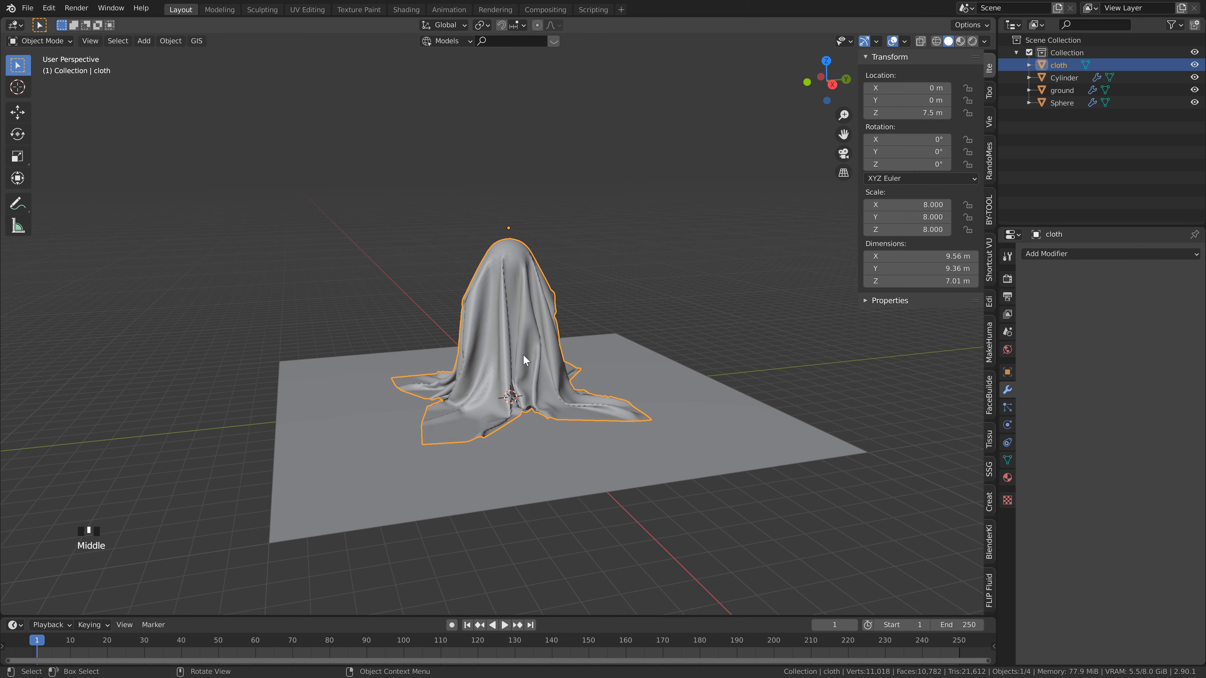
middle_click_drag(510, 290, 609, 275)
key("ctrl+s")
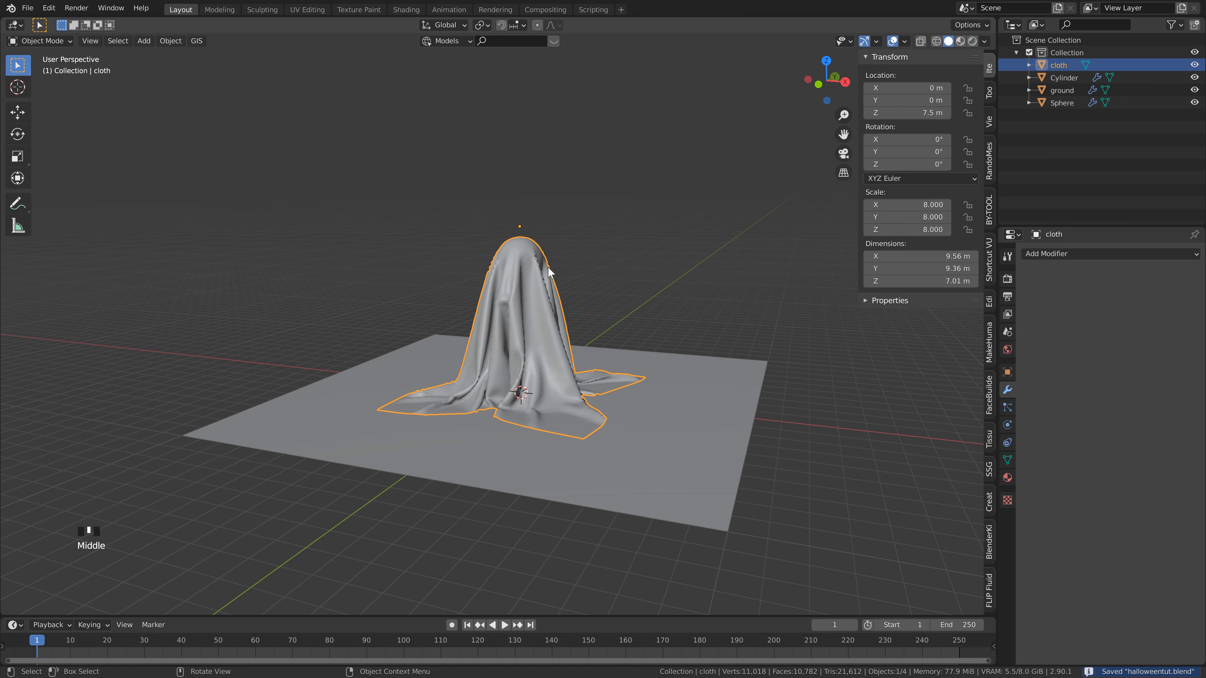
Step: Apply all transforms to the cloth and set its origin to its geometry
key("ctrl+a")
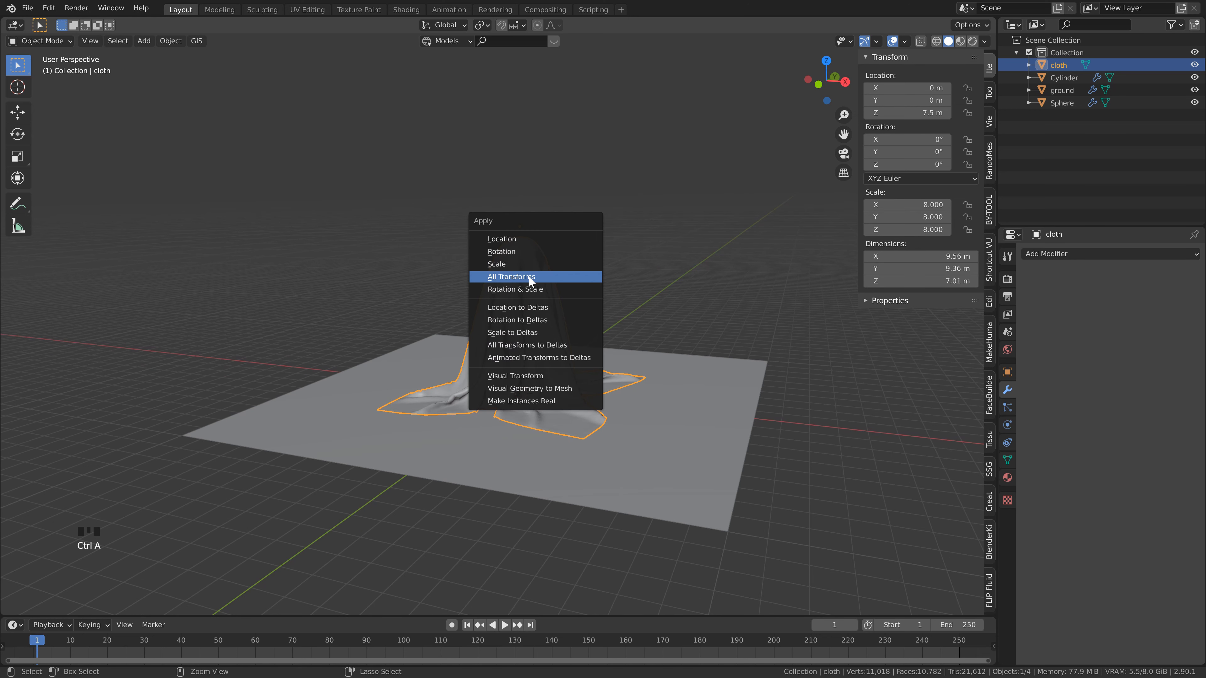
left_click(528, 276)
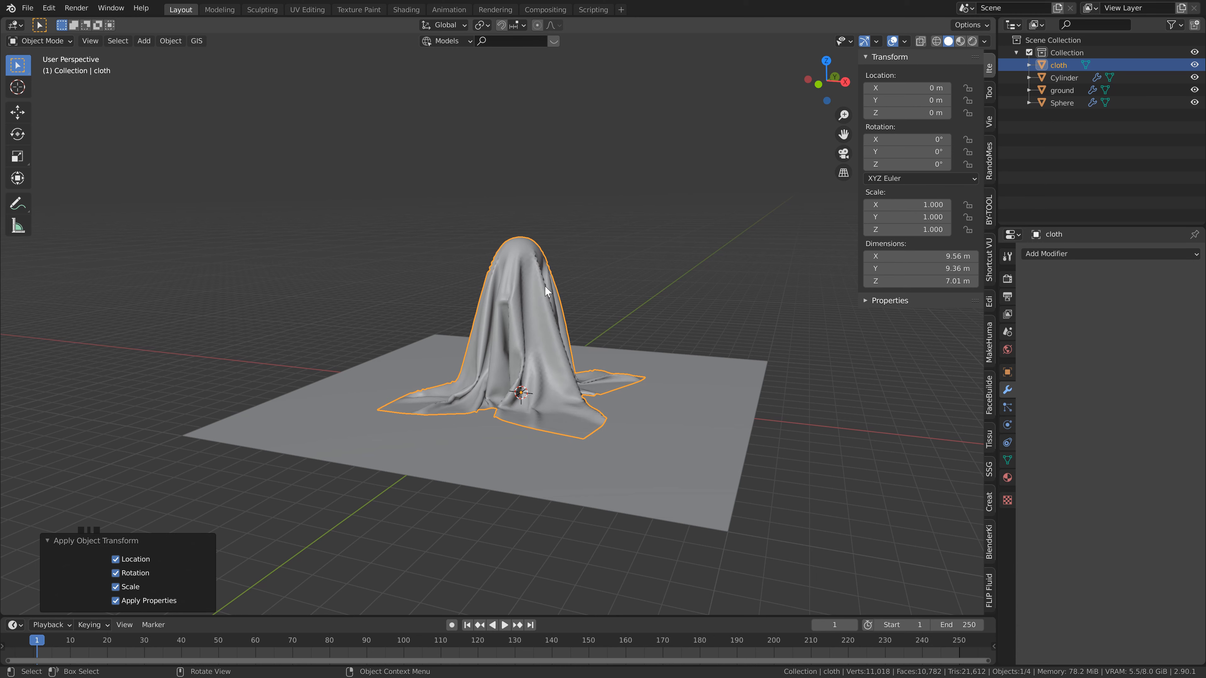
middle_click_drag(519, 322, 560, 309)
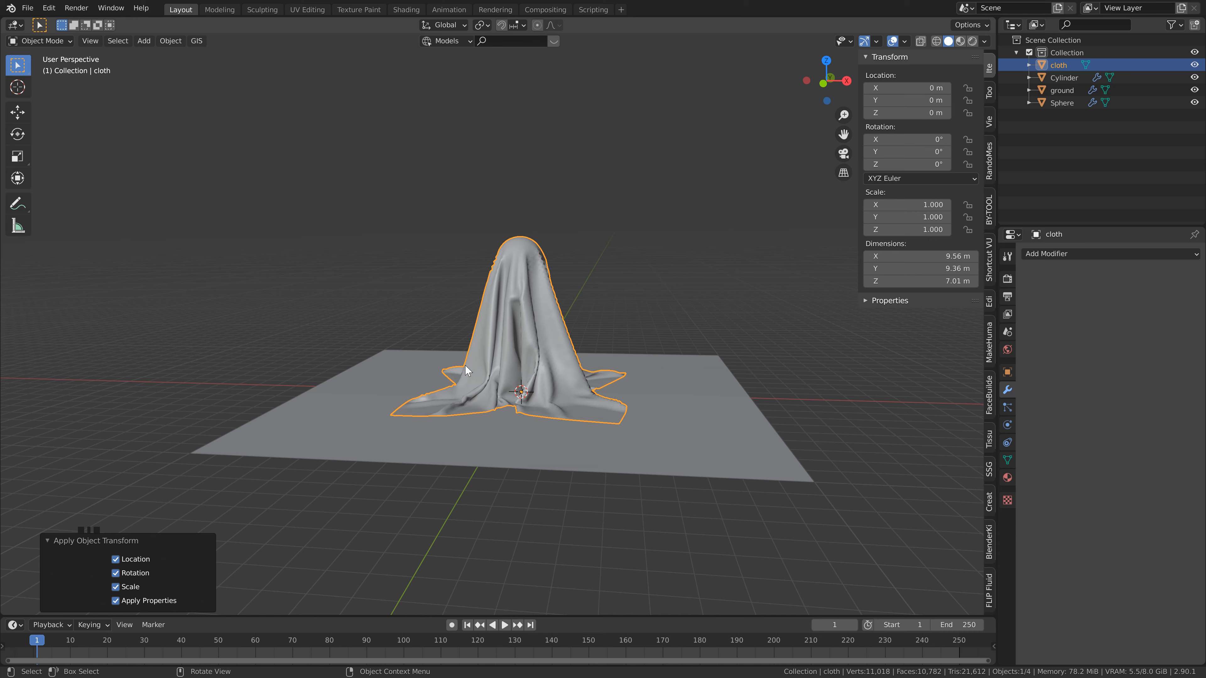
right_click(526, 283)
mouse_move(536, 316)
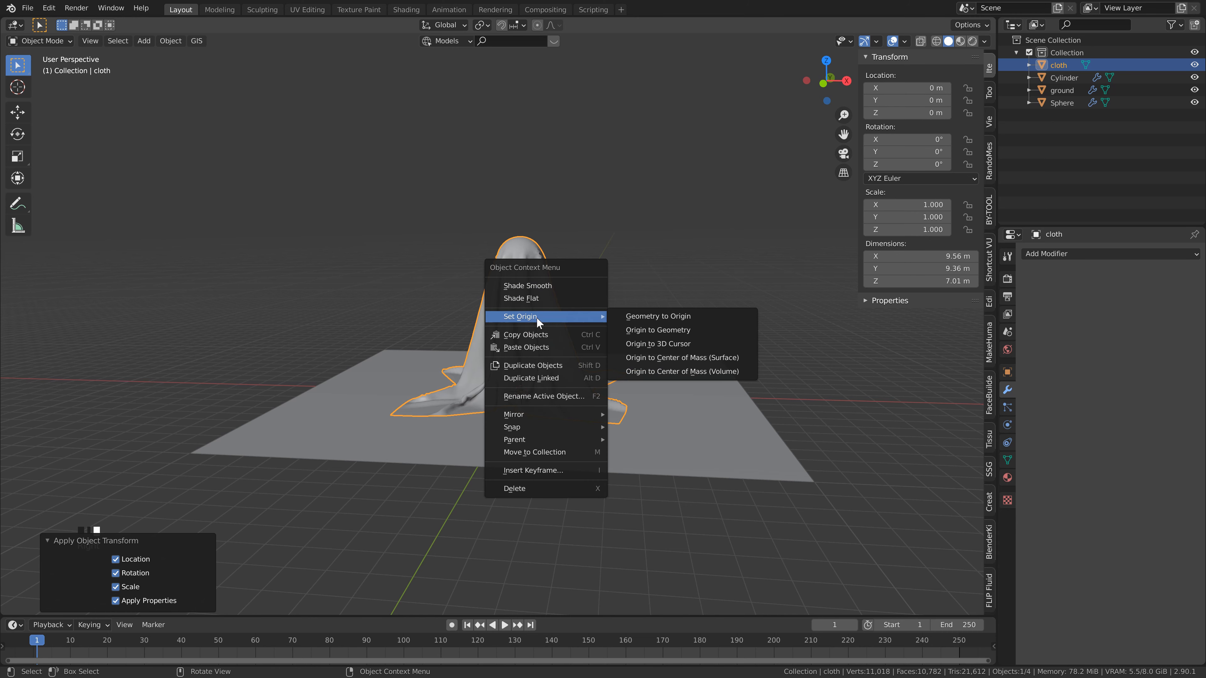
left_click(649, 331)
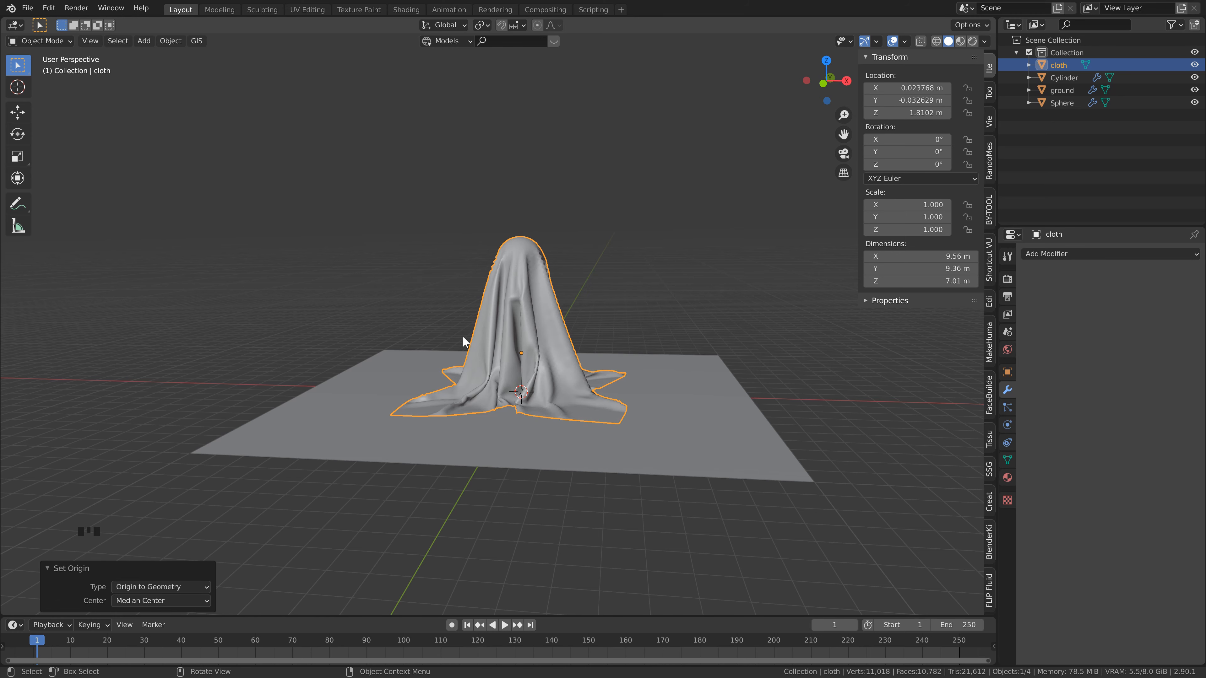
Step: Add an Array modifier to the ground plane with a relative offset factor X of -1
middle_click_drag(507, 298, 515, 281)
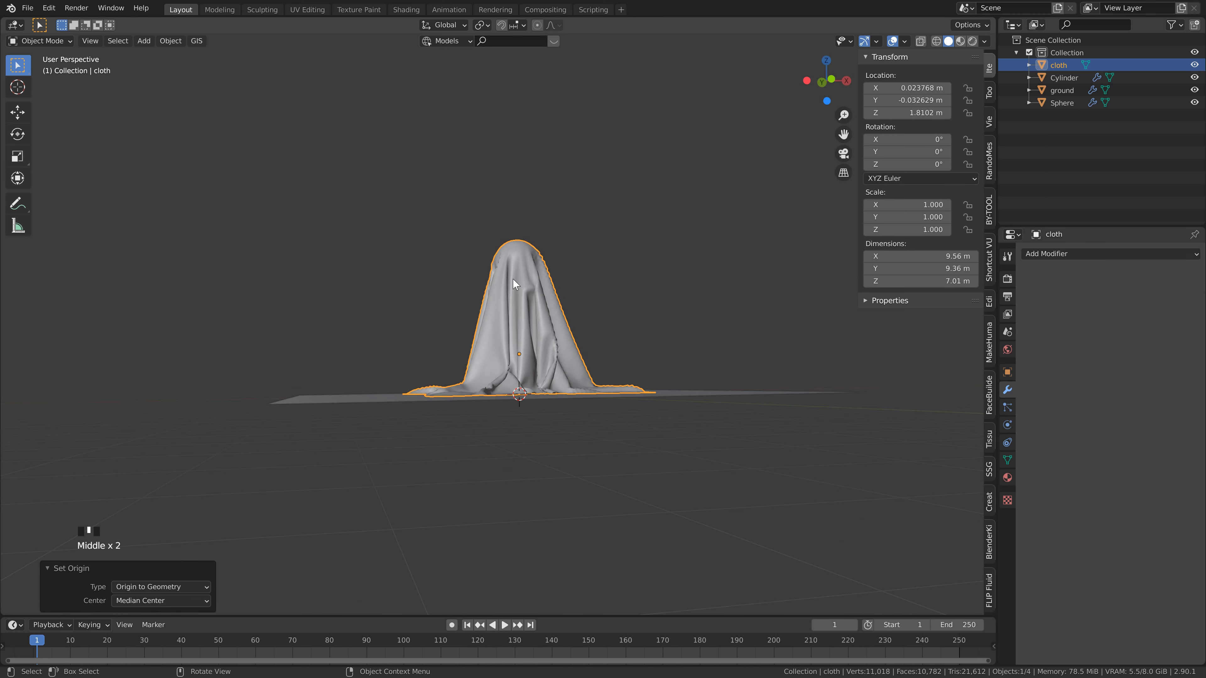
middle_click_drag(534, 341, 402, 322)
middle_click_drag(526, 325, 449, 431)
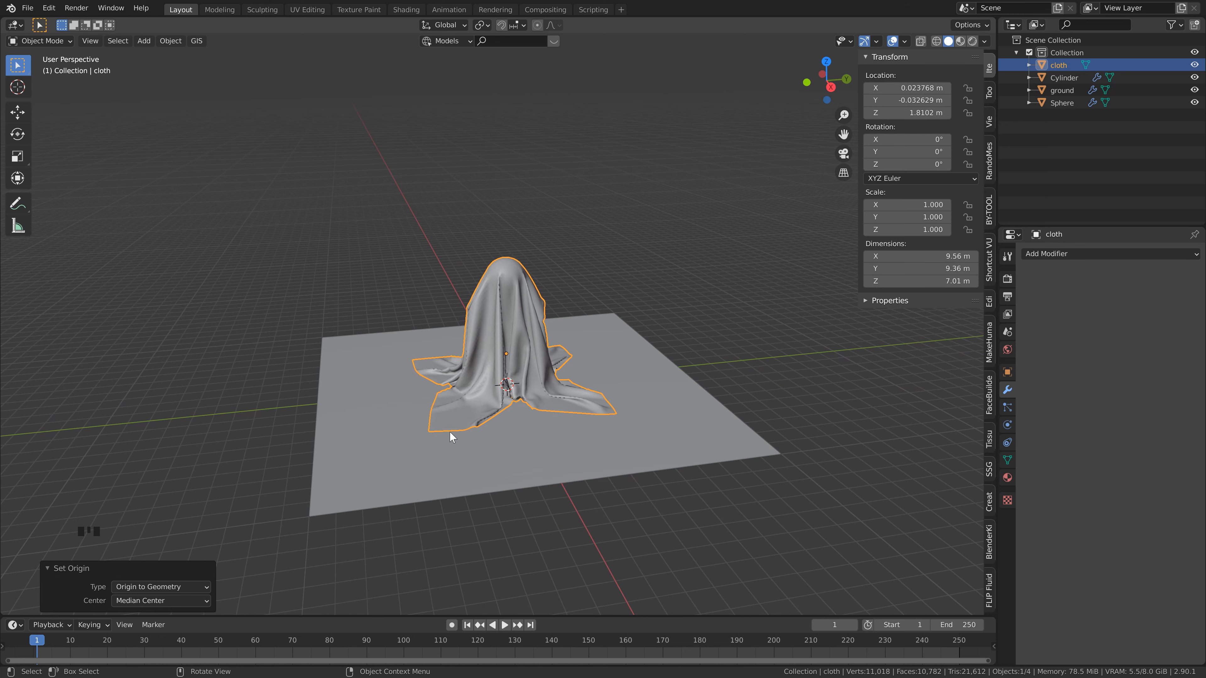
left_click(346, 370)
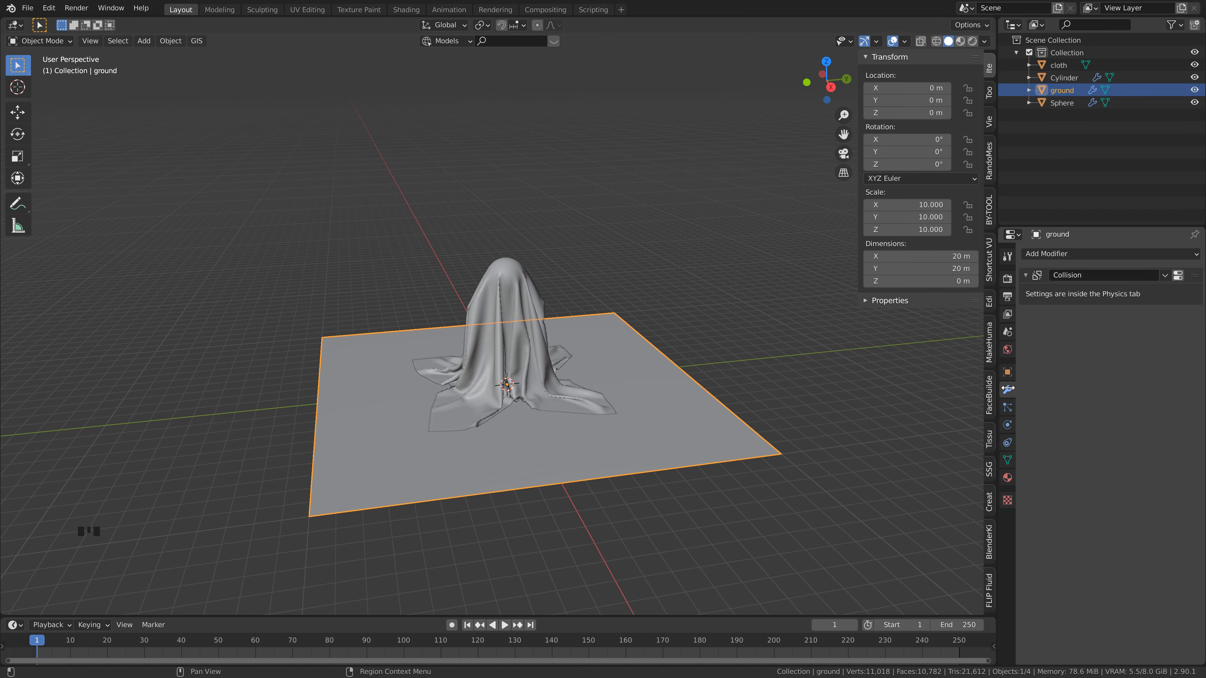
left_click(1115, 252)
left_click(938, 279)
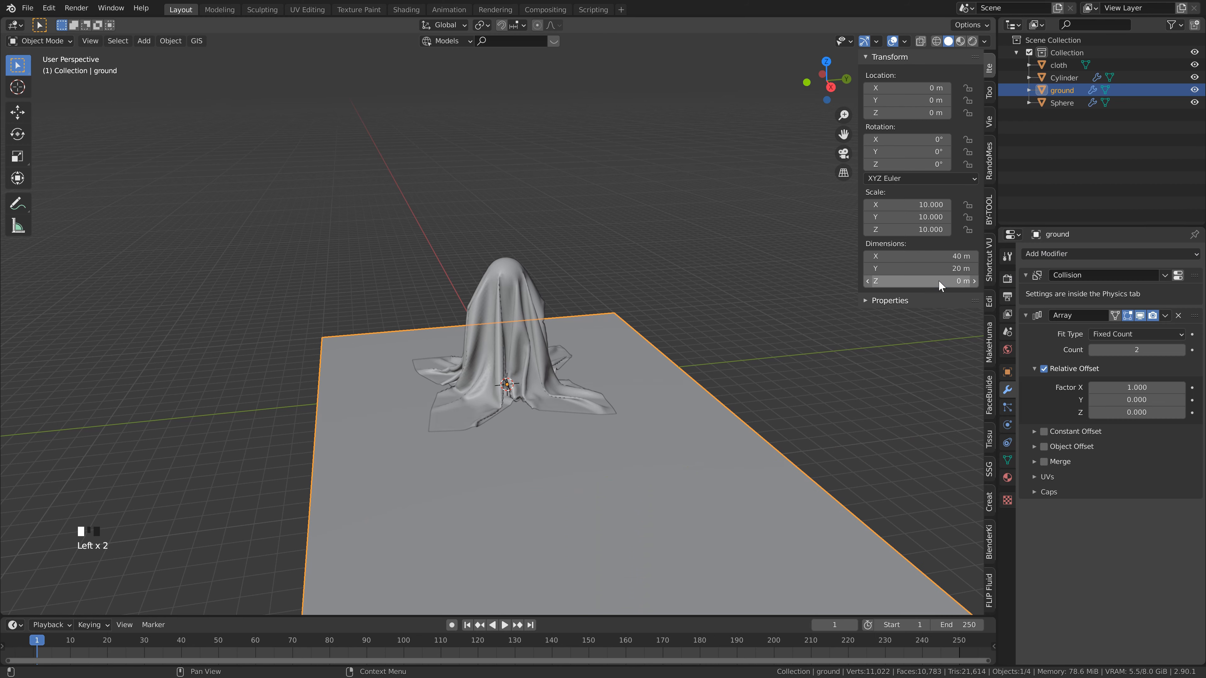
middle_click_drag(443, 294, 441, 293)
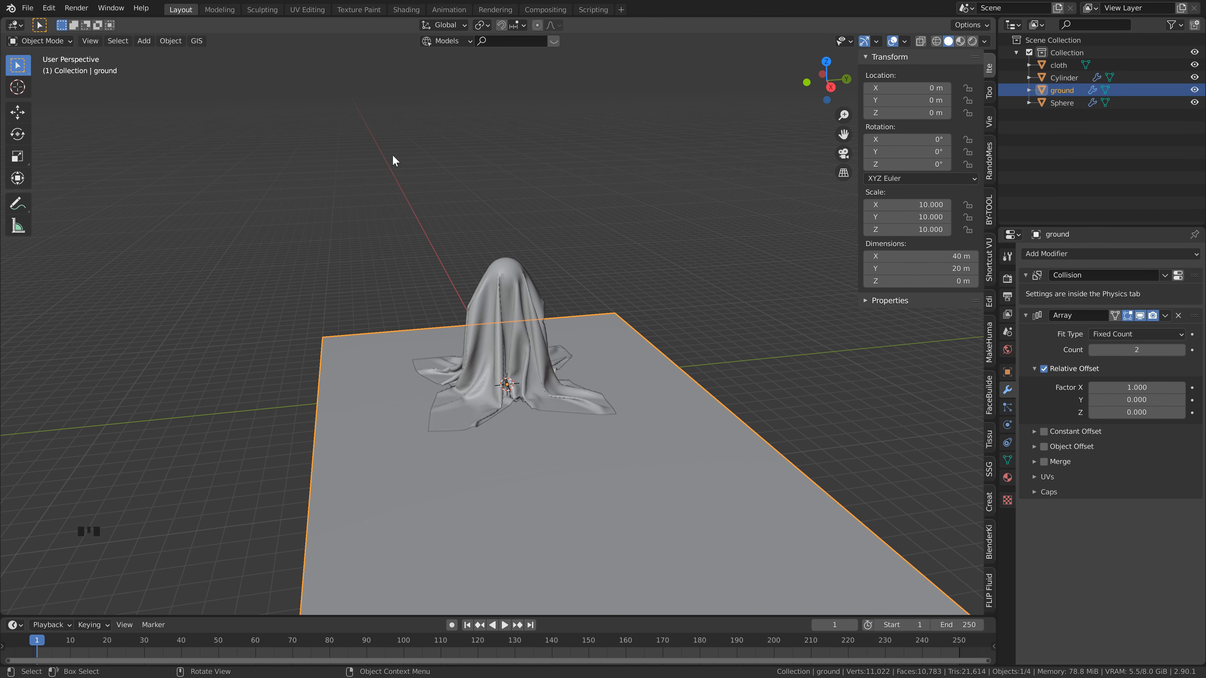
left_click(1128, 393)
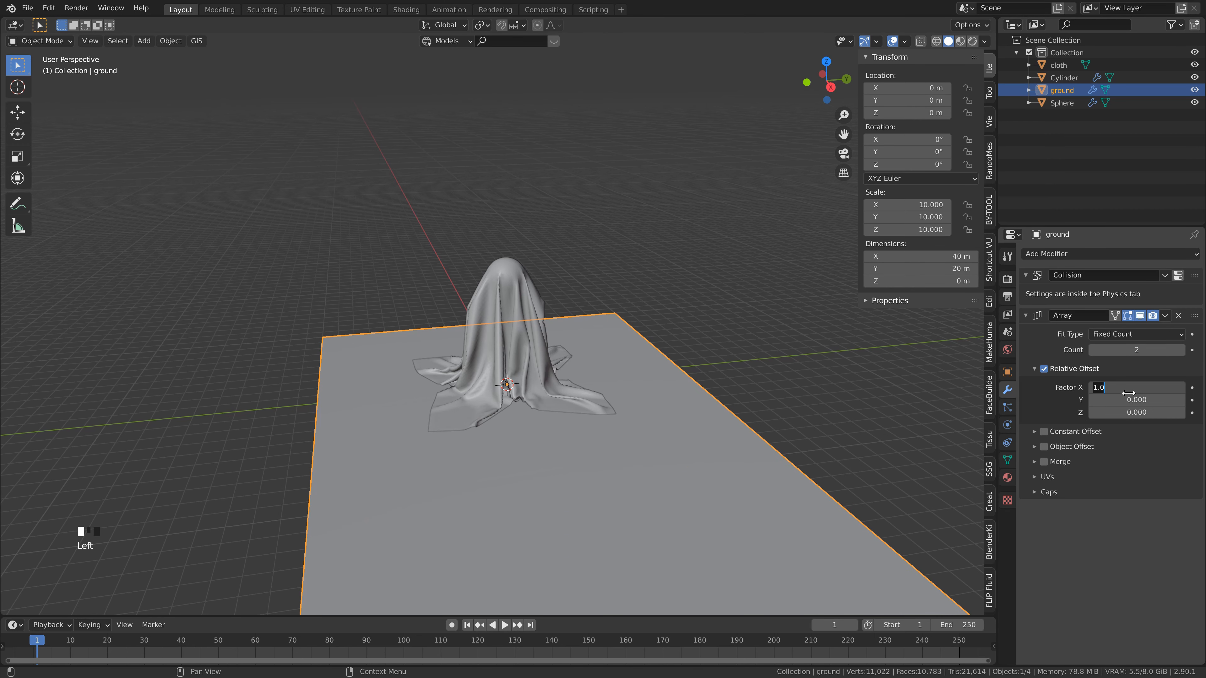
type("-1")
key("Return")
Step: Raise the ground's Array count to 6 and turn off the modifier's viewport display
left_click(1182, 352)
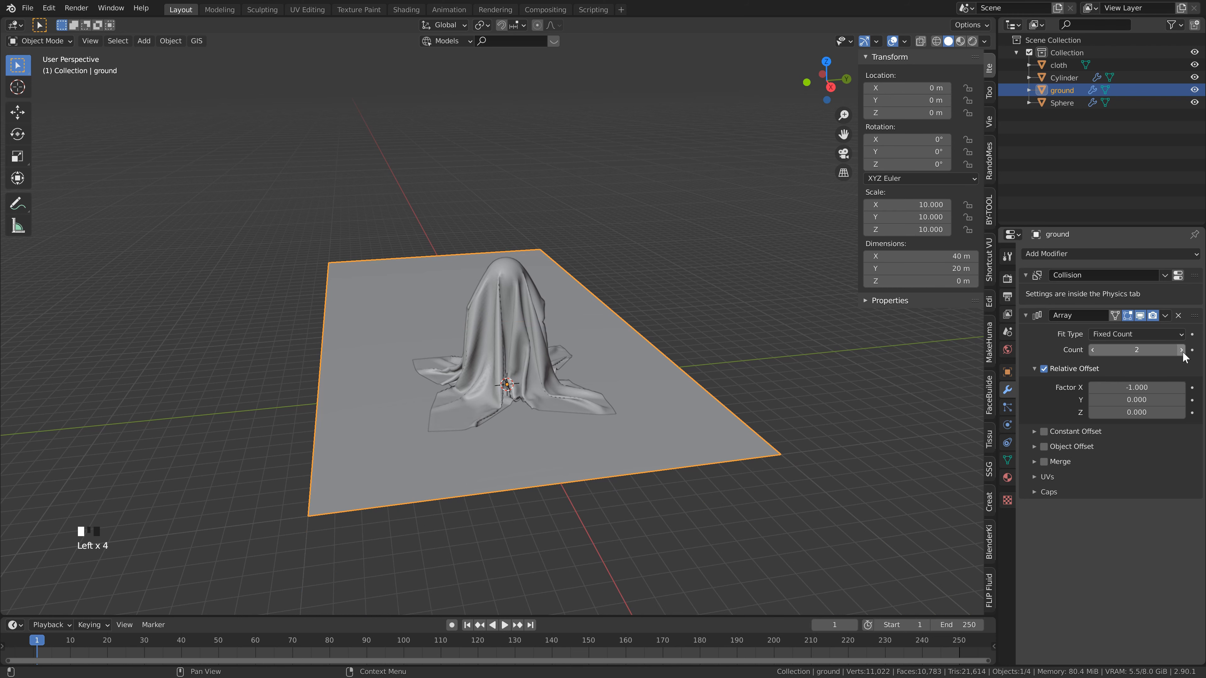
left_click(1182, 352)
left_click(1181, 350)
left_click(1181, 350)
left_click(1181, 350)
left_click(1181, 350)
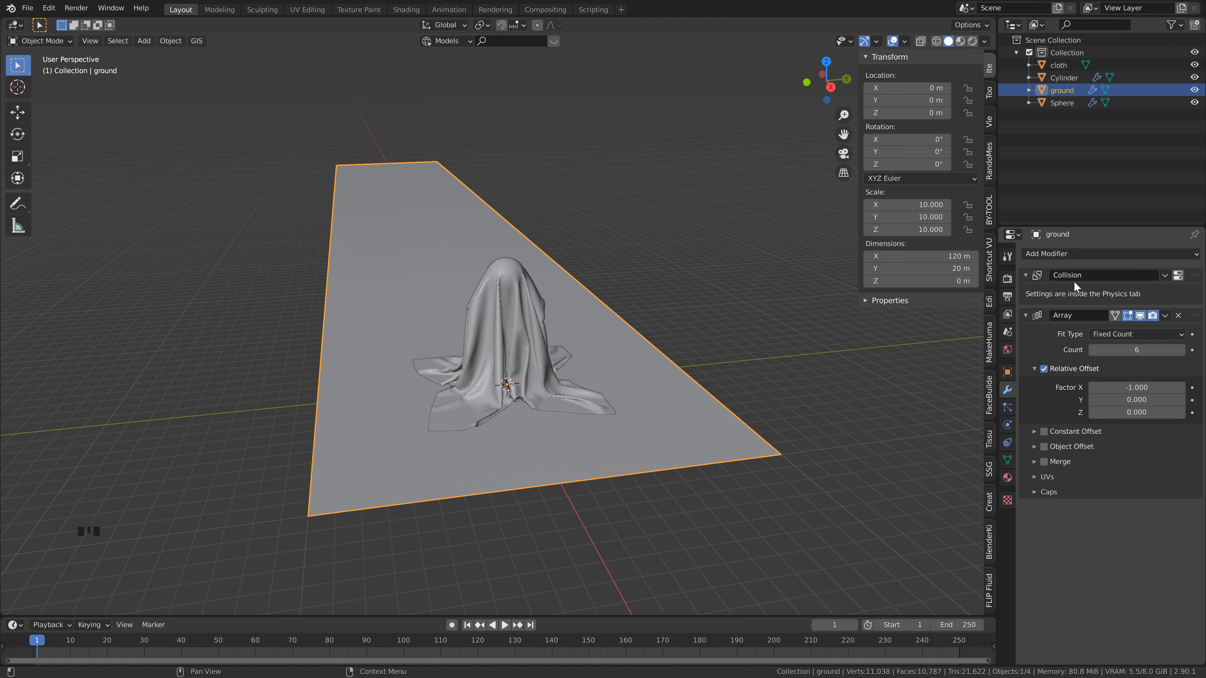
left_click(1140, 315)
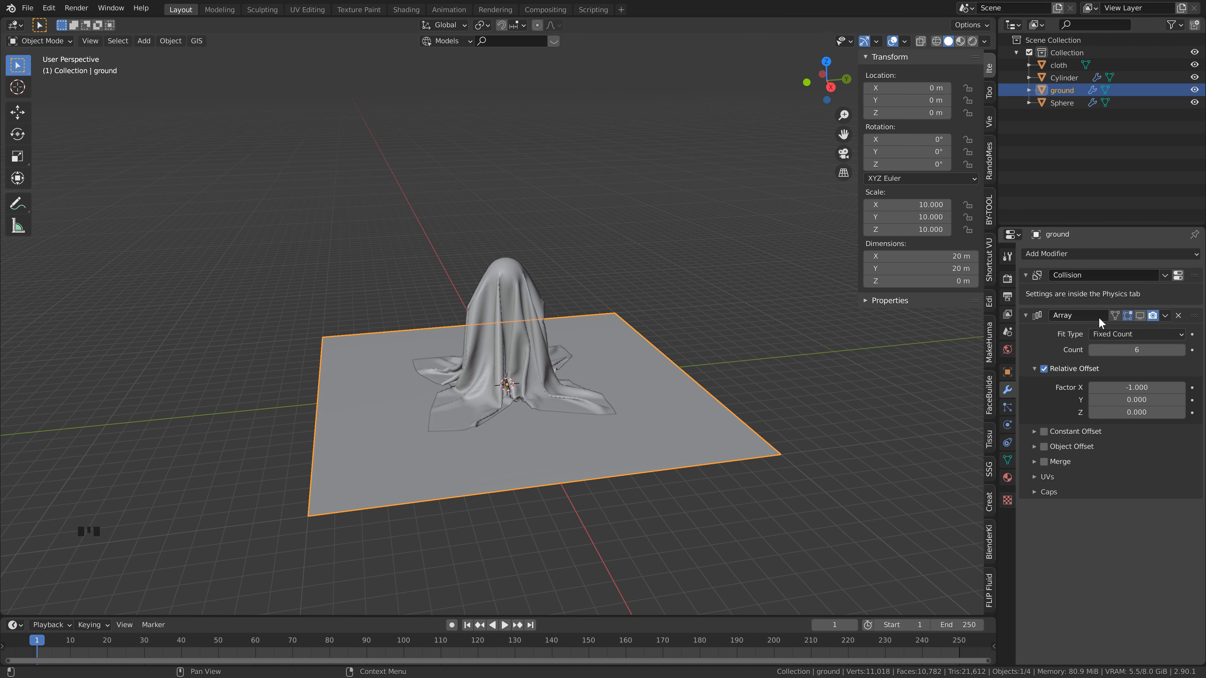
Step: Turn the ground's Array modifier back on in the viewport and place it above the Collision modifier
left_click(1140, 315)
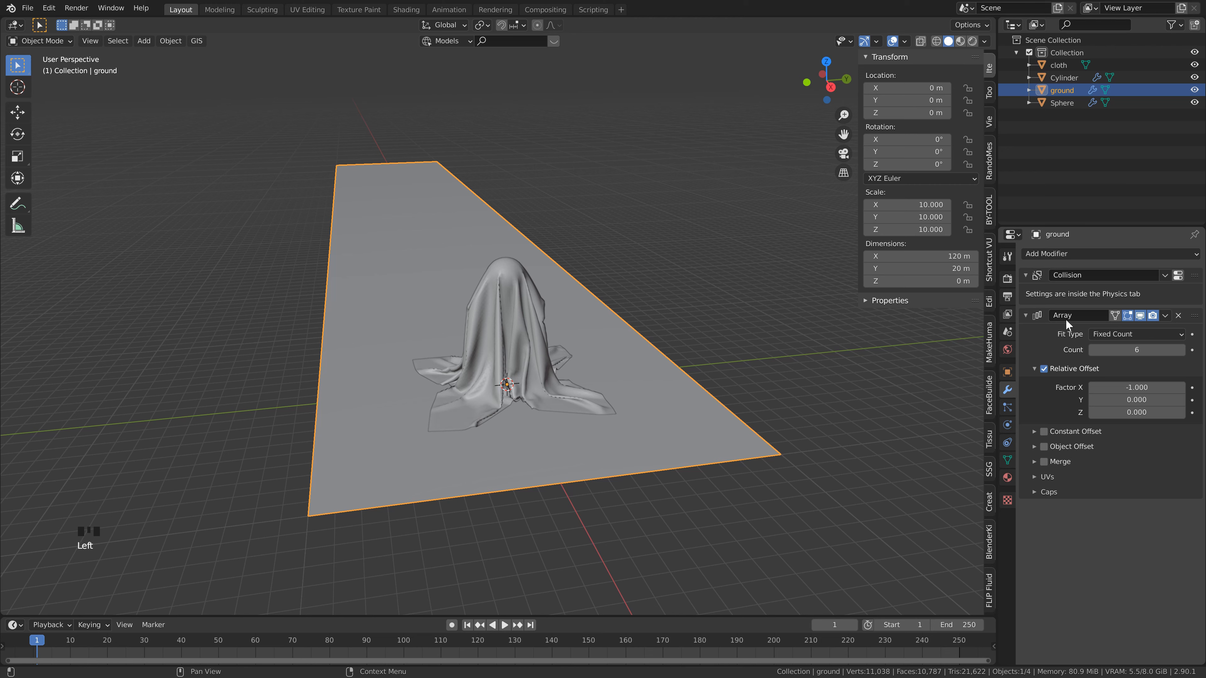
left_click_drag(1195, 315, 1197, 275)
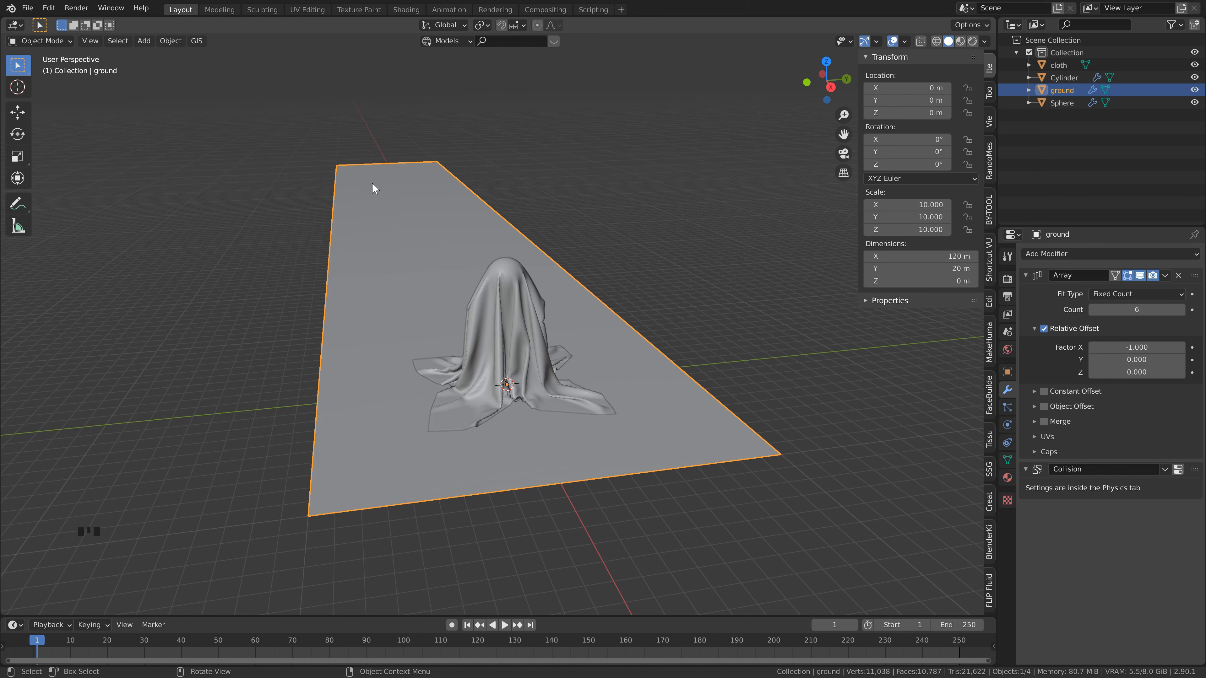
middle_click_drag(400, 312, 630, 318)
Step: Add Cloth physics to the draped cloth object
left_click(499, 326)
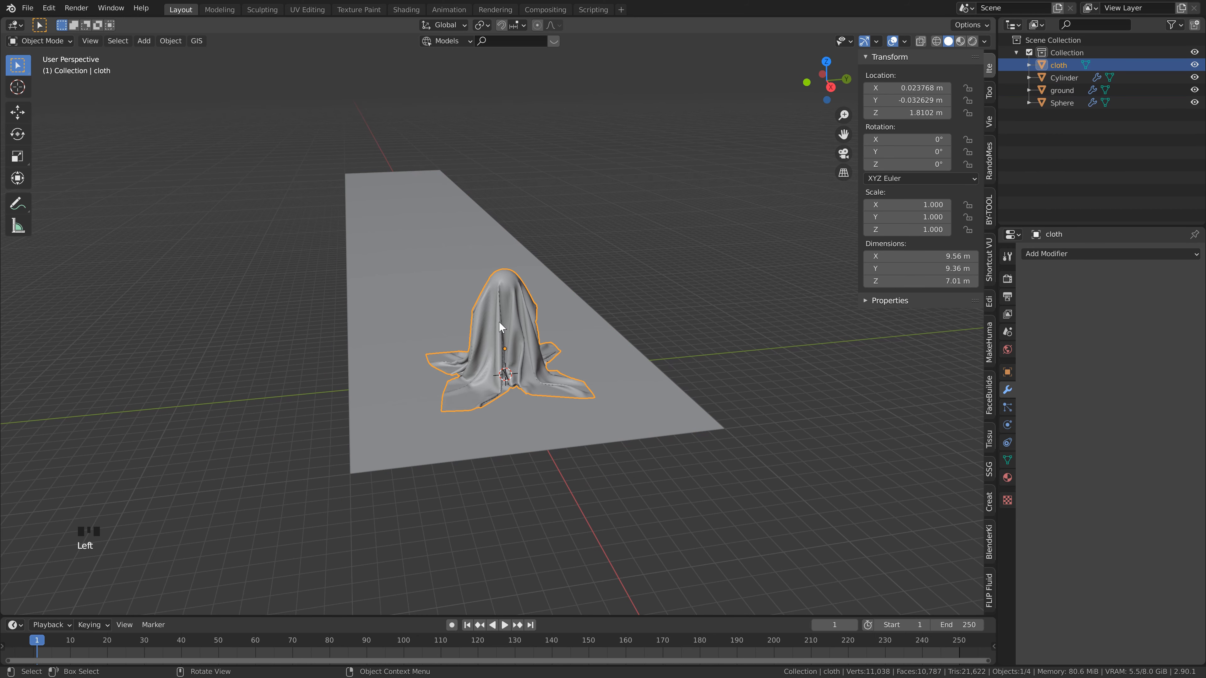
scroll(912, 399, "up", 2)
middle_click_drag(772, 391, 709, 371)
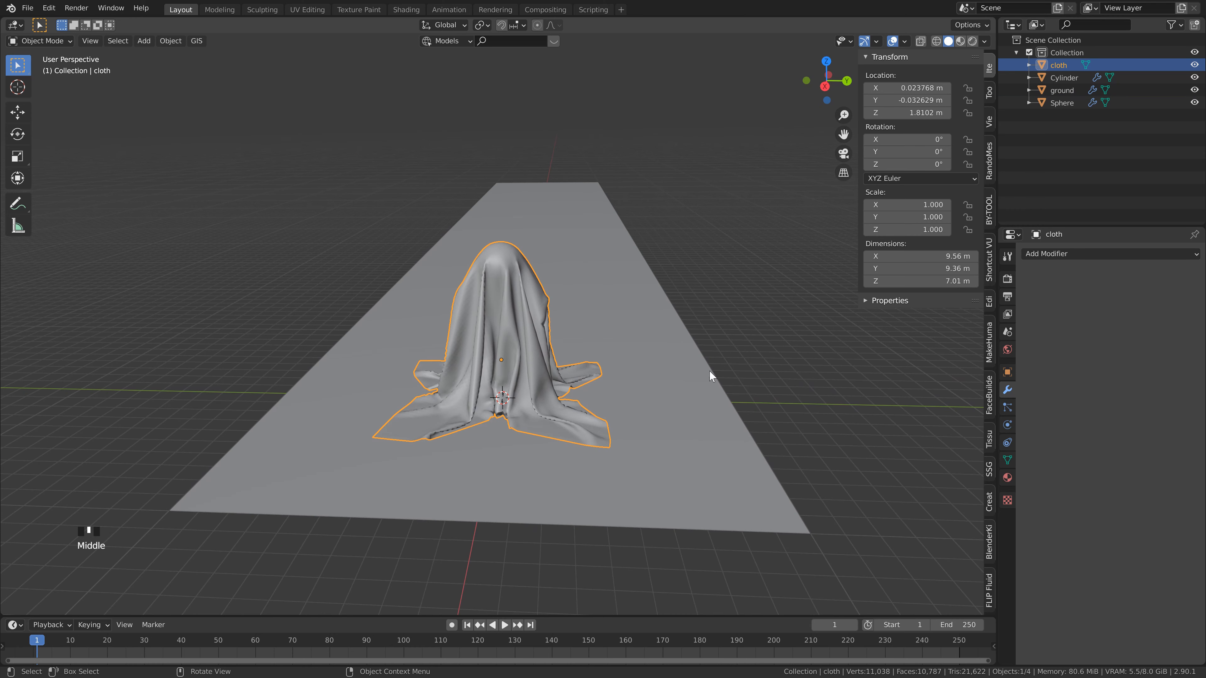
middle_click_drag(527, 363, 546, 363)
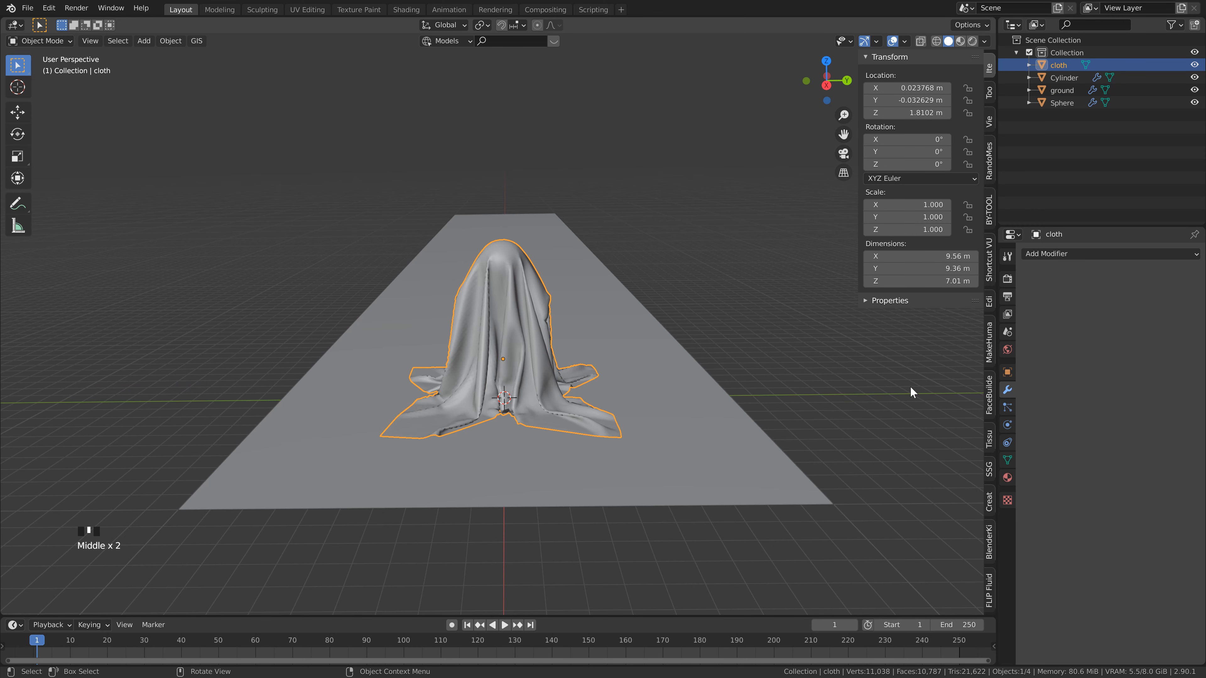
left_click(1009, 425)
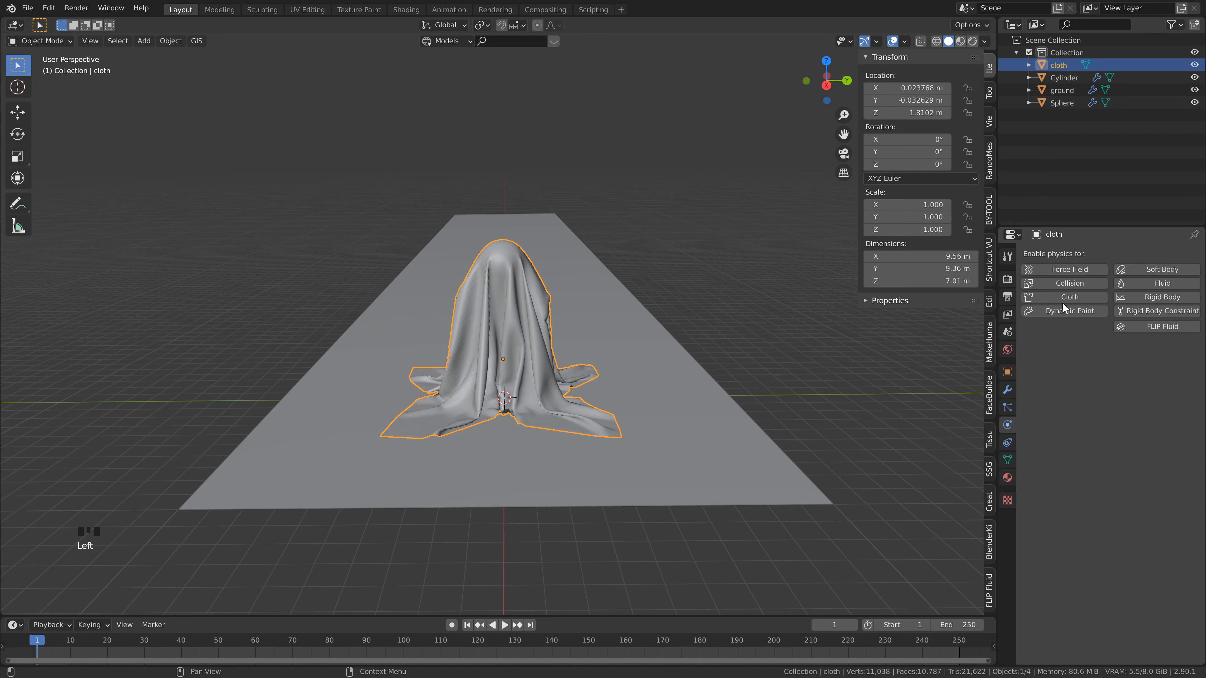
left_click(493, 316)
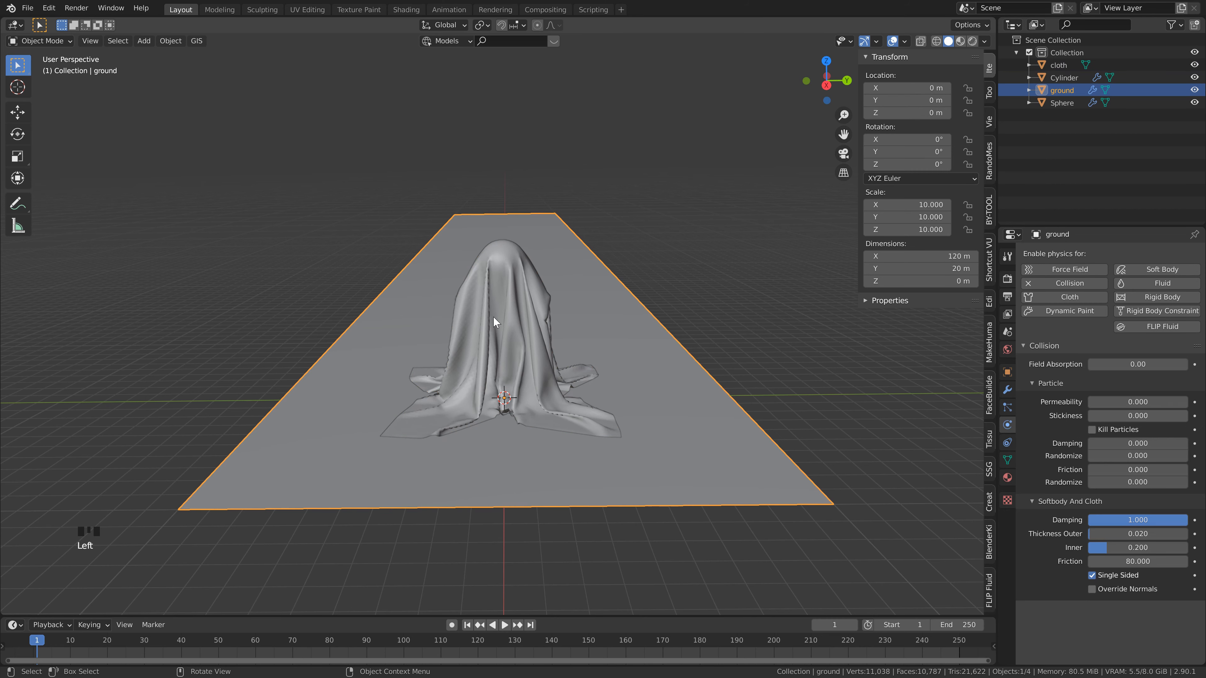
left_click(493, 316)
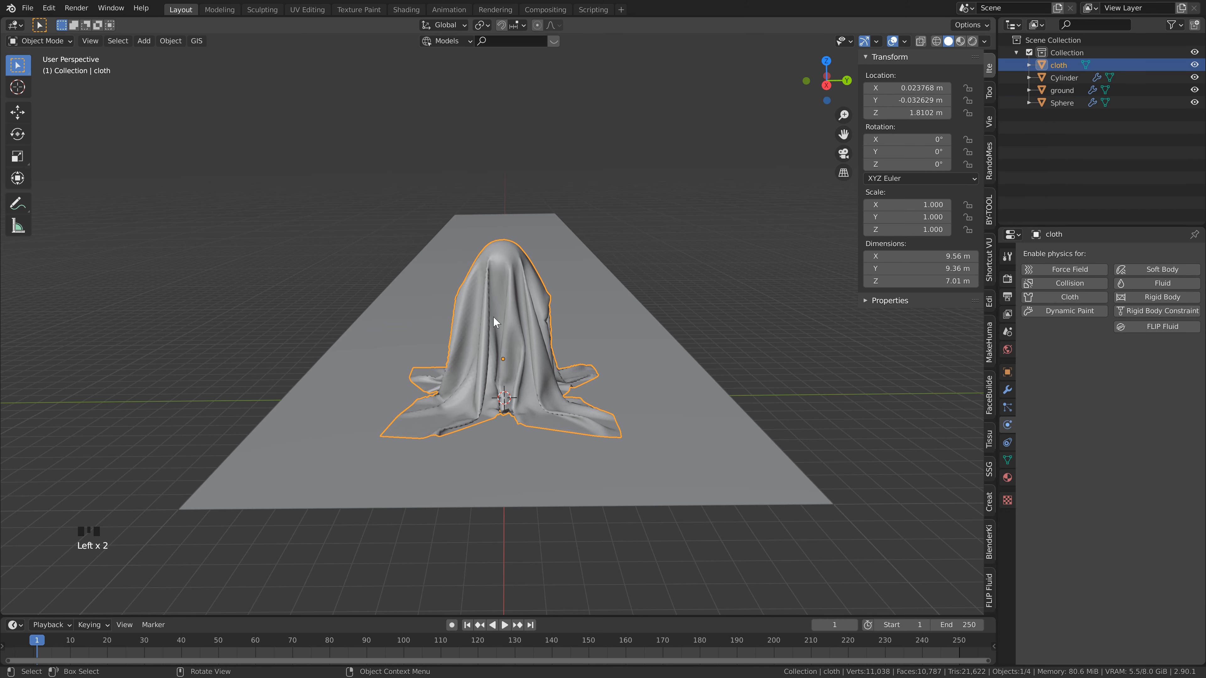
left_click(1073, 297)
Step: Set the cloth's stiffness tension and compression to 25, and both its stiffness bending and damping bending to 1
scroll(1152, 417, "down", 6)
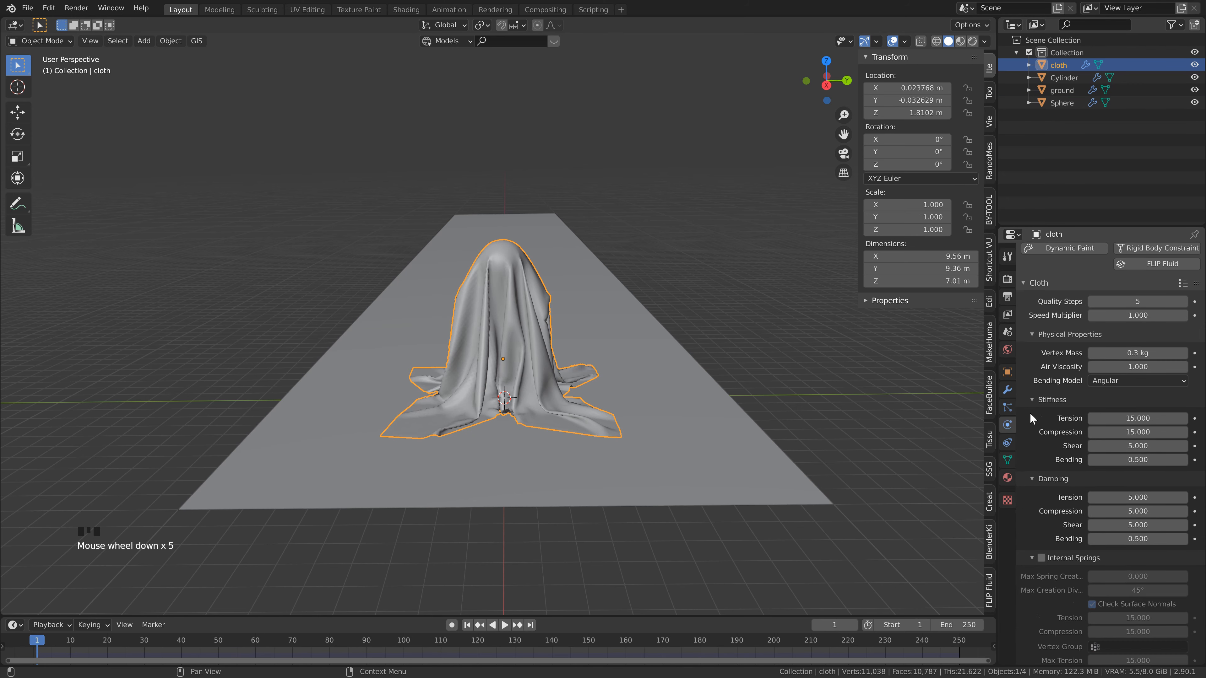
left_click_drag(1152, 416, 1154, 412)
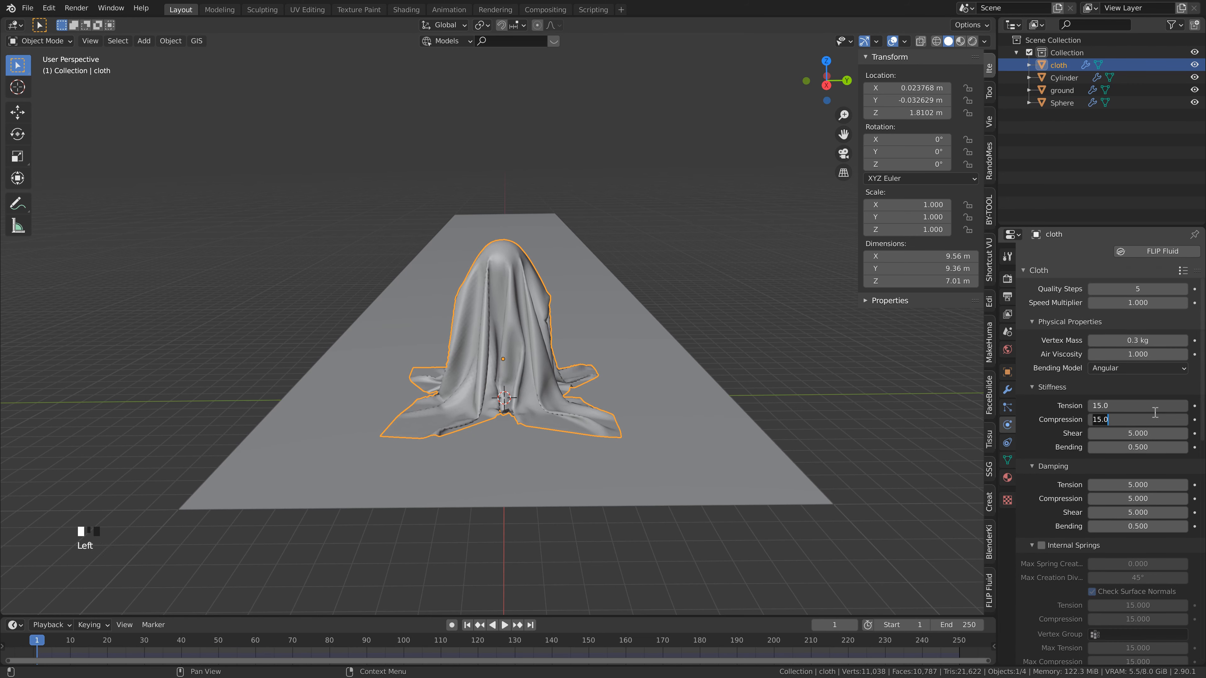
type("25")
key("Return")
left_click(1122, 449)
type("1")
key("Return")
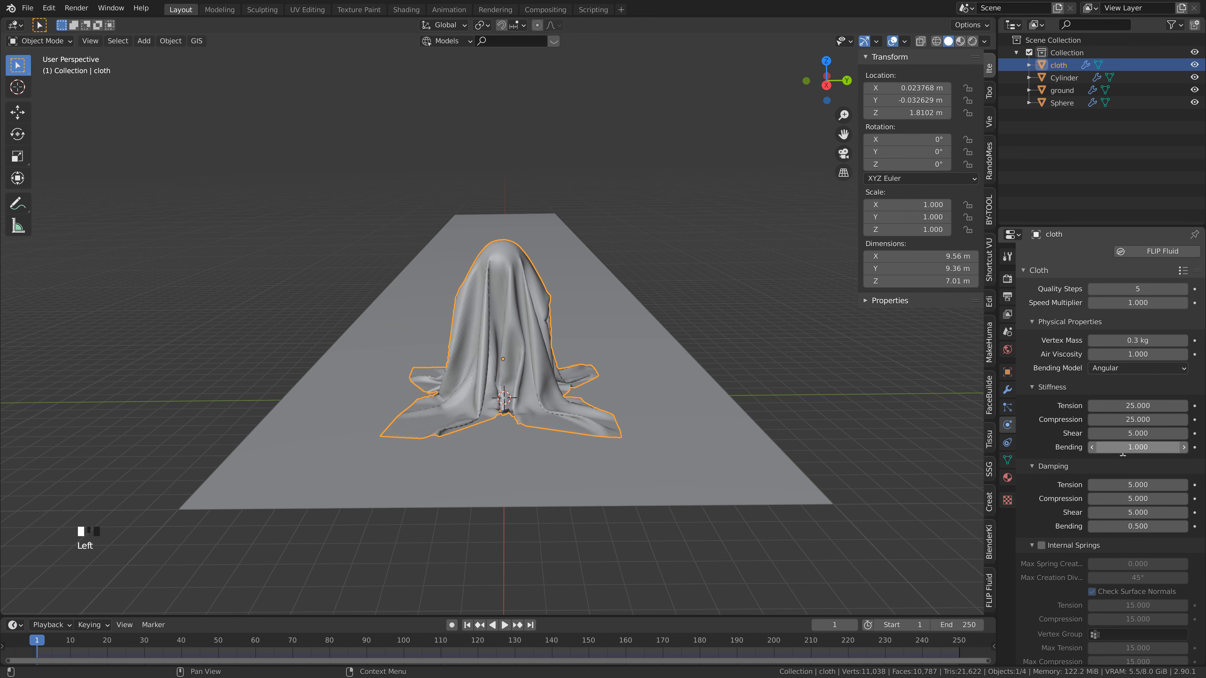
left_click(1130, 527)
type("1")
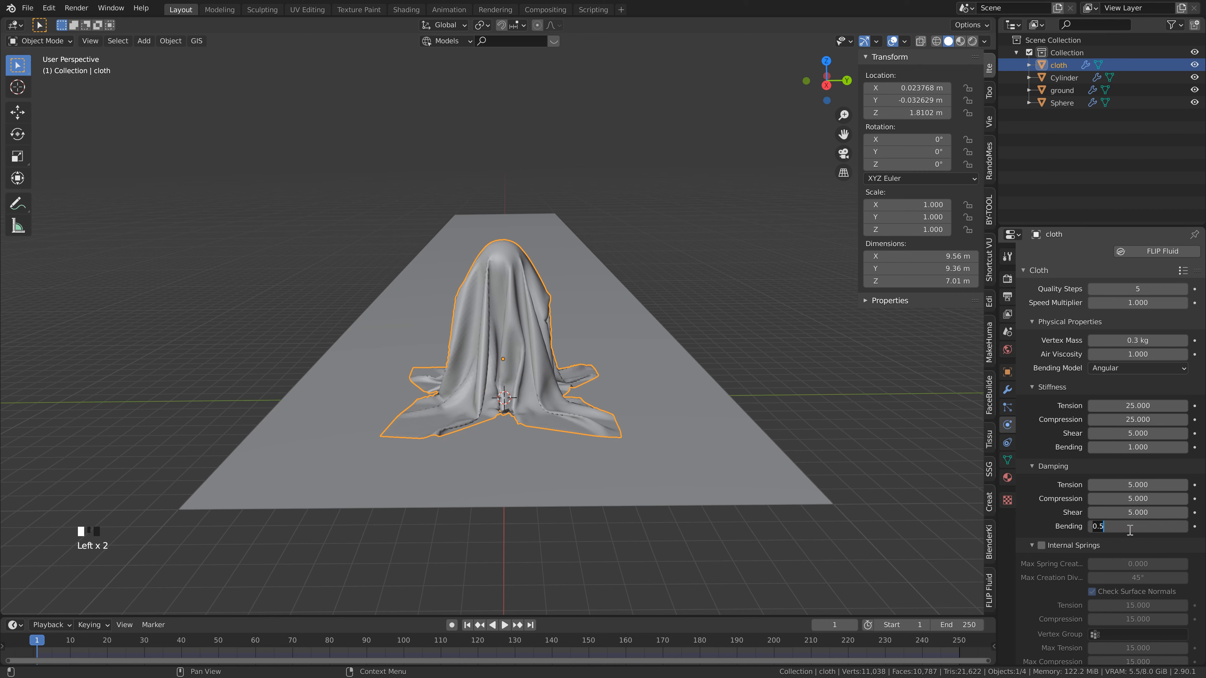
key("Return")
Step: Set the cloth's collision quality to 5 and enable self collisions
scroll(1070, 547, "down", 6)
scroll(1070, 547, "down", 10)
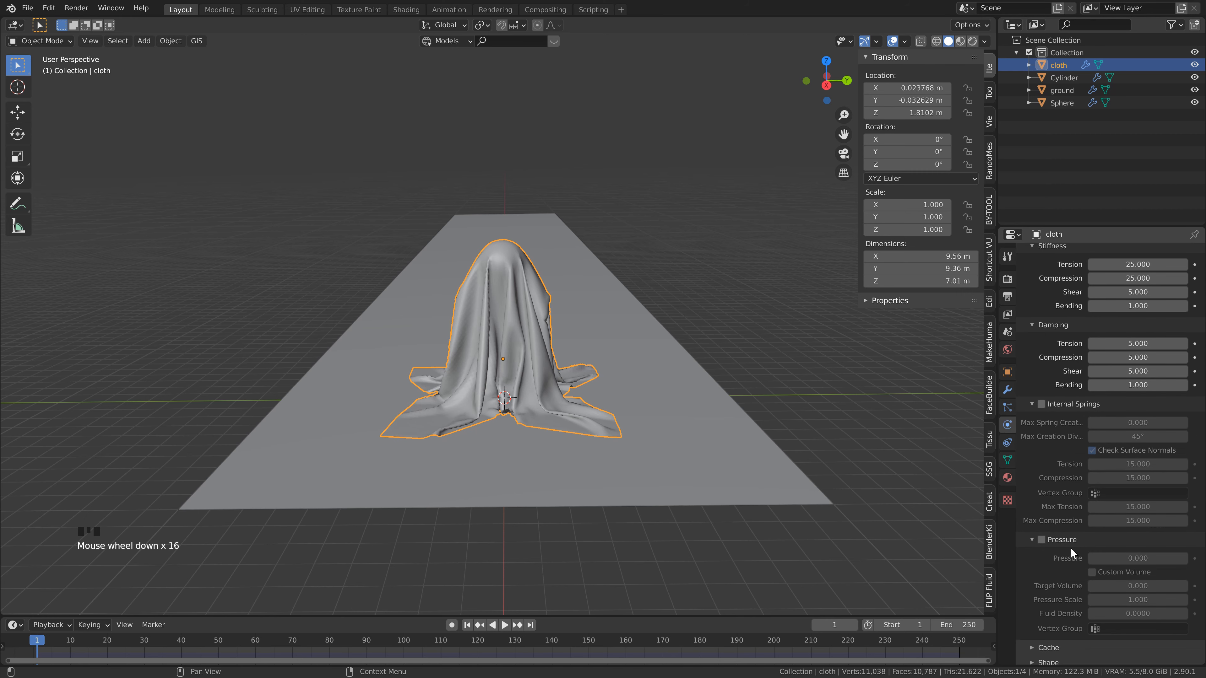
left_click(1031, 404)
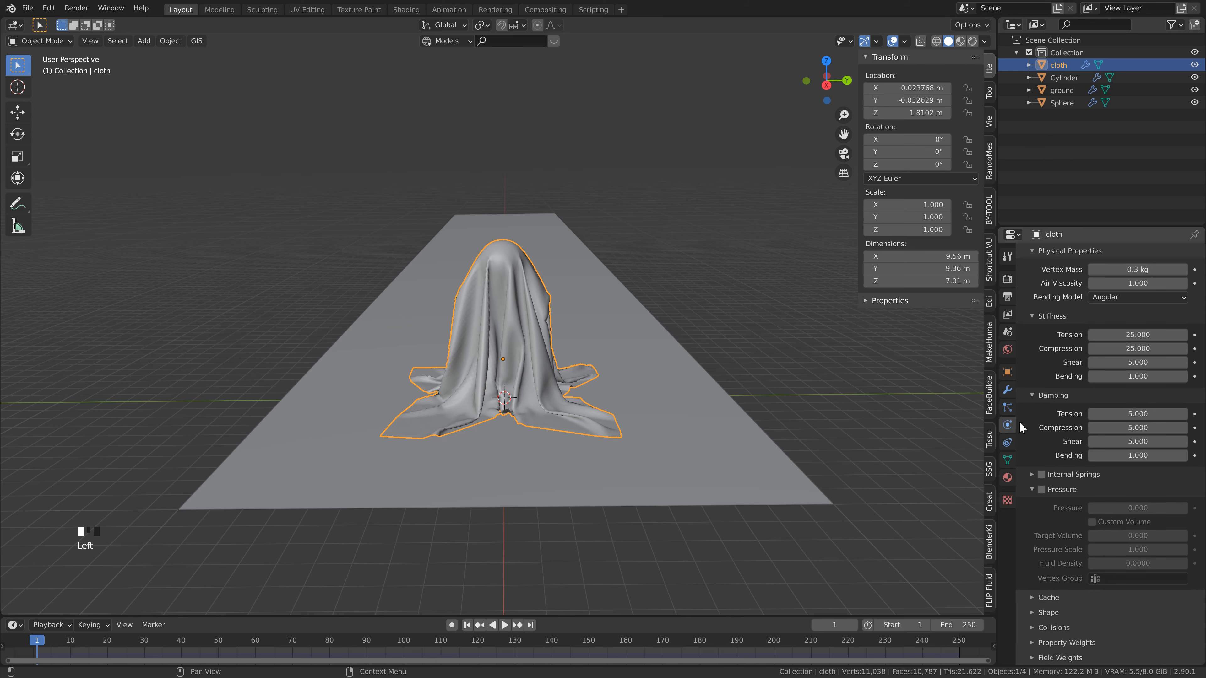
left_click(1034, 486)
scroll(1040, 468, "down", 4)
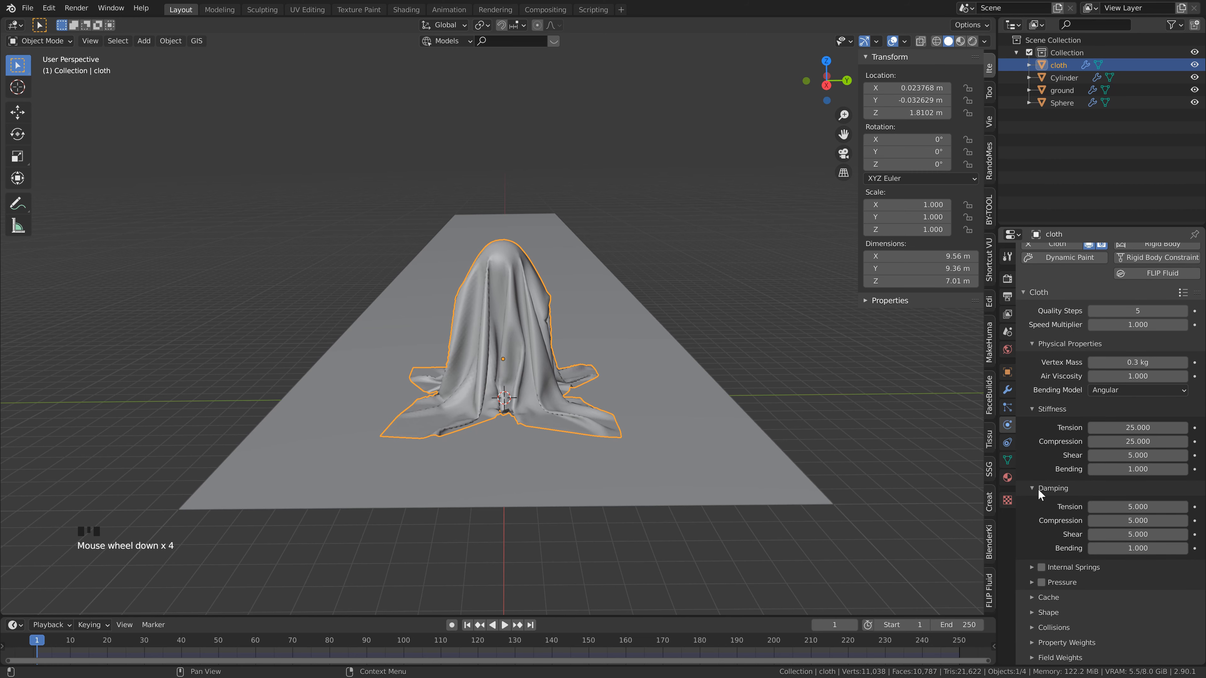
left_click(1031, 625)
scroll(1056, 631, "down", 10)
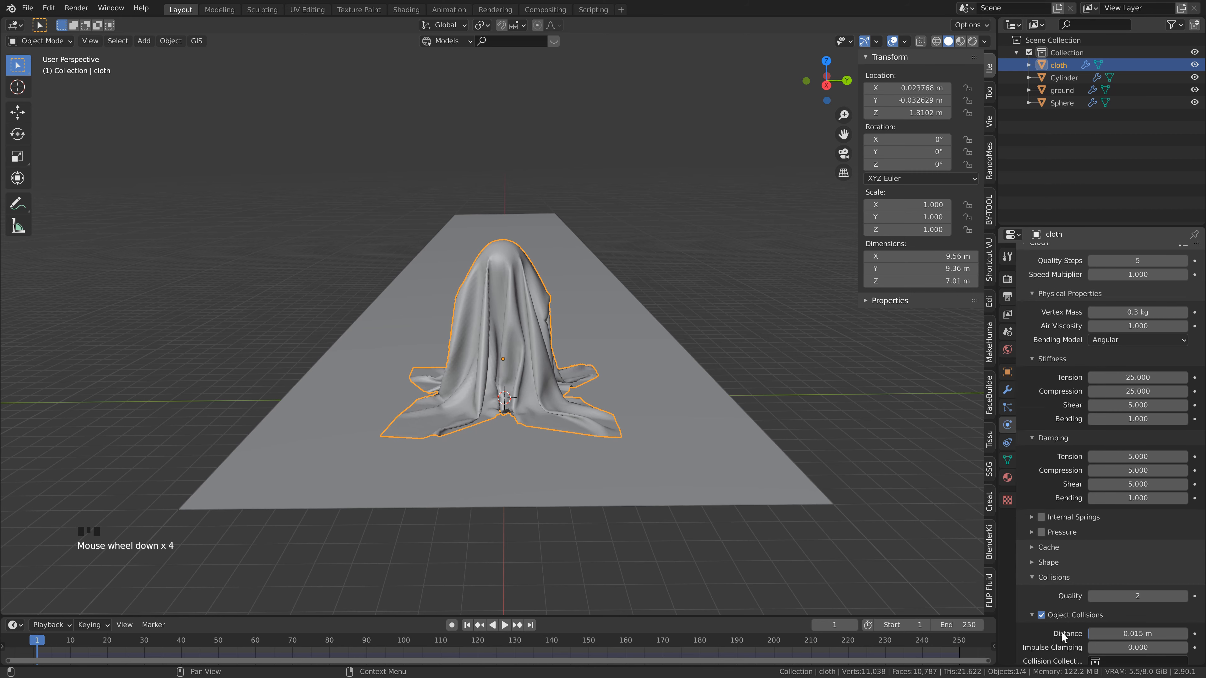
scroll(1060, 632, "down", 1)
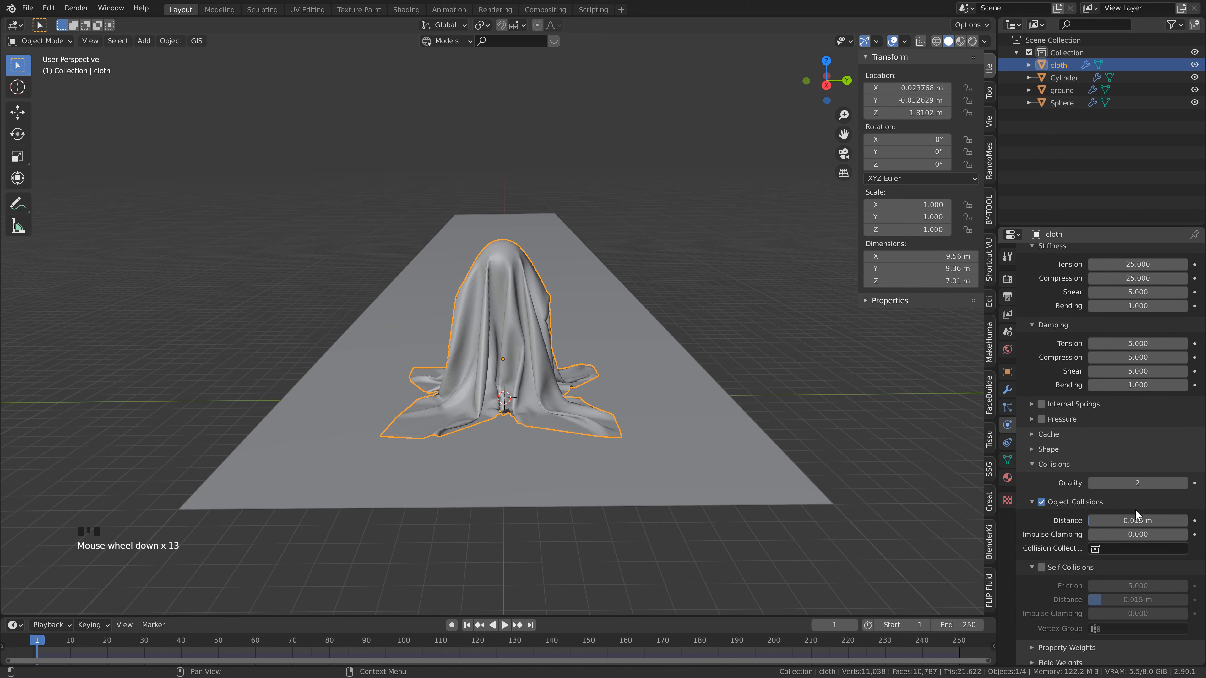
left_click(1137, 484)
type("5")
key("Return")
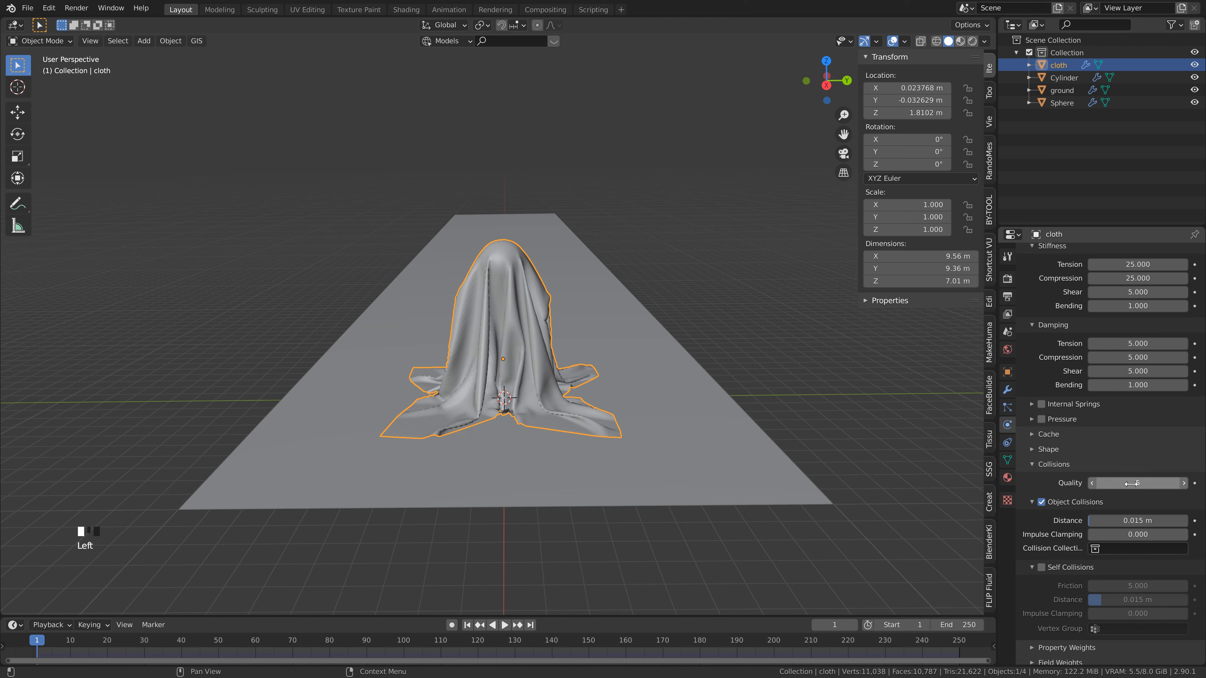
left_click(1042, 568)
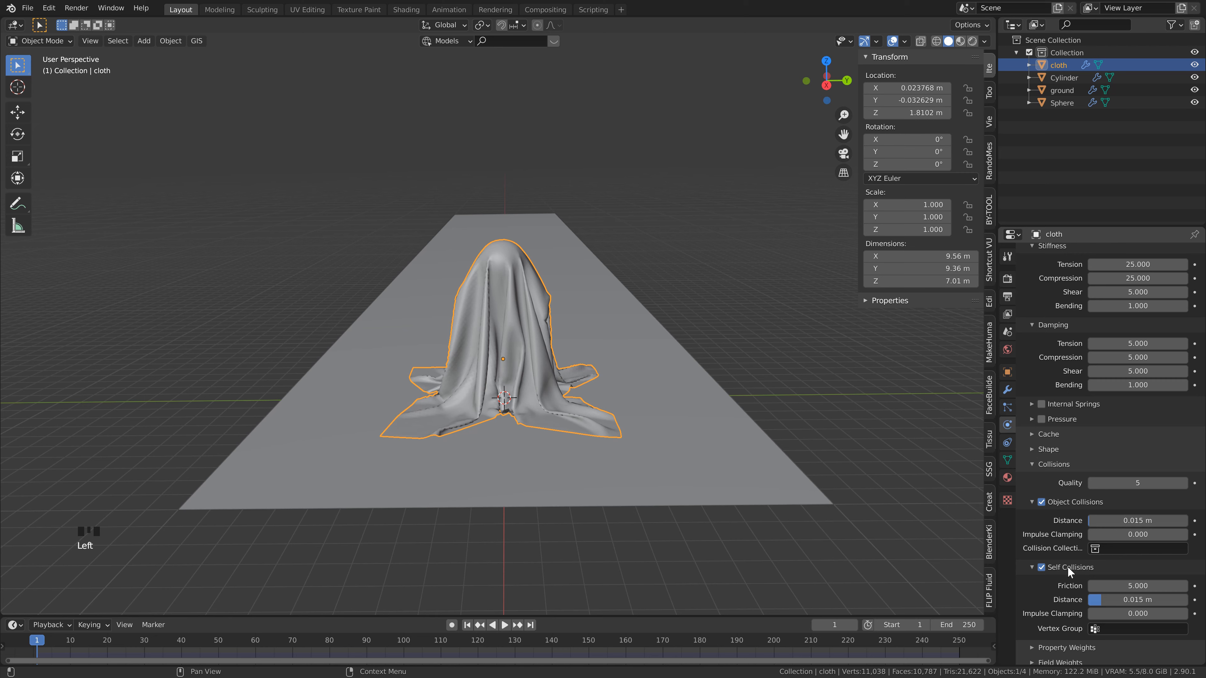
scroll(1068, 567, "up", 8)
scroll(462, 271, "up", 1)
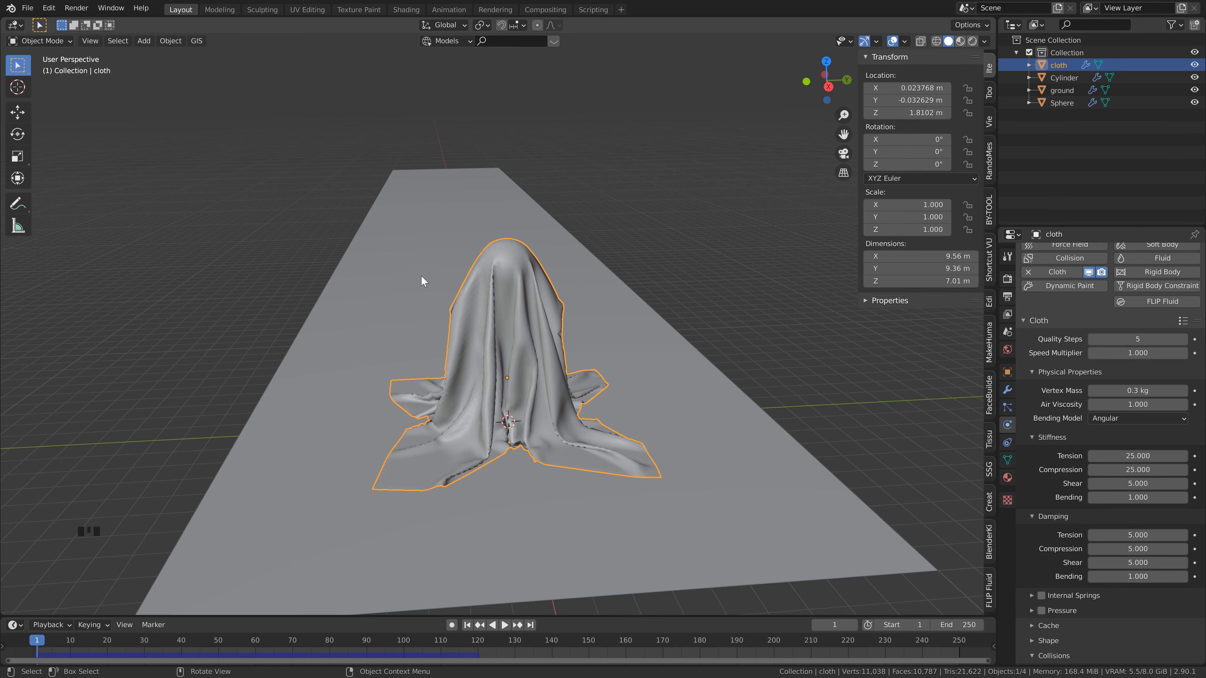
Step: Turn on X-ray display so the sphere and cylinders inside the draped cloth can be seen
scroll(526, 279, "down", 1)
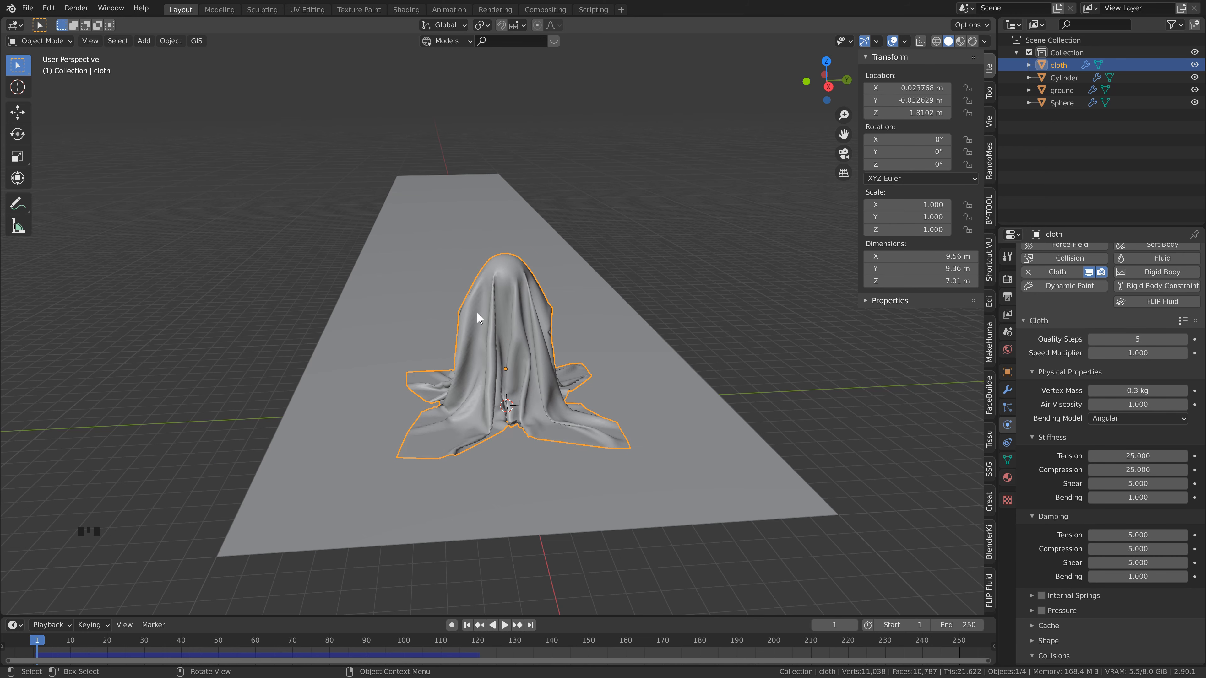
left_click(468, 256)
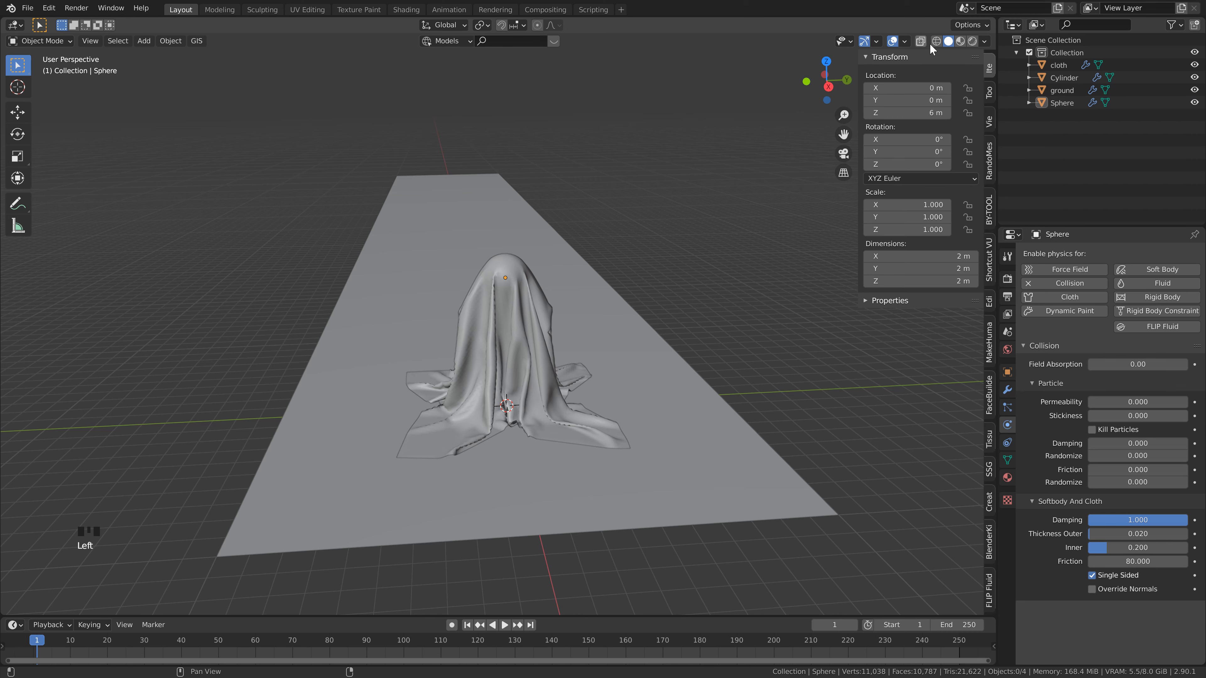
left_click(921, 41)
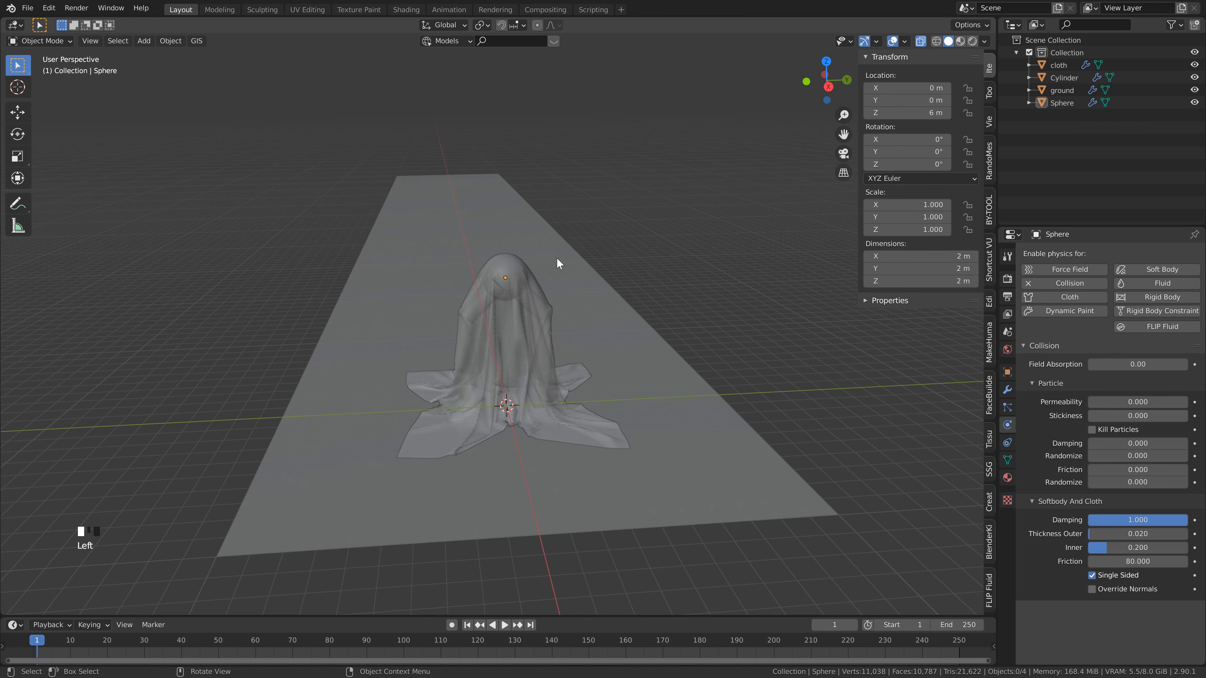
scroll(520, 288, "up", 2)
left_click(487, 269)
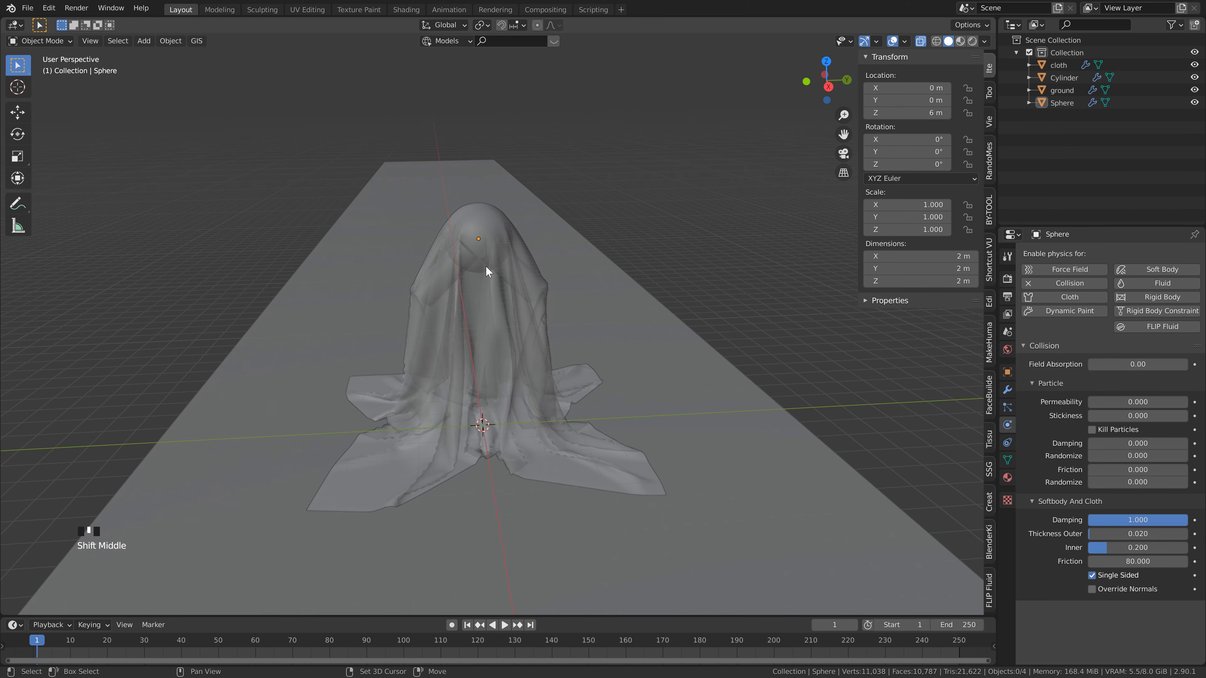
left_click(449, 273)
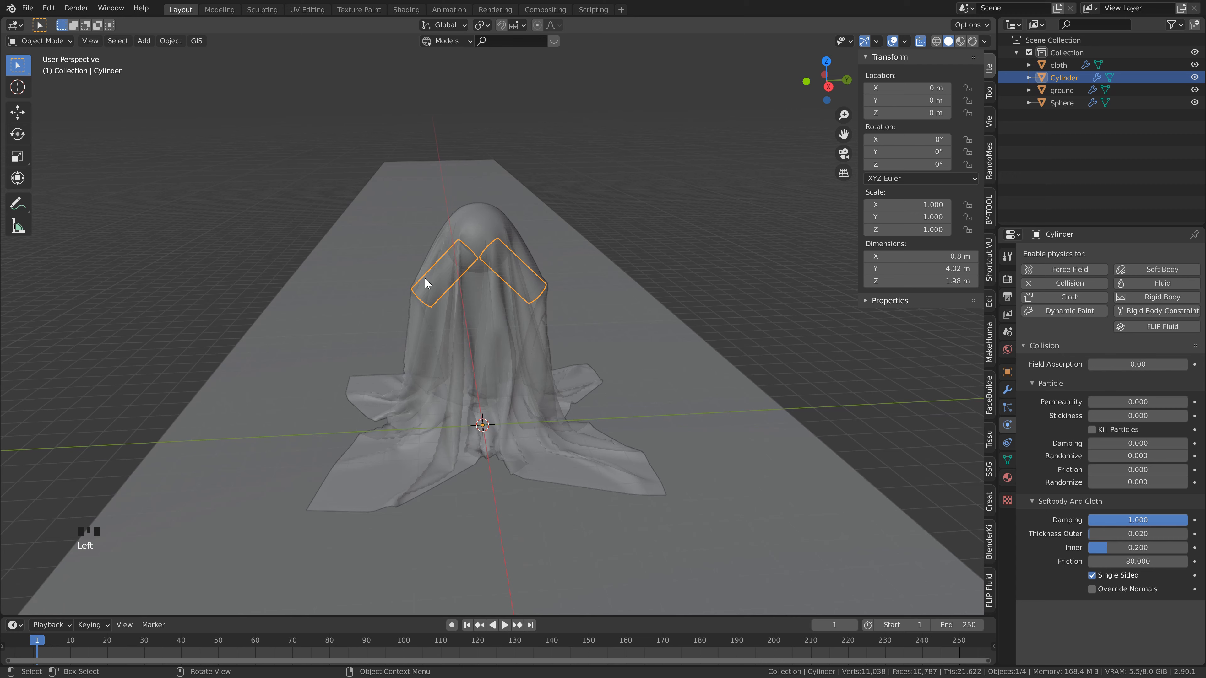
left_click(487, 232, "shift")
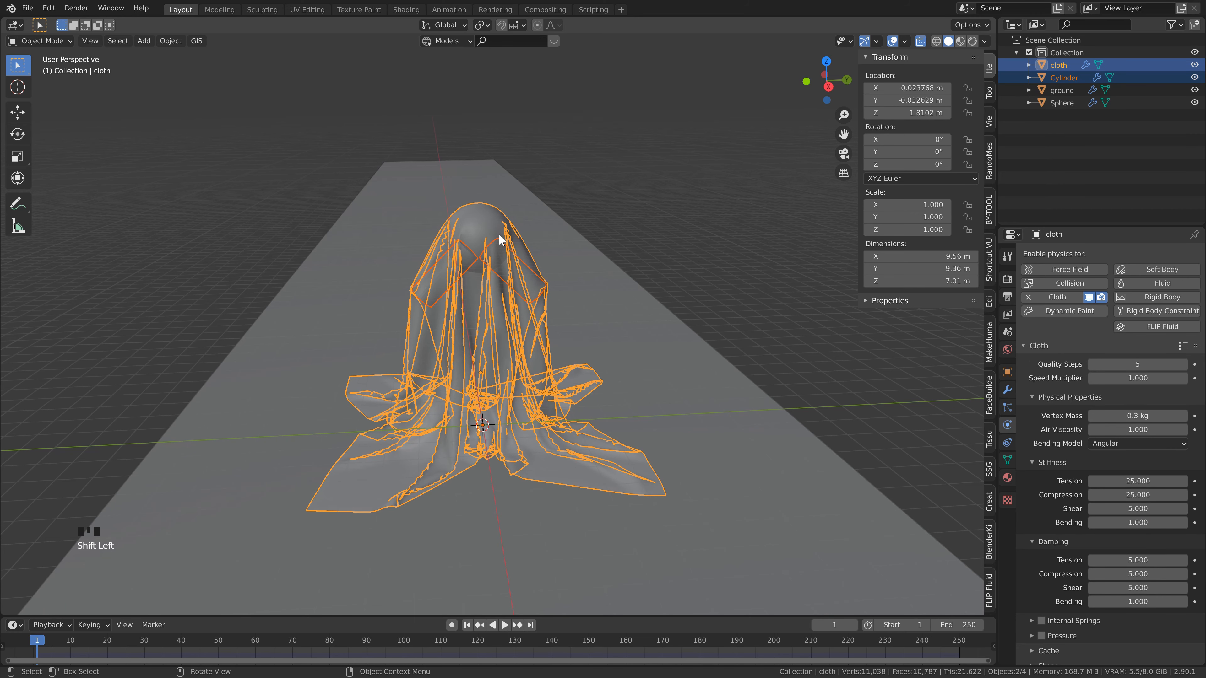
left_click(579, 178)
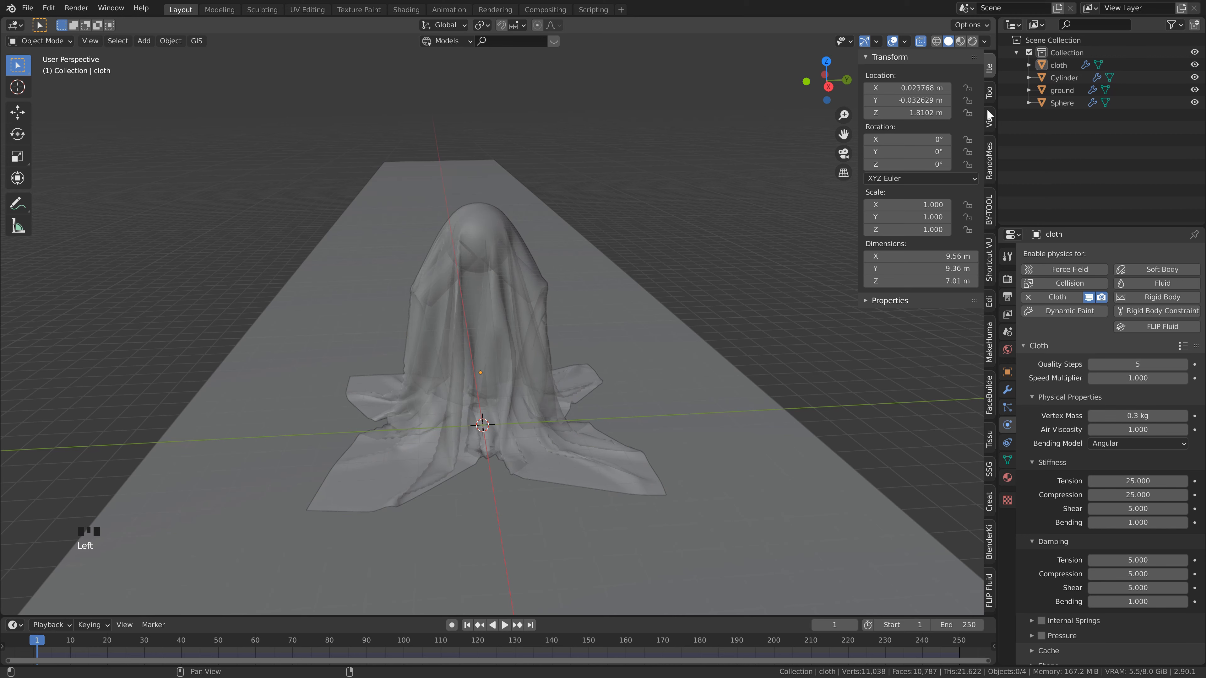
Step: Parent the Cylinder object to the Sphere with the Object (Keep Transform) option
left_click(1064, 79)
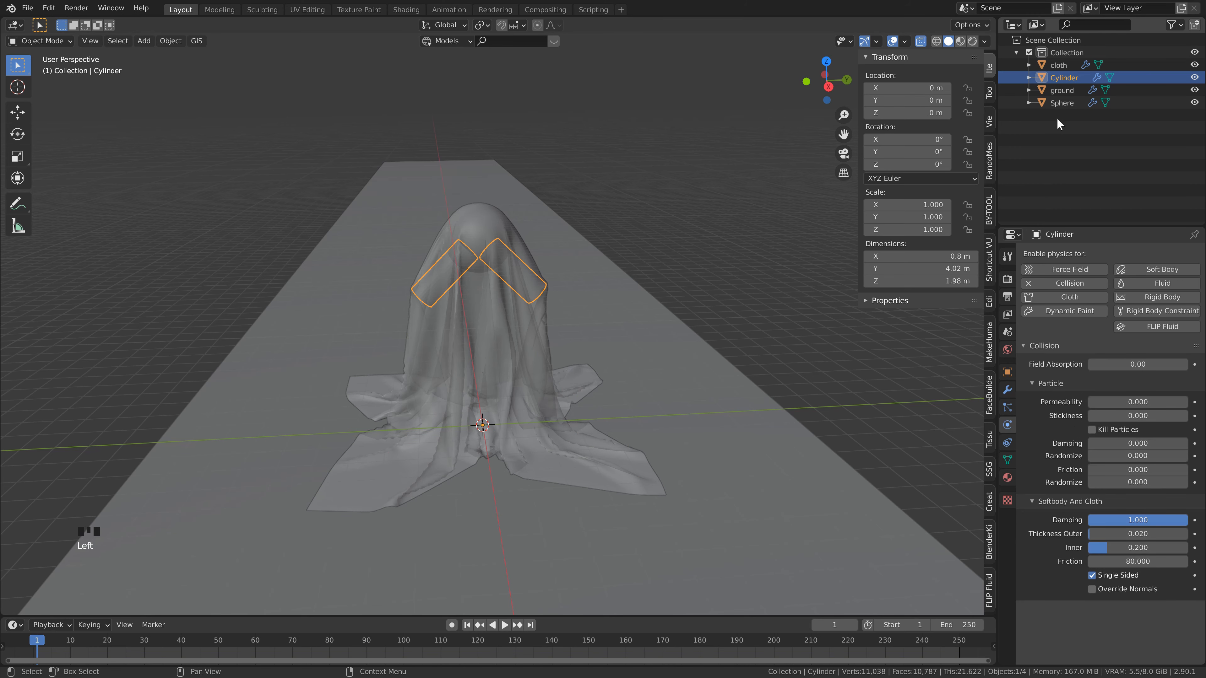
left_click(1060, 104, "ctrl")
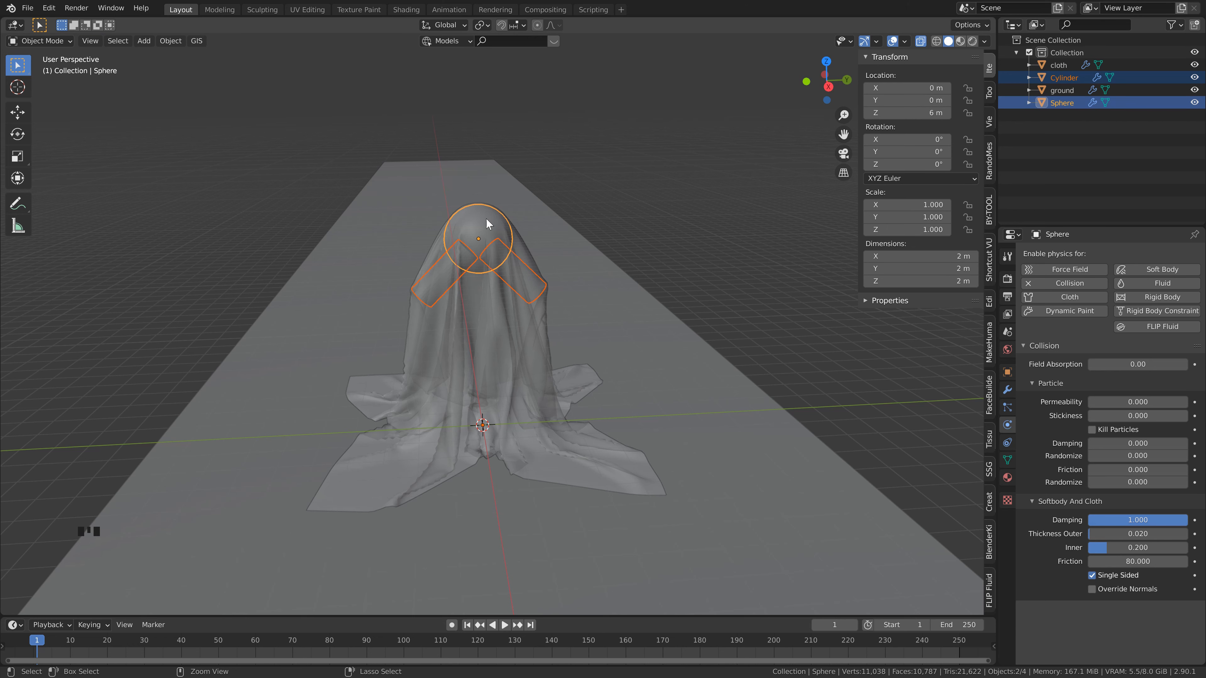
key("ctrl+p")
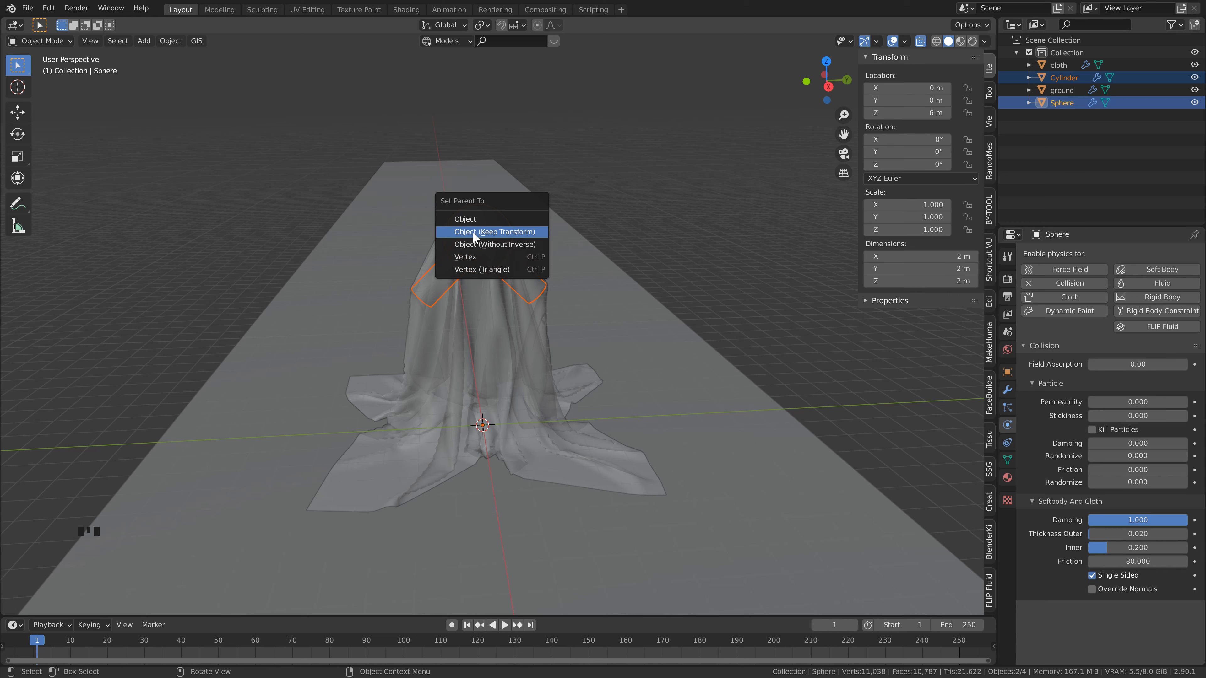
left_click(472, 233)
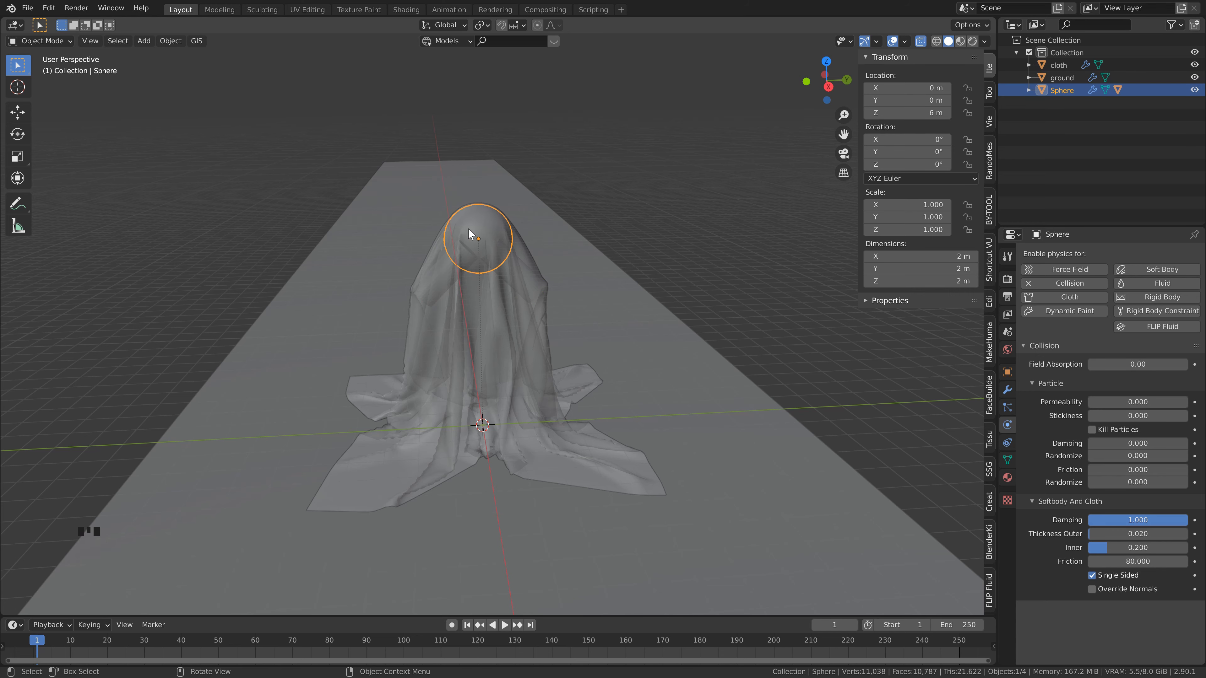
Step: Test-move the sphere to check that the parented cylinders follow it, and cancel the move
key("g")
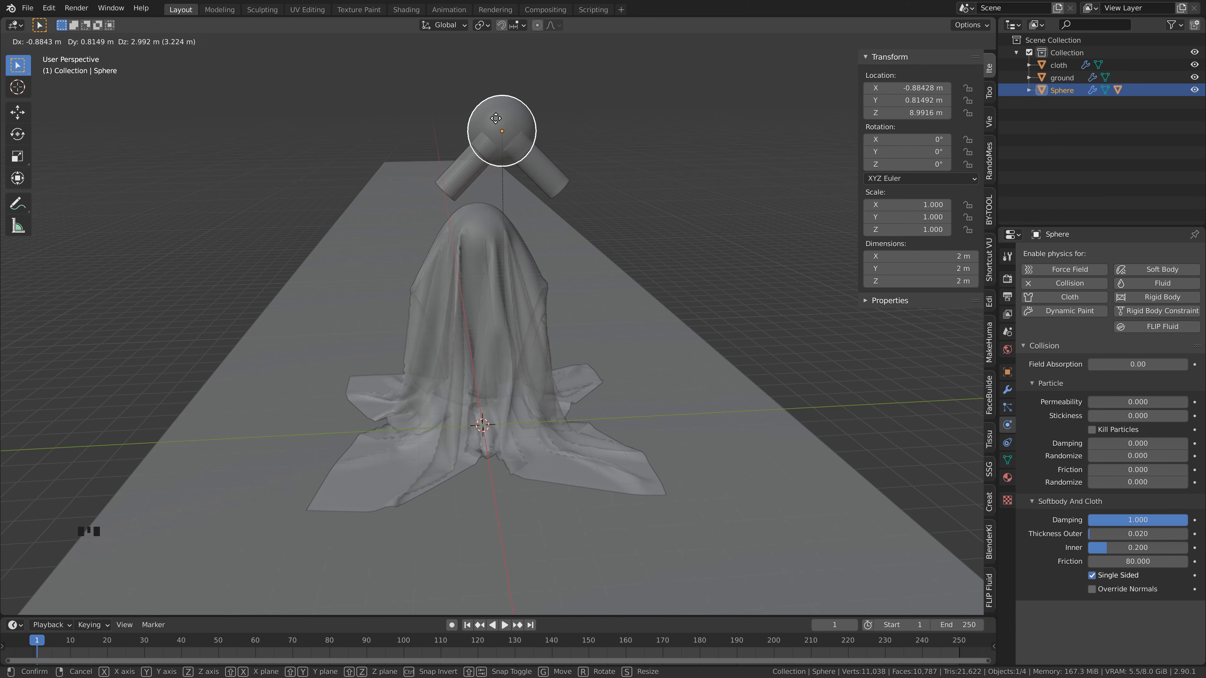
right_click(528, 250)
Step: Turn off the viewport display of the draped cloth's Cloth simulation
scroll(527, 250, "down", 2)
mouse_move(528, 250)
middle_mouse_down()
mouse_move(504, 248)
mouse_move(541, 247)
middle_mouse_up()
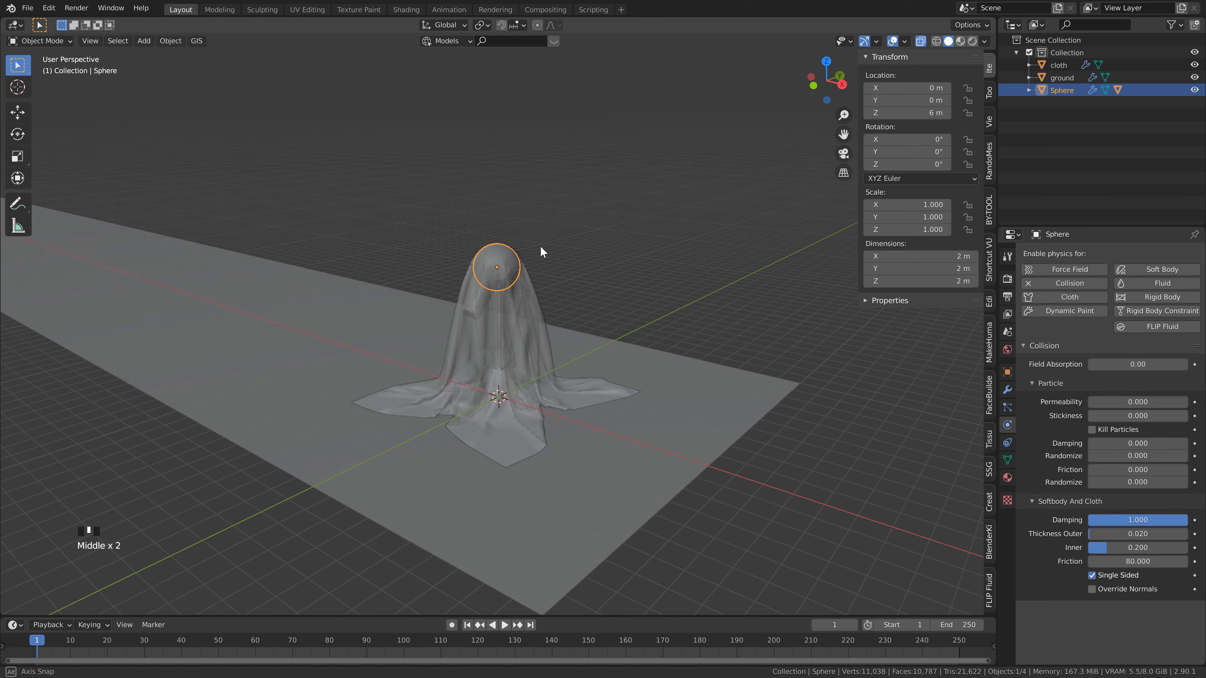
double_click(533, 302)
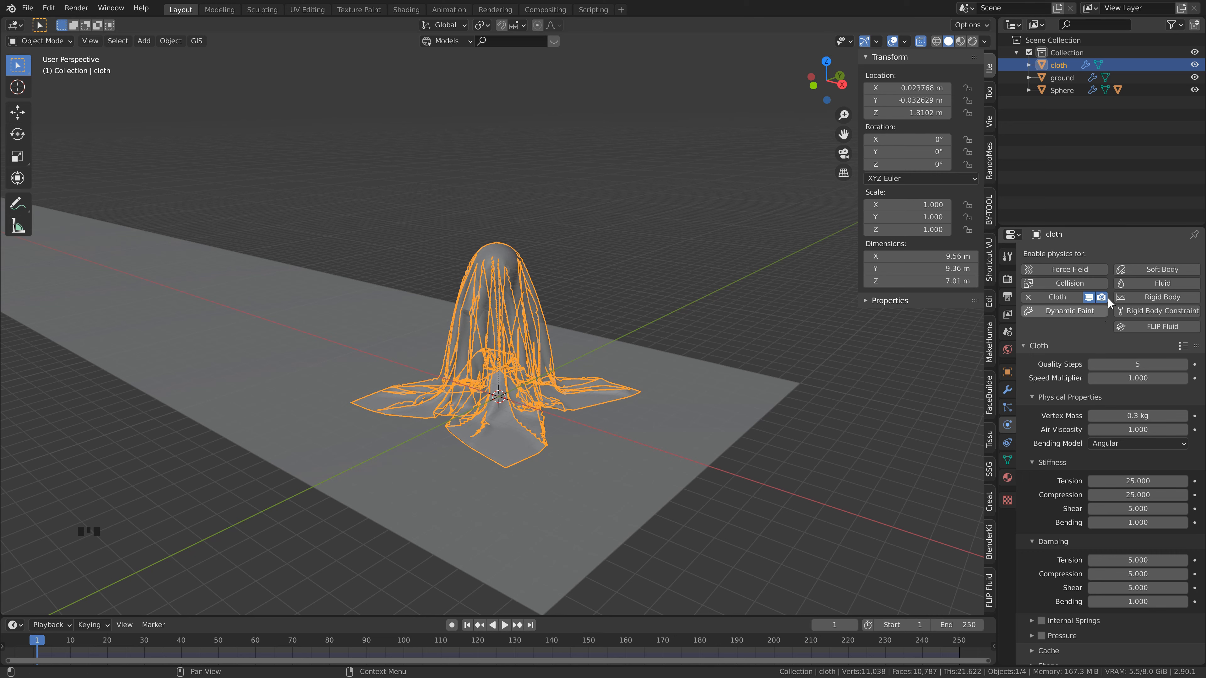
left_click(1089, 299)
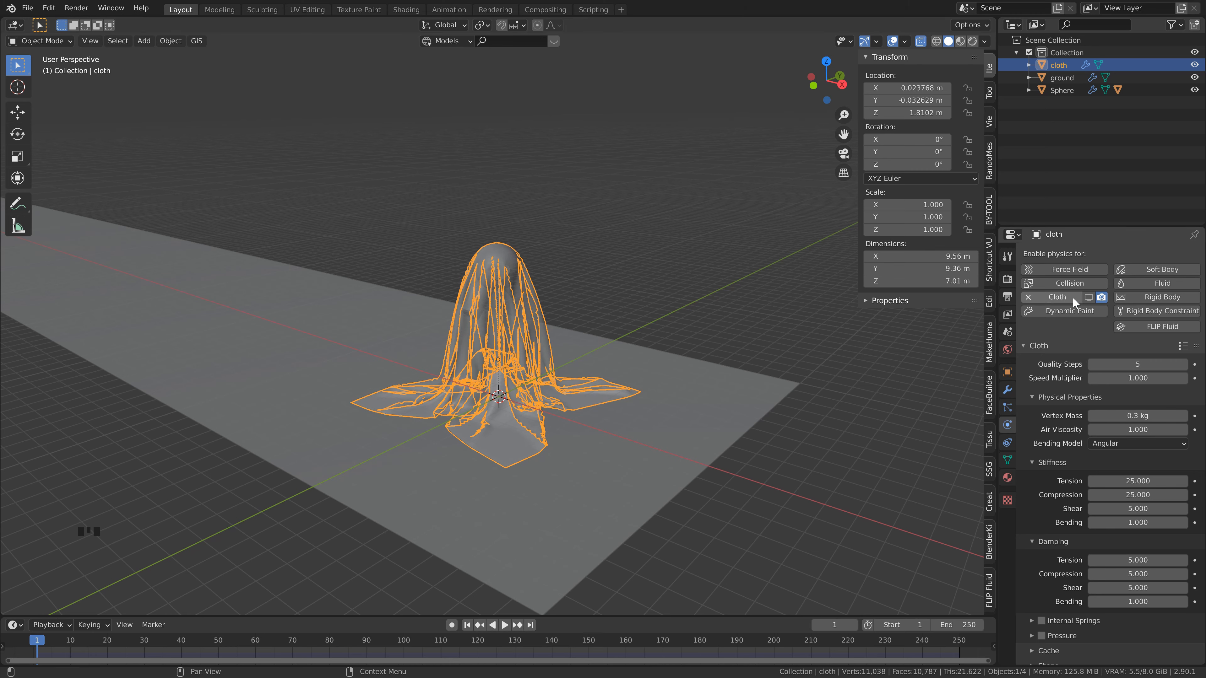
Step: Insert single keyframes for the sphere's X location and Z rotation at frame 1
left_click(708, 298)
left_click(504, 257)
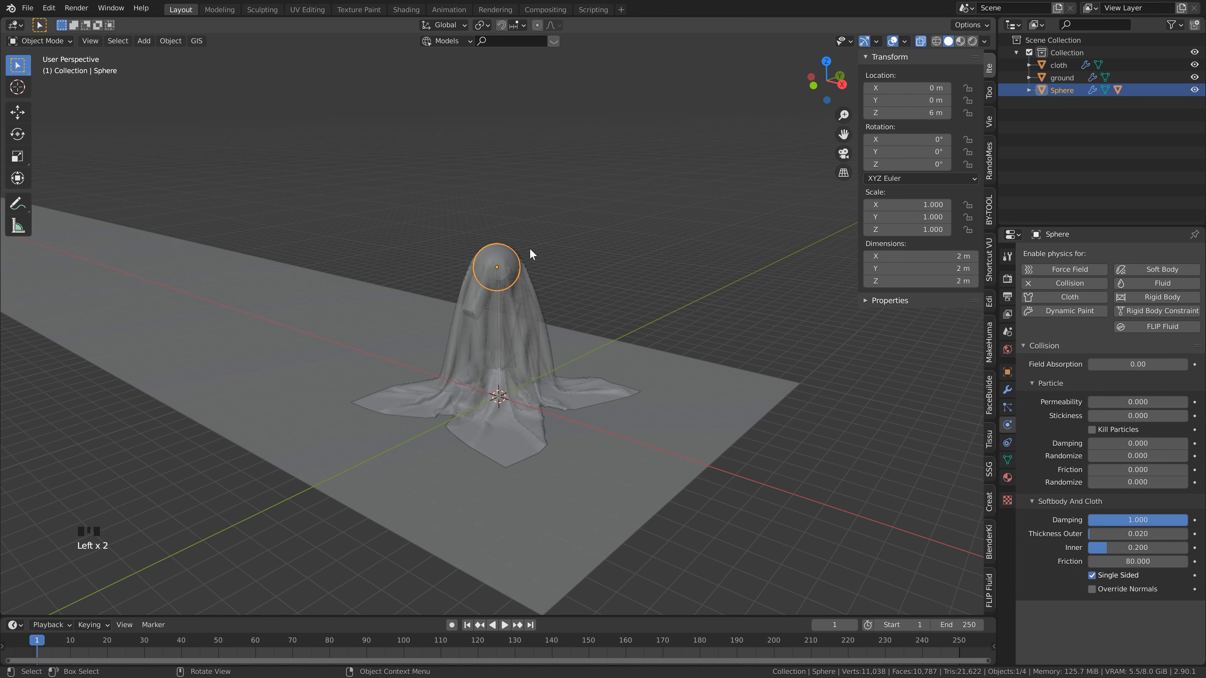
middle_click_drag(547, 251, 610, 316, "shift")
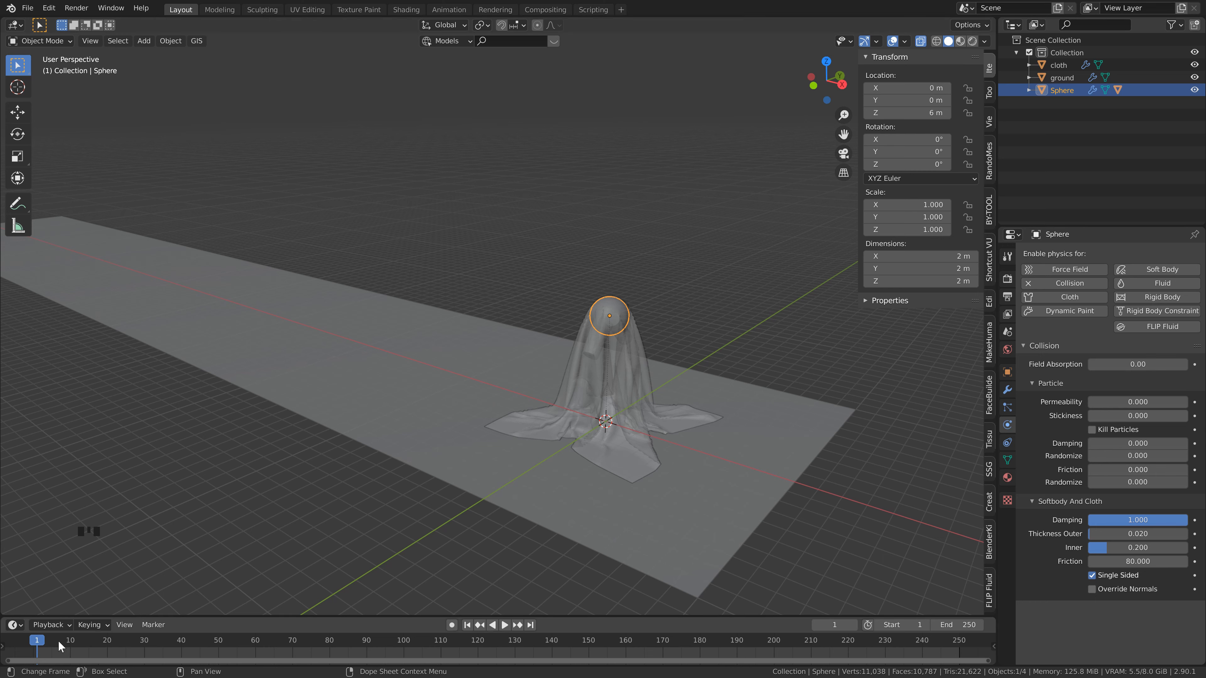
right_click(905, 85)
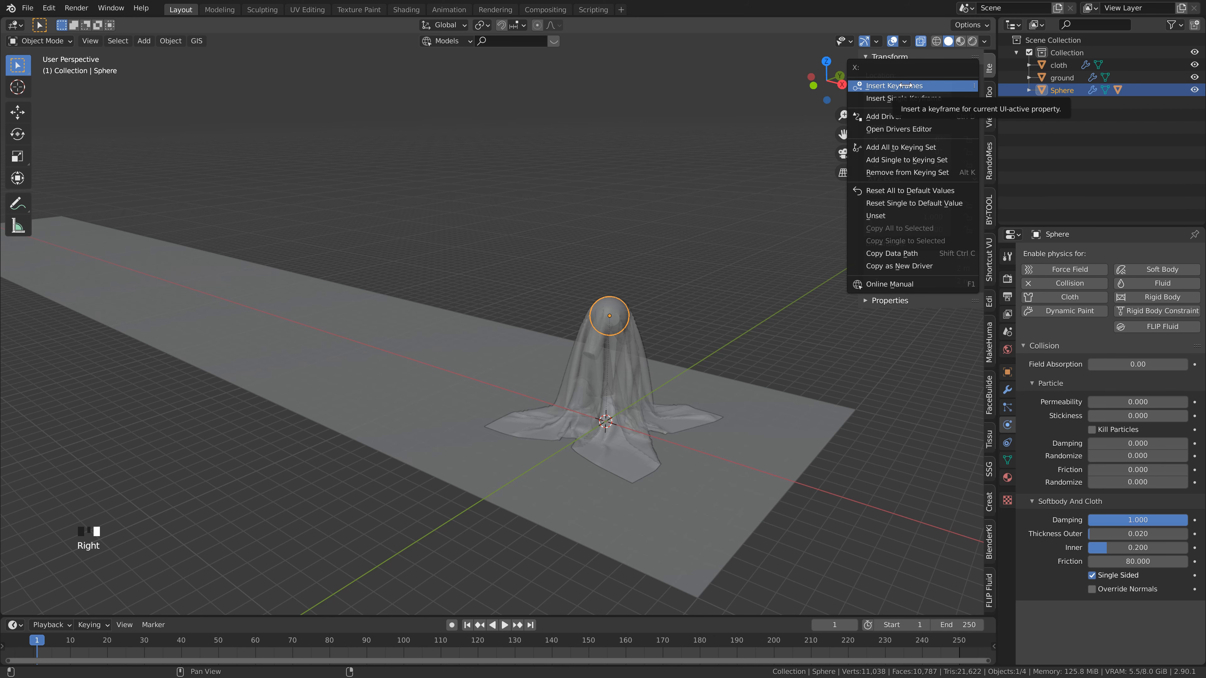
left_click(908, 98)
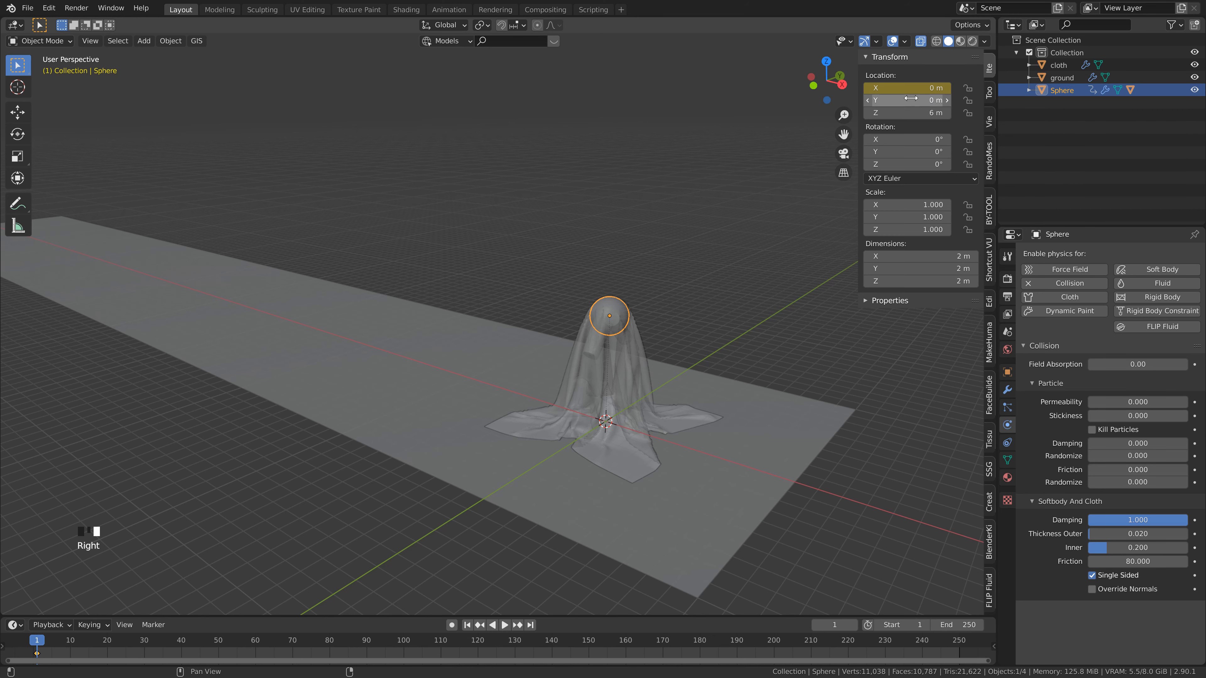
right_click(912, 162)
left_click(914, 174)
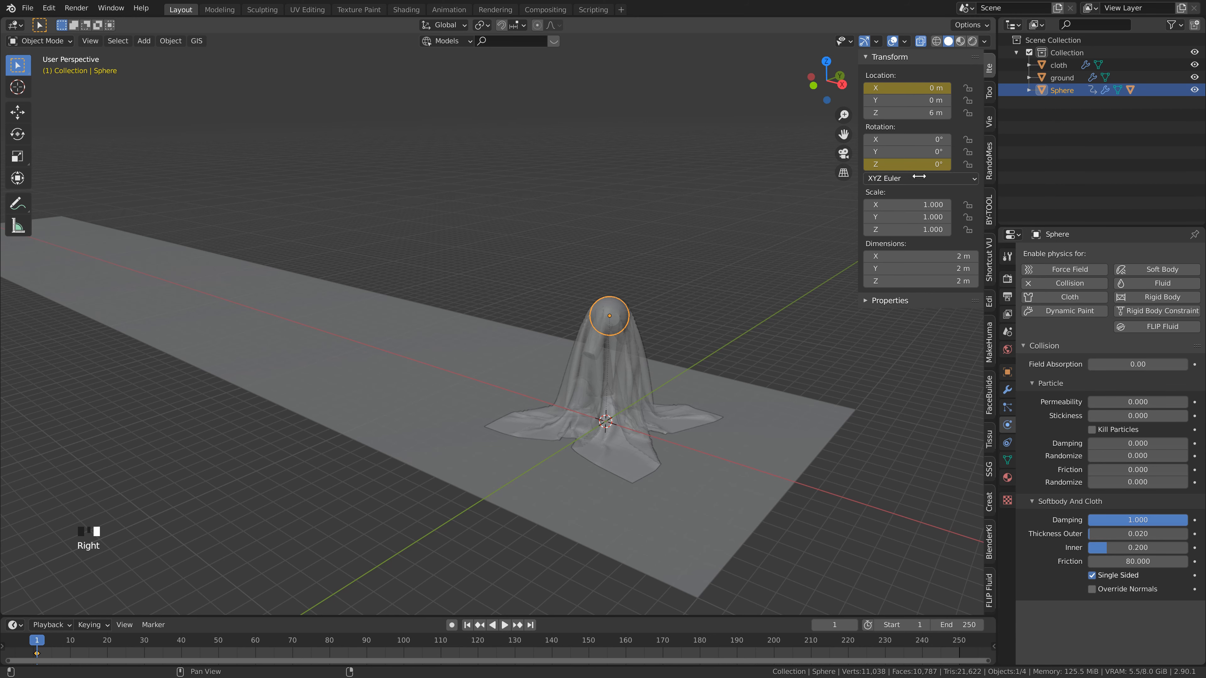
Step: Set the sphere's X location to -50 m at frame 250 and insert a single keyframe for it
left_click(530, 625)
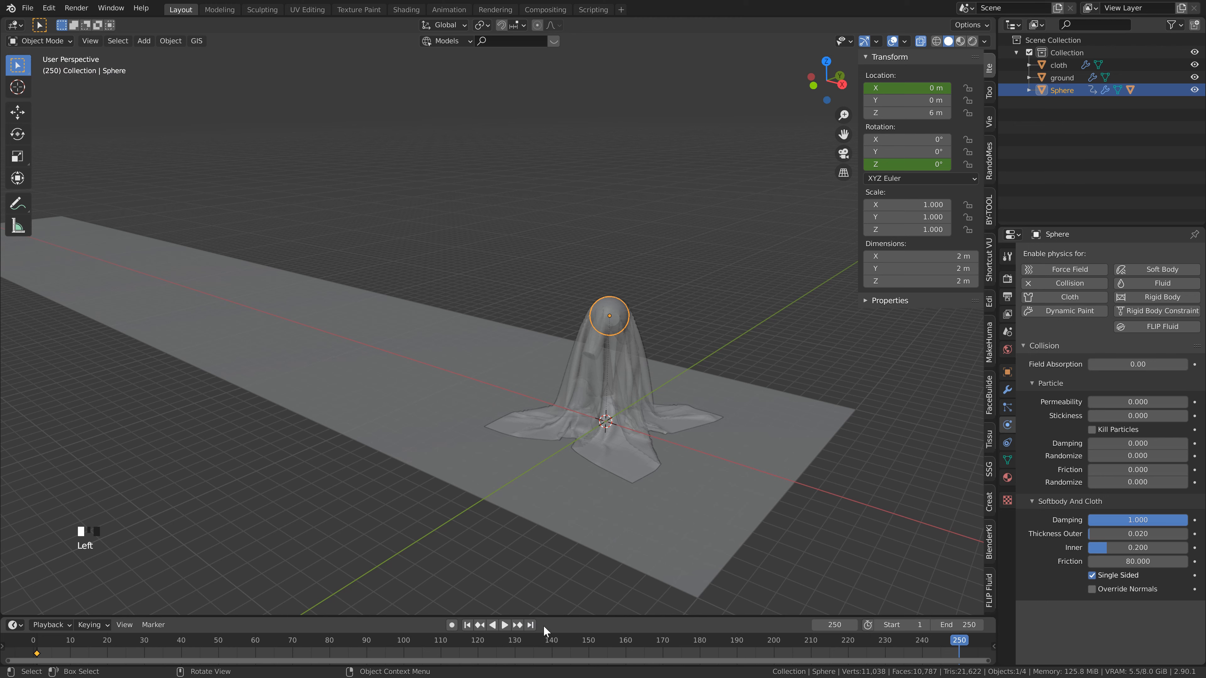
left_click(907, 86)
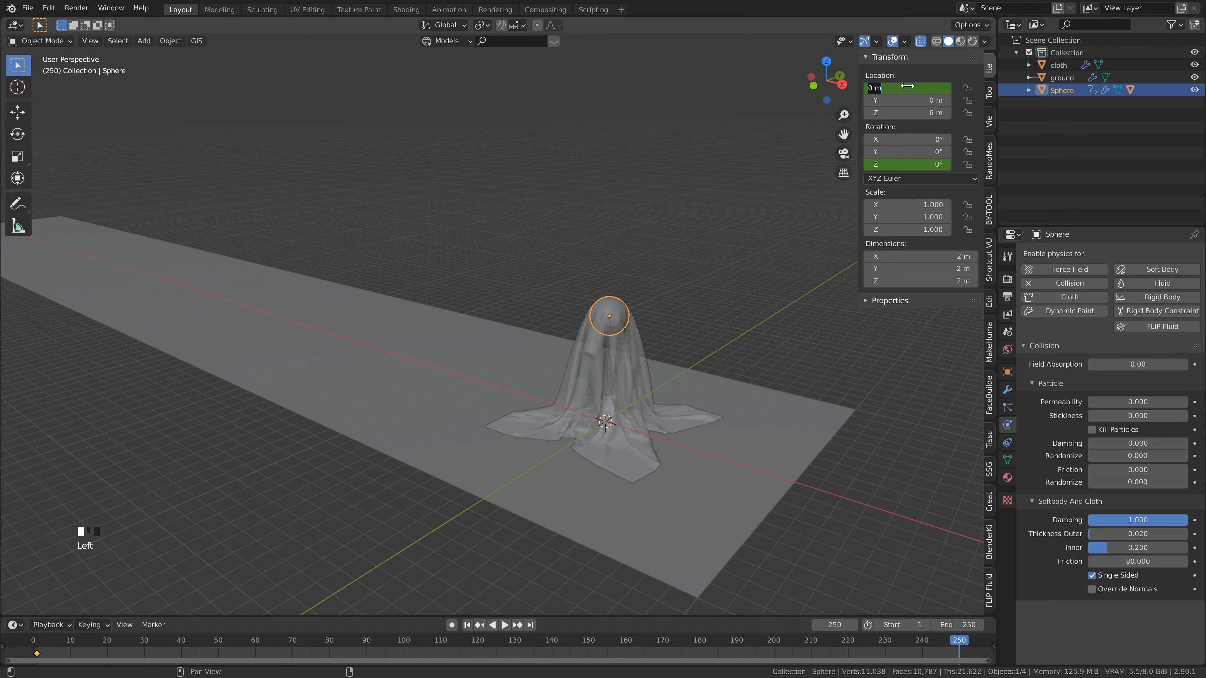
type("-50")
key("Return")
right_click(908, 86)
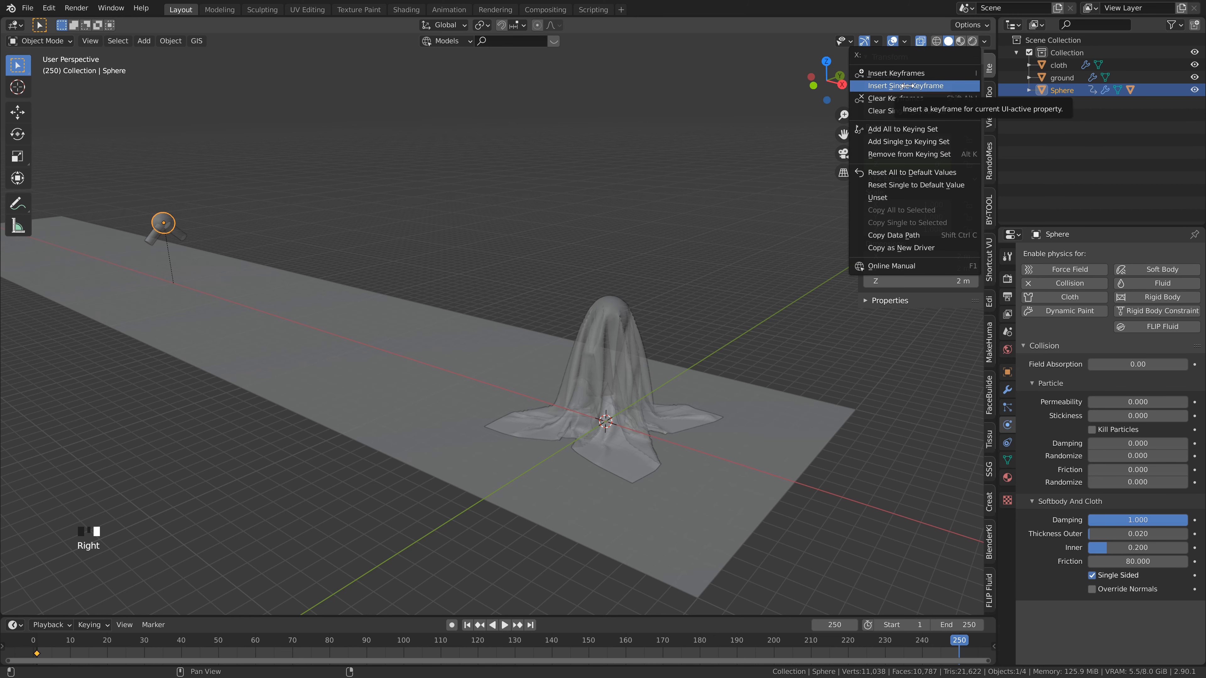
left_click(907, 87)
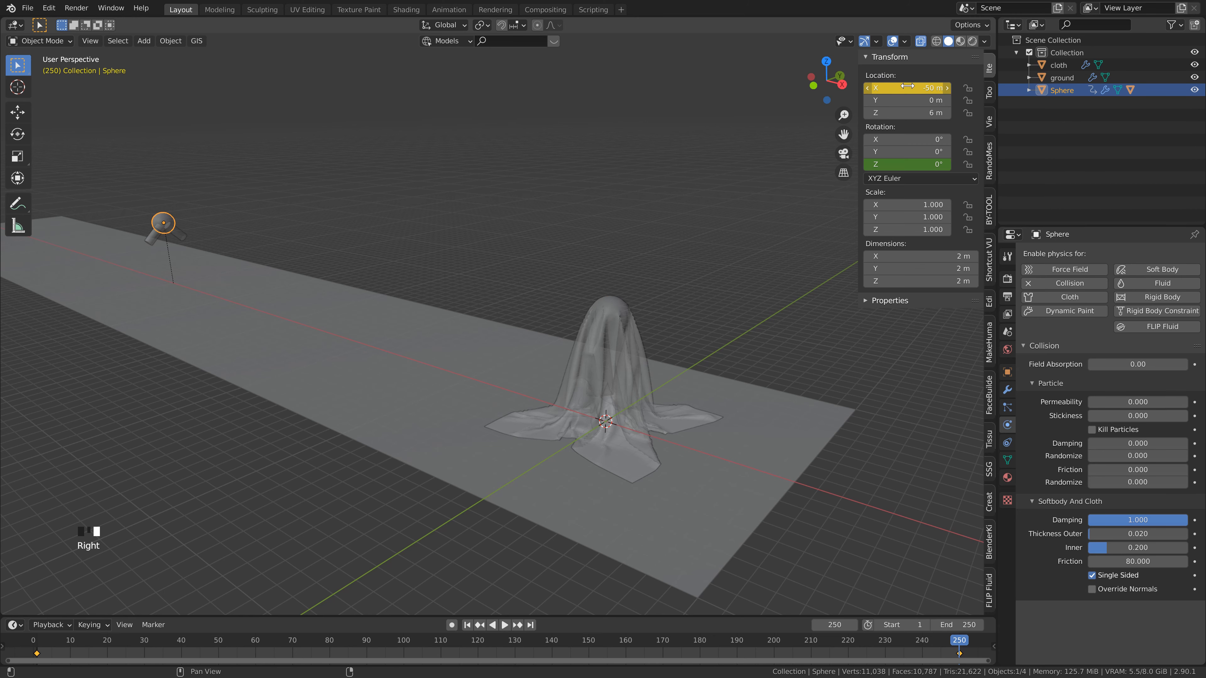
Step: Return to frame 1, split the 3D viewport vertically and switch the new area to the Graph Editor
left_click(467, 625)
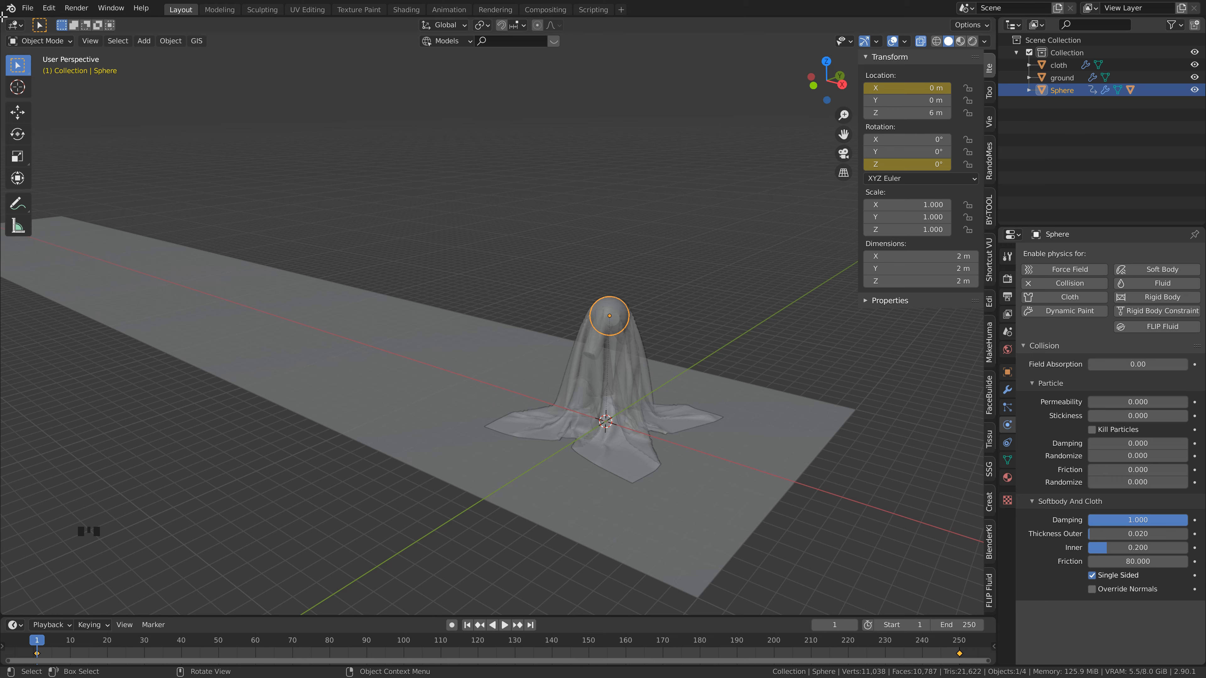
left_click_drag(3, 16, 411, 20)
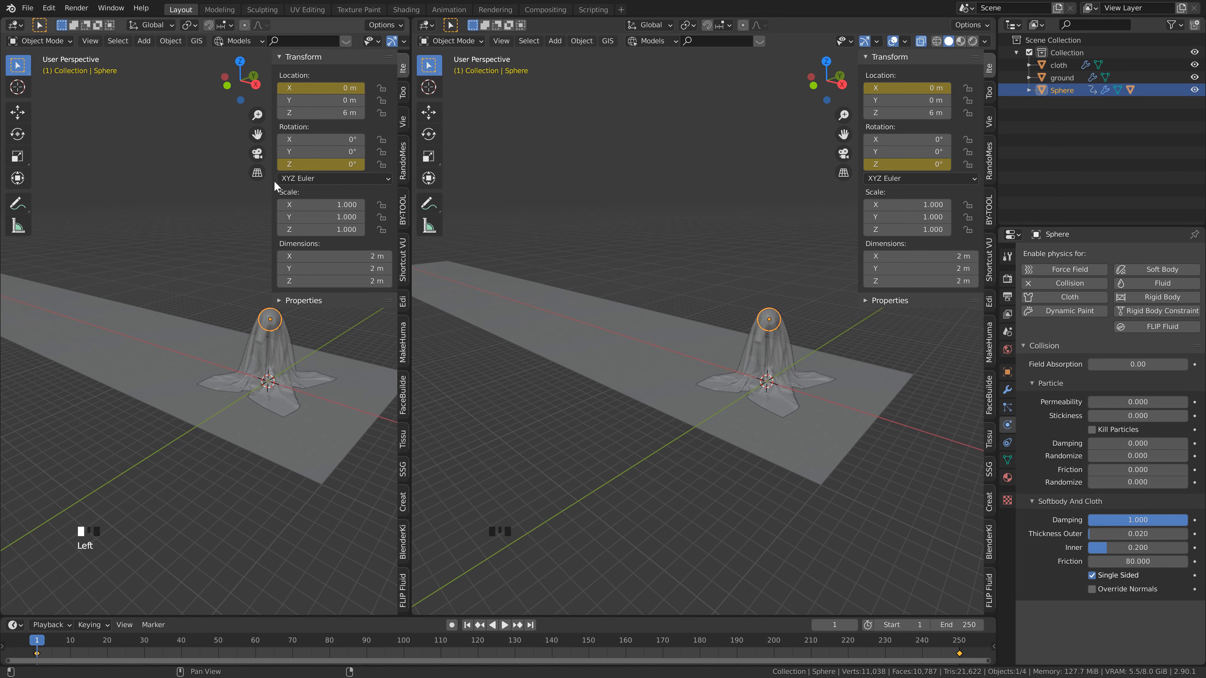
left_click(15, 24)
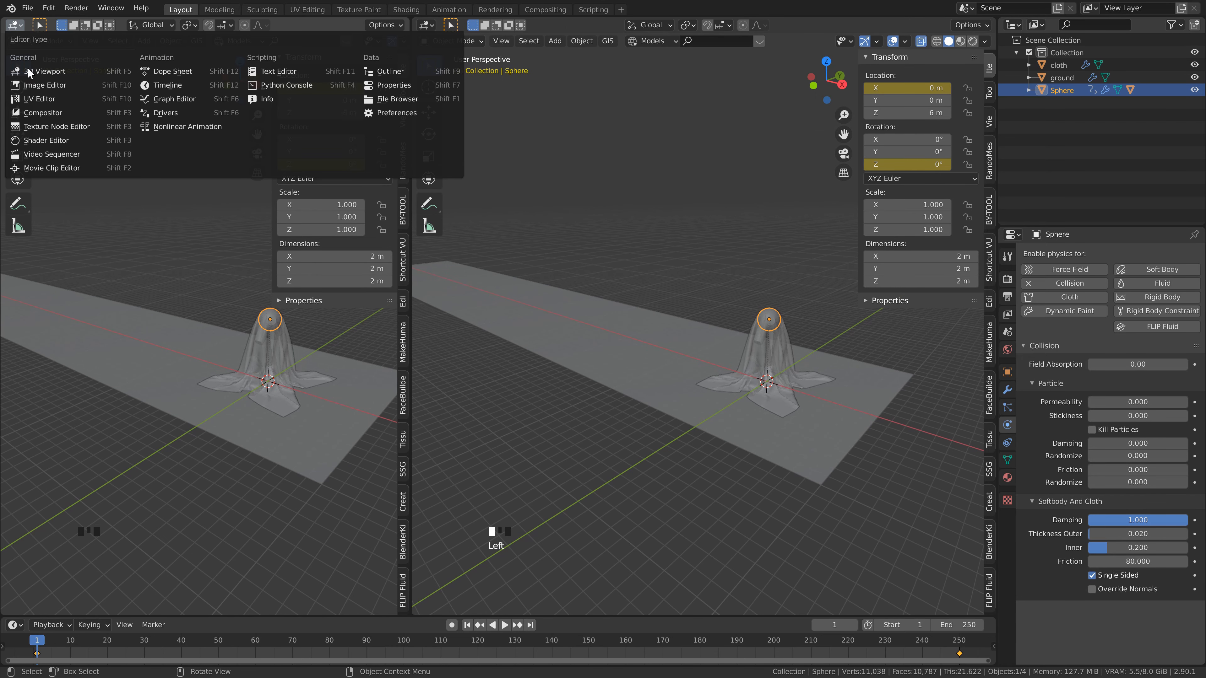
left_click(154, 101)
Step: Normalize the display of the sphere's animation curves in the Graph Editor
scroll(325, 400, "down", 13)
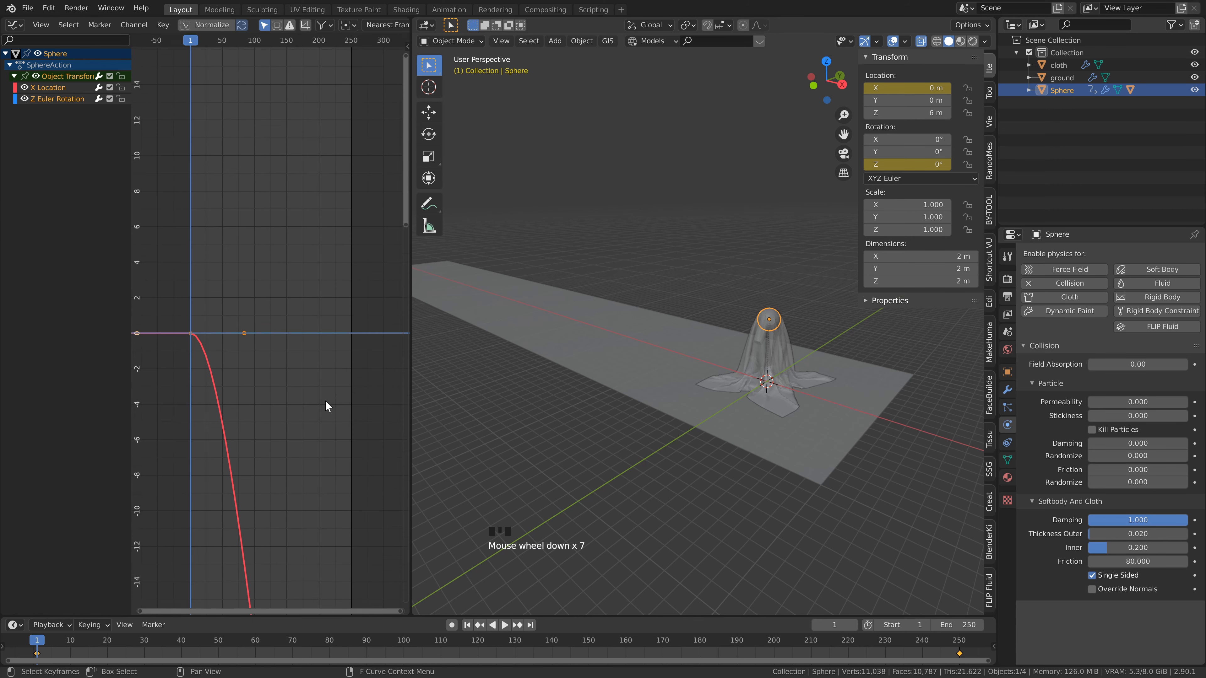
scroll(269, 362, "down", 6)
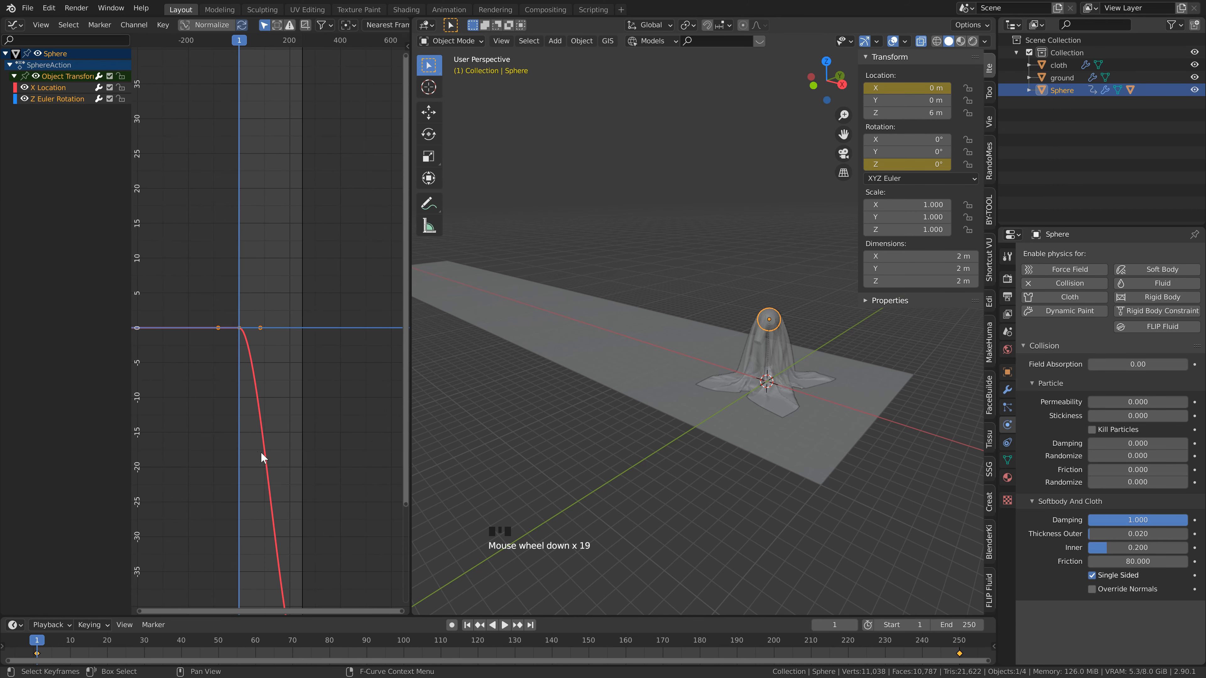
scroll(265, 456, "down", 6)
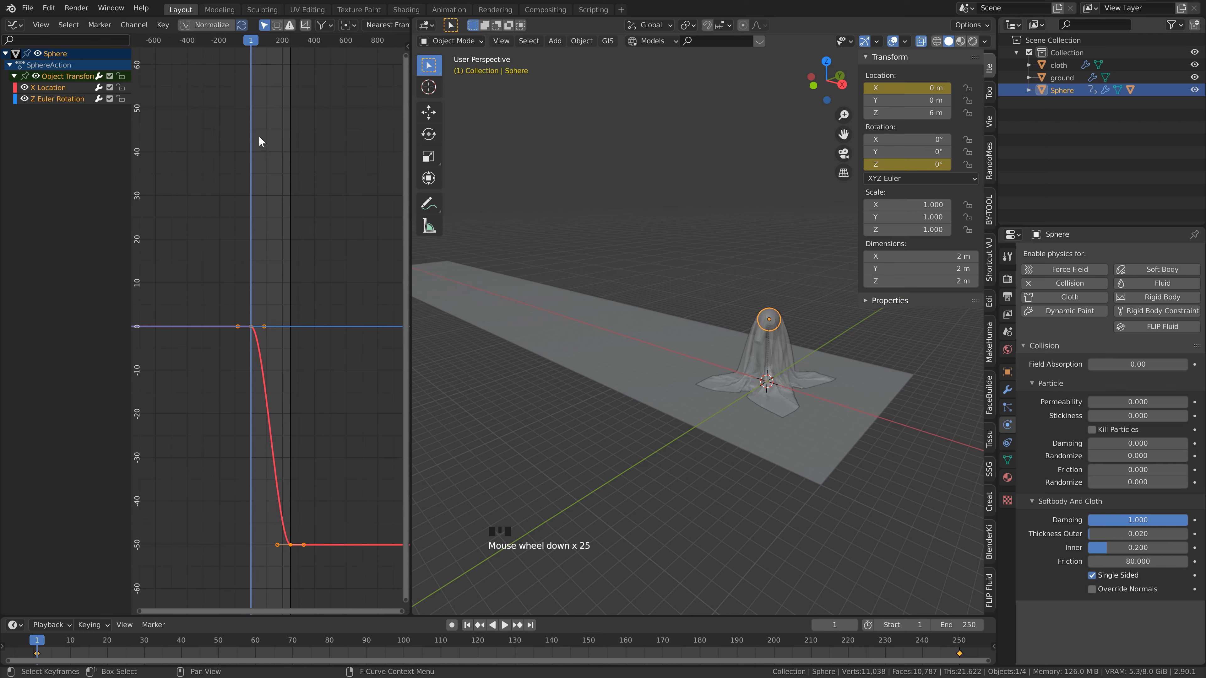
left_click(205, 26)
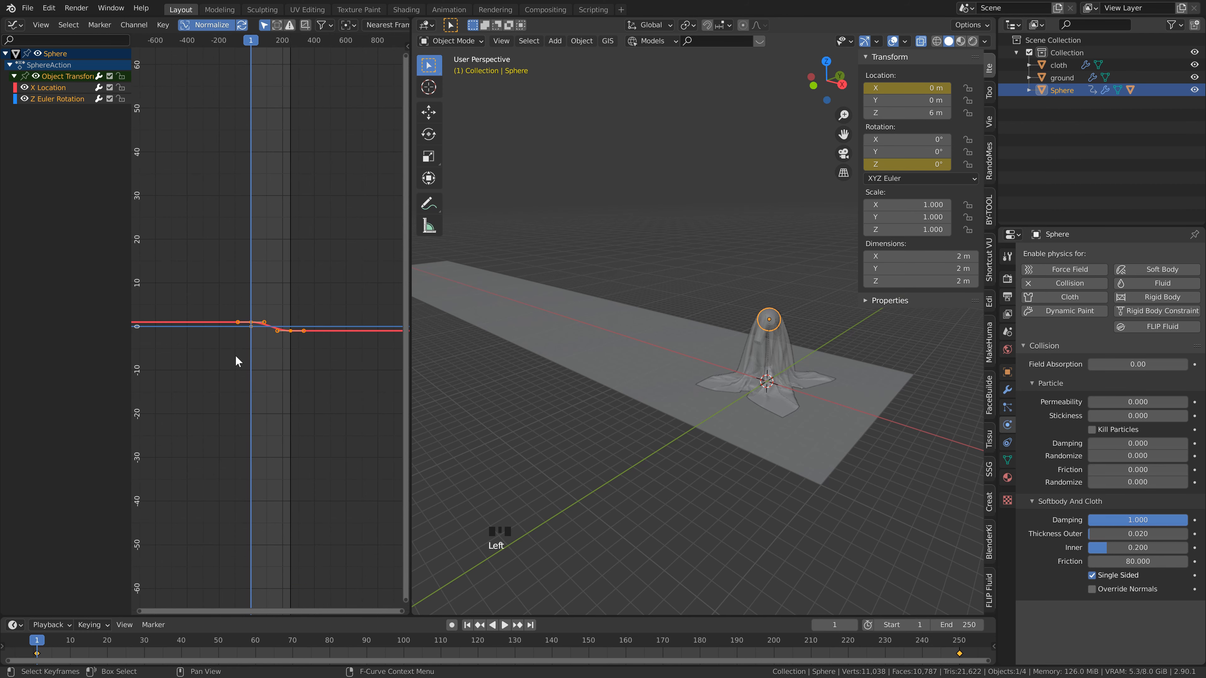
scroll(240, 356, "up", 17)
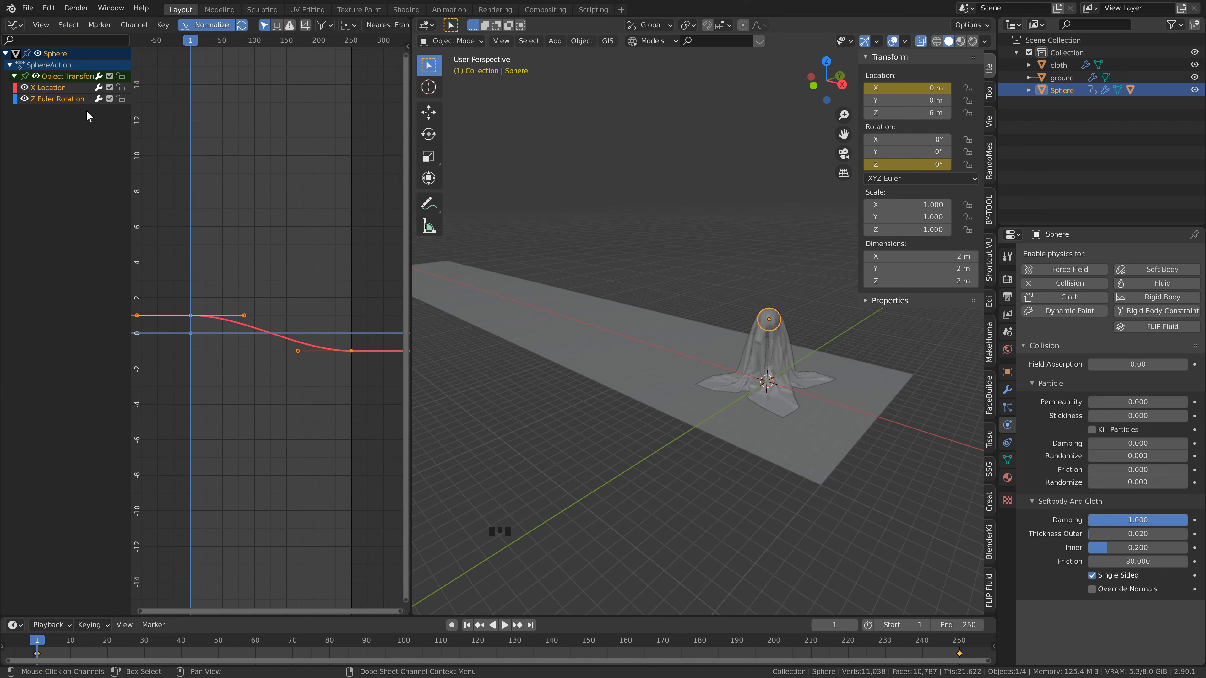
Step: Add a Noise modifier to the sphere's Z Euler Rotation curve and play the animation to preview it
left_click(30, 100)
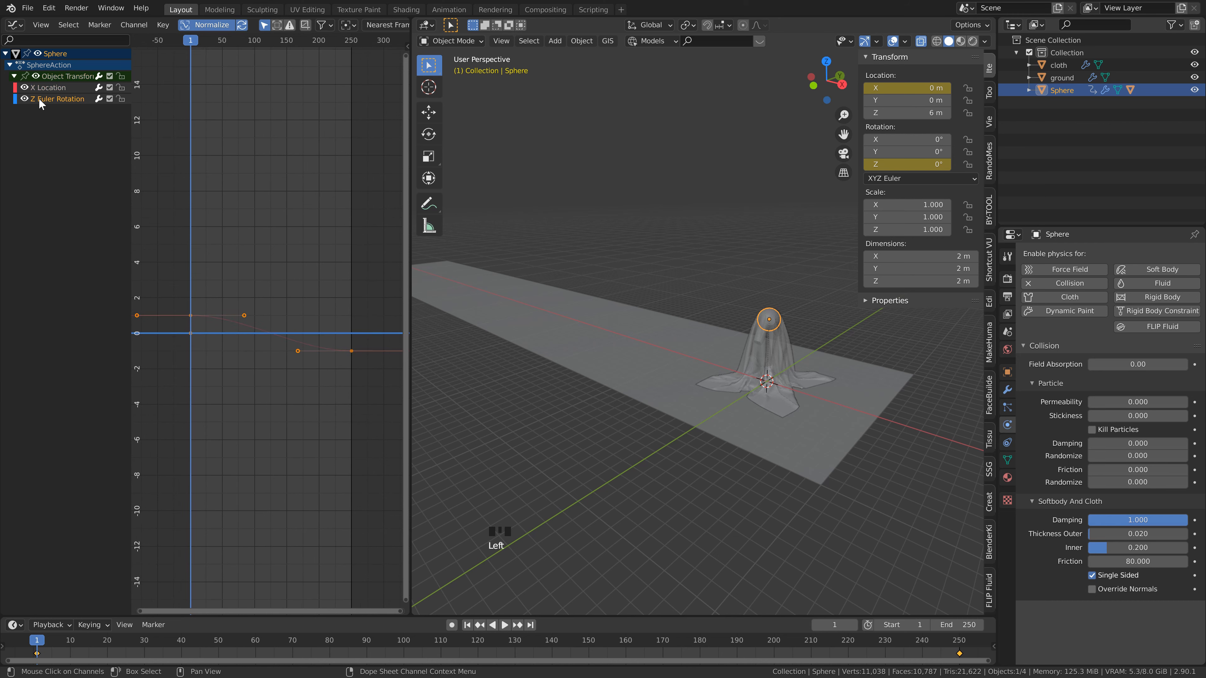
key("n")
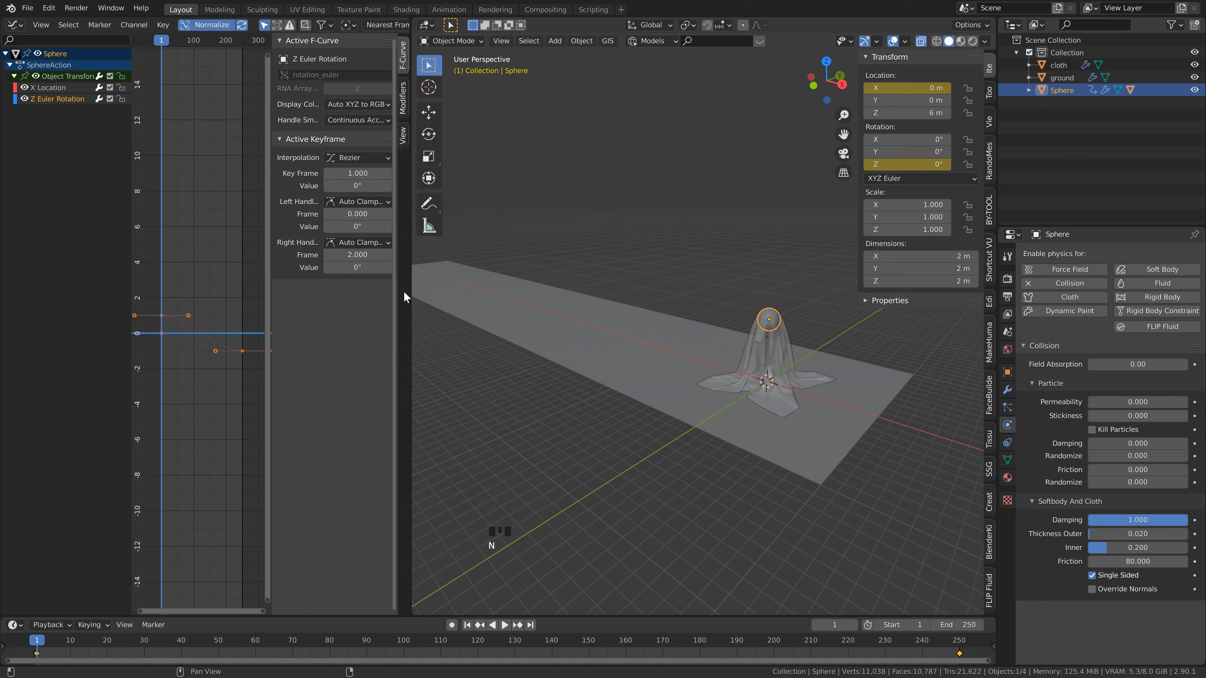
left_click(403, 98)
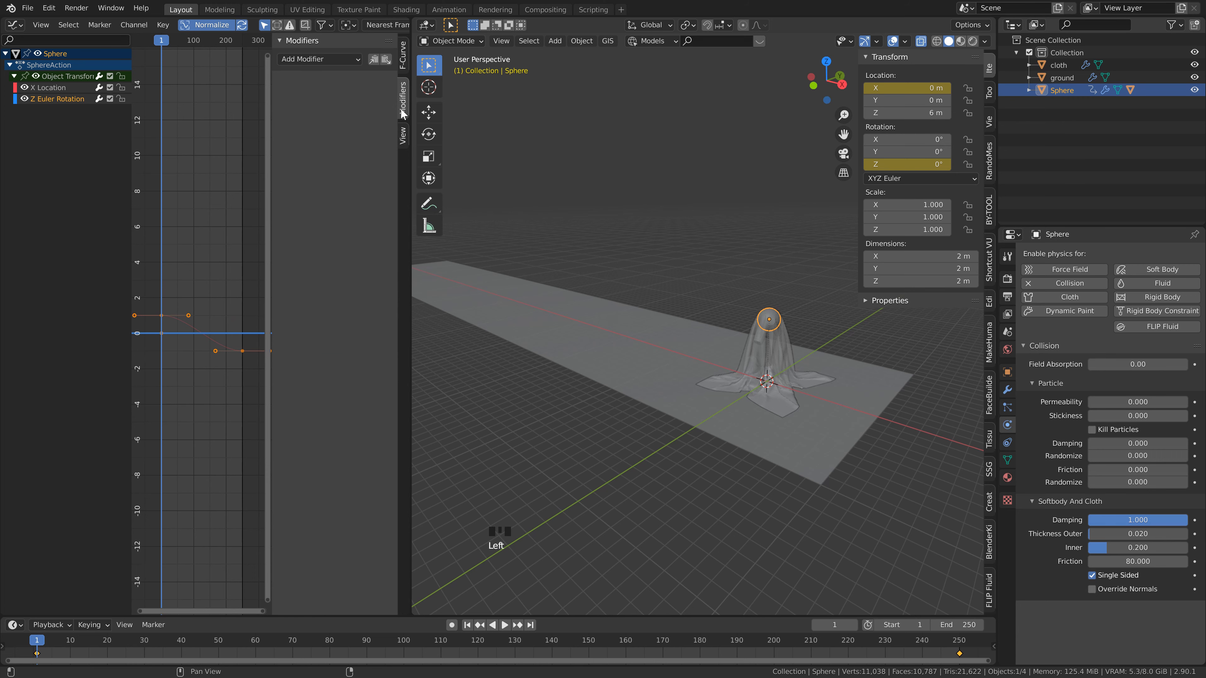
left_click(339, 56)
left_click(314, 128)
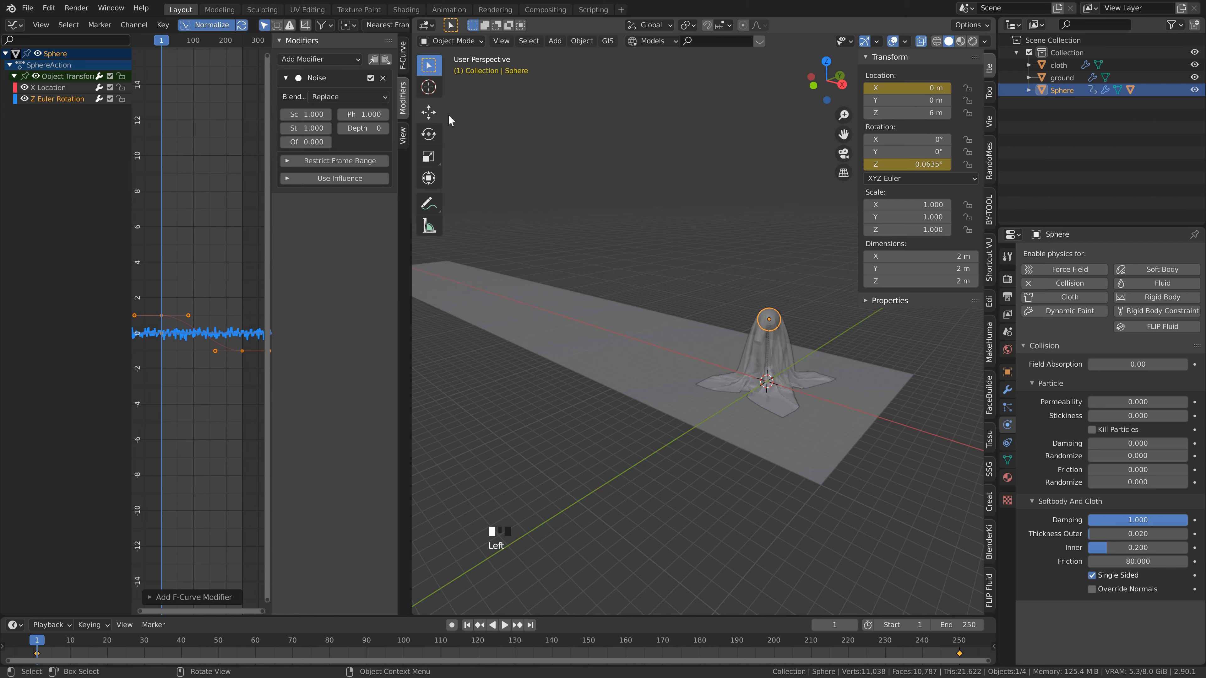
key("space")
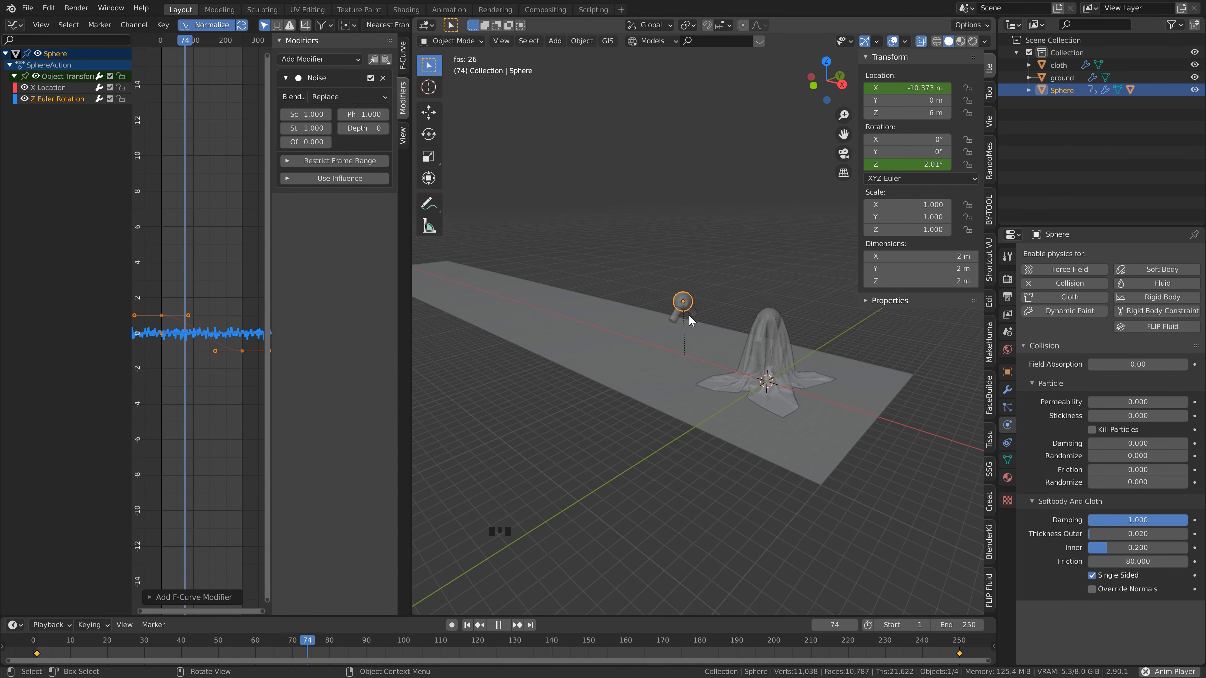
key("space")
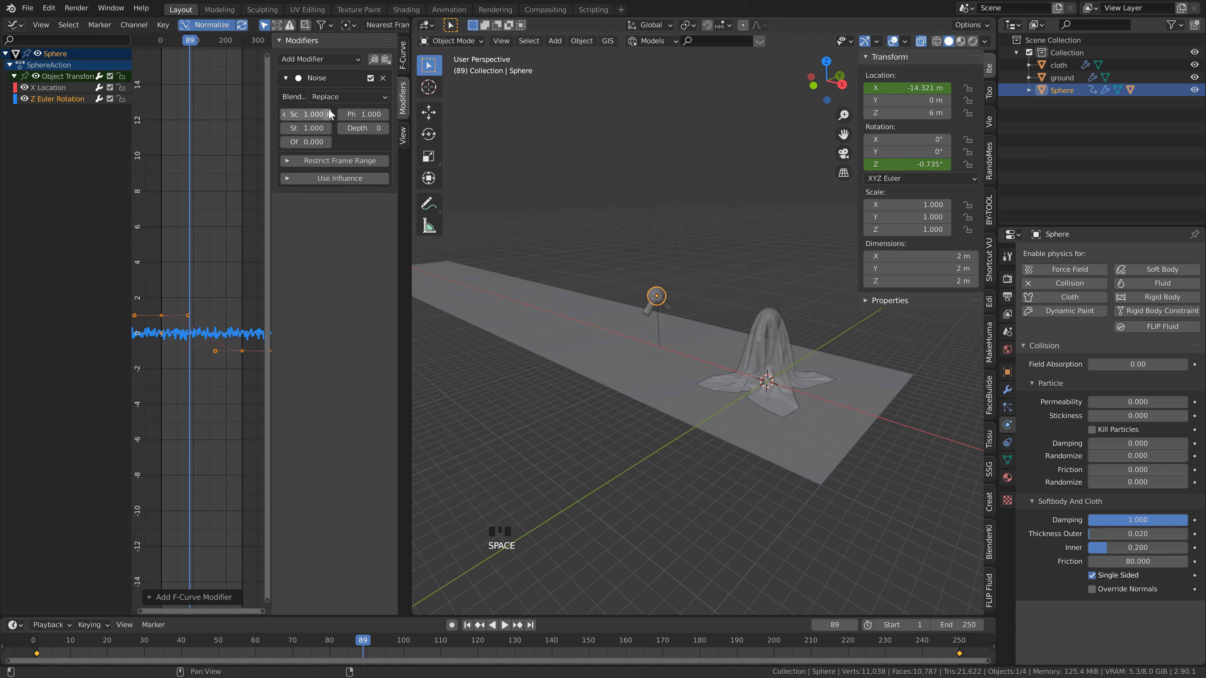
Step: Set the Noise modifier's scale to 42.9 and strength to 1.4, and return to frame 1
left_click_drag(330, 114, 443, 94)
left_click(308, 126)
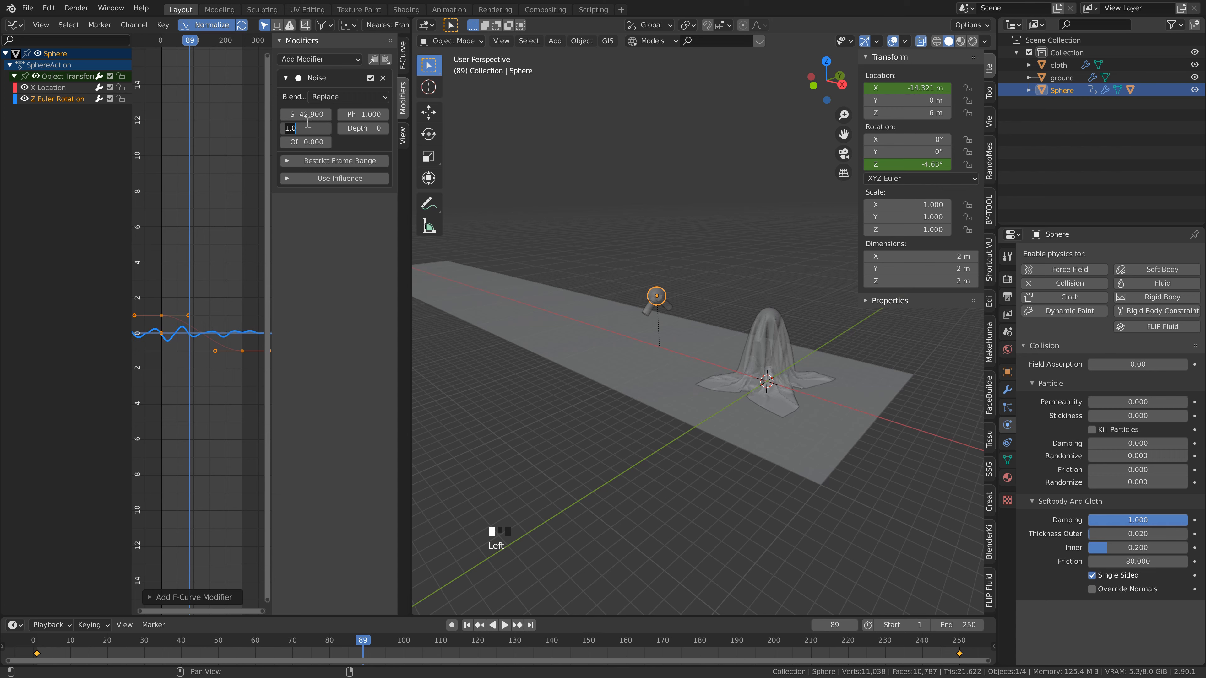
type("1.4")
key("Return")
left_click(467, 624)
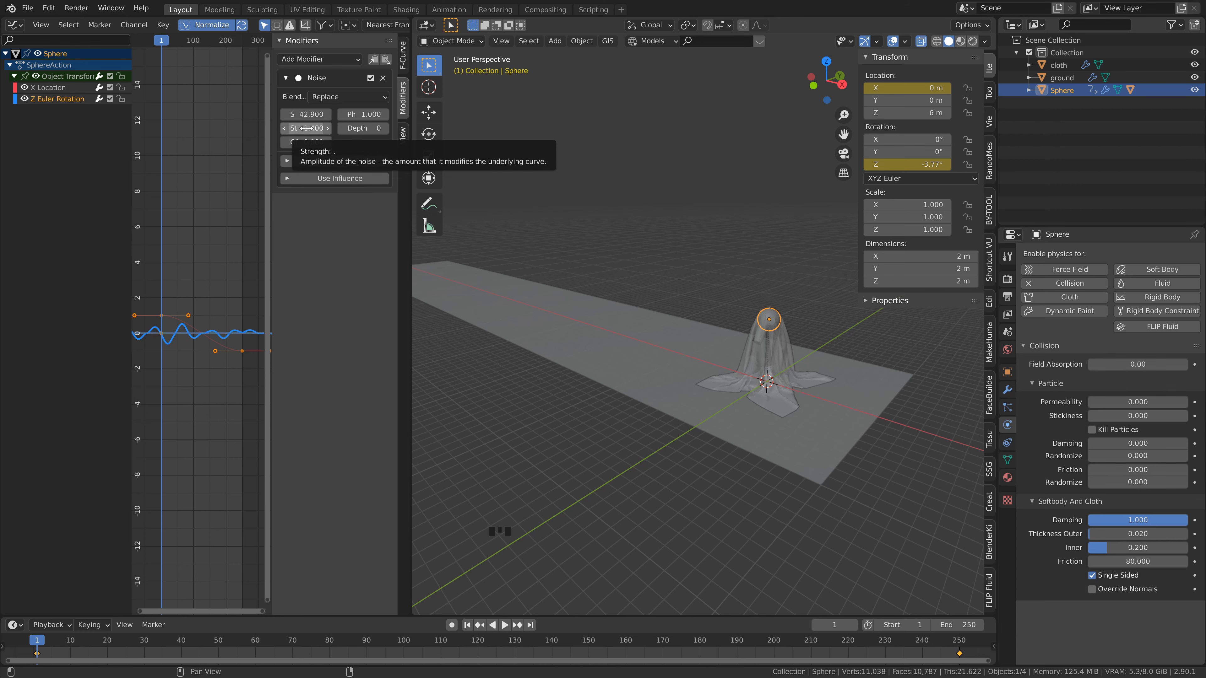
Step: Adjust the Noise modifier's offset to 1.9 while checking the sphere's rotation at frame 1
middle_click_drag(798, 318, 673, 271, "shift")
scroll(793, 378, "up", 3)
scroll(731, 334, "up", 3)
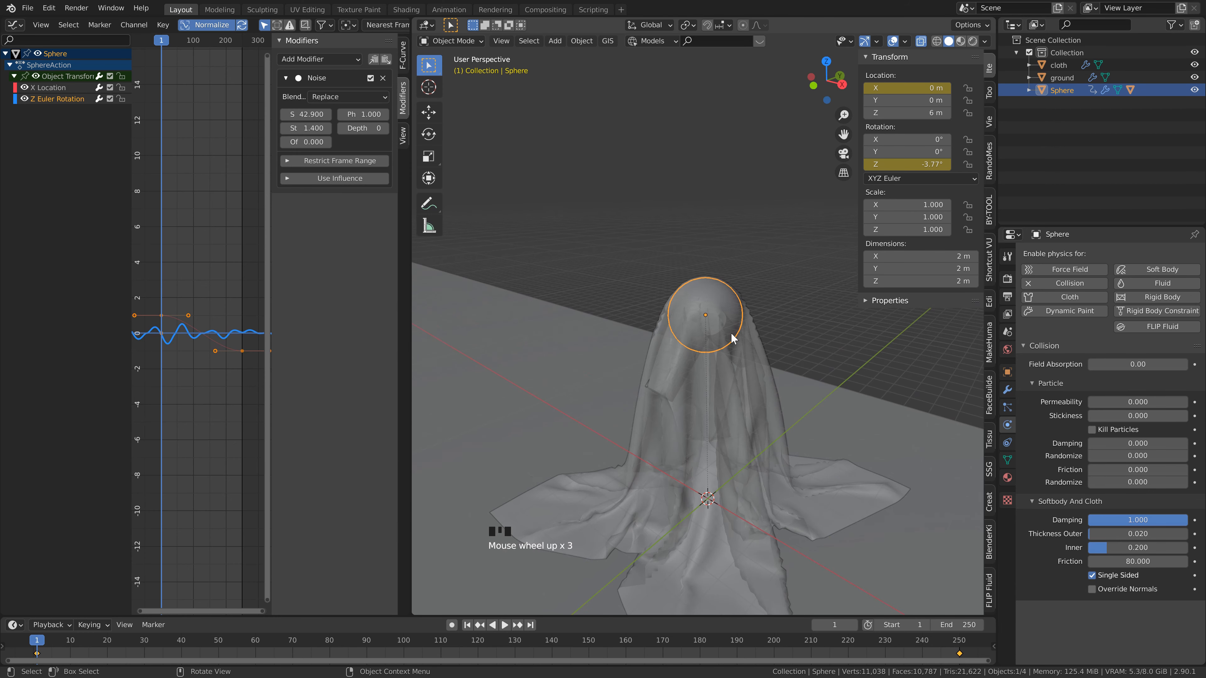
middle_click_drag(731, 337, 667, 247, "shift")
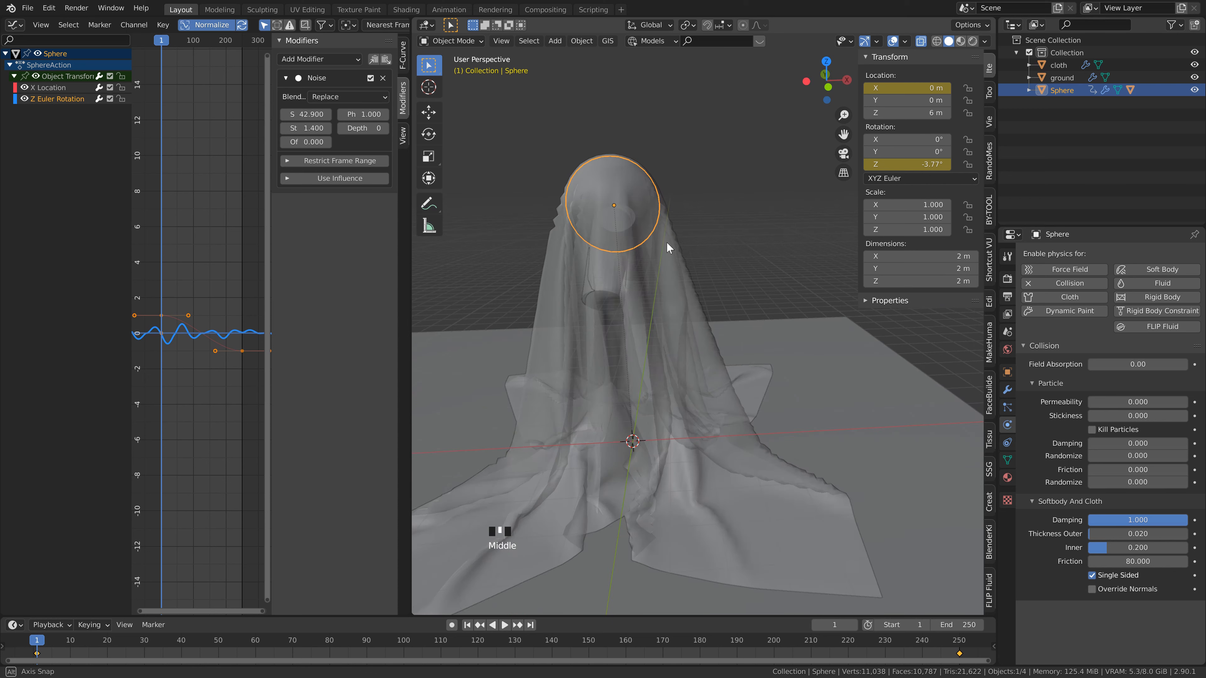
scroll(617, 243, "down", 2)
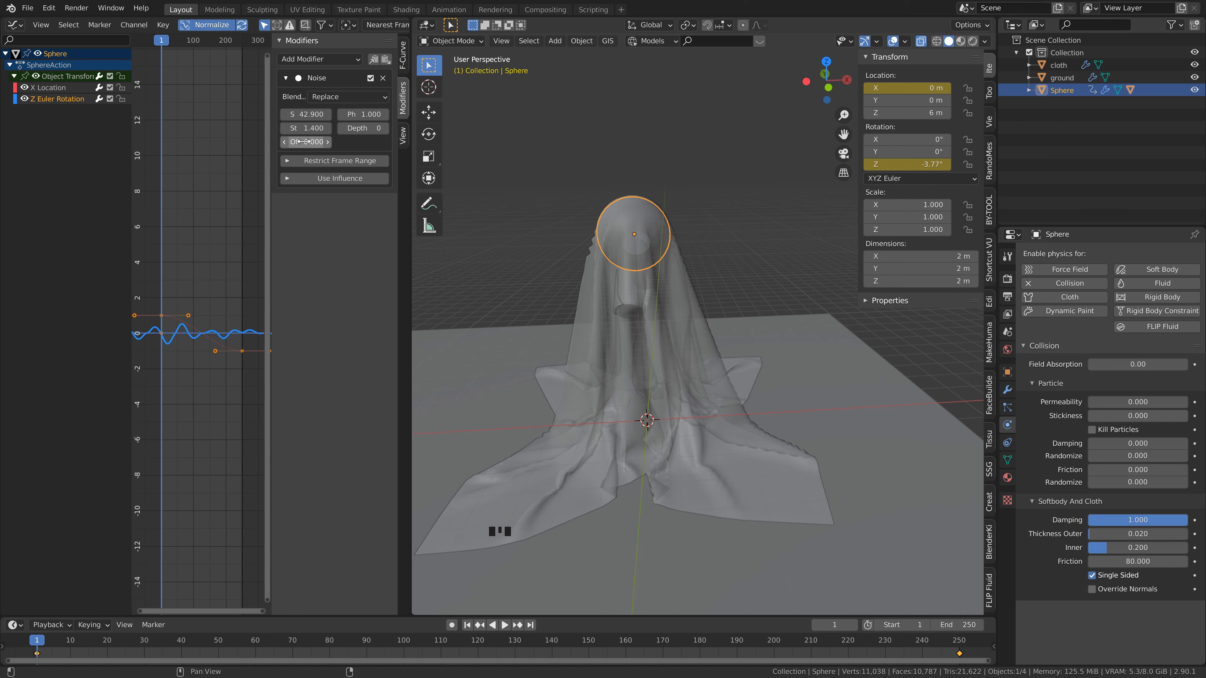
left_click_drag(304, 141, 308, 142)
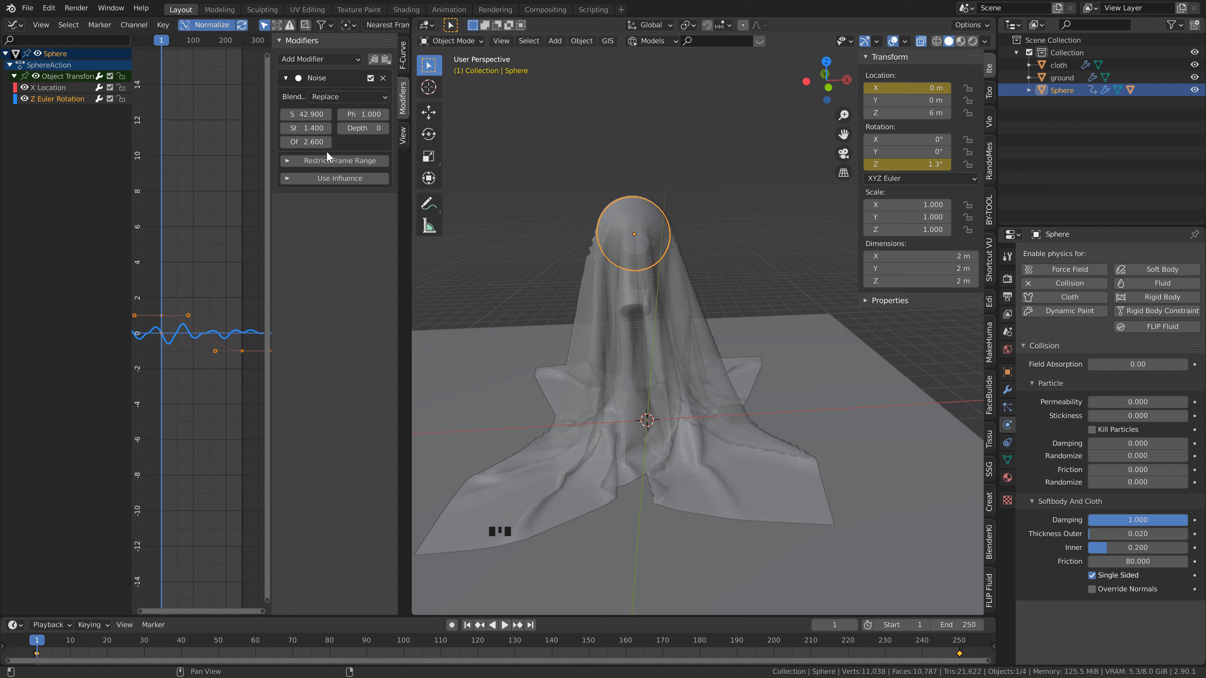
left_click(285, 141)
left_click(285, 142)
left_click(285, 141)
left_click(285, 142)
left_click(285, 142)
Step: Try a Noise offset of -1.8 while examining the rotation curve around frame 1, and undo the change
scroll(159, 352, "up", 12)
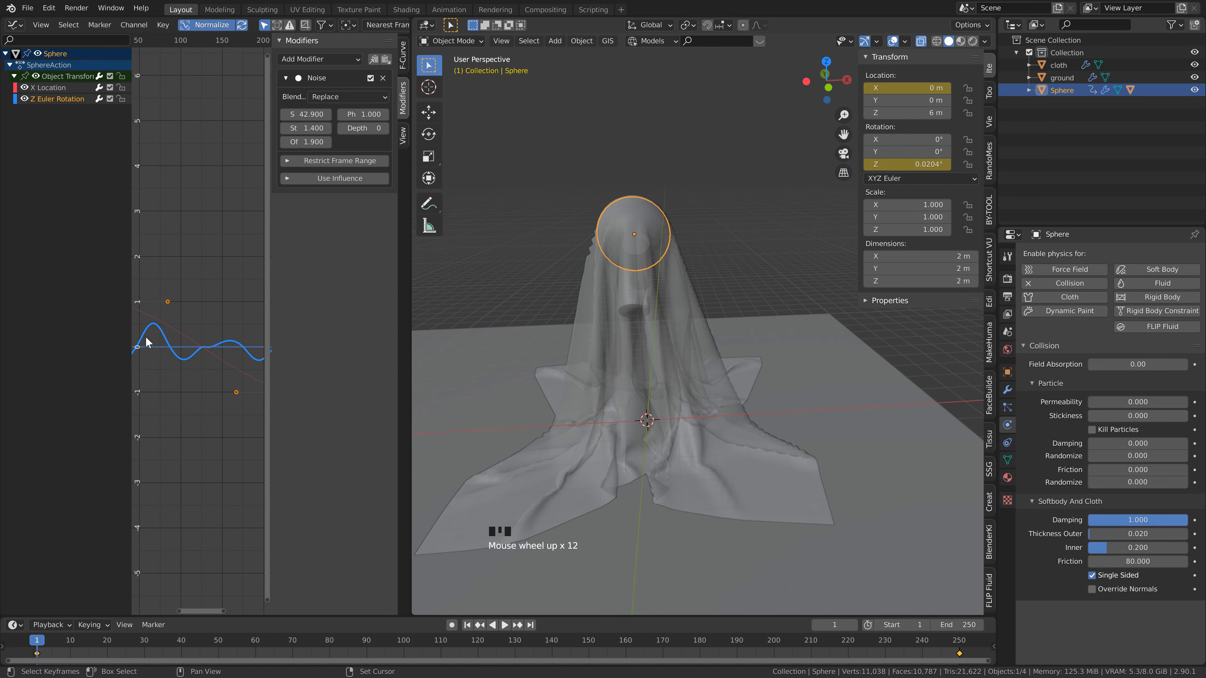
middle_click_drag(146, 336, 166, 325)
scroll(210, 348, "up", 13)
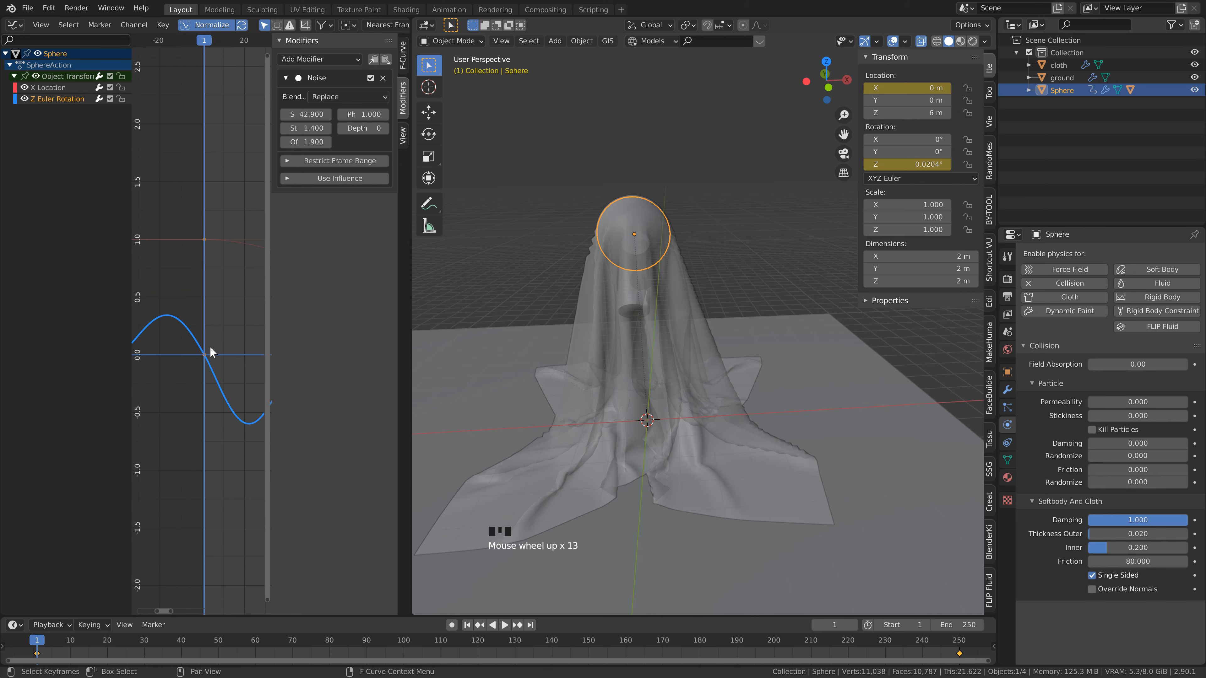
scroll(211, 351, "up", 2)
left_click_drag(298, 142, 259, 142)
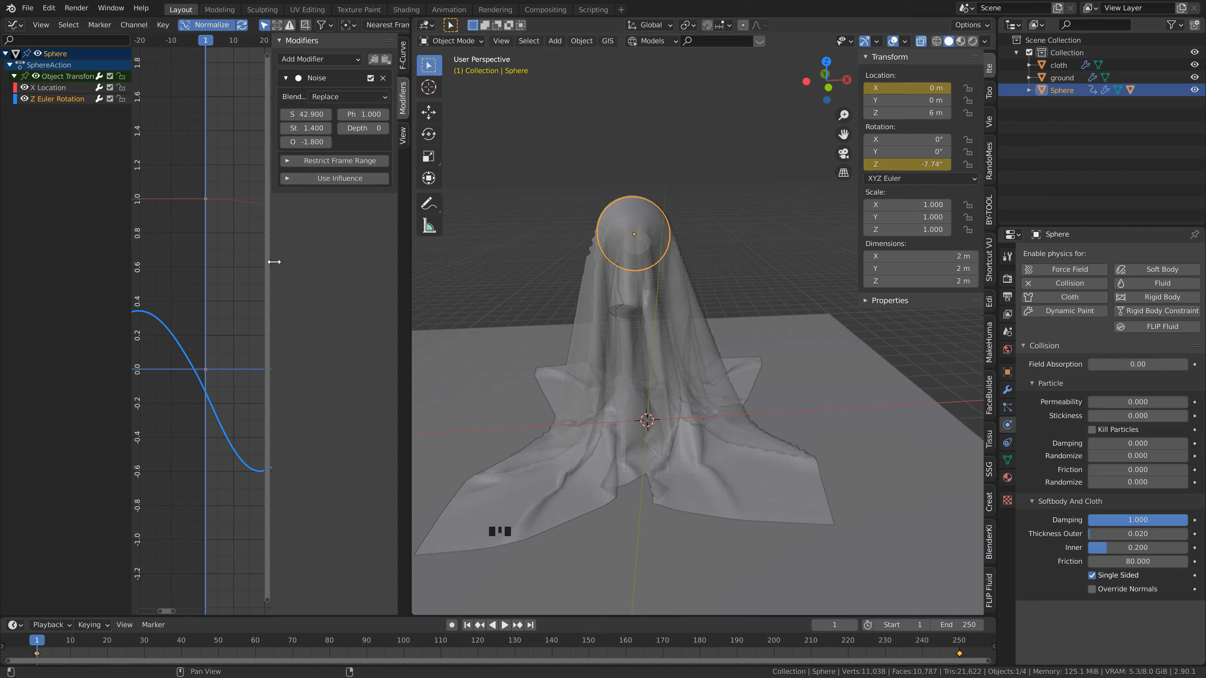
key("ctrl+z")
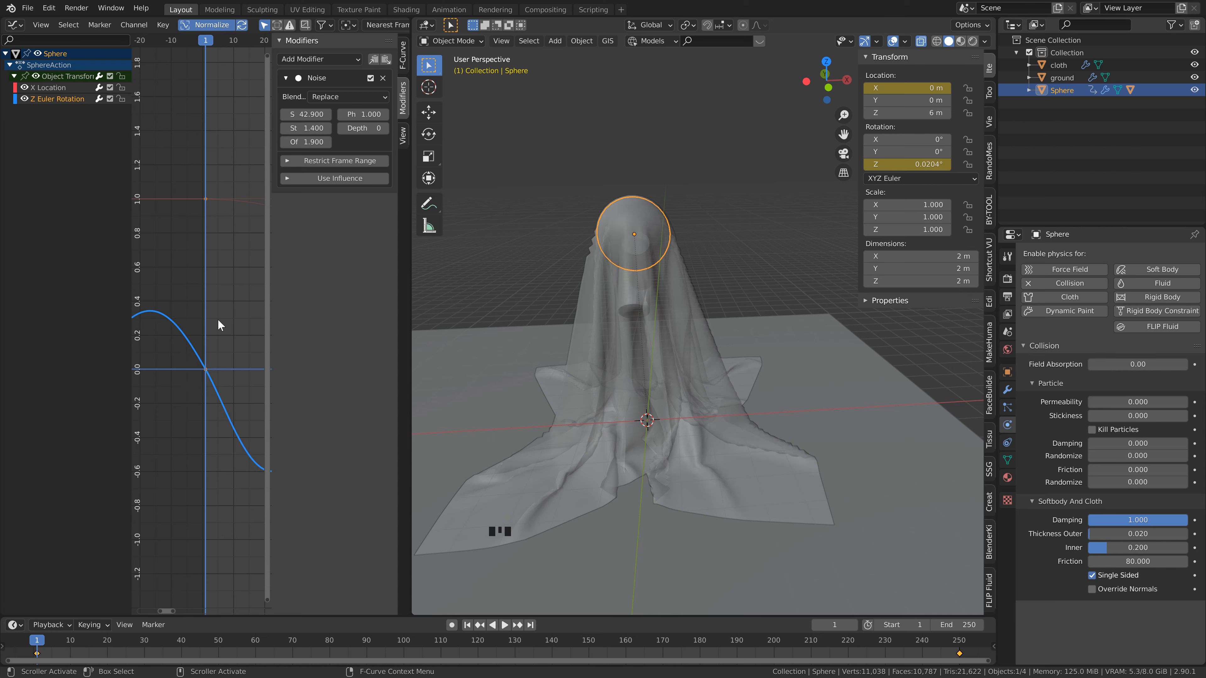
scroll(210, 356, "down", 1)
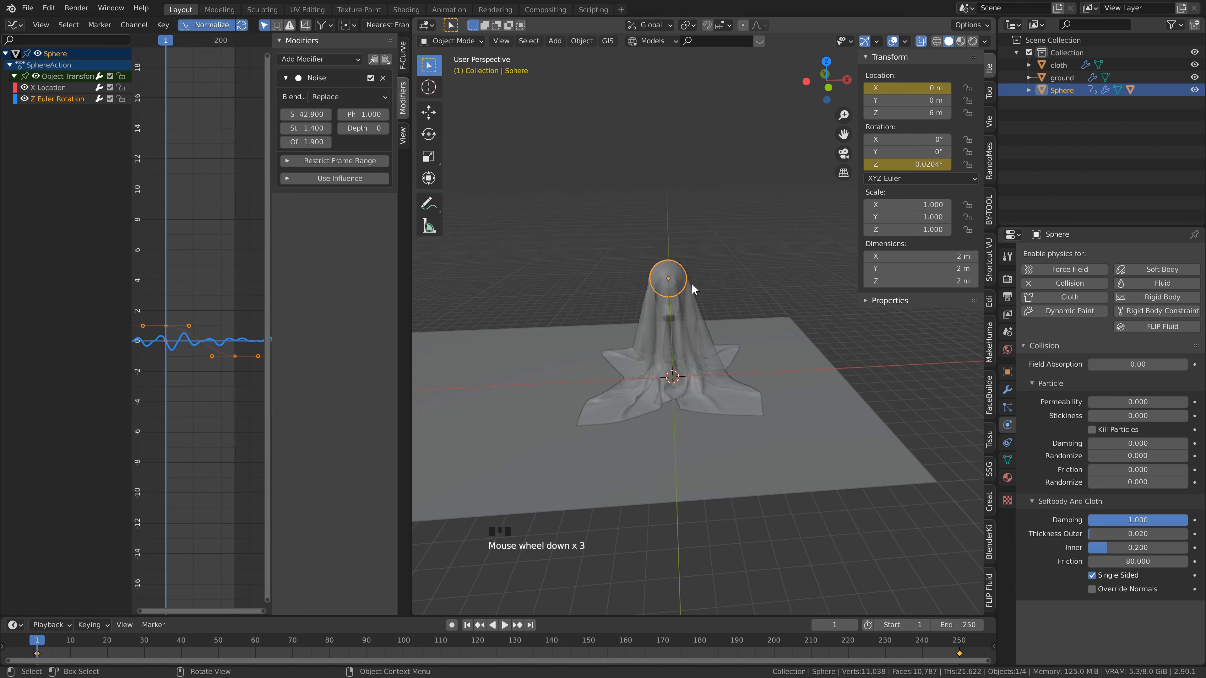
mouse_move(693, 286)
middle_mouse_down()
mouse_move(665, 287)
mouse_move(684, 296)
middle_mouse_up()
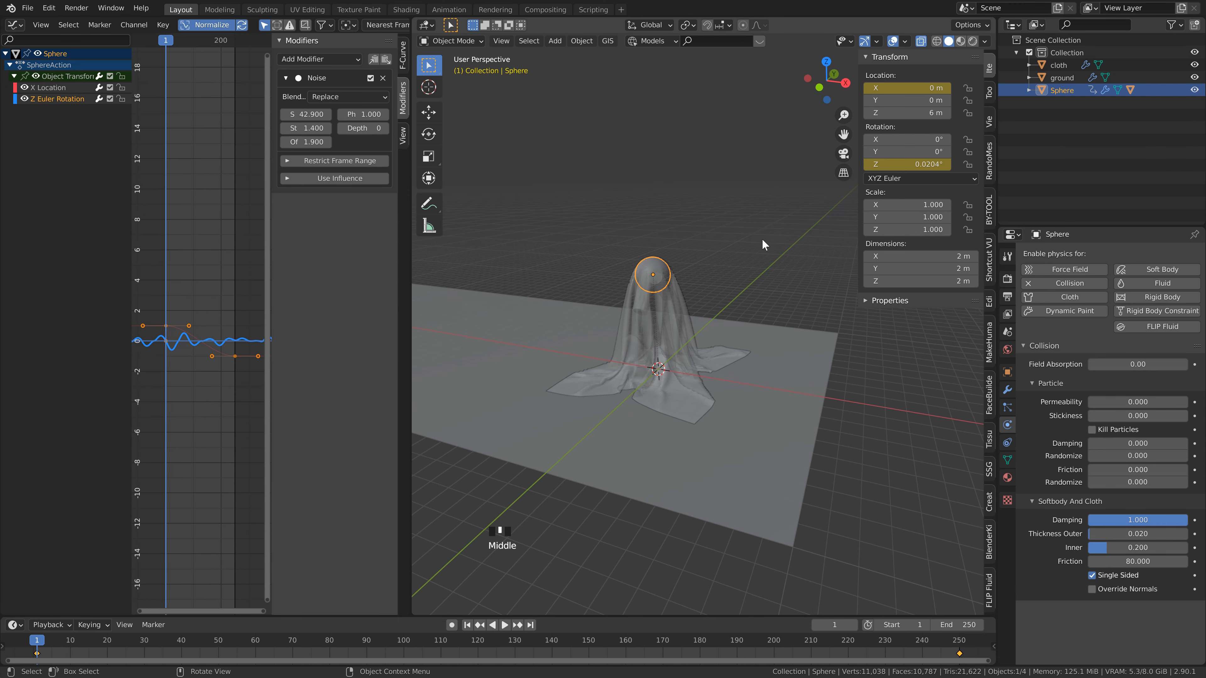
Step: Turn off X-ray display, select the cloth and expand its simulation Cache settings
left_click(922, 42)
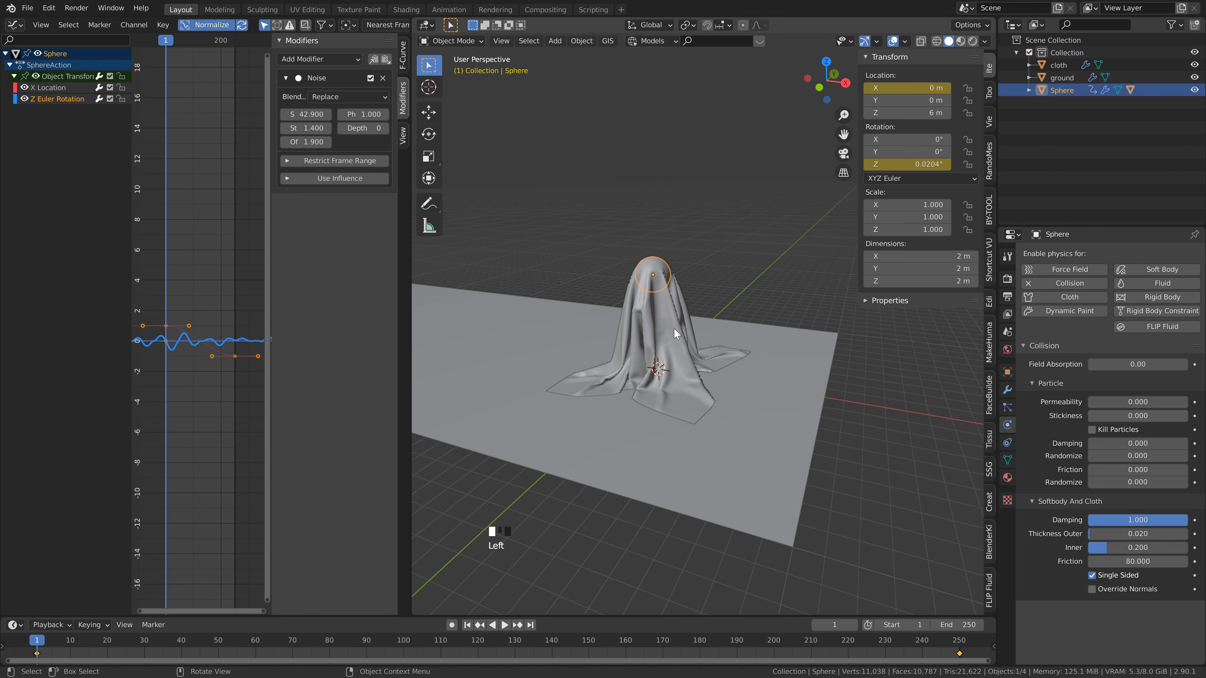
left_click(680, 311)
middle_click_drag(680, 311, 685, 349)
scroll(692, 313, "up", 2)
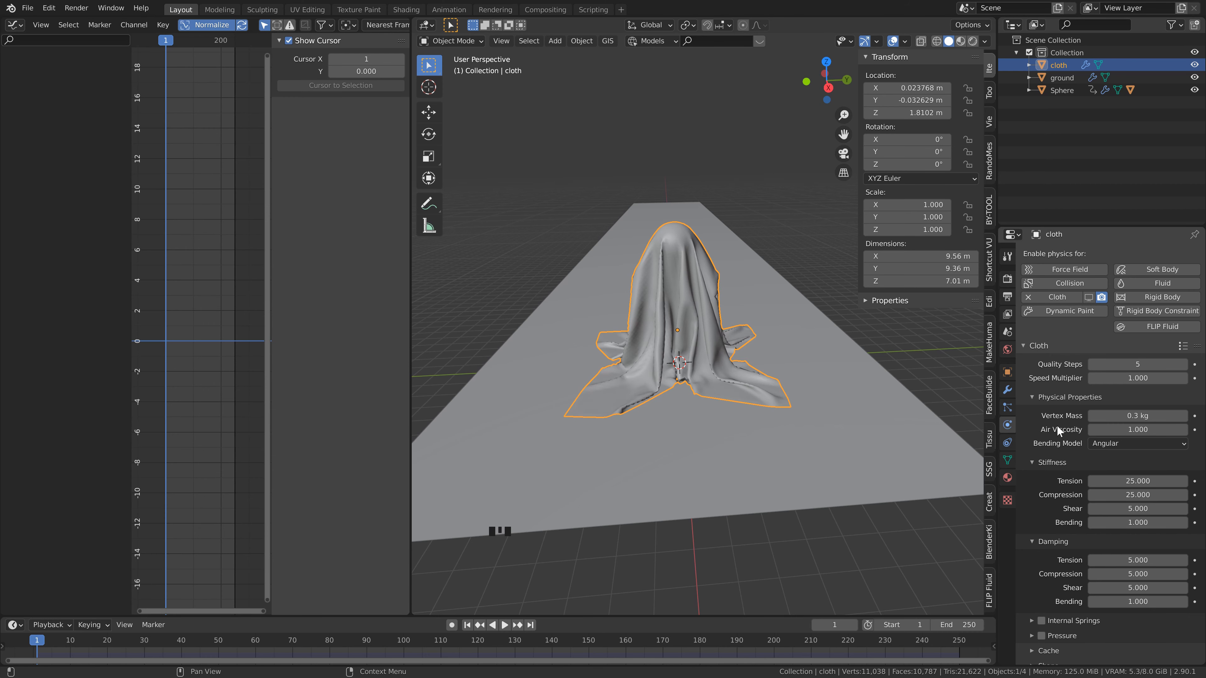
scroll(1056, 425, "down", 17)
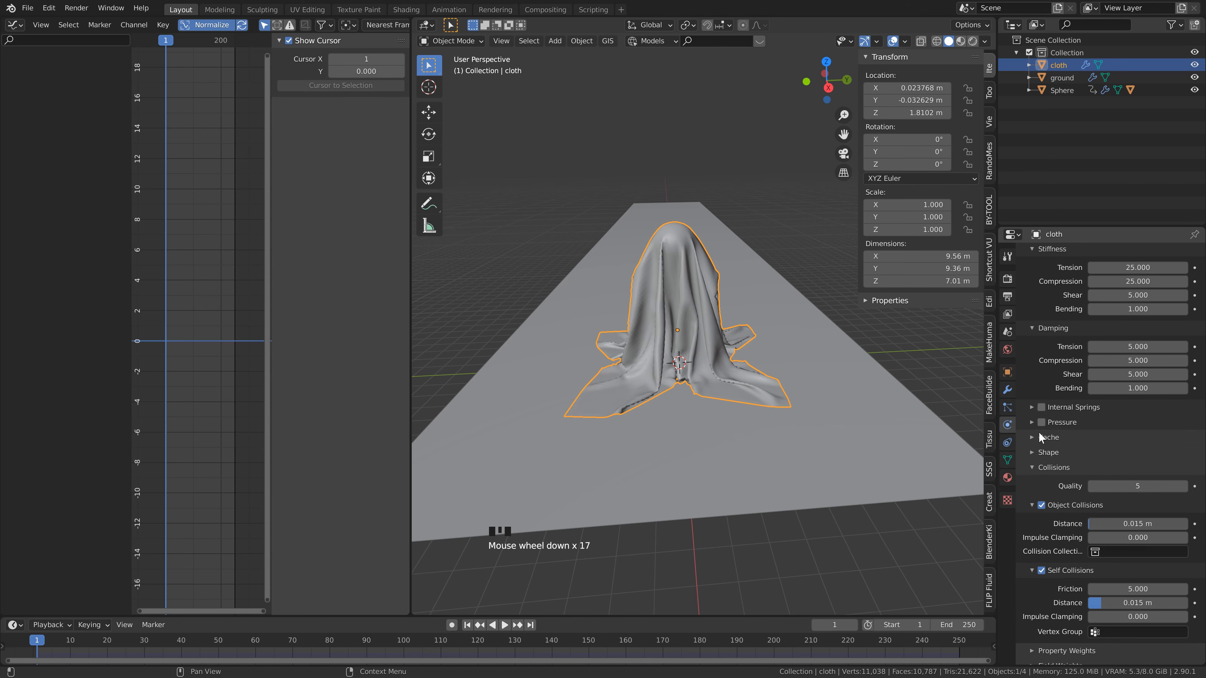
left_click(1042, 436)
scroll(1073, 458, "down", 3)
Step: Join the Graph Editor area into the 3D viewport so the viewport takes over its space
left_click_drag(411, 366, 391, 366)
right_click(392, 366)
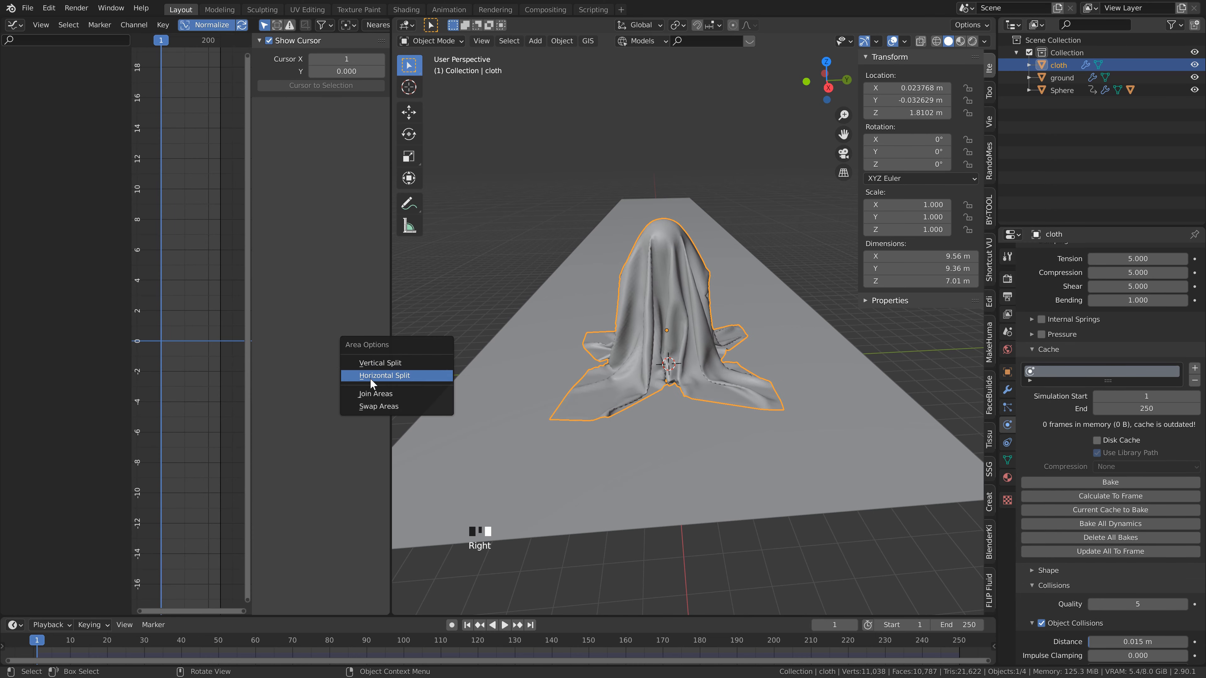
left_click(374, 393)
left_click(227, 392)
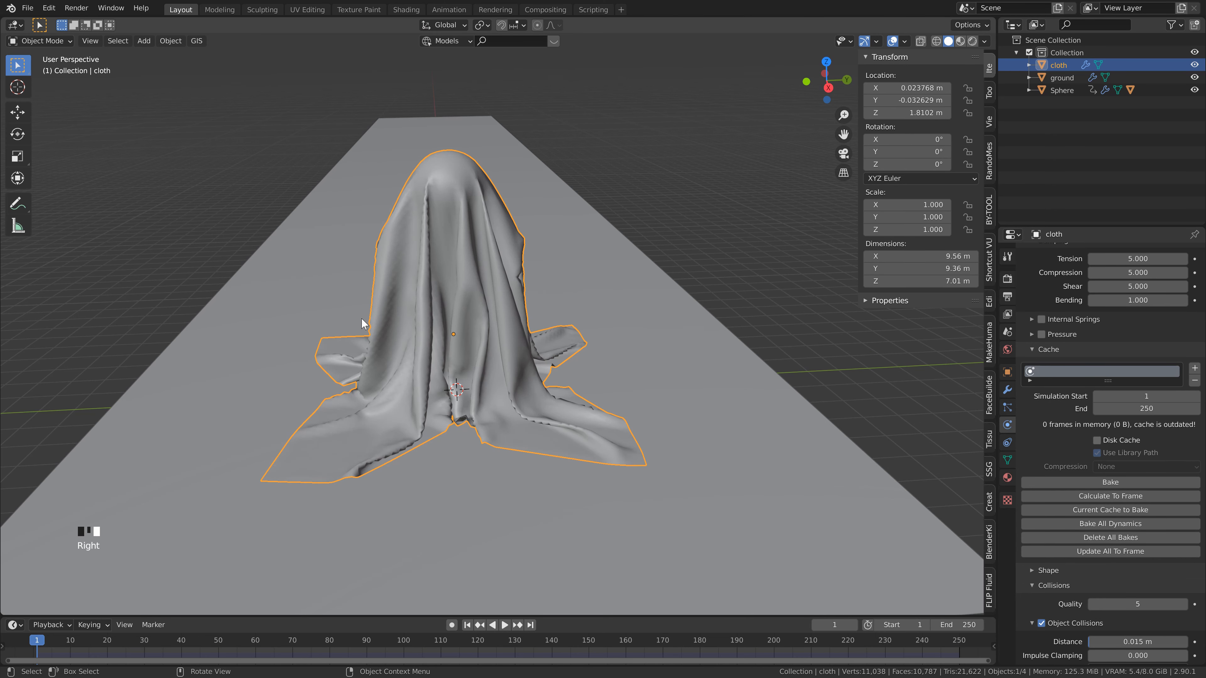
scroll(362, 323, "down", 5)
middle_click_drag(576, 348, 532, 351)
Step: Set the cloth cache's simulation end to 120 and enable the Cloth simulation in the viewport
left_click(1148, 404)
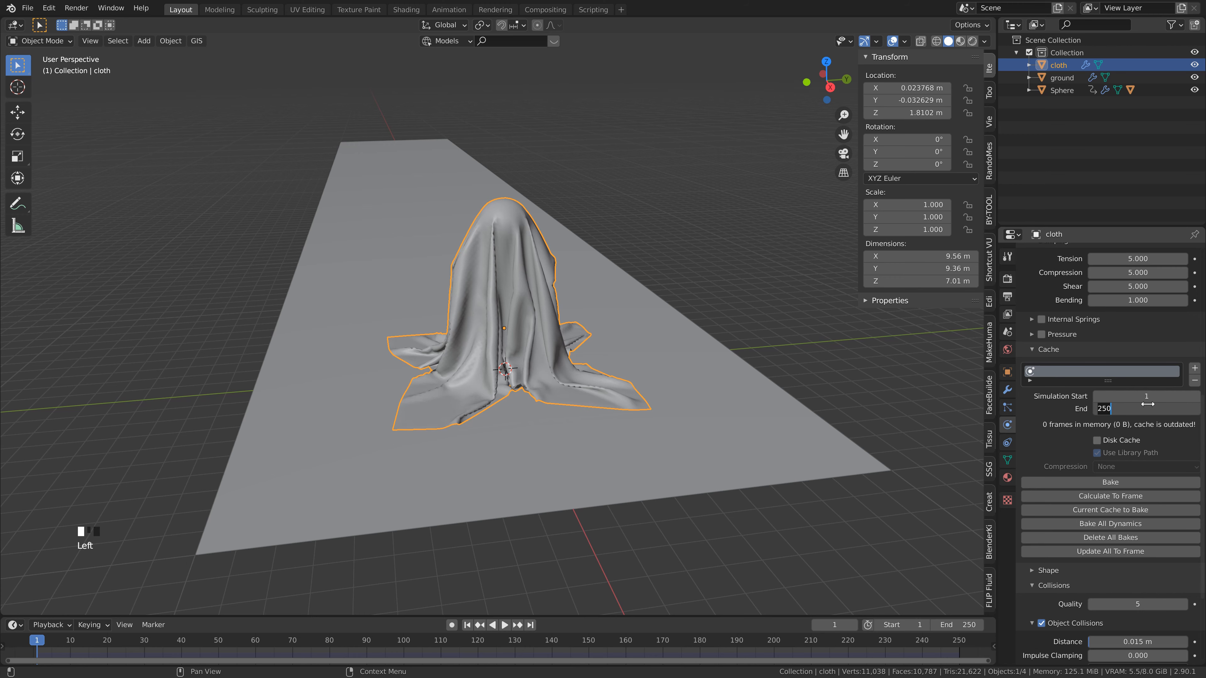
type("120")
key("Return")
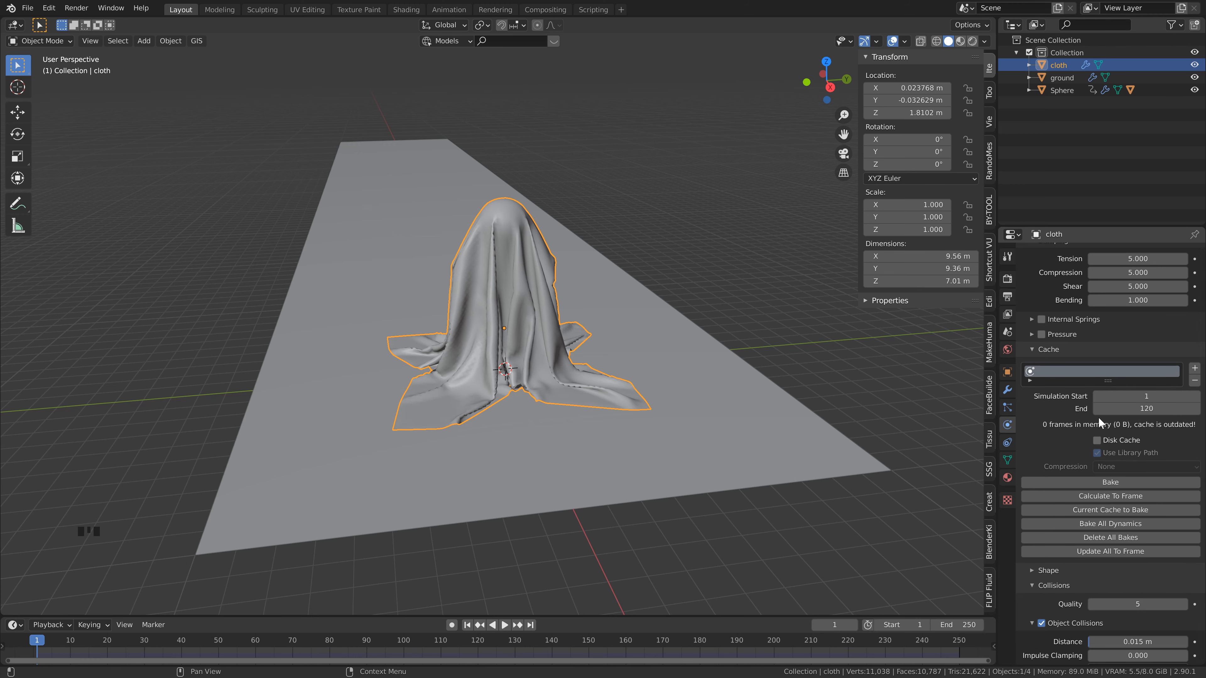
scroll(1074, 453, "up", 6)
scroll(1074, 453, "up", 20)
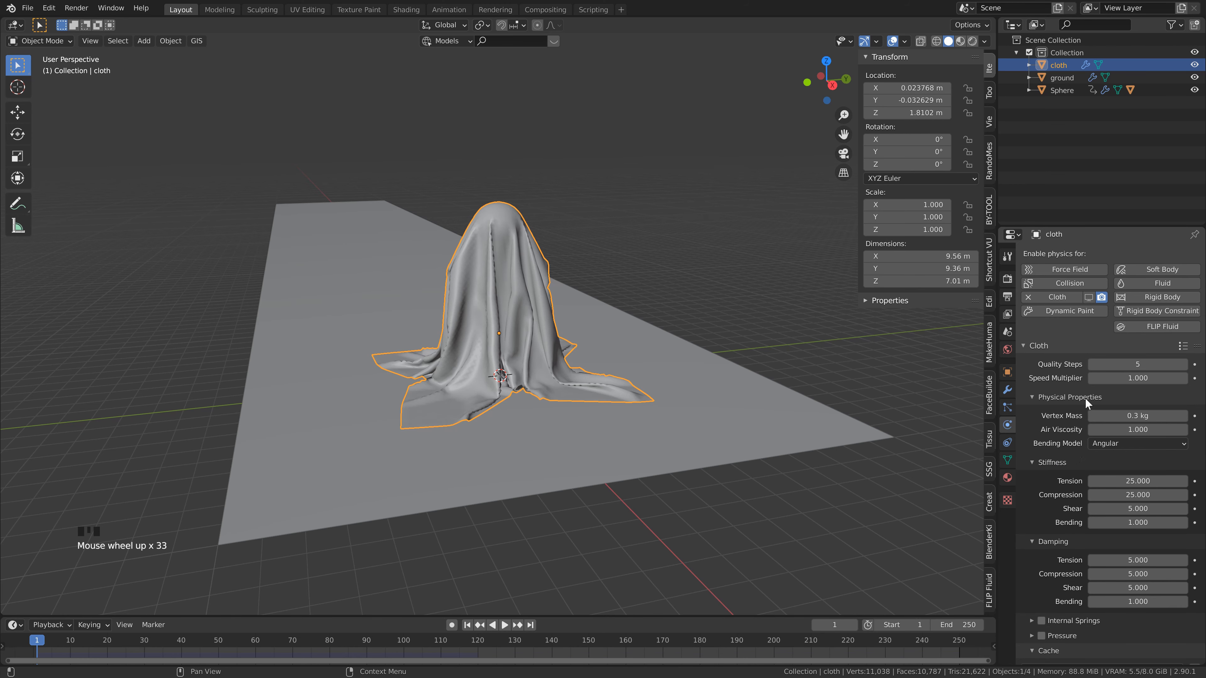
left_click(1088, 297)
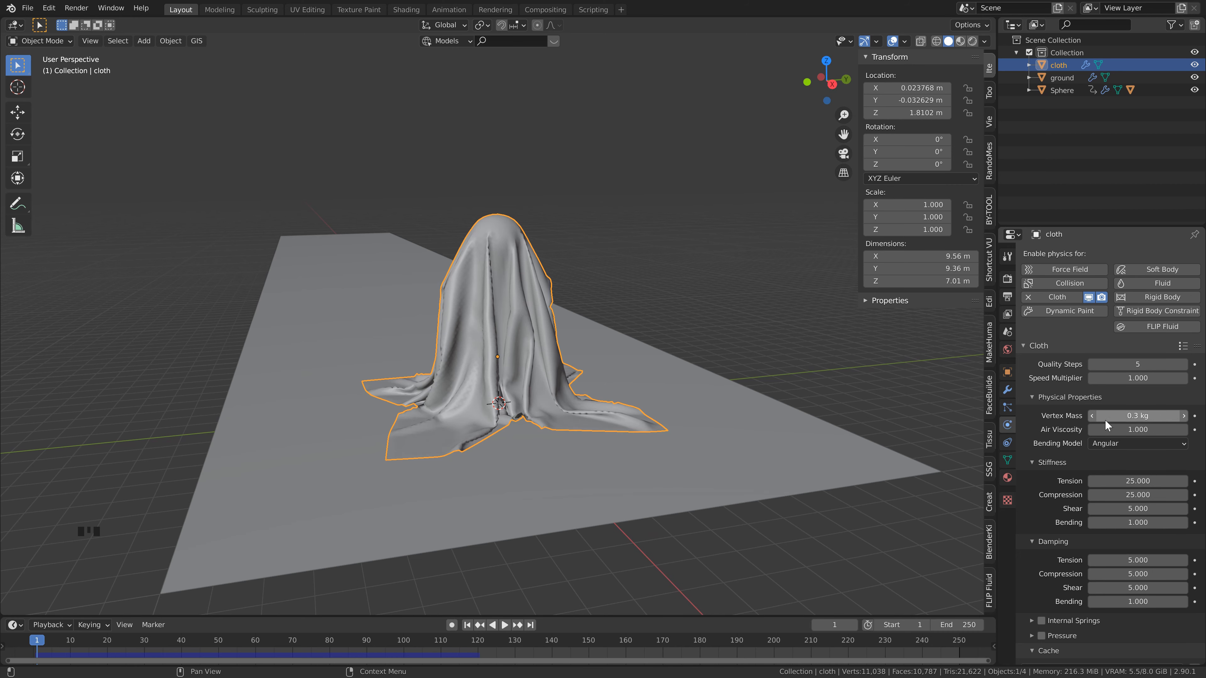
Step: Set the cloth's vertex mass to 1 kg and bake its simulation cache
left_click(1135, 416)
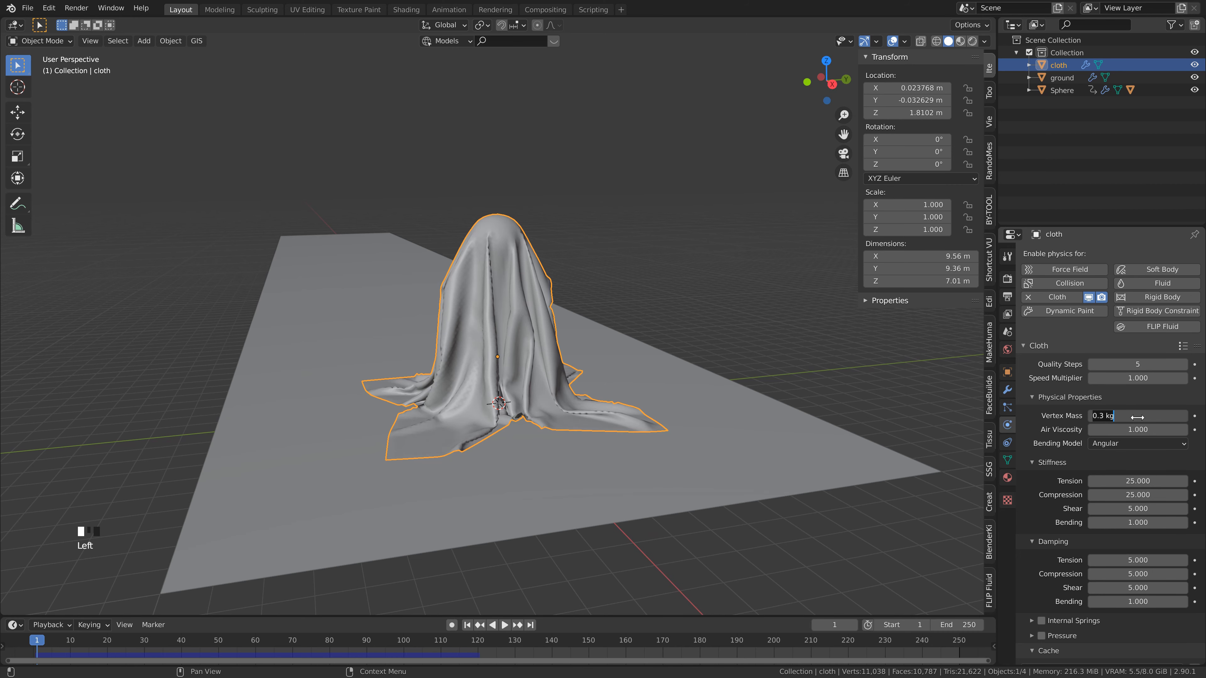
type("1")
key("Return")
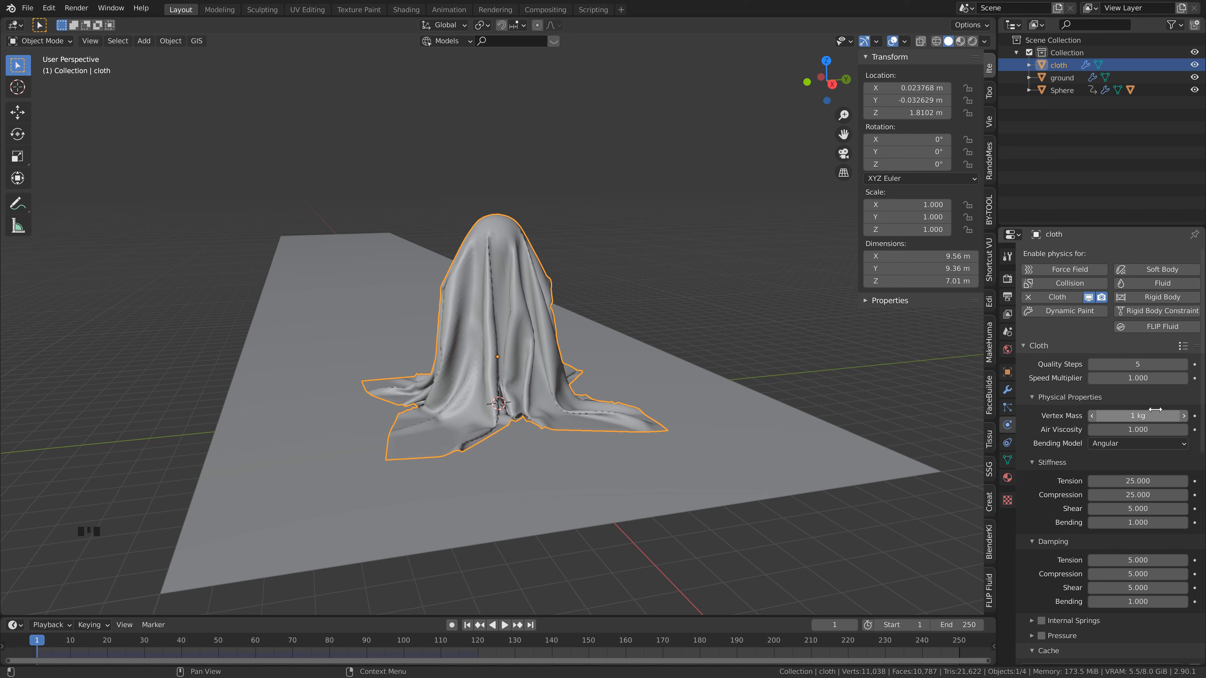
scroll(1062, 459, "down", 20)
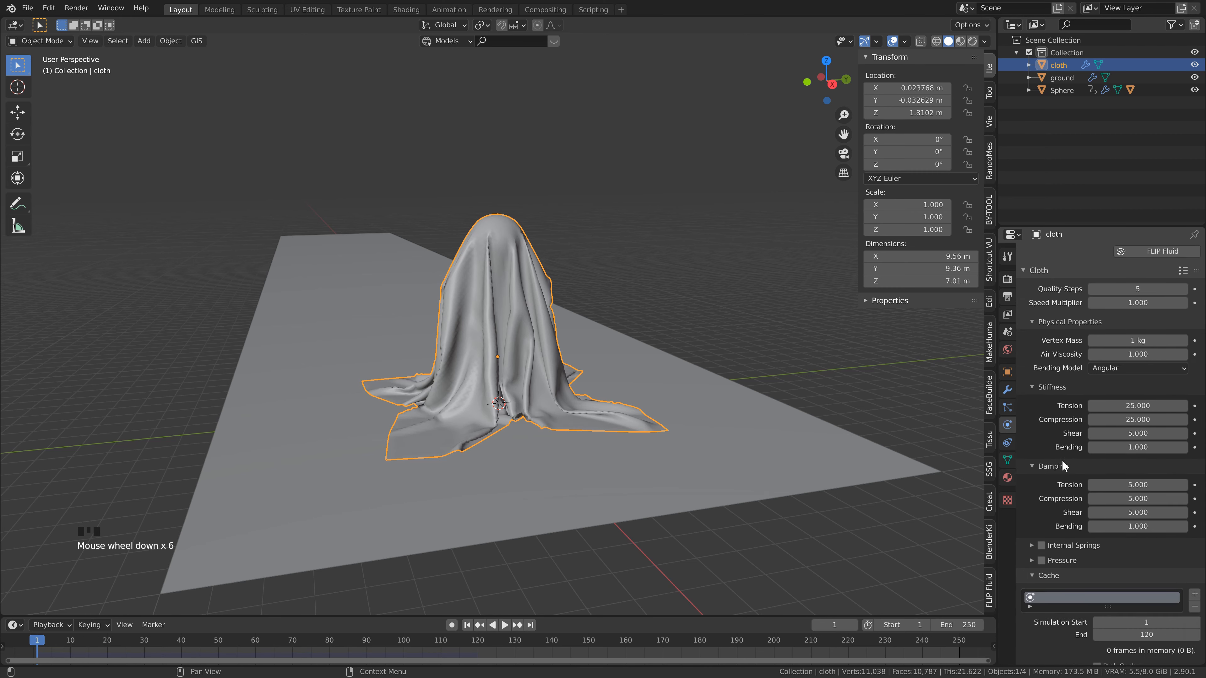
scroll(1061, 461, "down", 5)
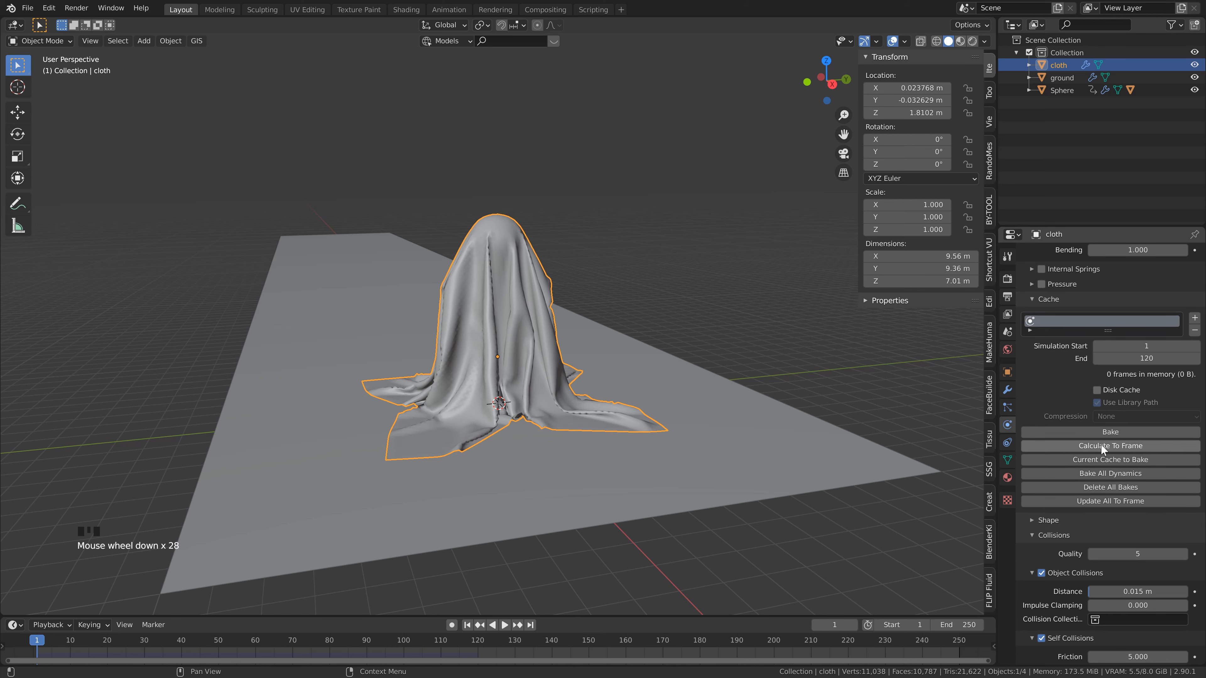
left_click(1127, 433)
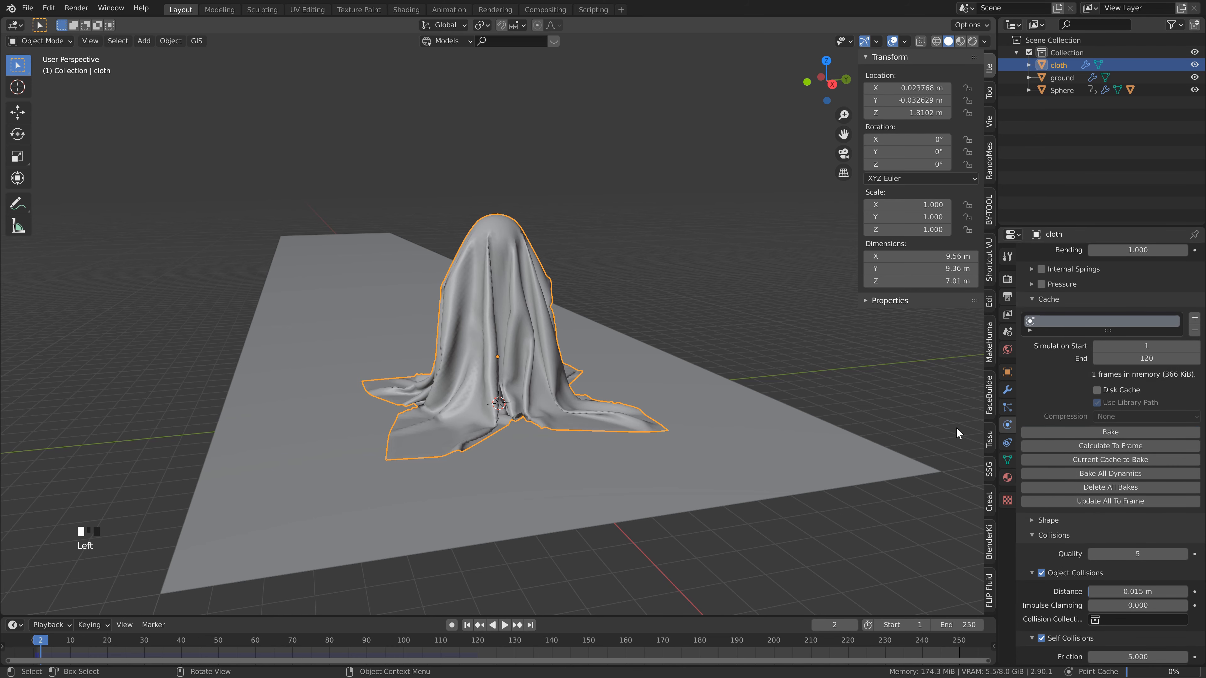
Step: Play the baked cloth animation through to about frame 120 and examine the ghost's drape
key("space")
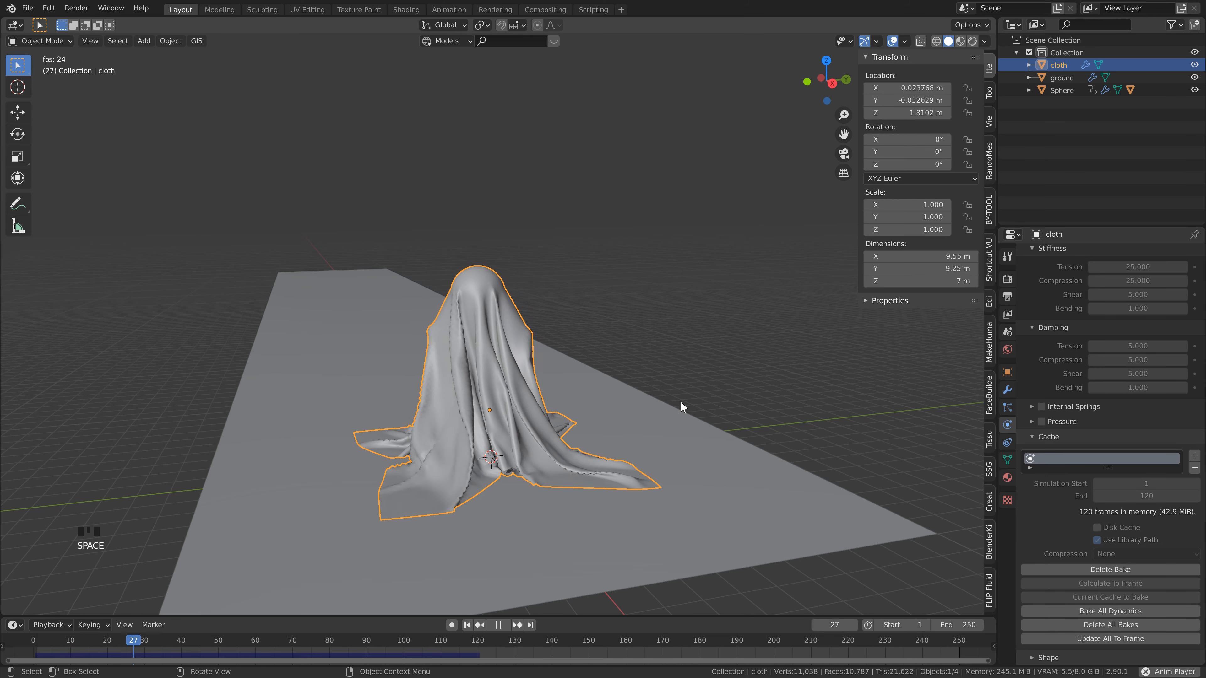
key("space")
key("space")
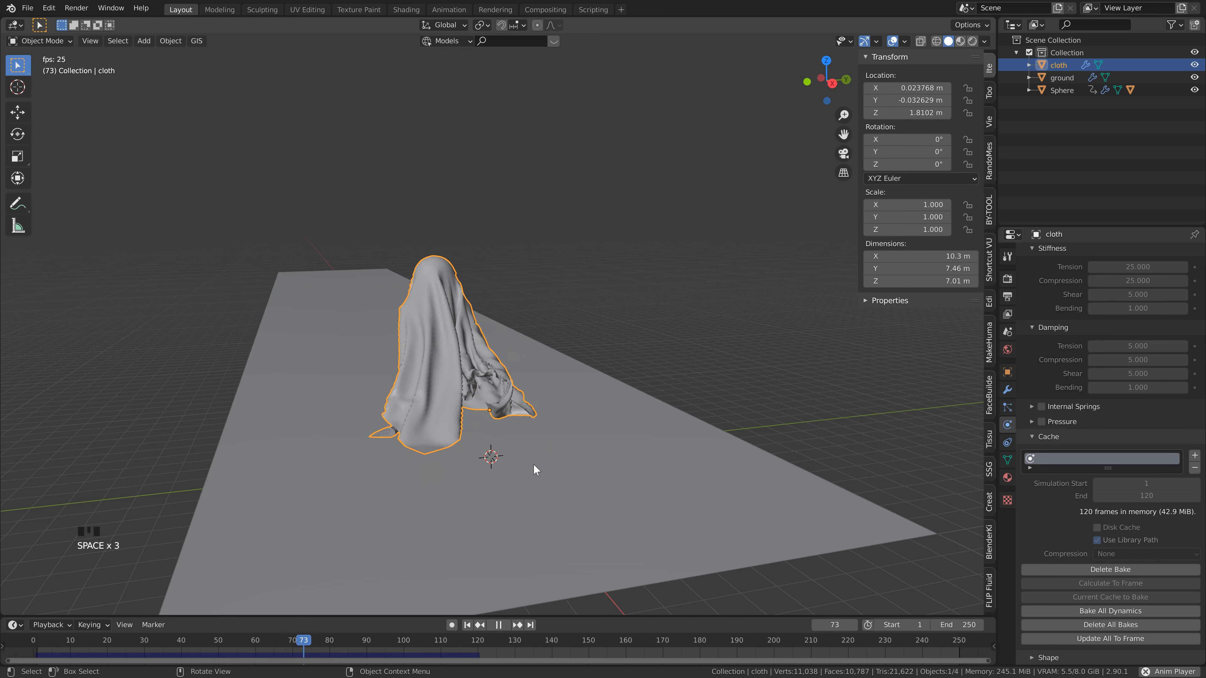
key("space")
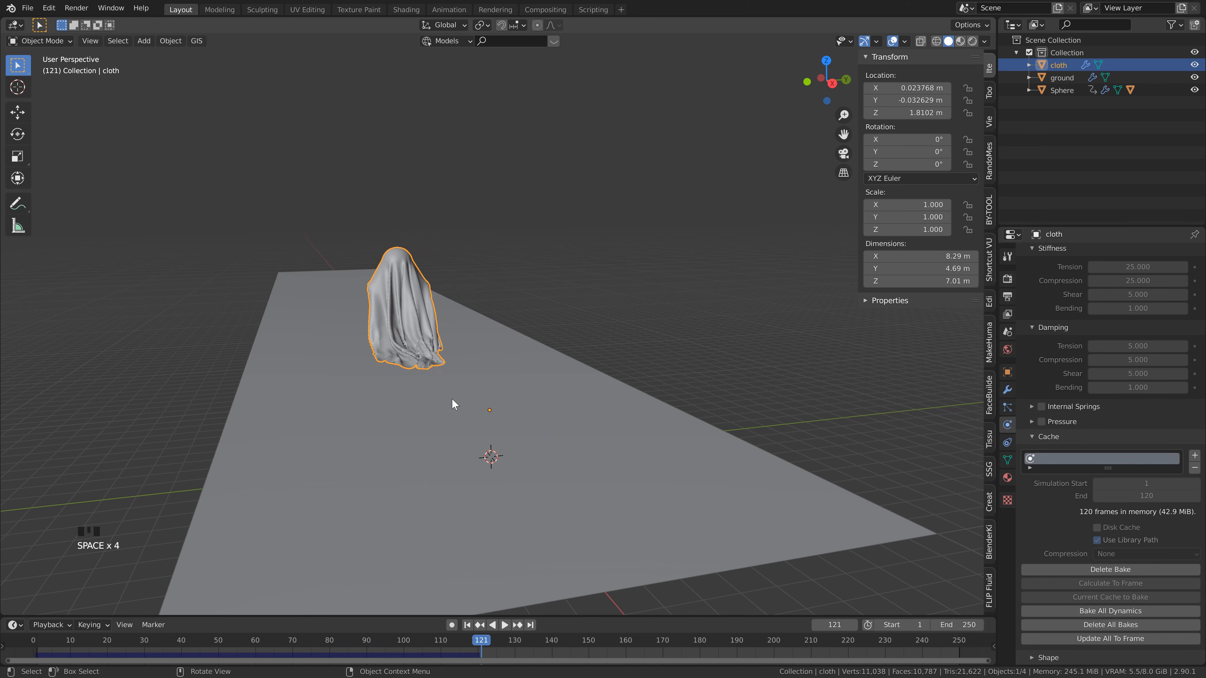
middle_click_drag(452, 401, 480, 376)
Step: Apply the cloth object's Cloth modifier at frame 120 and return to frame 1
left_click(1007, 389)
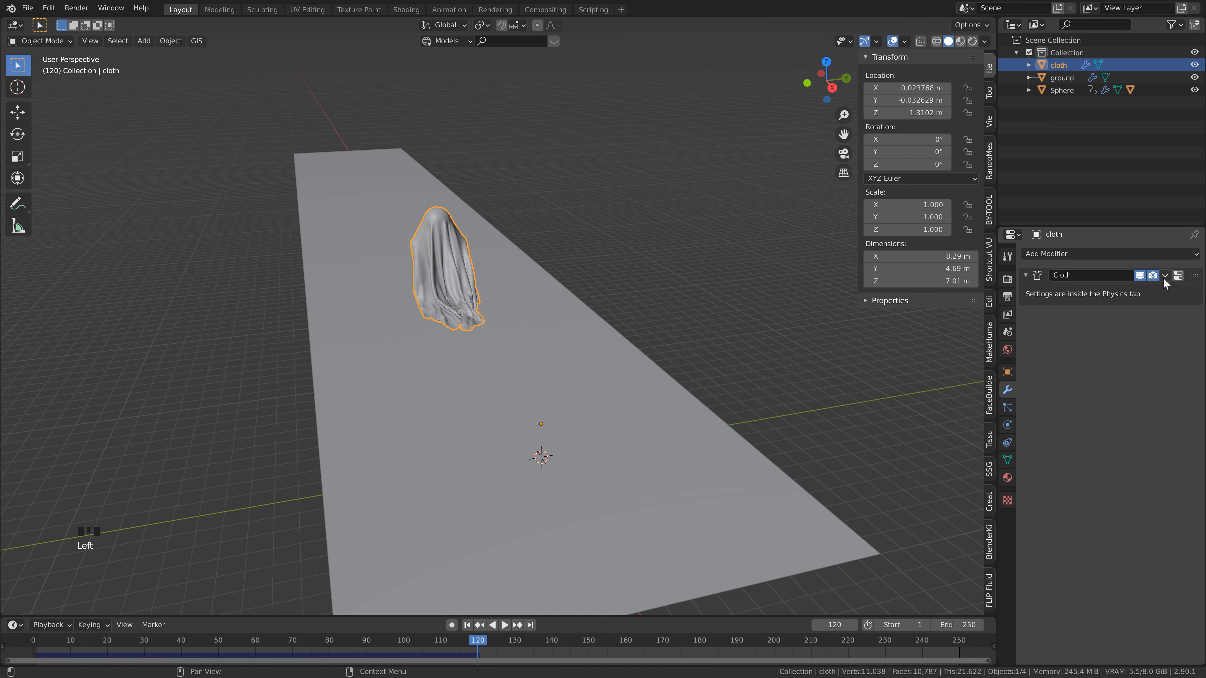
left_click_drag(1162, 277, 1147, 292)
middle_click_drag(593, 350, 664, 351, "shift")
left_click(467, 625)
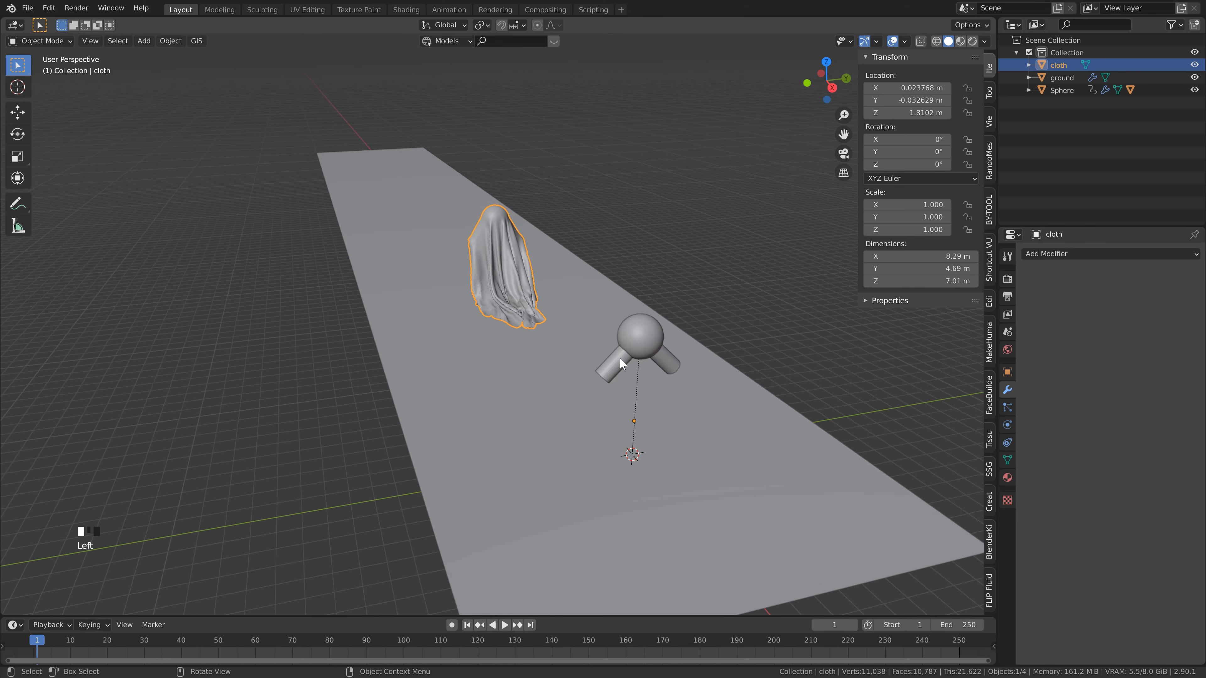
middle_click_drag(439, 367, 662, 269)
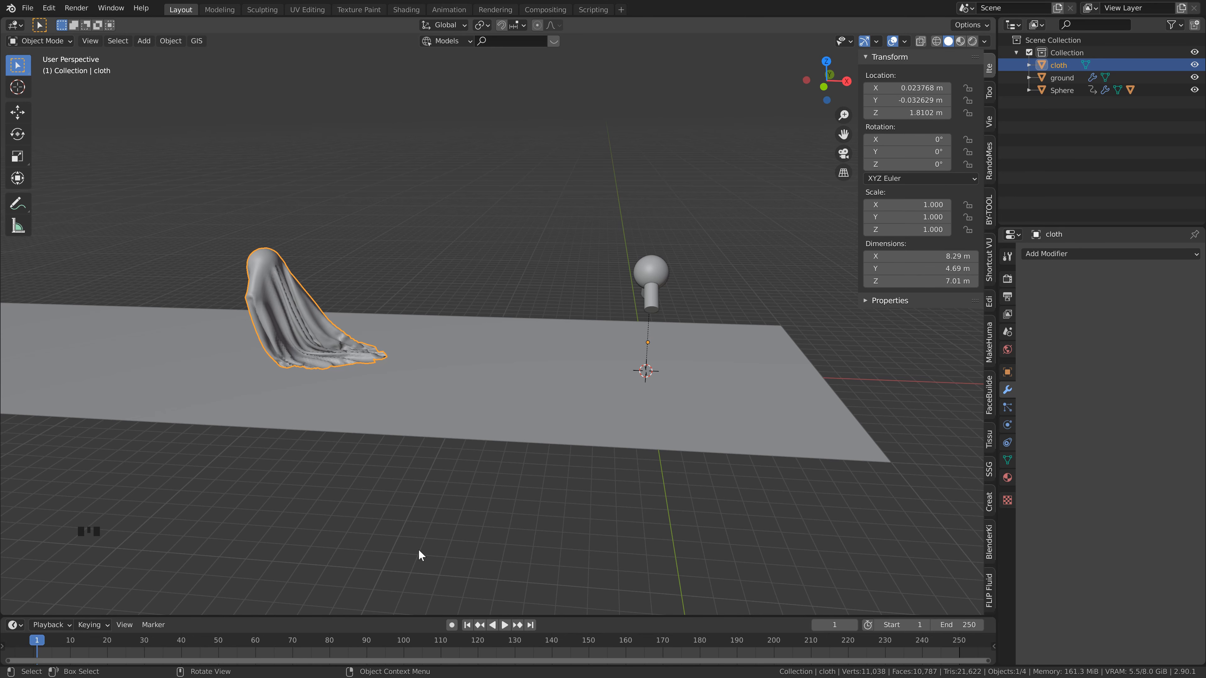
Step: Go to frame 120, select the sphere under the cloth and copy its X location value
left_click(478, 640)
middle_click_drag(366, 261, 456, 302, "shift")
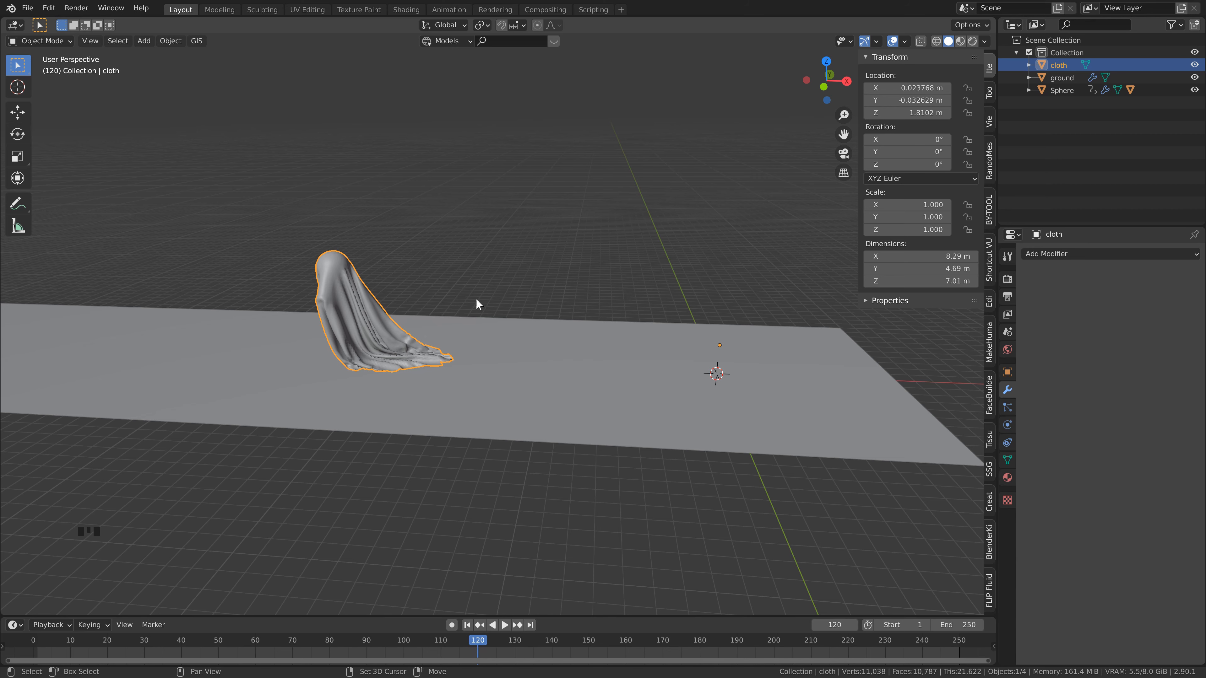
middle_click_drag(340, 265, 441, 261, "shift")
left_click(442, 262)
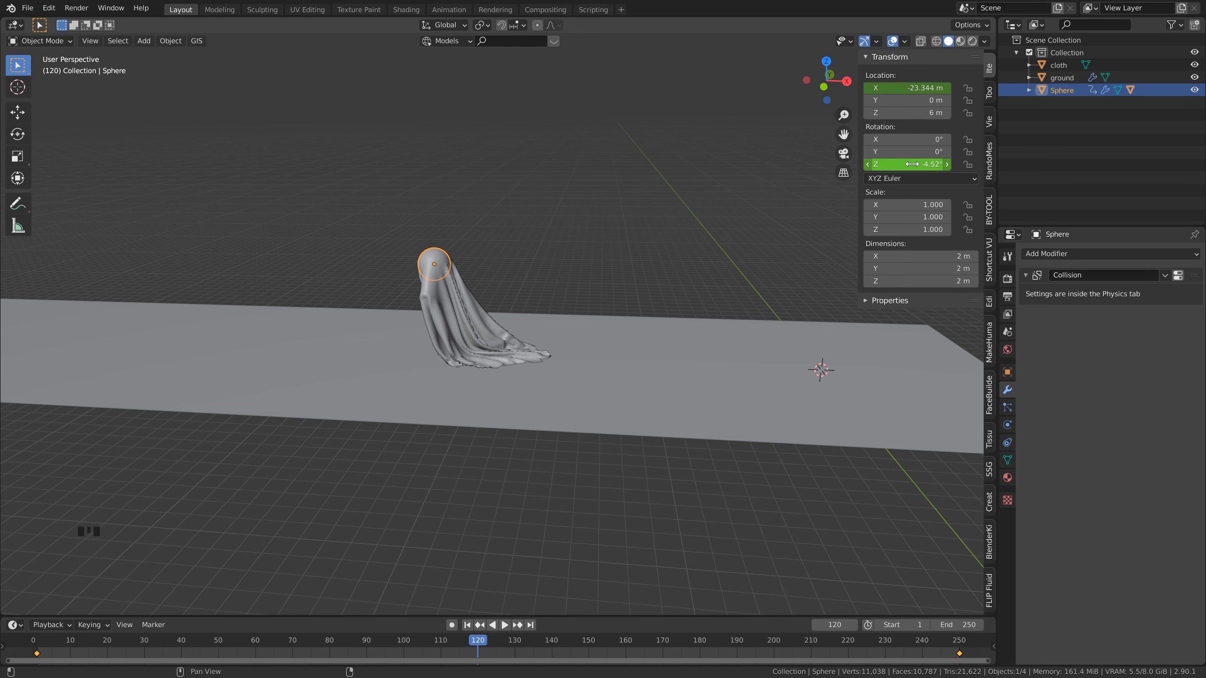
left_click(918, 89)
key("ctrl+c")
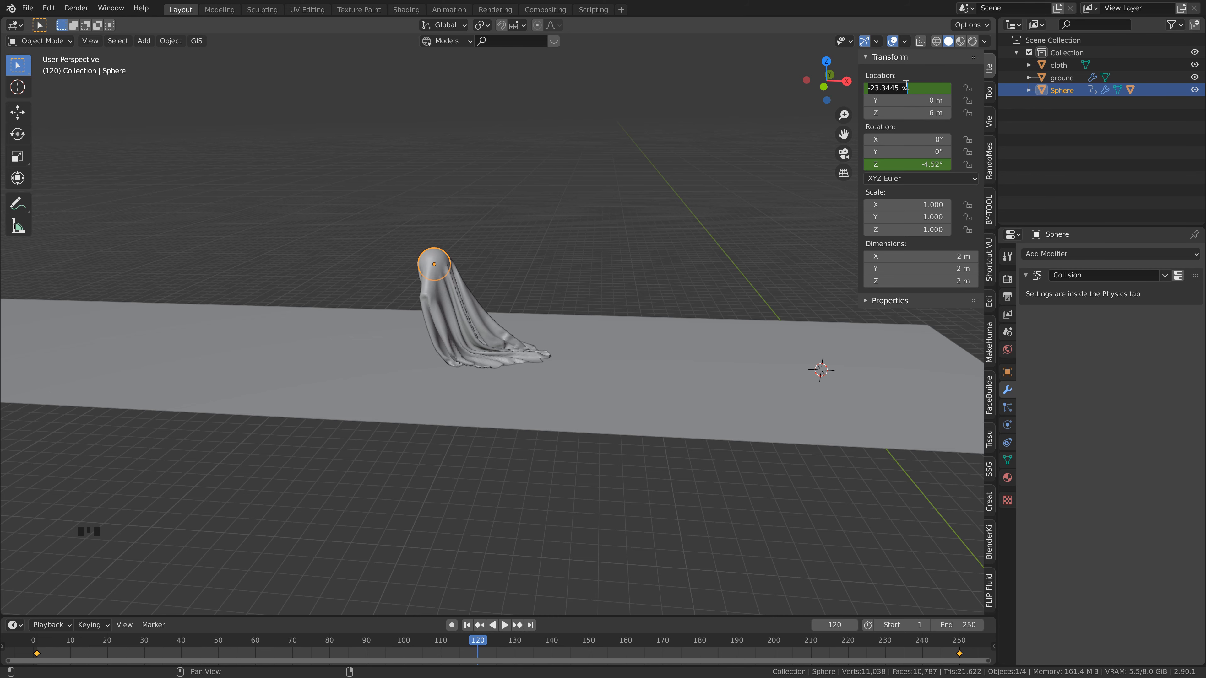
Step: Return to frame 1 and paste the sphere's copied X location, -23.3445 m, into the cloth's X location
left_click(536, 261)
key("shift+Left")
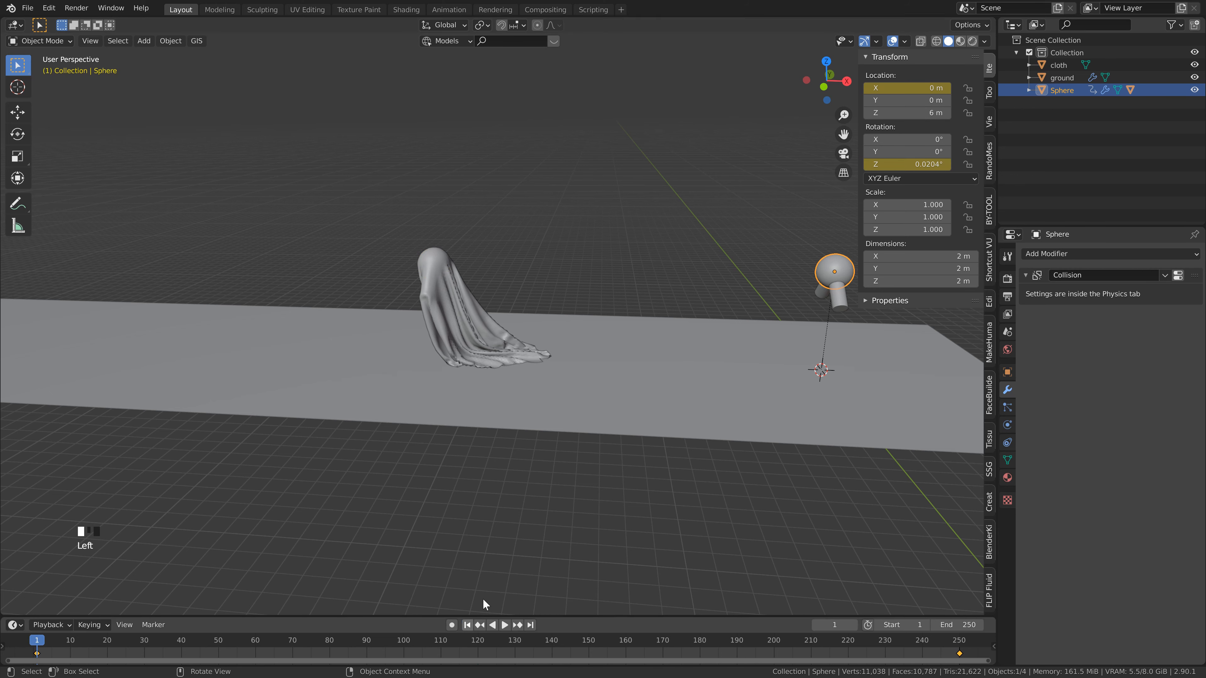
left_click(452, 275)
left_click(909, 88)
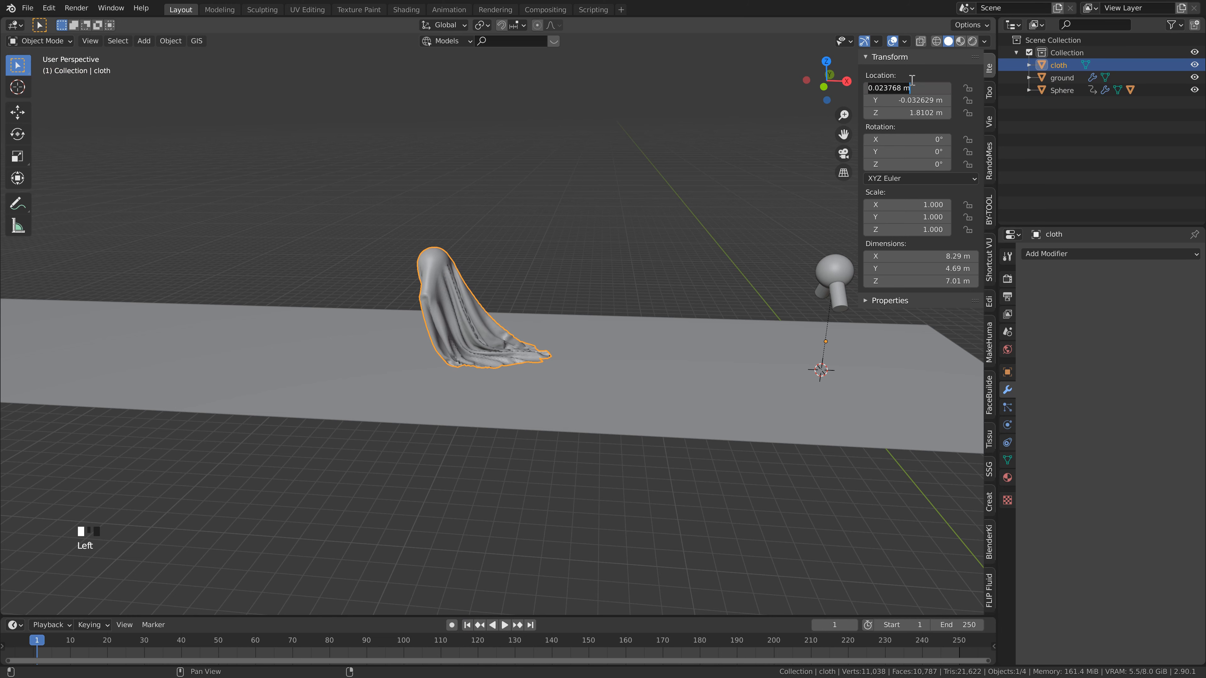
key("ctrl+v")
key("Return")
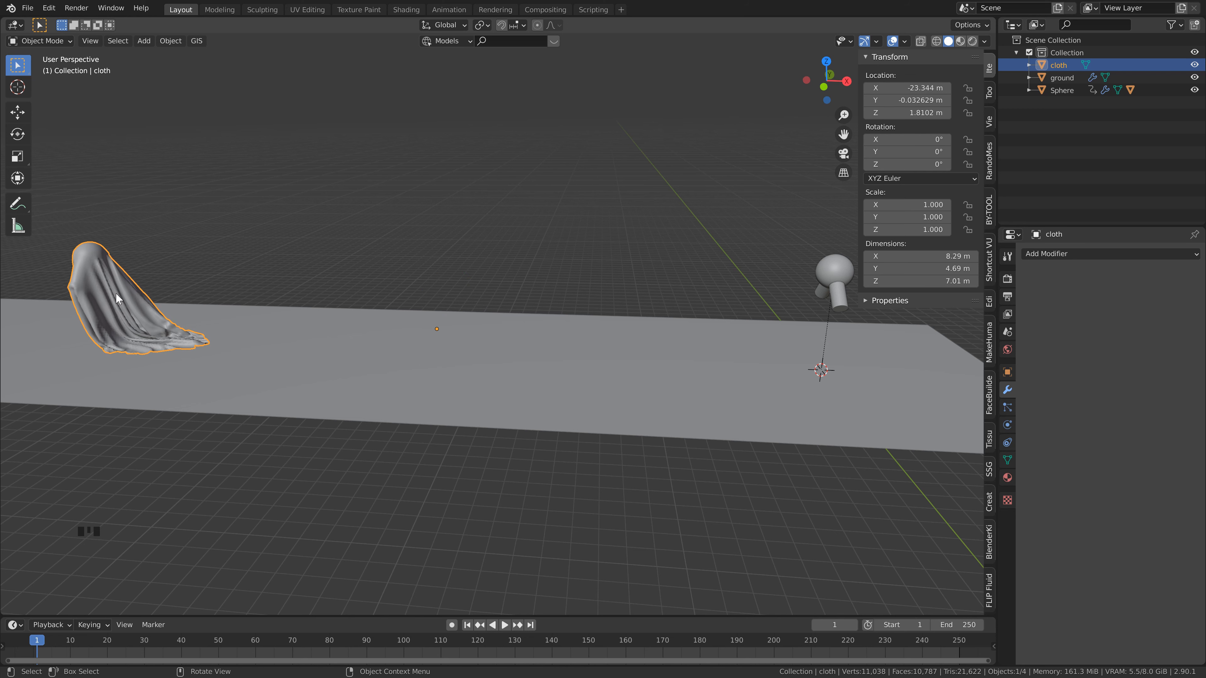
Step: Remove the minus sign from the cloth's X location, making it 23.3445 m
left_click(910, 88)
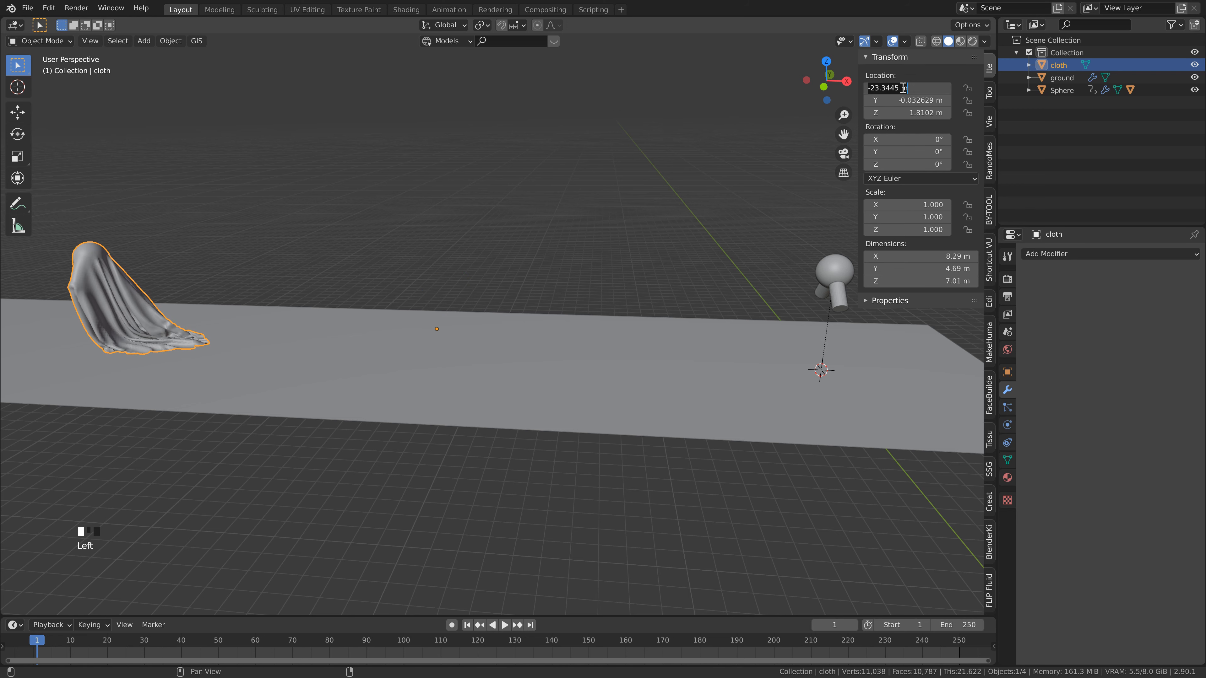
left_click(872, 88)
key("BackSpace")
key("Return")
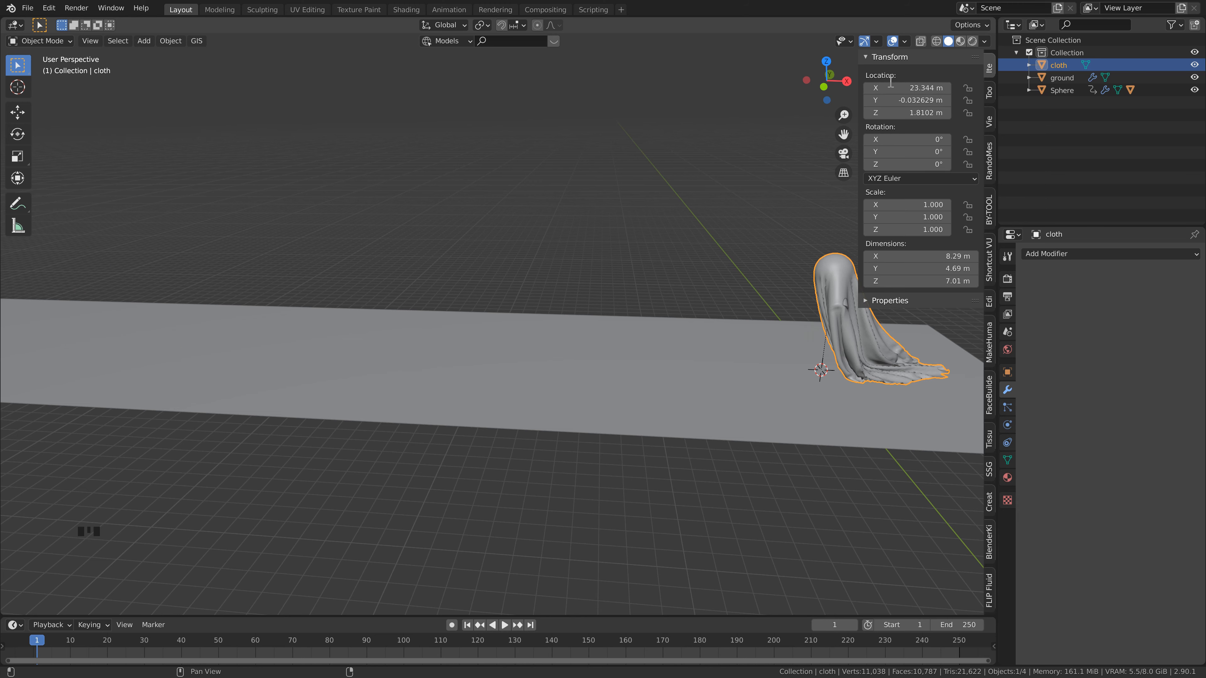
middle_click_drag(760, 240, 557, 287, "shift")
scroll(695, 274, "up", 2)
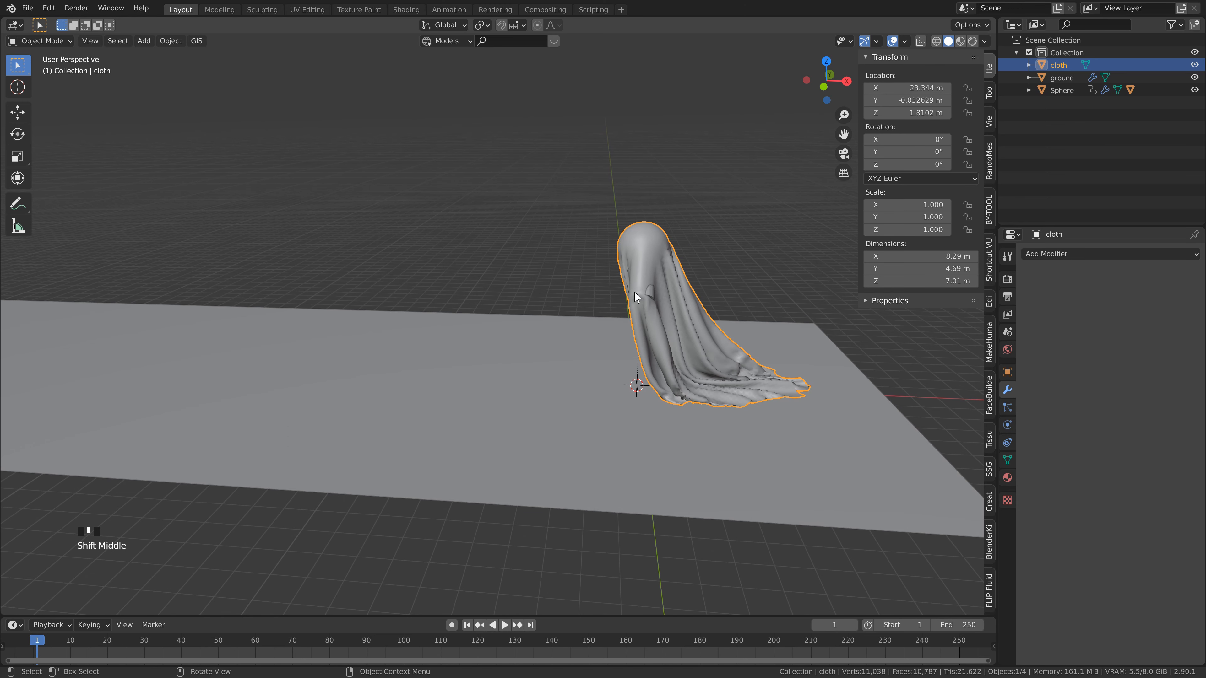
Step: Select the sphere, go to frame 120 and open its Z rotation value to read it
left_click(652, 240)
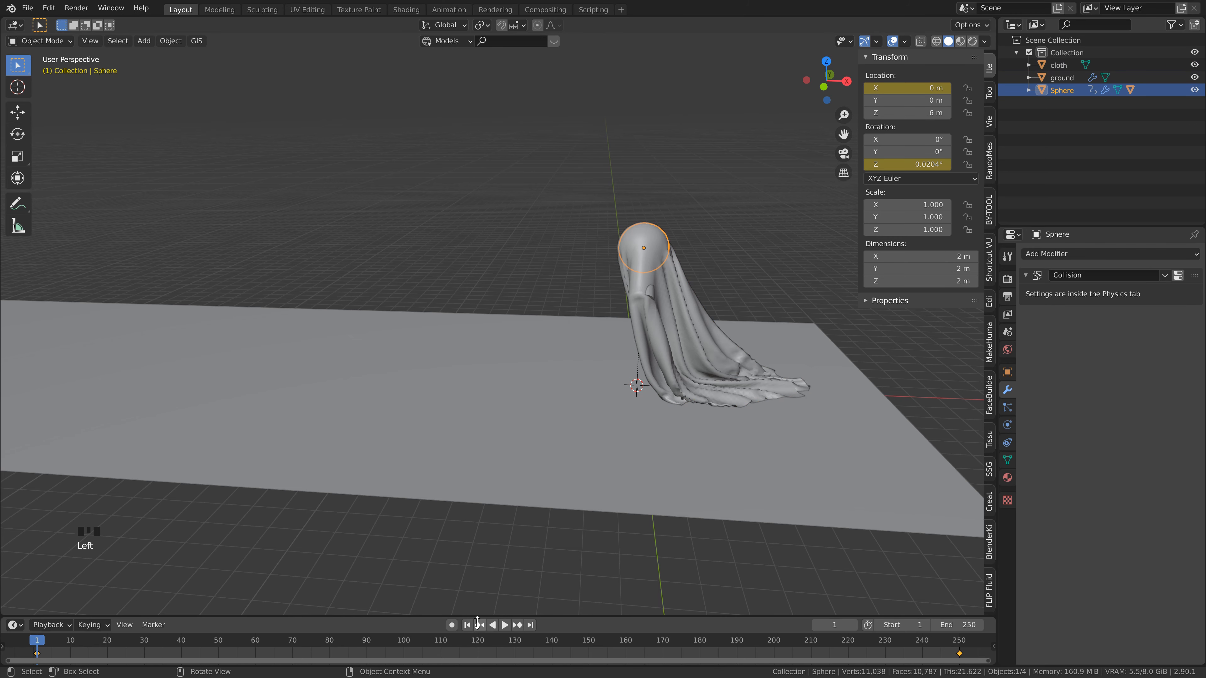
left_click(478, 641)
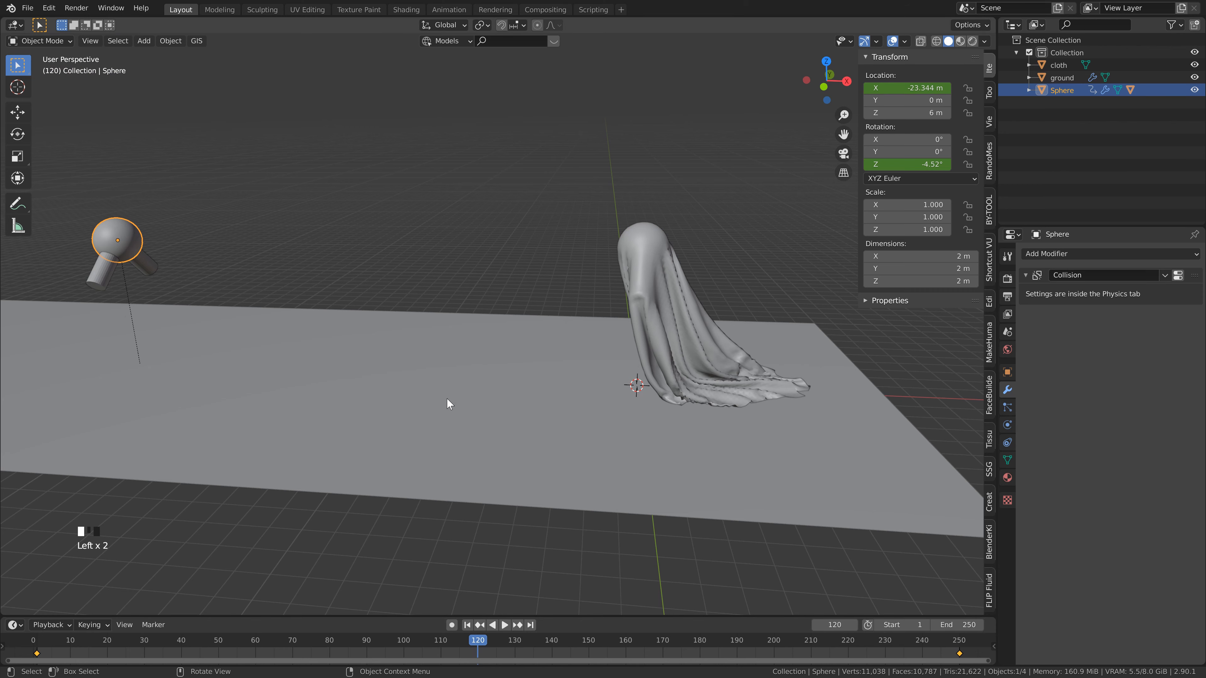
middle_click_drag(447, 406, 613, 333, "shift")
middle_click_drag(336, 222, 413, 208, "shift")
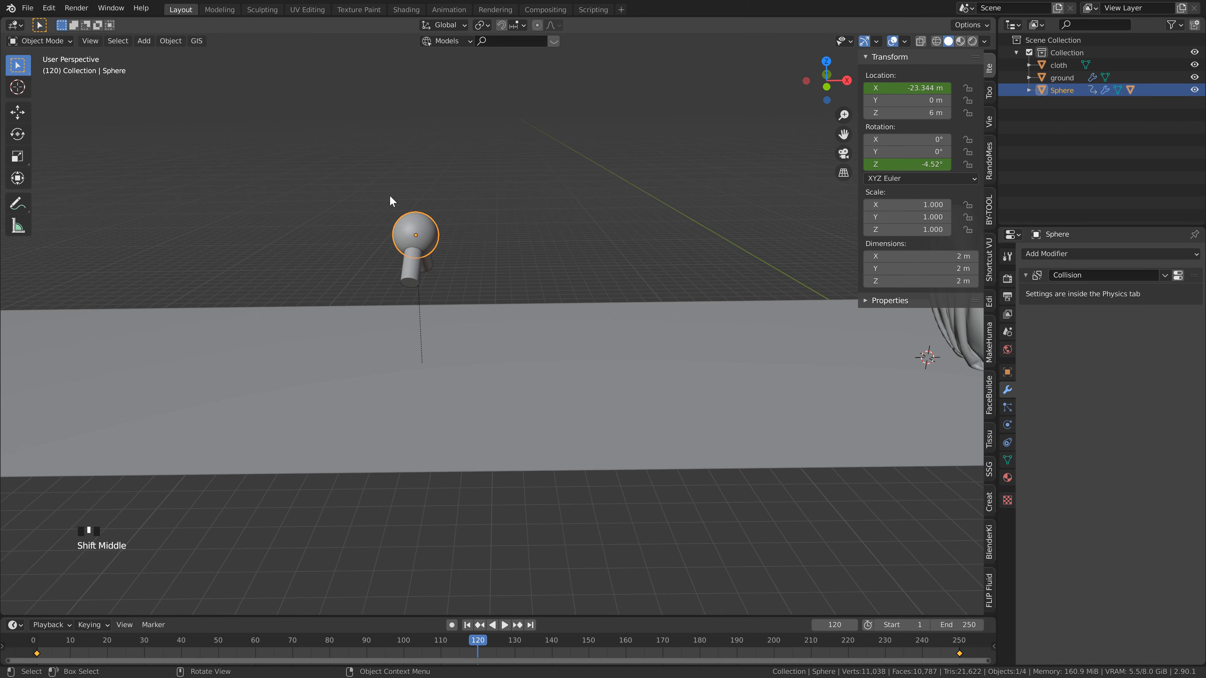
left_click(878, 165)
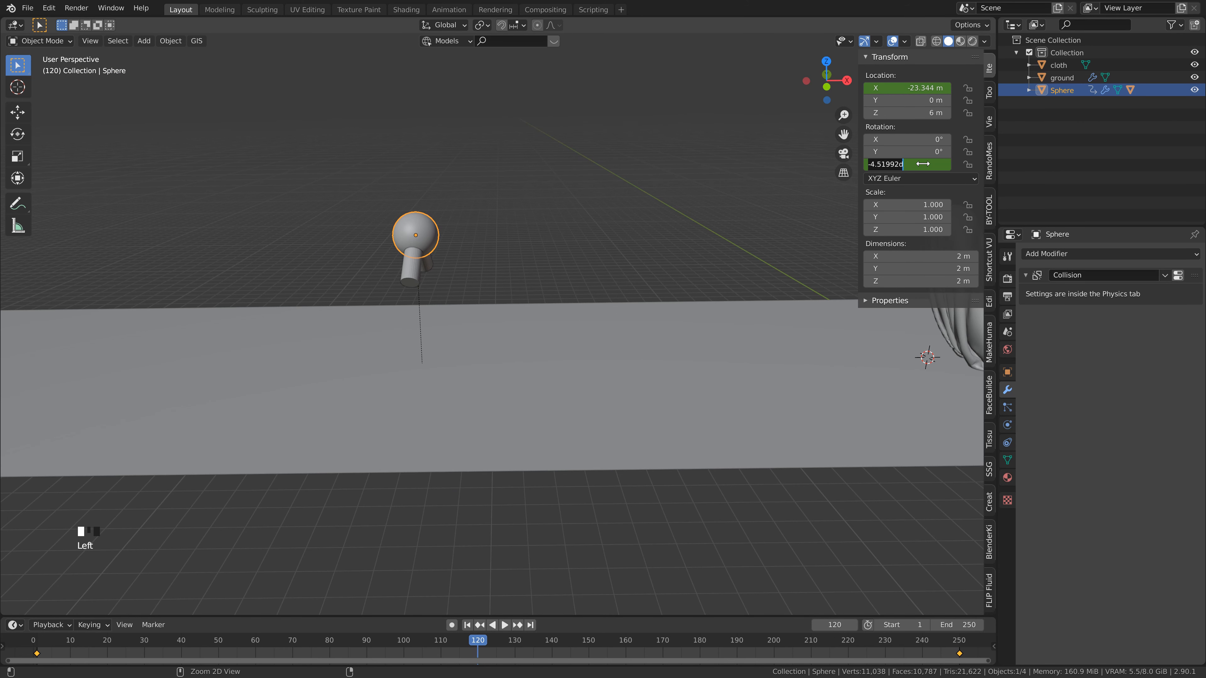
left_click(477, 244)
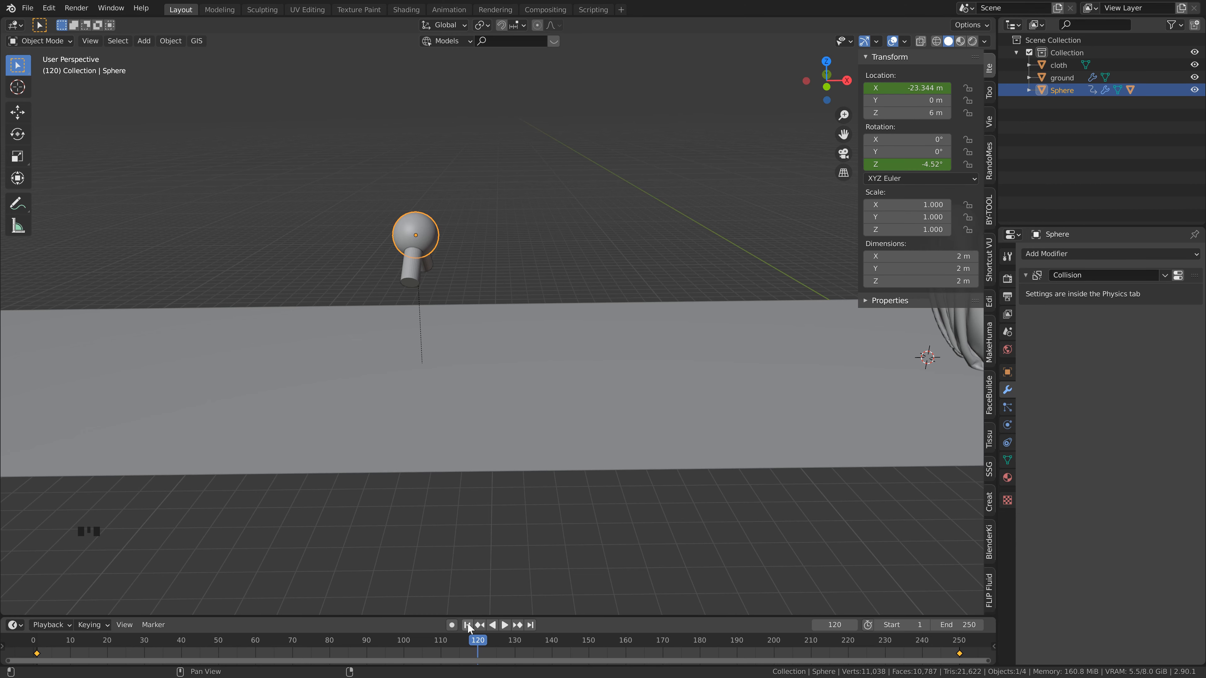
Step: Return to frame 1, set the sphere's Z rotation to -4.52° and replace the single keyframe on that channel
left_click(467, 626)
middle_click_drag(574, 428, 522, 427, "shift")
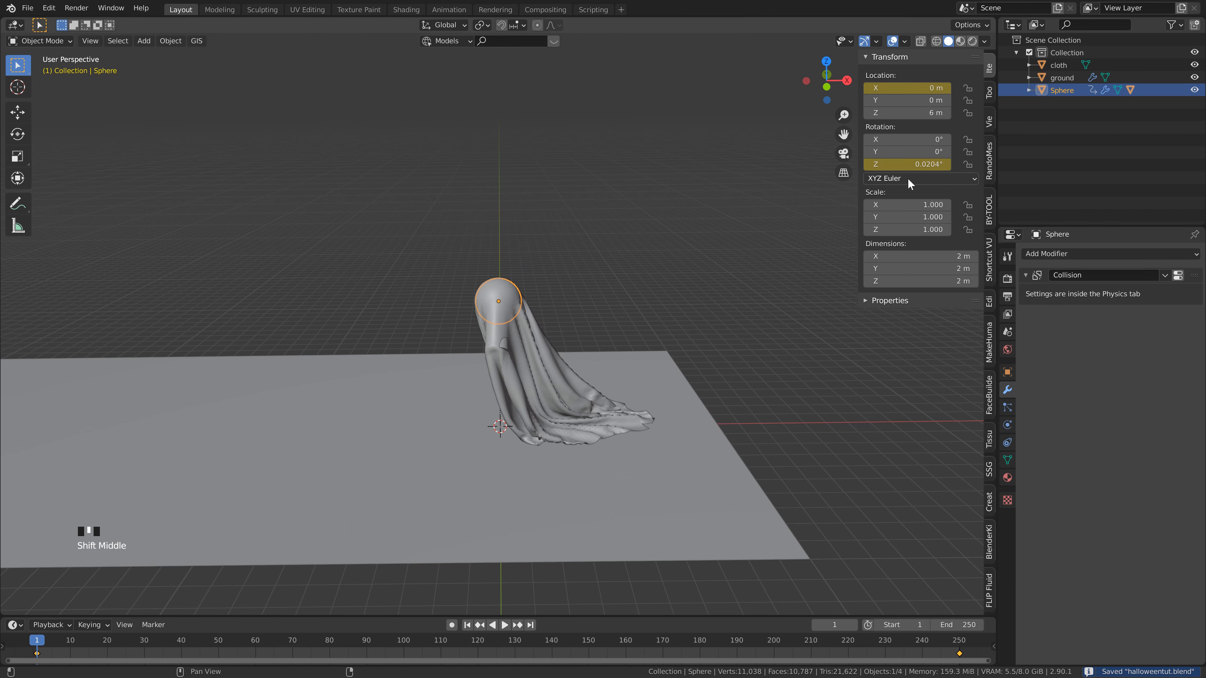
left_click(881, 166)
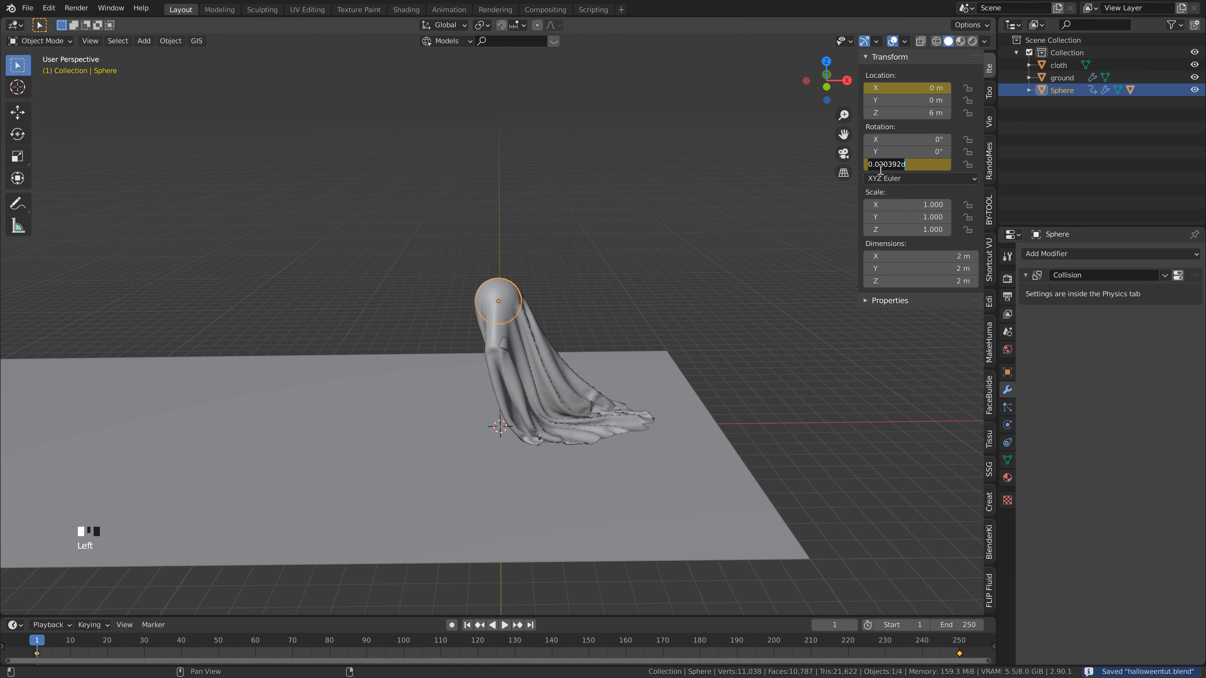
right_click(902, 163)
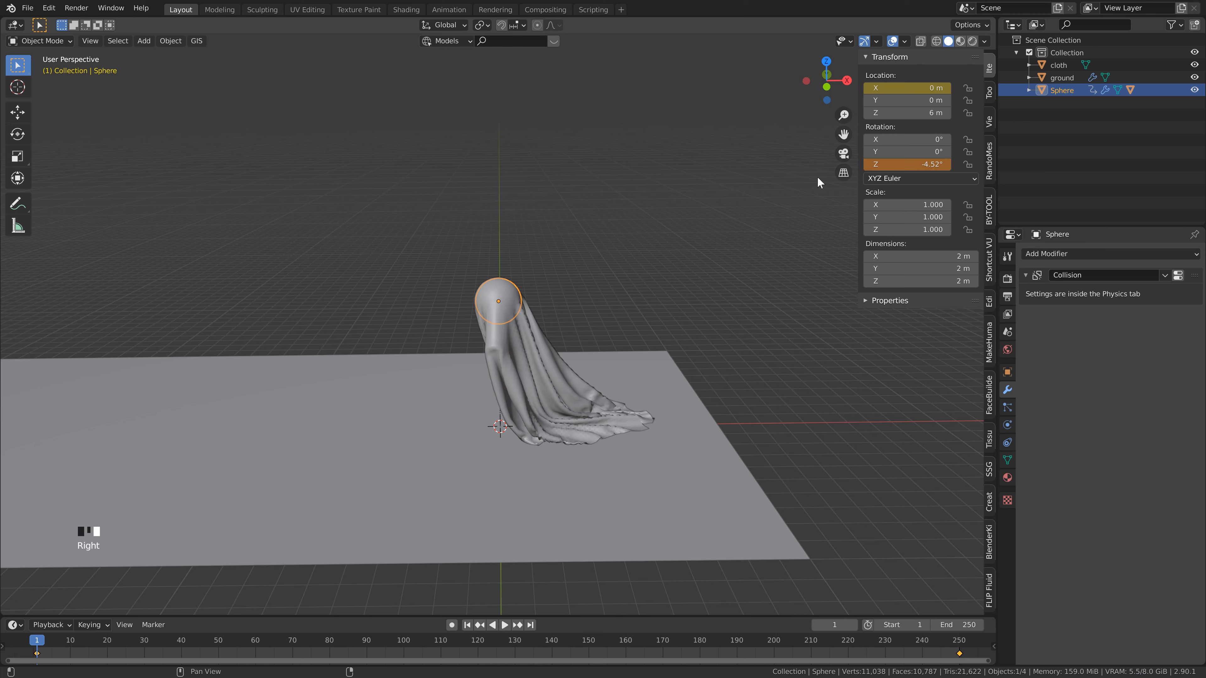
right_click(903, 164)
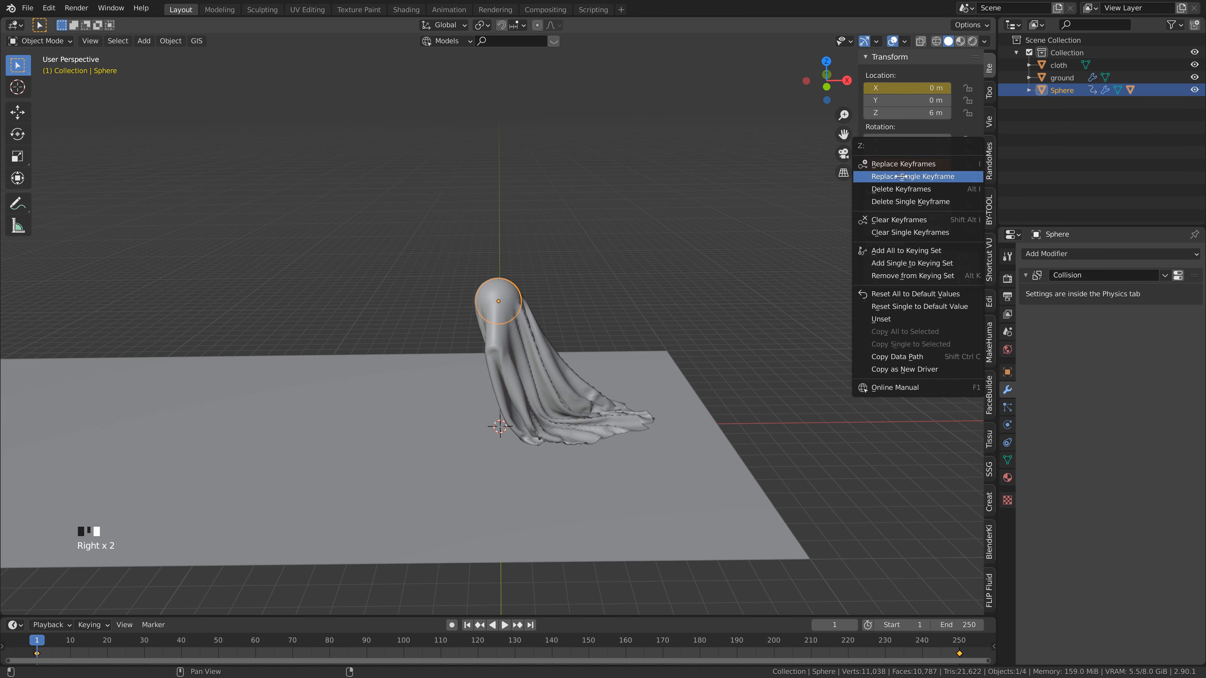
left_click(907, 176)
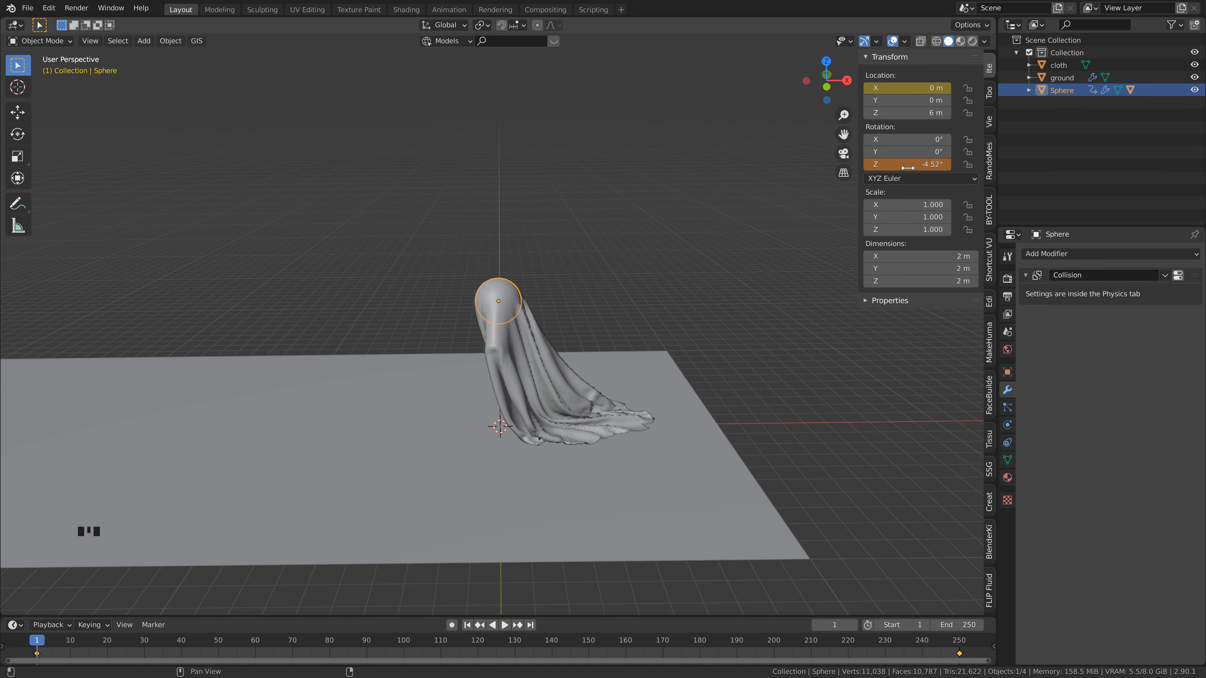
left_click(467, 625)
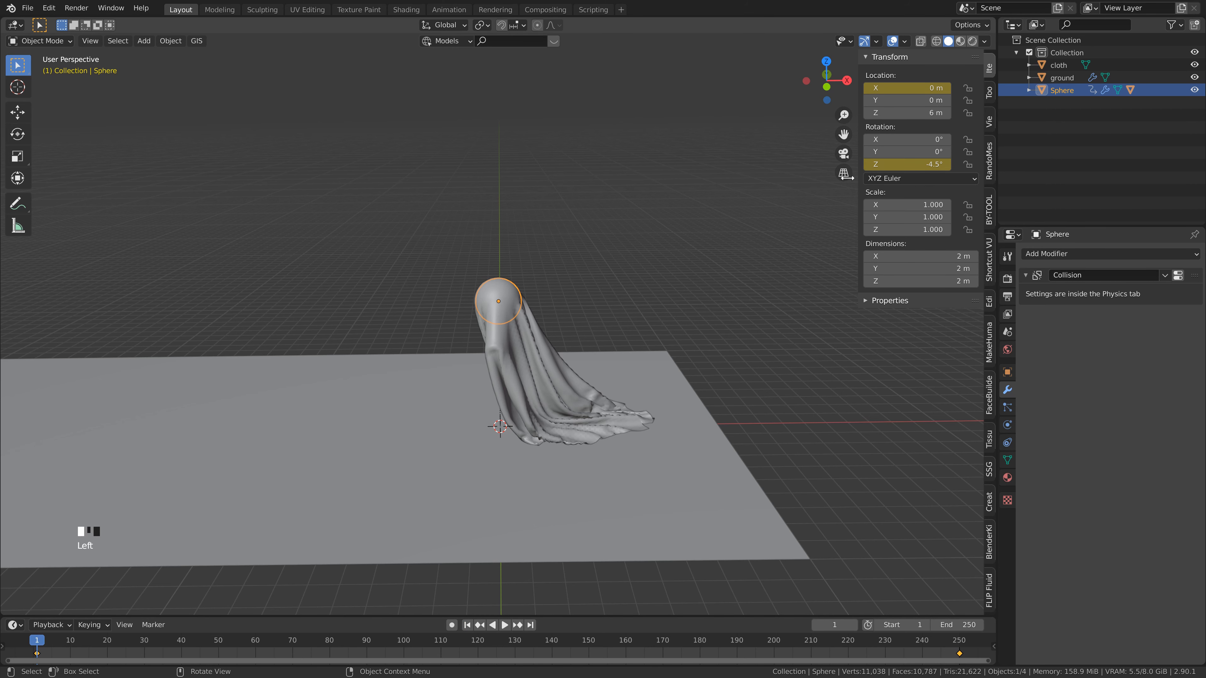
Step: Select the draped cloth object in the scene
scroll(521, 307, "up", 2)
middle_click_drag(521, 307, 458, 303)
scroll(609, 320, "down", 2)
middle_click_drag(674, 328, 535, 315, "shift")
scroll(513, 358, "up", 2)
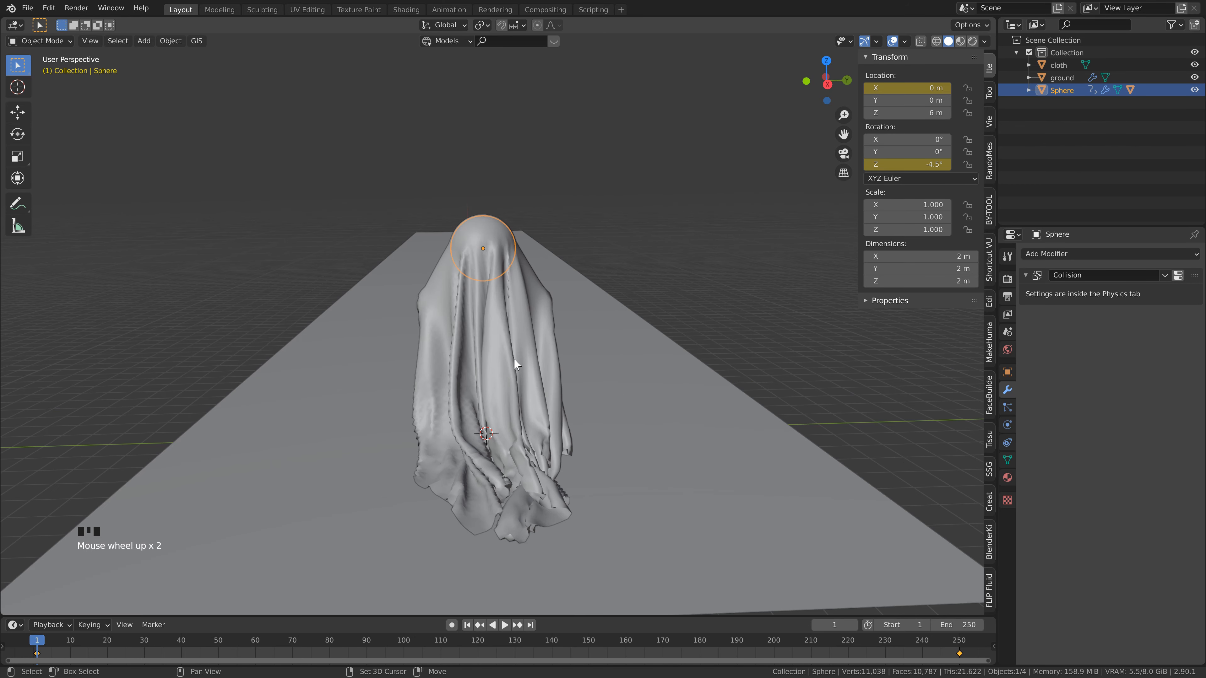
middle_click_drag(513, 358, 519, 349, "shift")
left_click(523, 351)
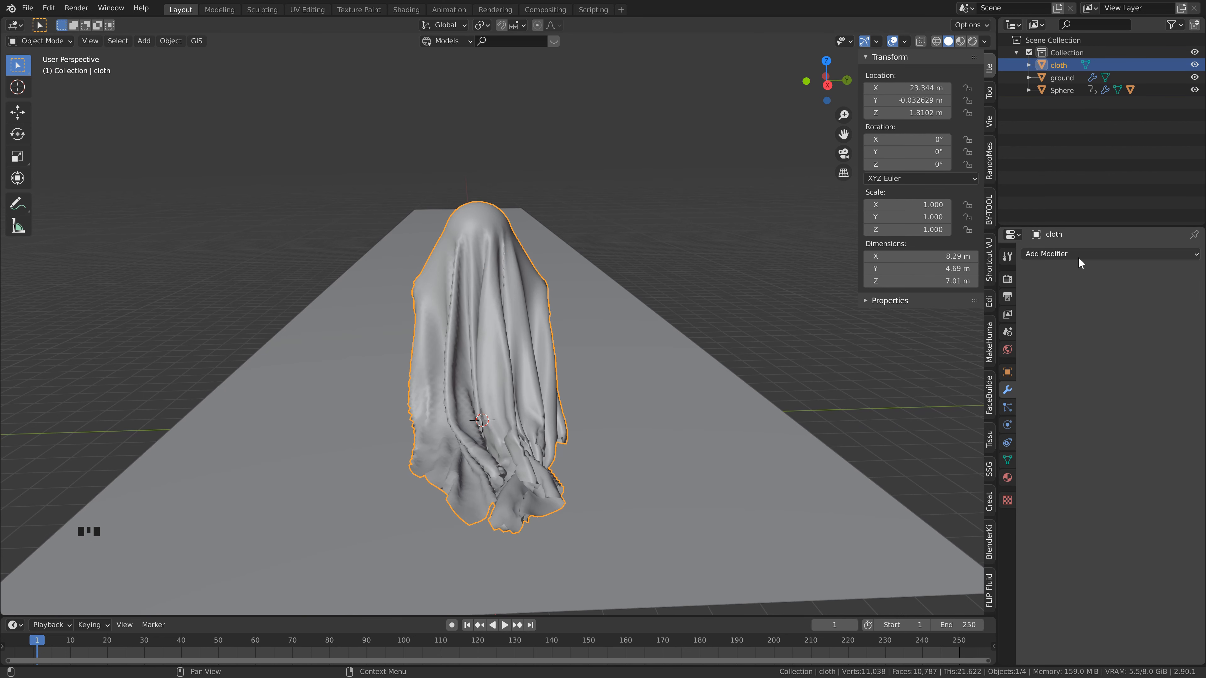
left_click(1077, 254)
left_click(992, 461)
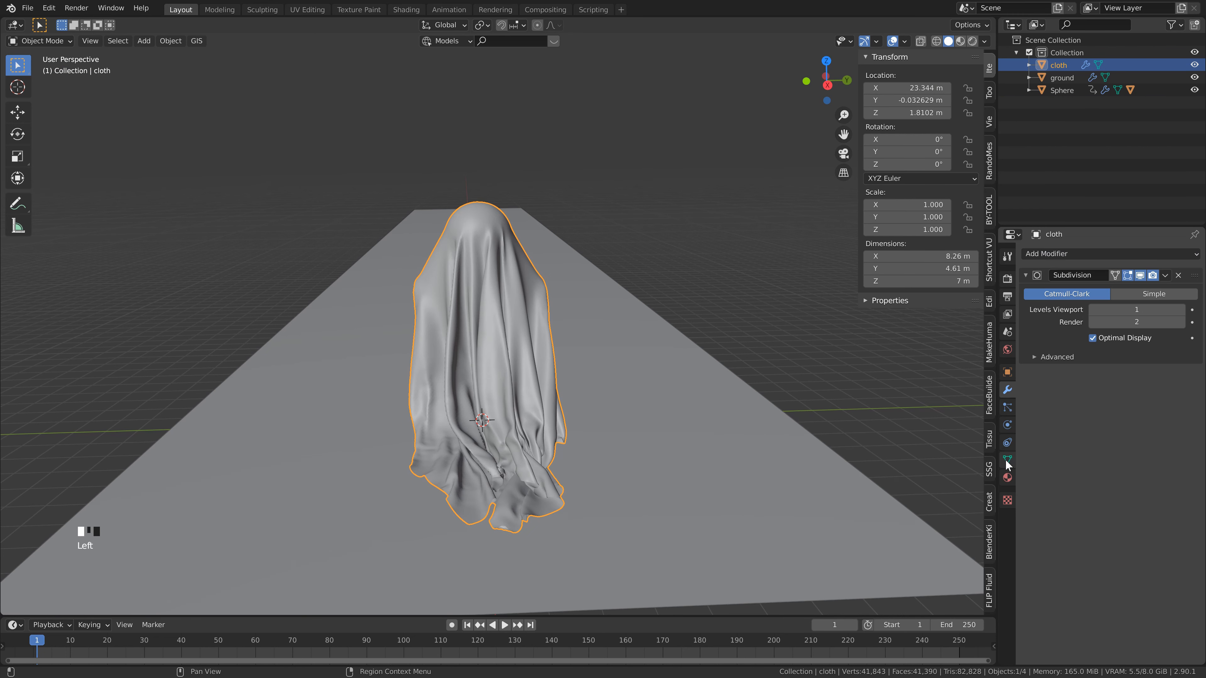
left_click(1178, 275)
Step: Apply all transforms to the cloth and set its origin to its geometry
scroll(593, 313, "down", 2)
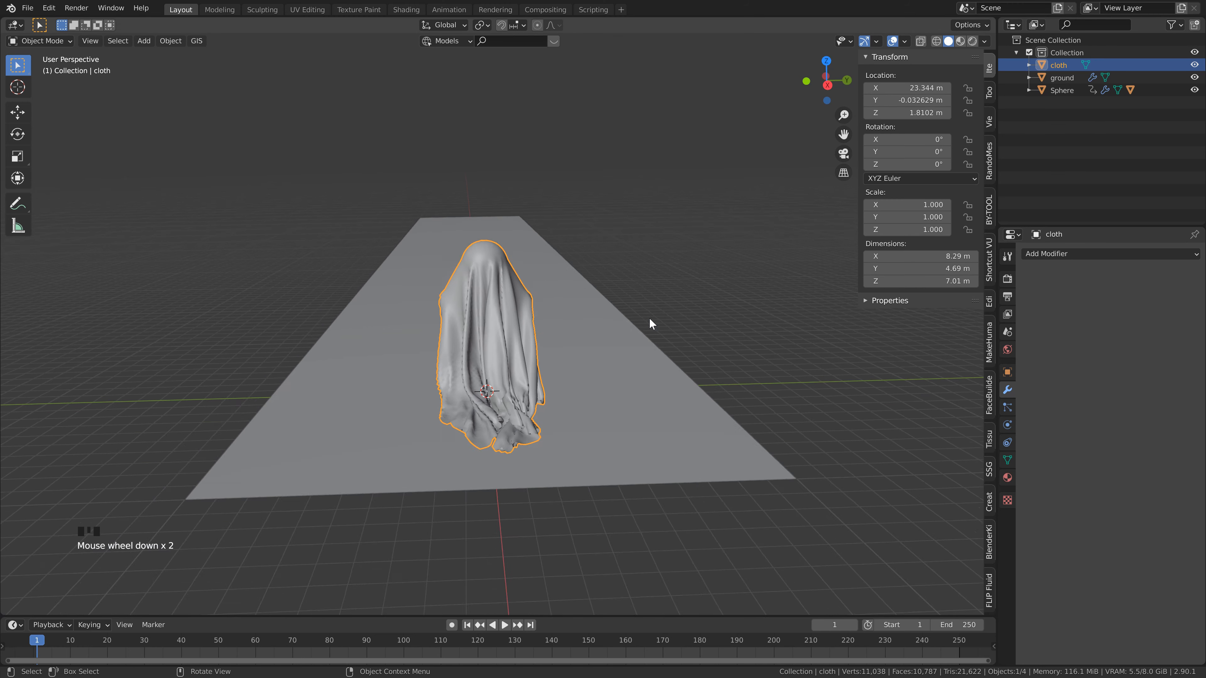
middle_click_drag(649, 323, 393, 330)
middle_click_drag(479, 330, 564, 330)
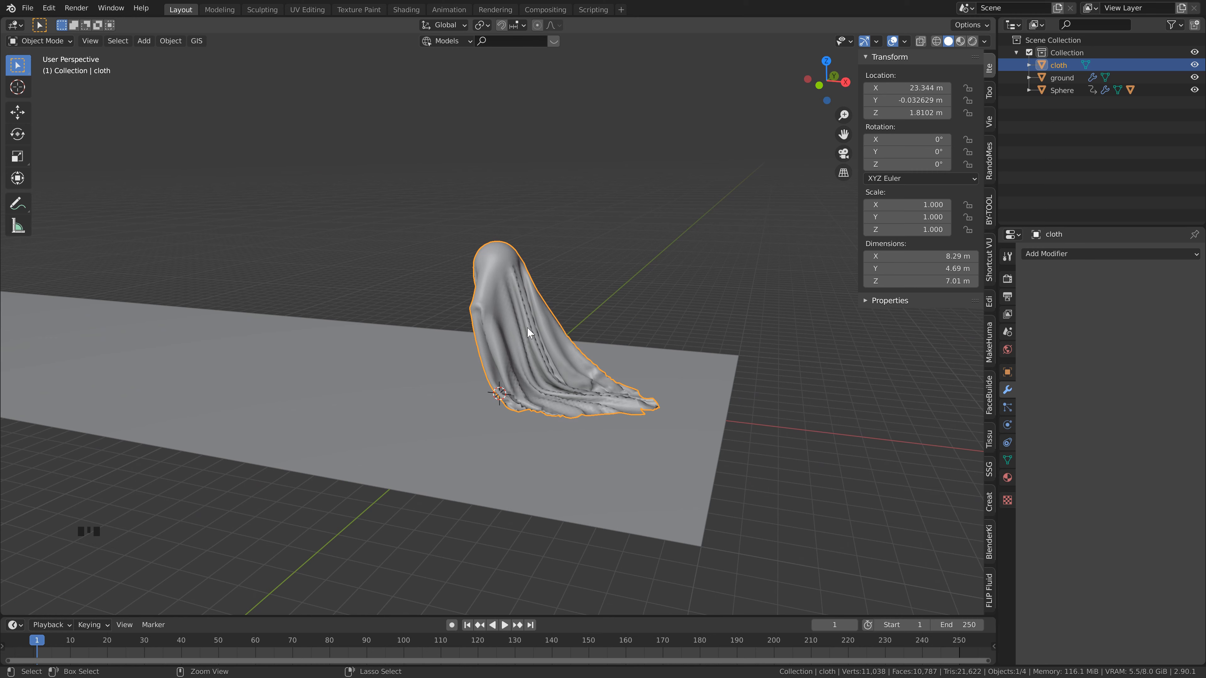
key("ctrl+a")
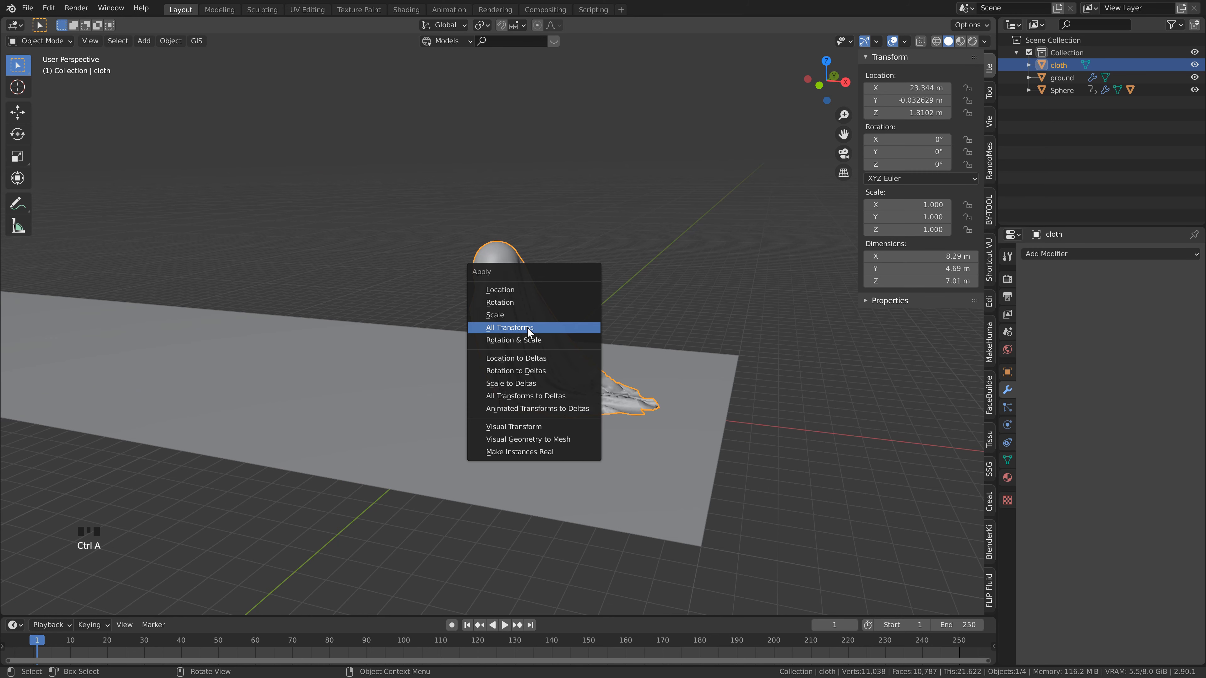
left_click(528, 328)
right_click(528, 328)
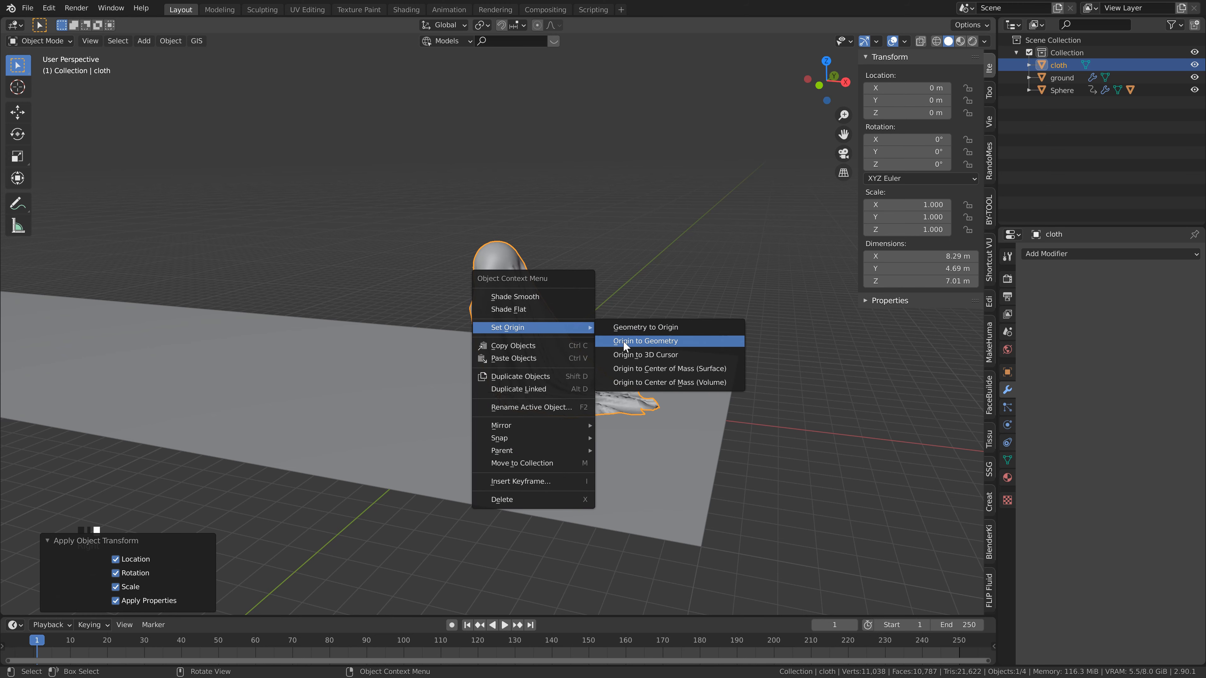
left_click(632, 340)
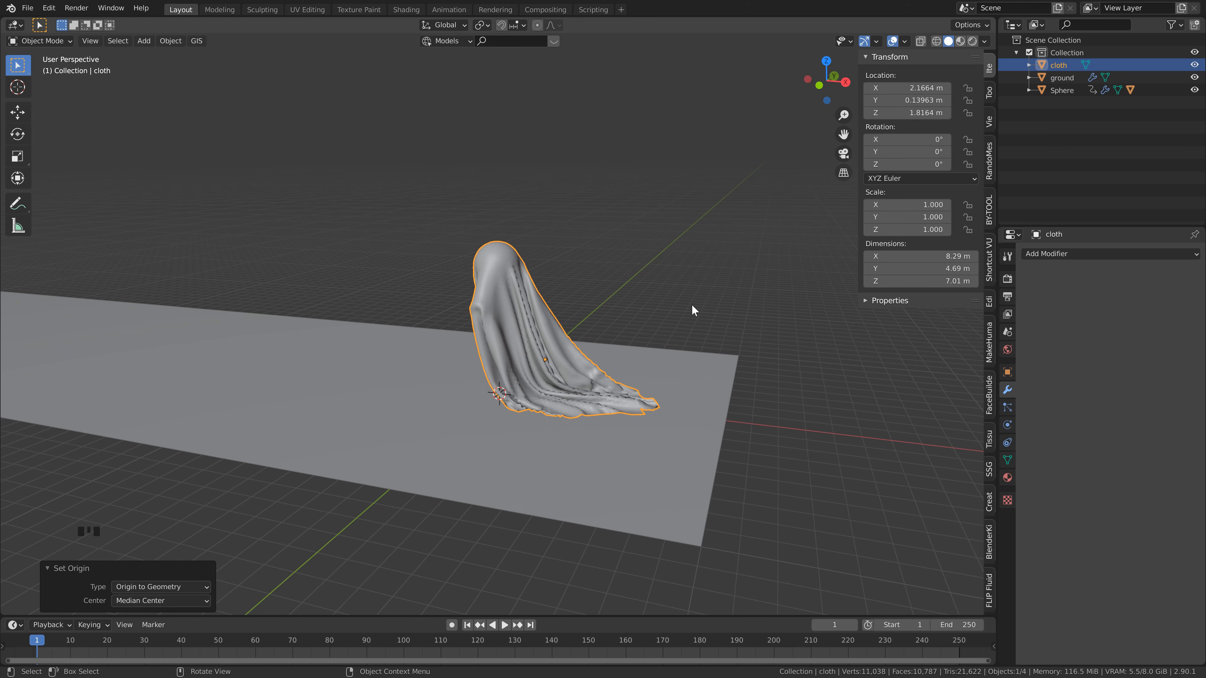
Step: Enable cloth physics on the cloth object and set its vertex mass to 1 kg
middle_click_drag(692, 310, 558, 286)
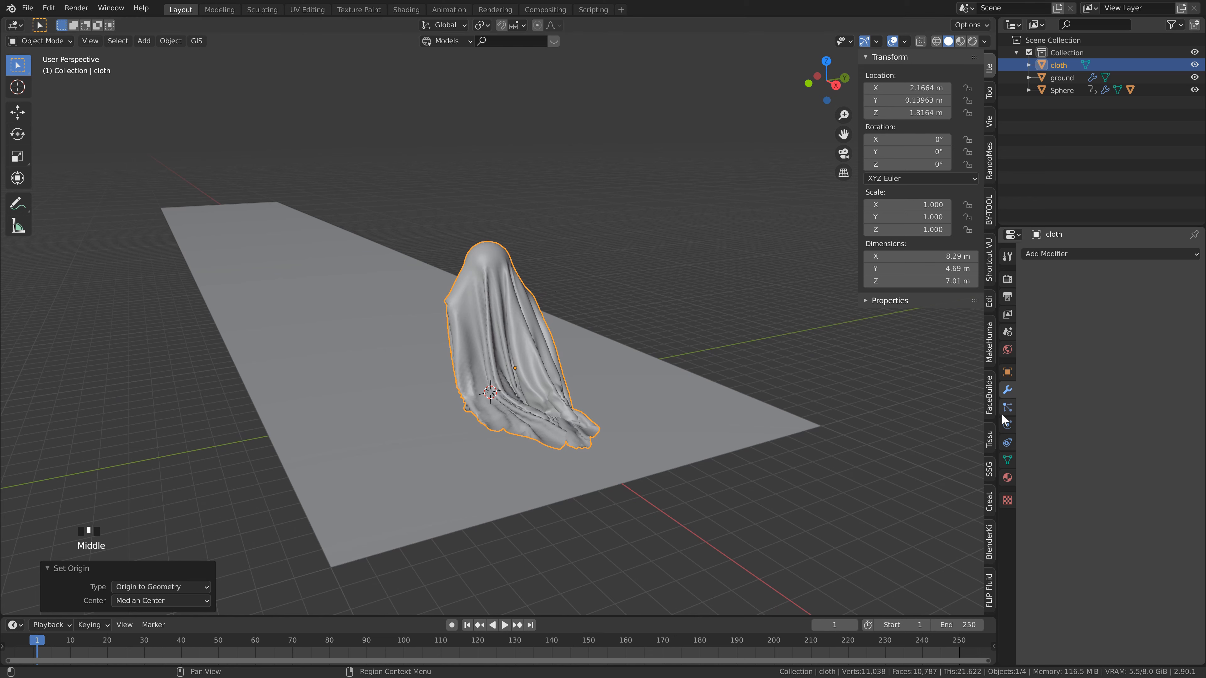
left_click(1007, 425)
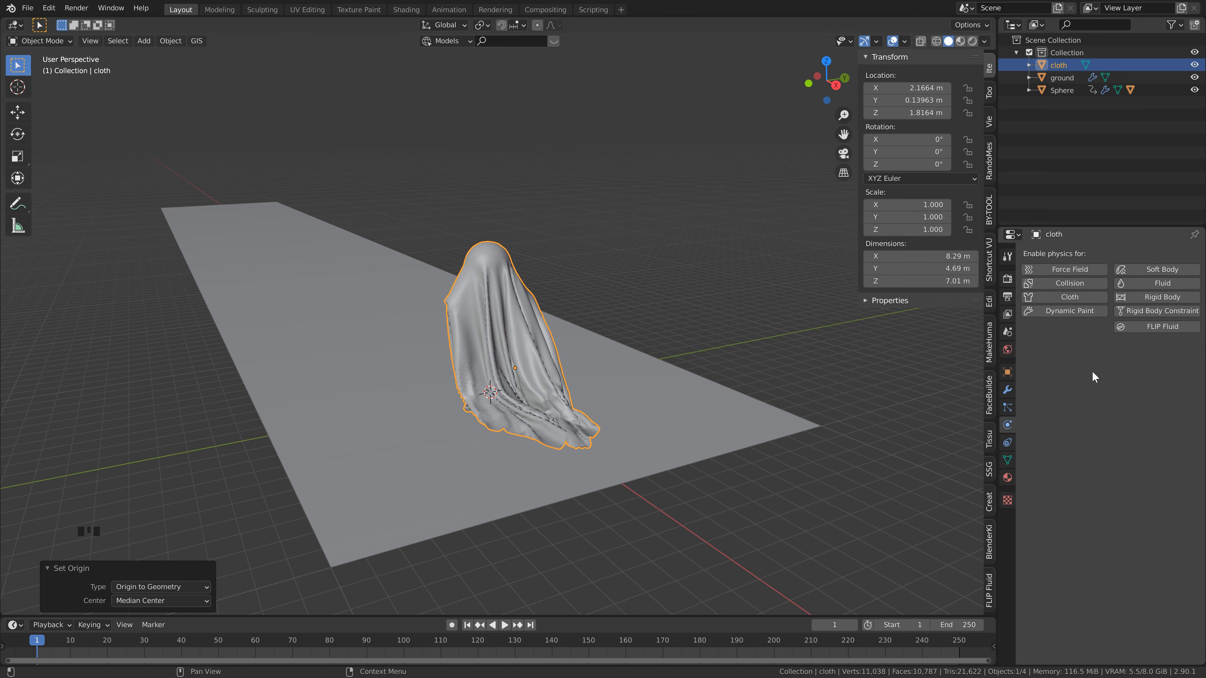
left_click(1065, 299)
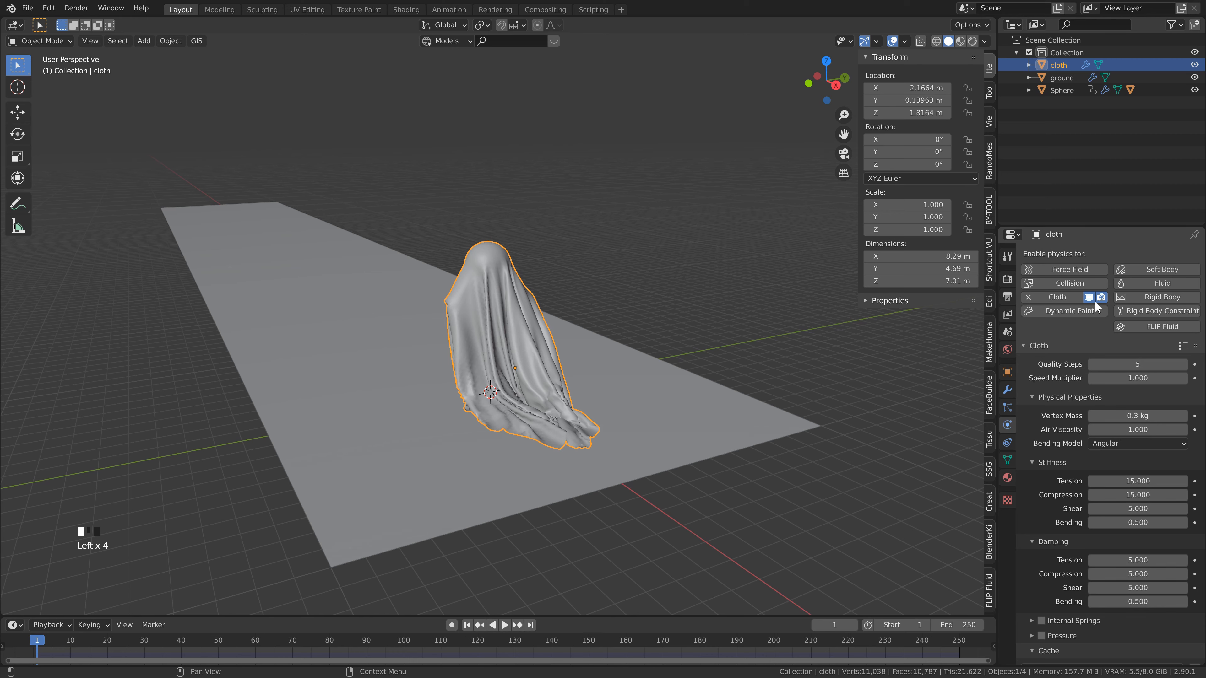
left_click(1142, 415)
type("1")
key("Return")
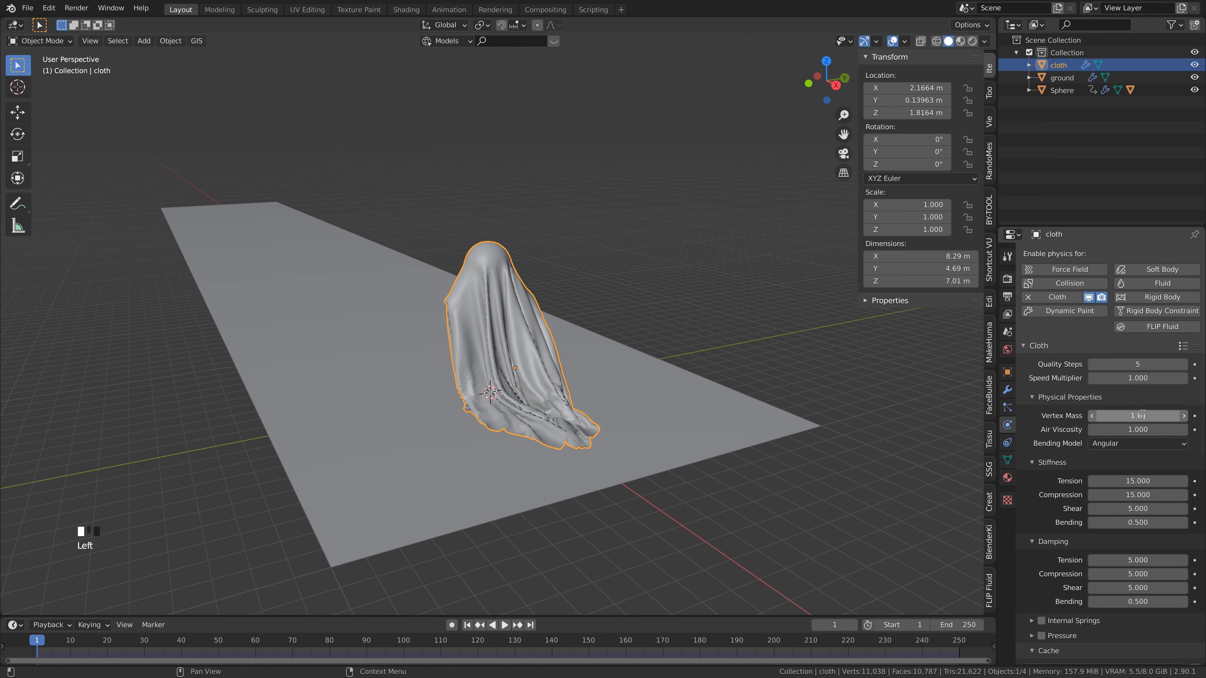
Step: Set the cloth's tension and compression stiffness to 25, and both its bending stiffness and bending damping to 1
scroll(1142, 415, "down", 5)
left_click_drag(1152, 407, 1161, 389)
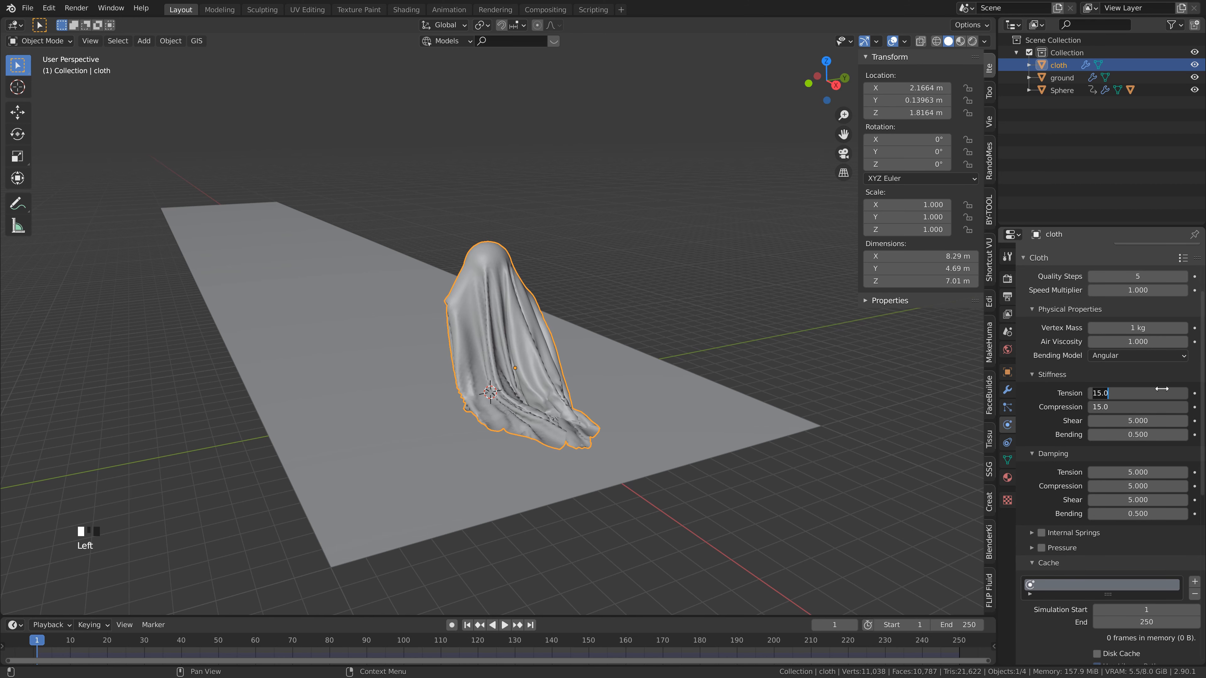
type("25")
key("Return")
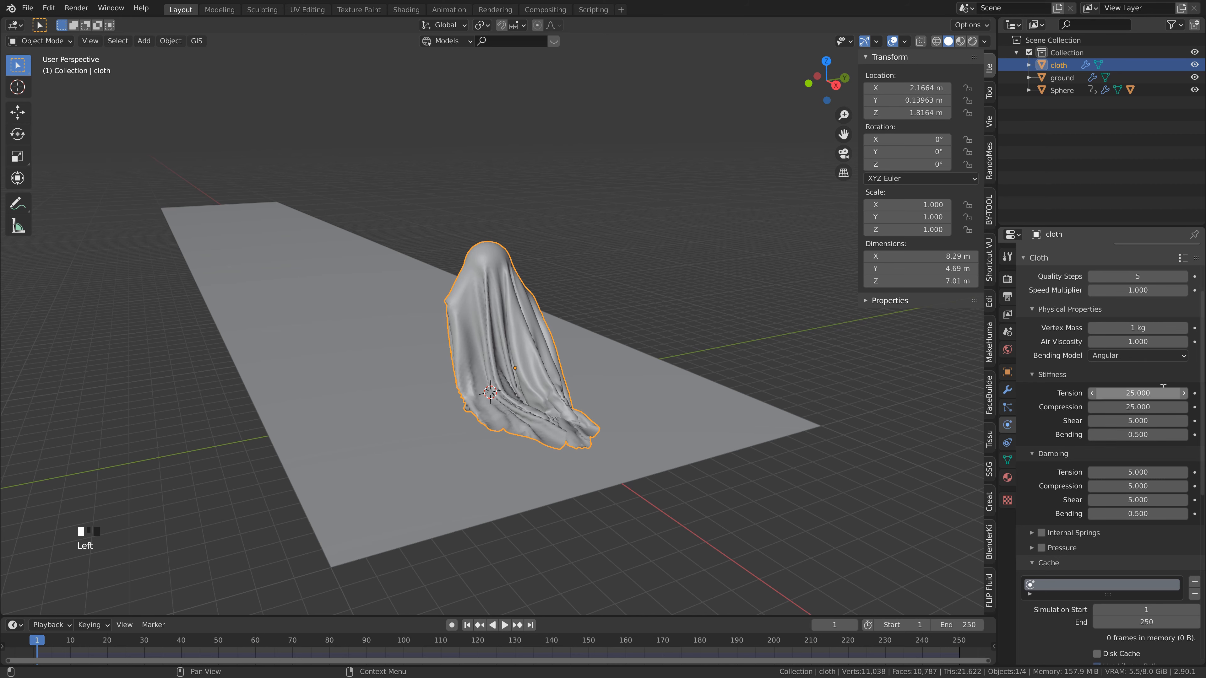
left_click(1135, 431)
type("1")
key("Return")
left_click(1140, 513)
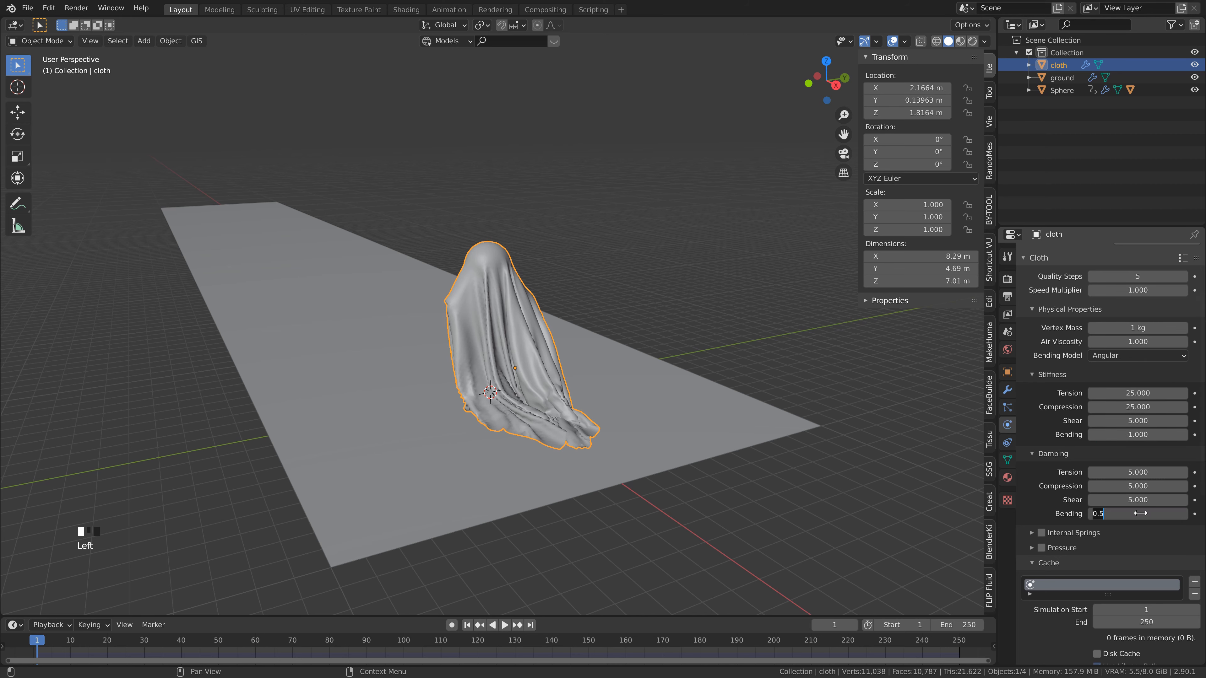
type("1")
key("Return")
Step: Set the cloth's collision quality to 5 and enable self collisions
scroll(1083, 553, "down", 18)
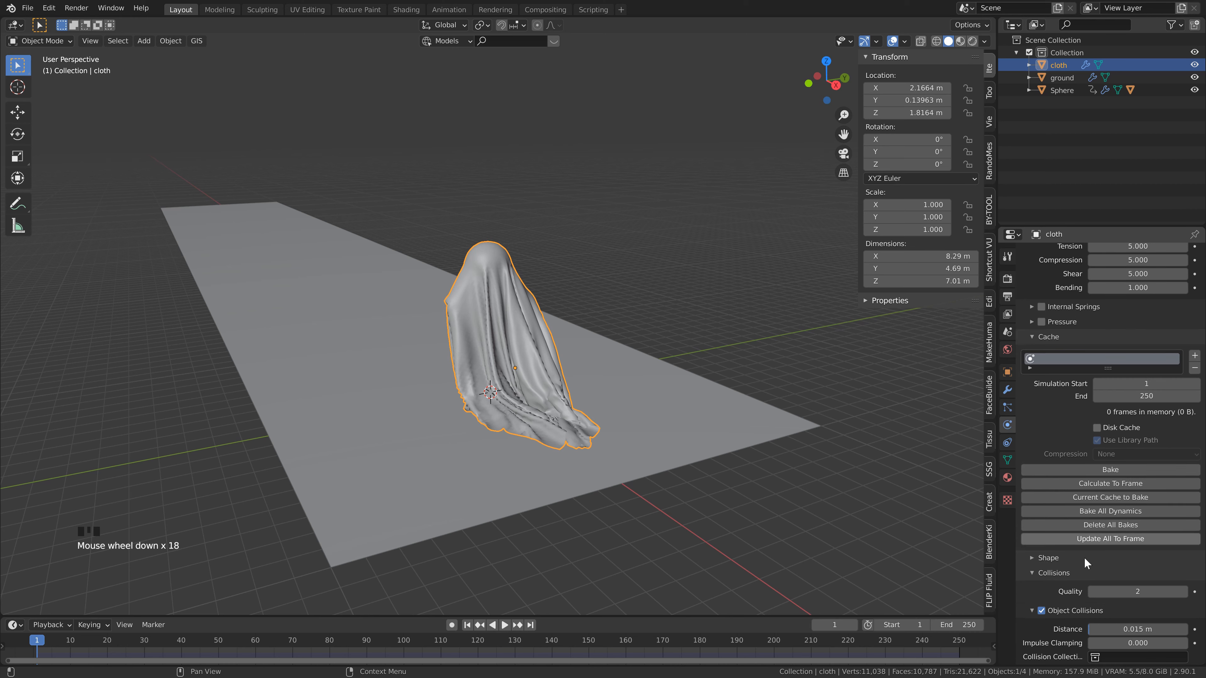
scroll(1084, 557, "down", 8)
left_click(1137, 491)
type("5")
key("Return")
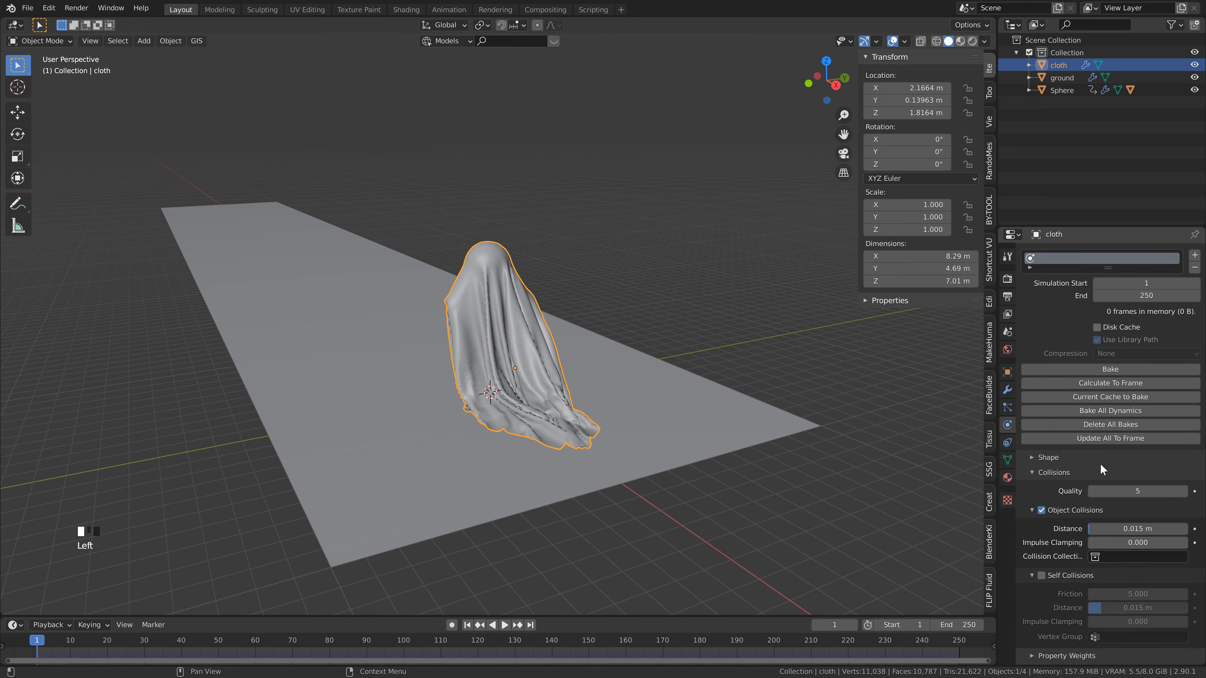
scroll(1078, 540, "down", 4)
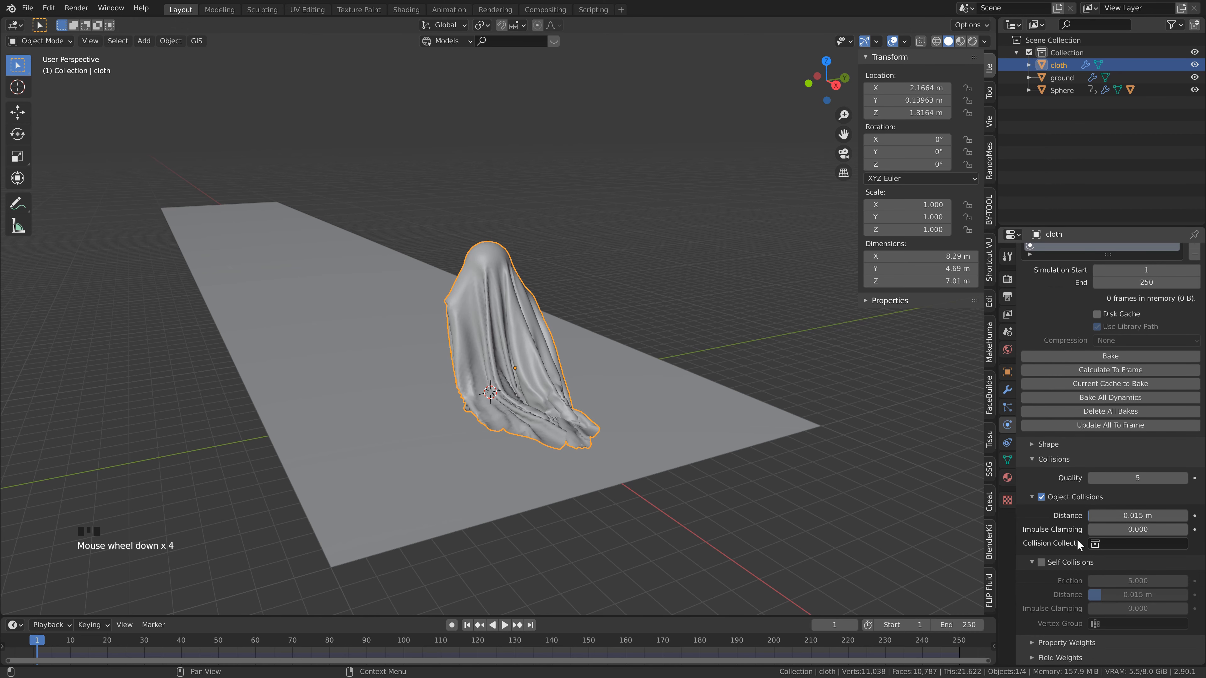
left_click(1041, 563)
Step: Save the file and bake the cloth simulation
key("ctrl+s")
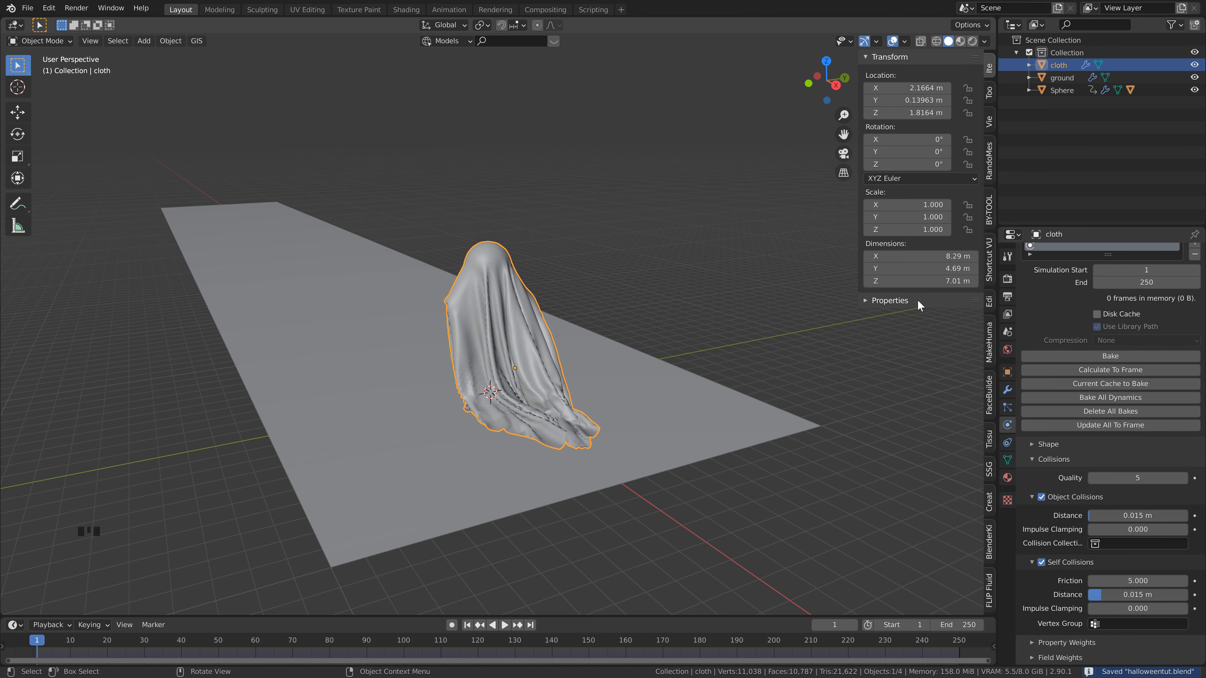
left_click(1107, 355)
middle_click_drag(570, 354, 558, 341)
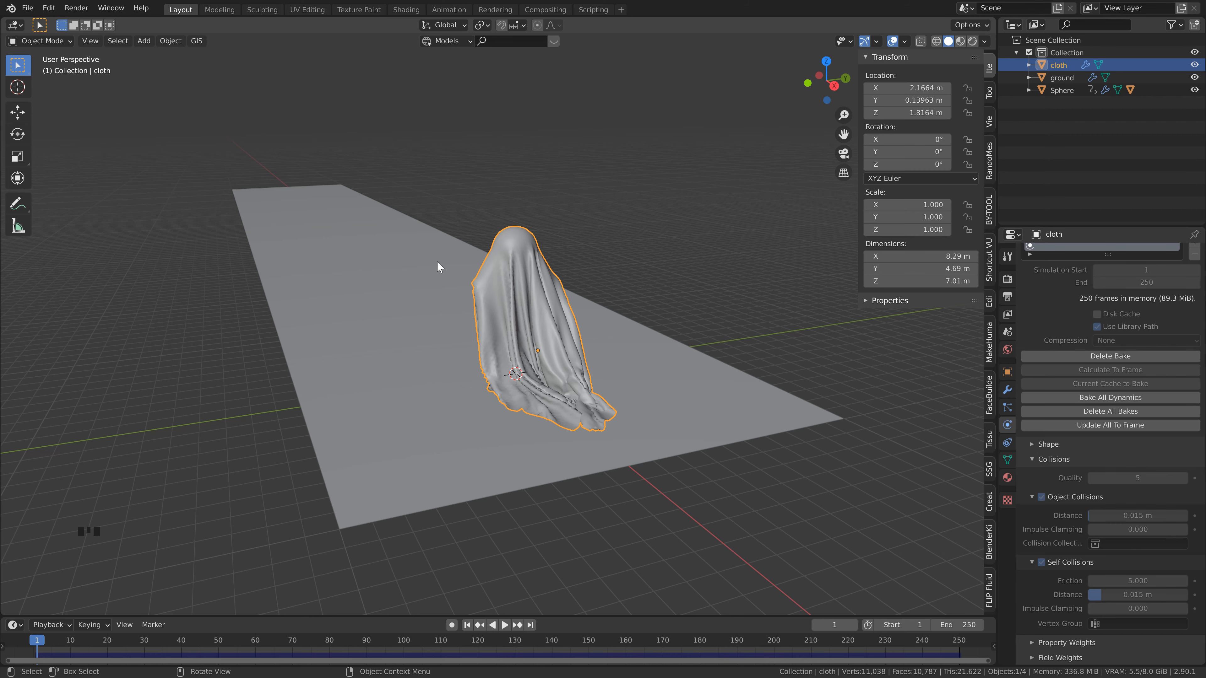
Step: Remove collision physics from the ground plane and save the file
left_click(396, 329)
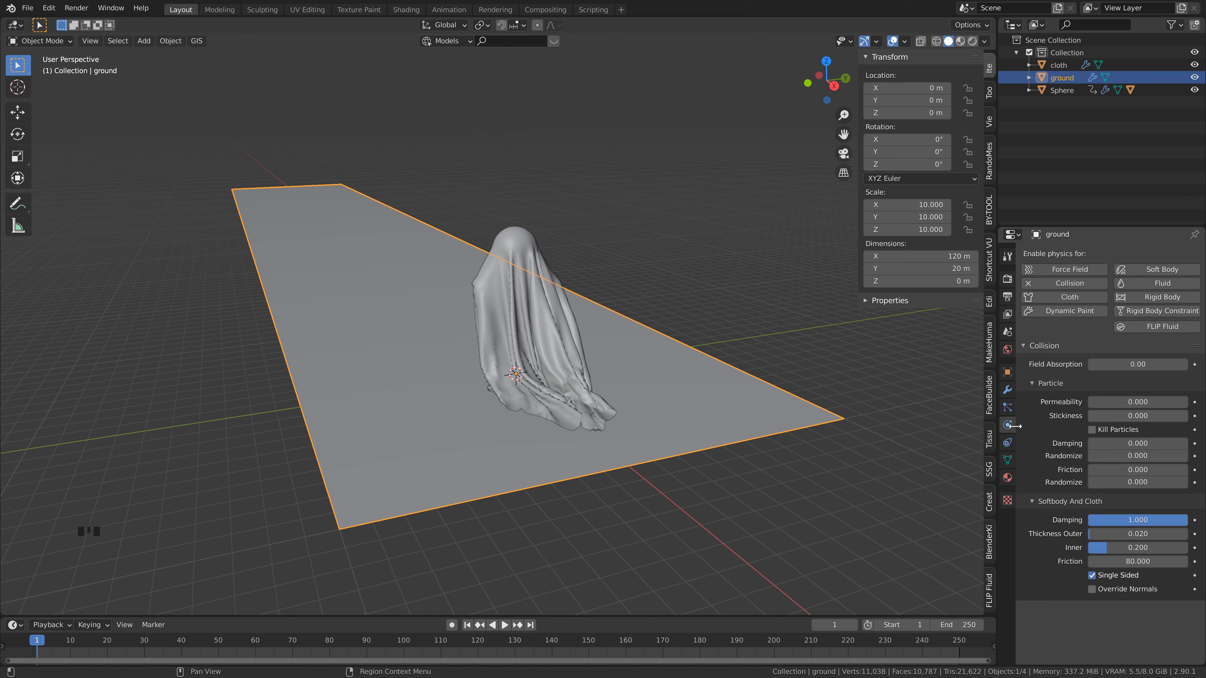
left_click(1054, 283)
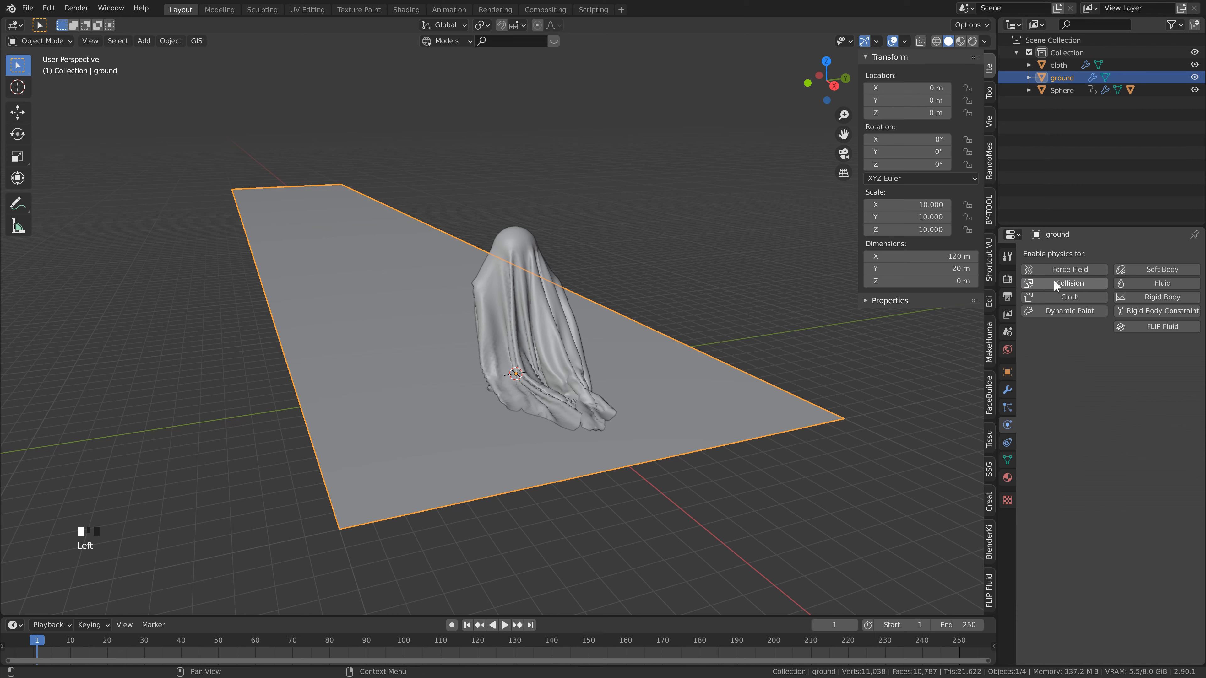
key("ctrl+s")
Step: Play back the baked cloth animation, view it from the front, and return to frame 1
key("space")
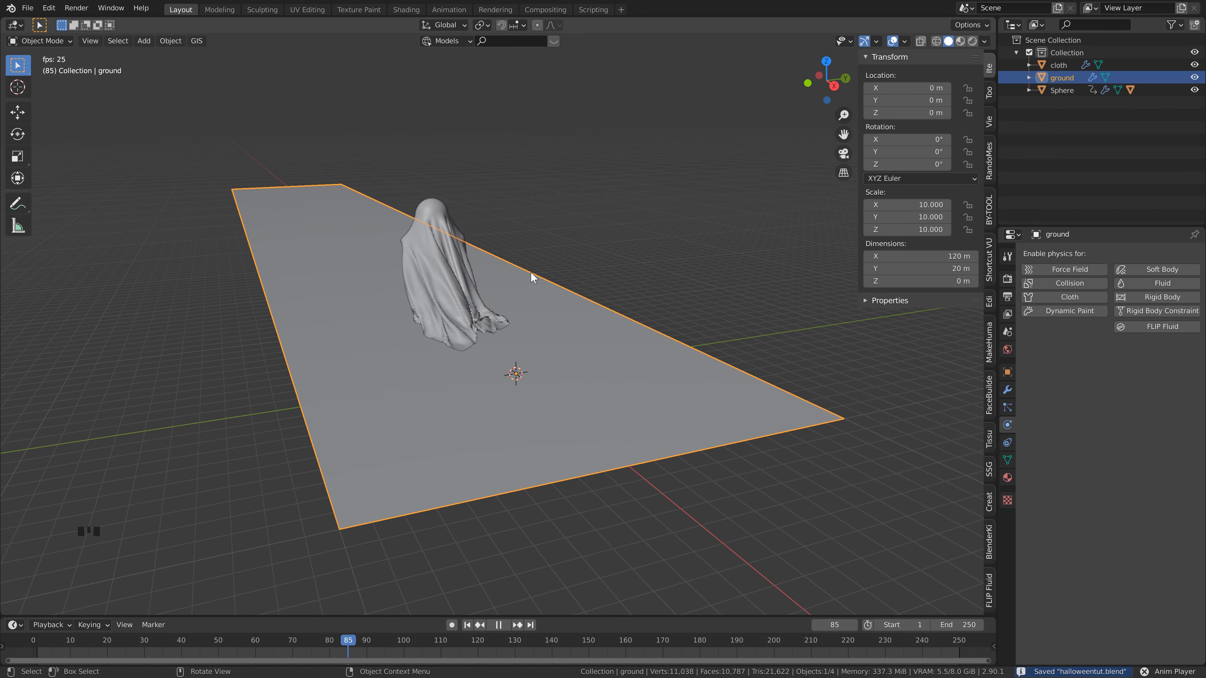
key("space")
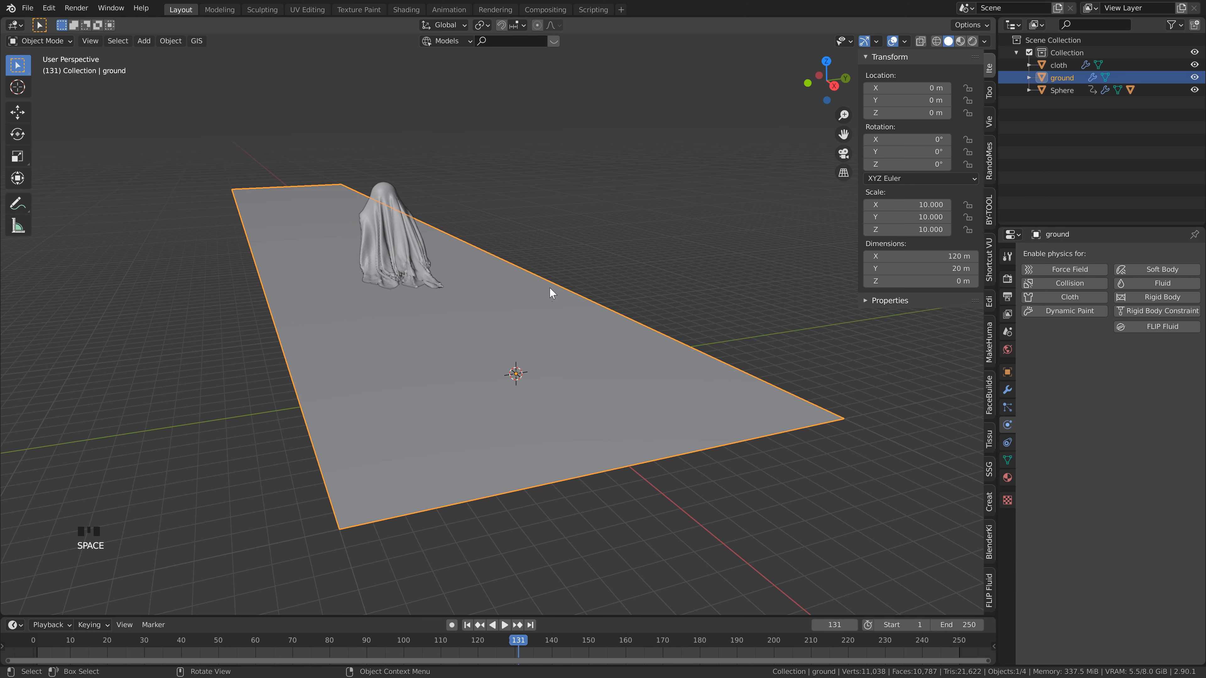
middle_click_drag(550, 288, 522, 296)
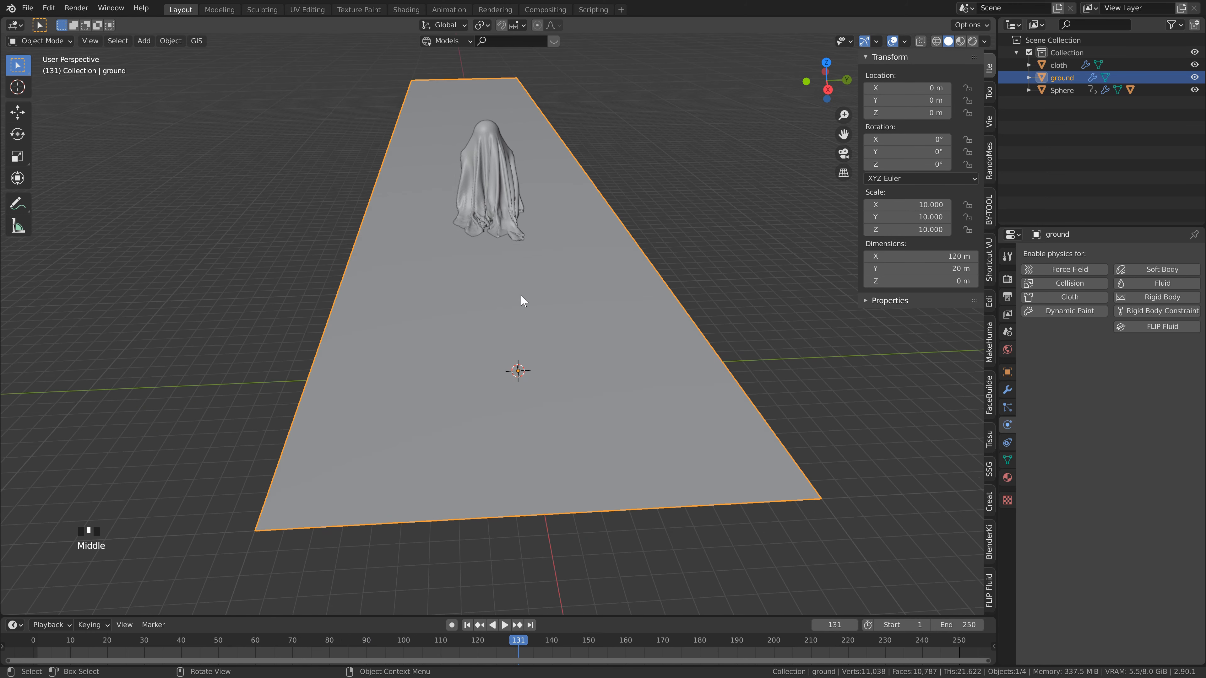
left_click(465, 625)
Step: Add a Subdivision Surface modifier to the cloth object
left_click(558, 364)
middle_click_drag(558, 364, 526, 324)
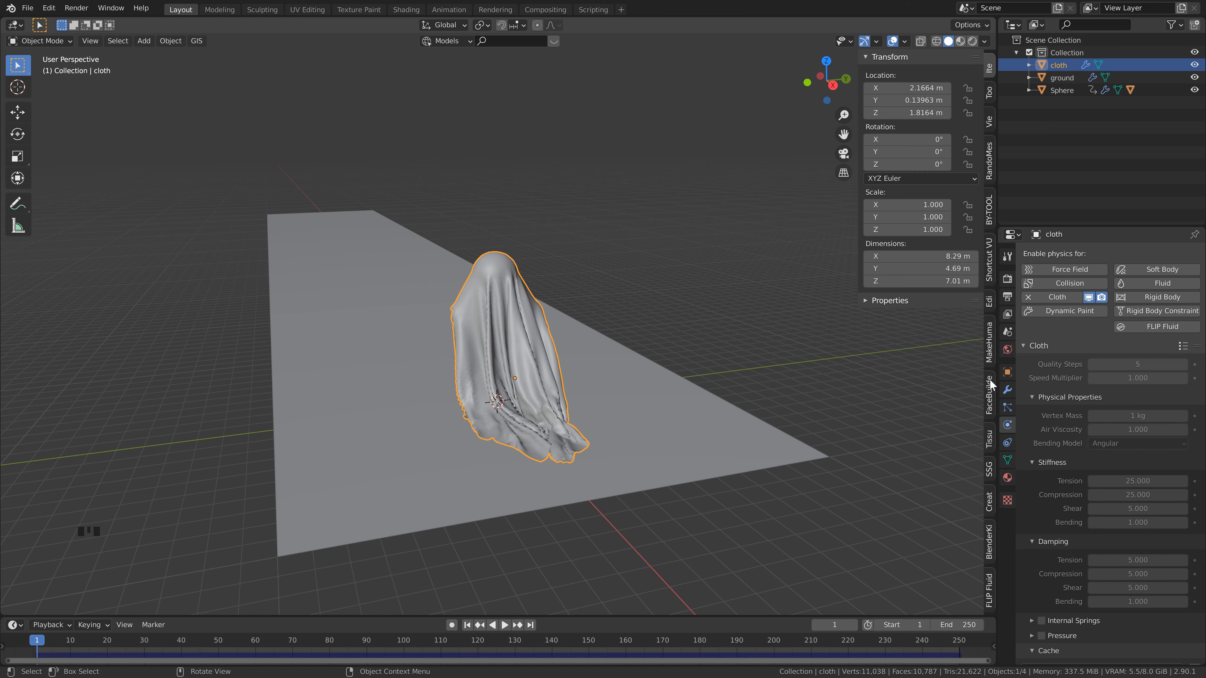
left_click(1007, 389)
left_click(1080, 254)
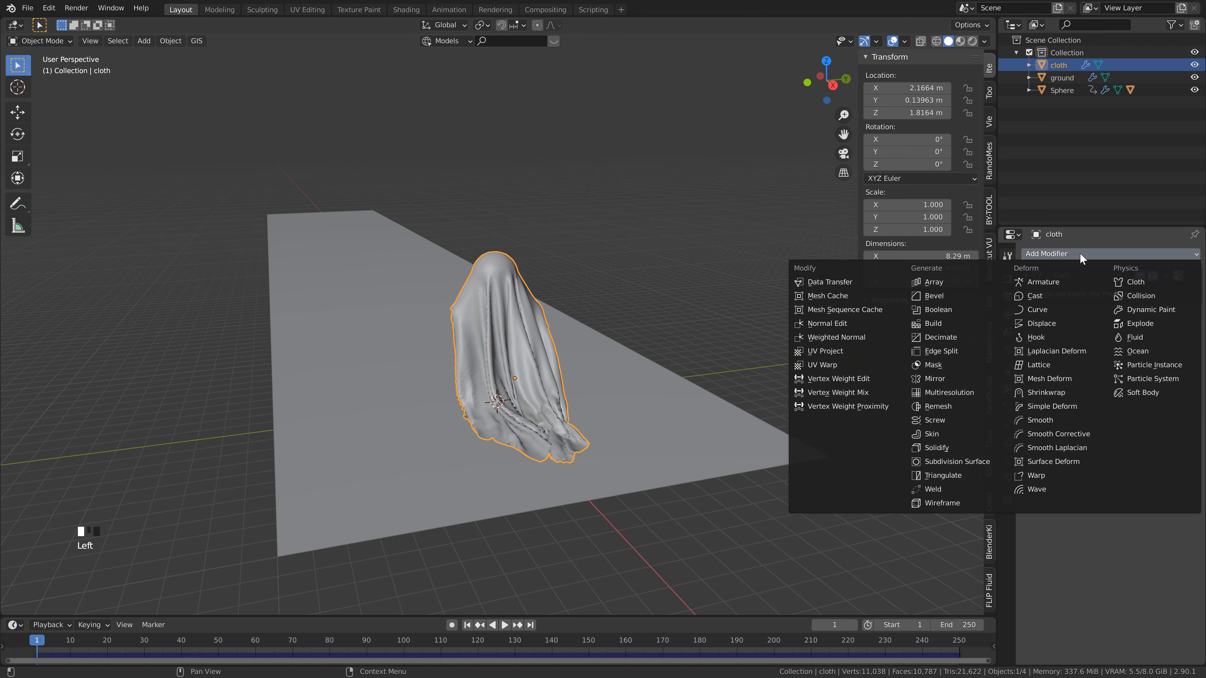
left_click(959, 462)
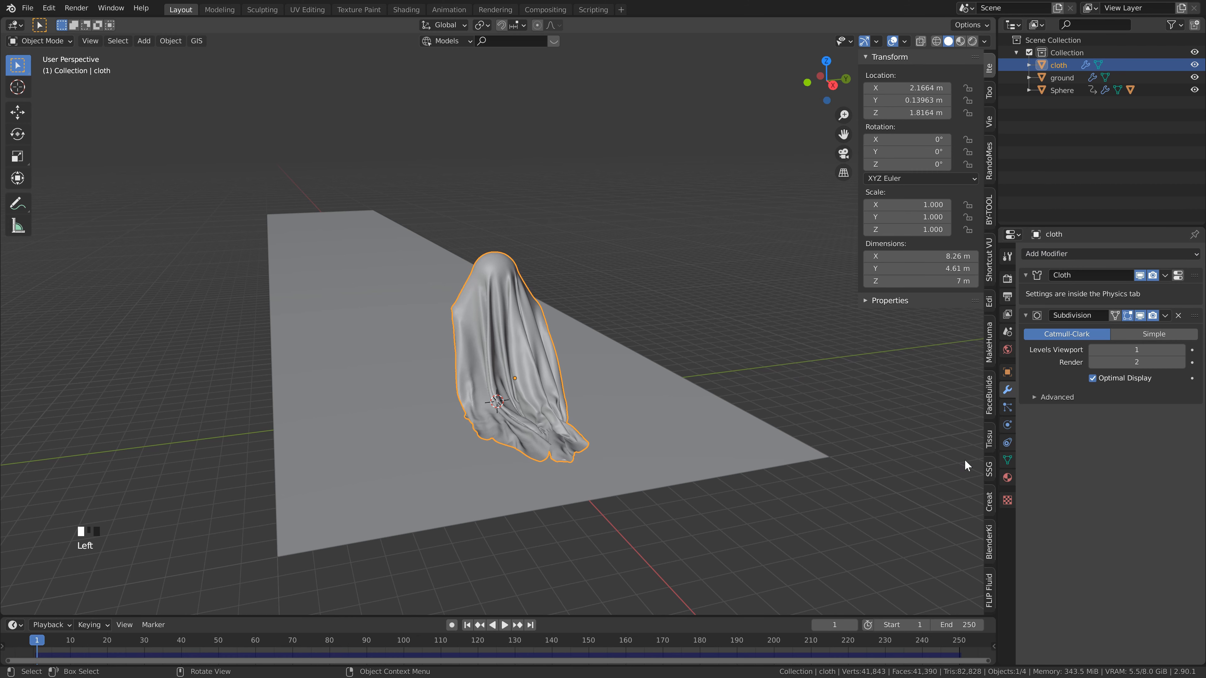
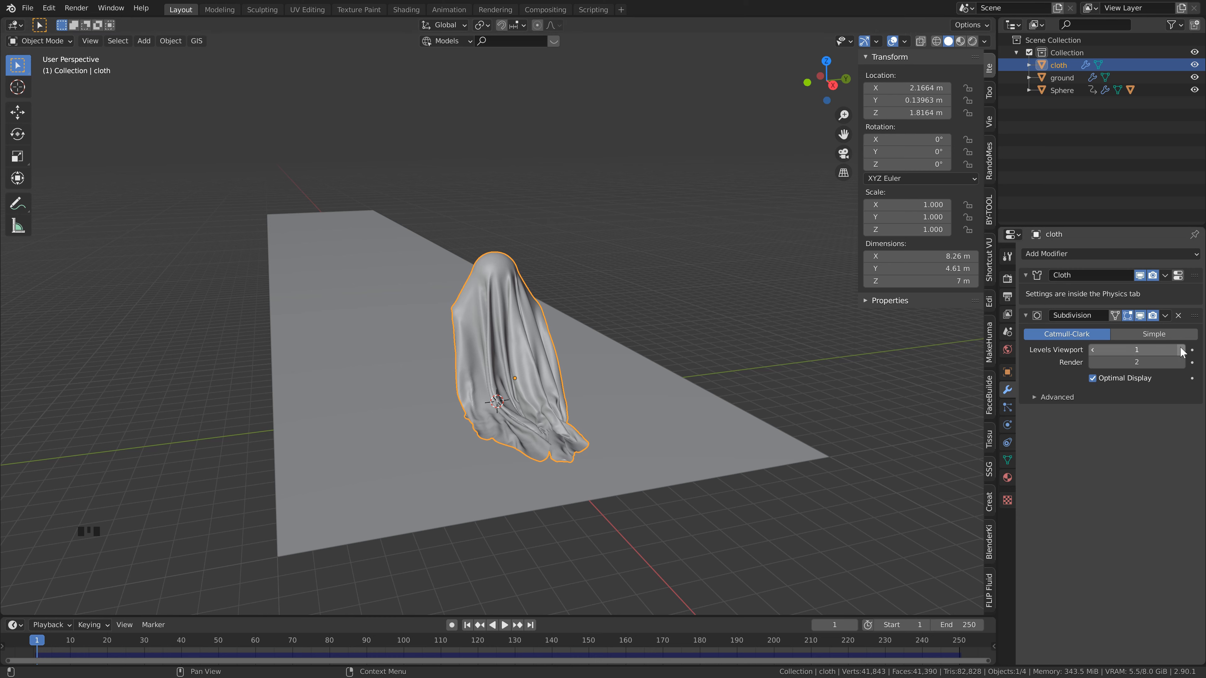
Step: Set the cloth's Subdivision viewport level to 2 and save the file
left_click_drag(1146, 353, 1171, 347)
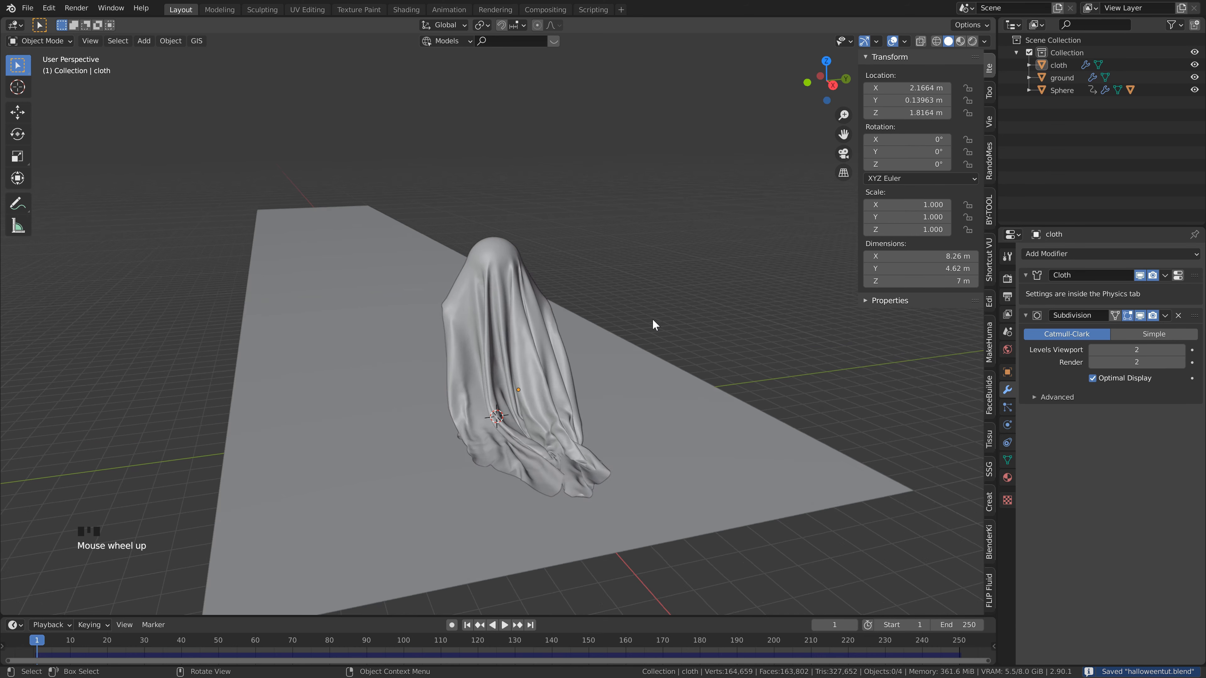
middle_click_drag(653, 319, 366, 184)
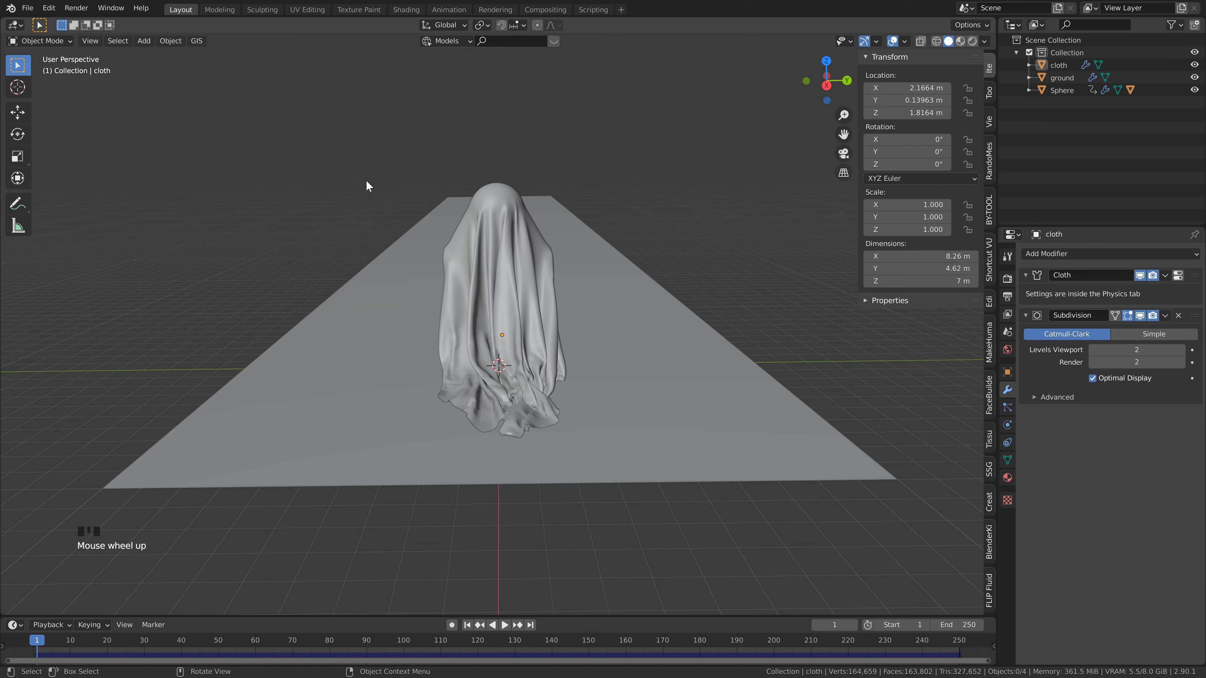
middle_click(583, 262)
key("ctrl+s")
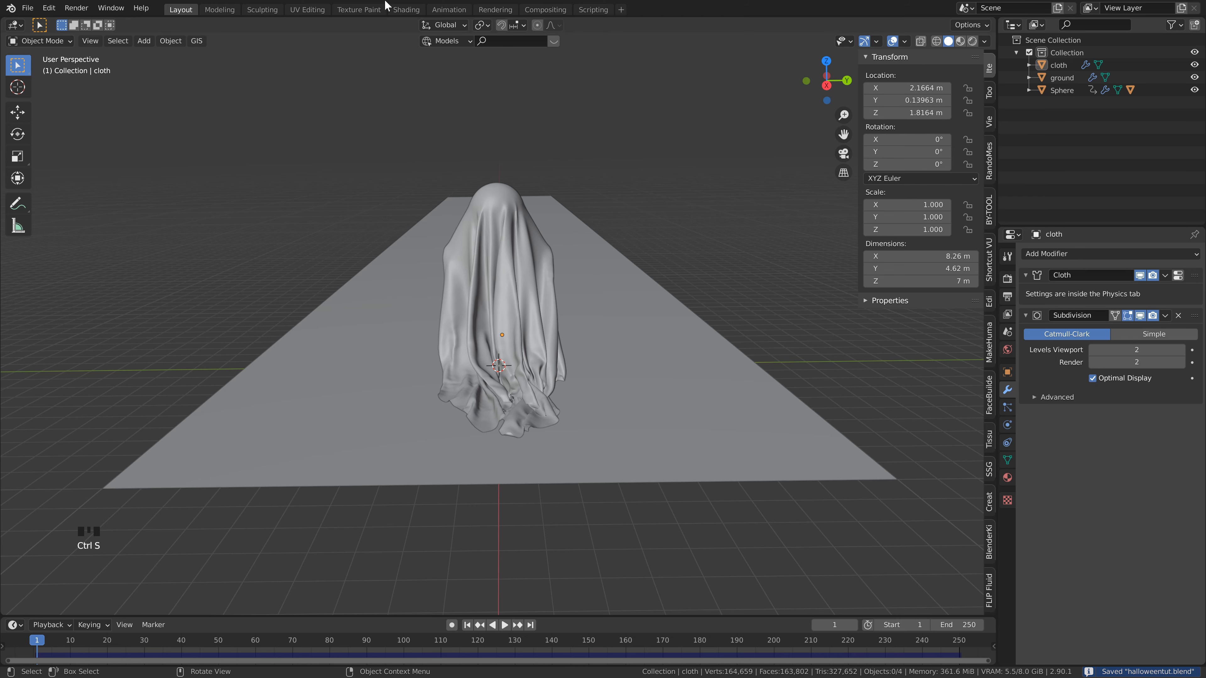
Step: Switch to the Shading workspace and display the ghost scene in Rendered viewport shading
left_click(406, 9)
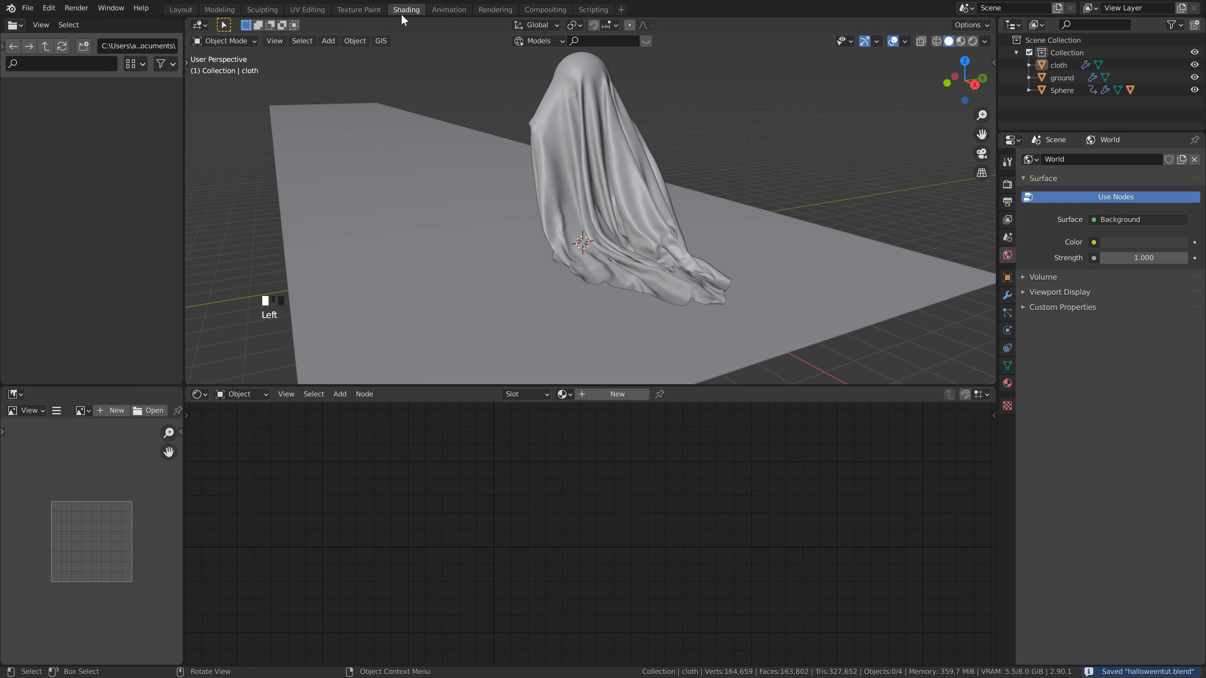
middle_click_drag(795, 175, 736, 172)
scroll(738, 175, "down", 1)
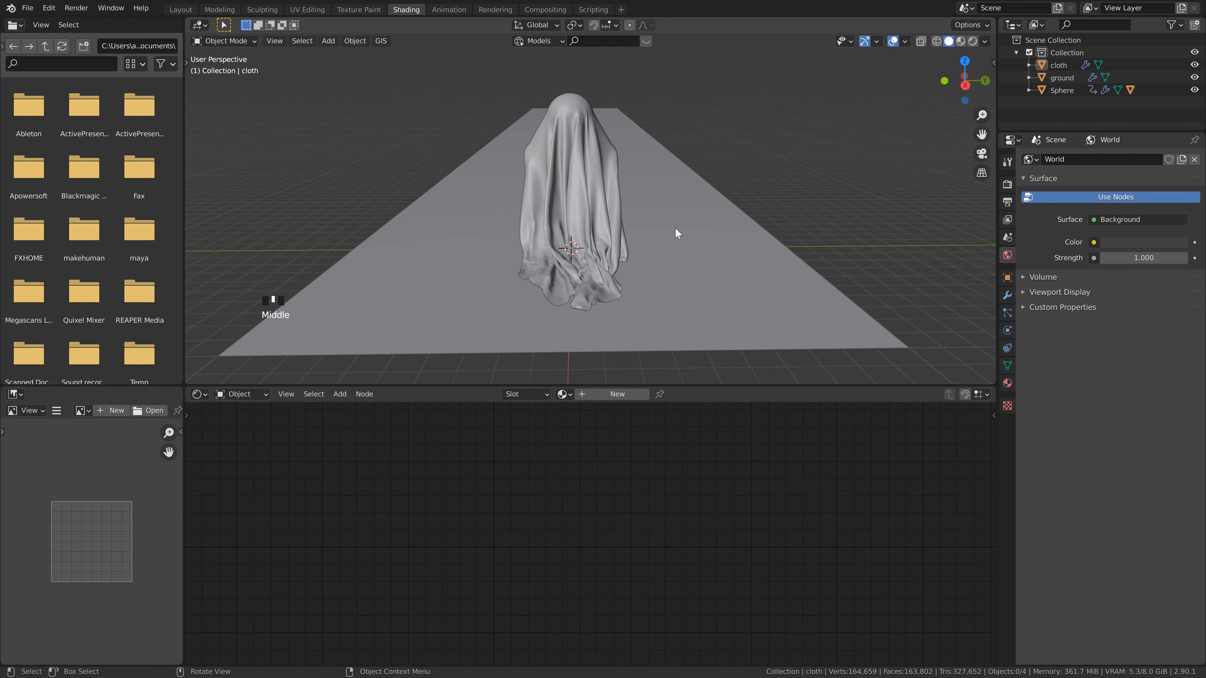
scroll(666, 191, "down", 1)
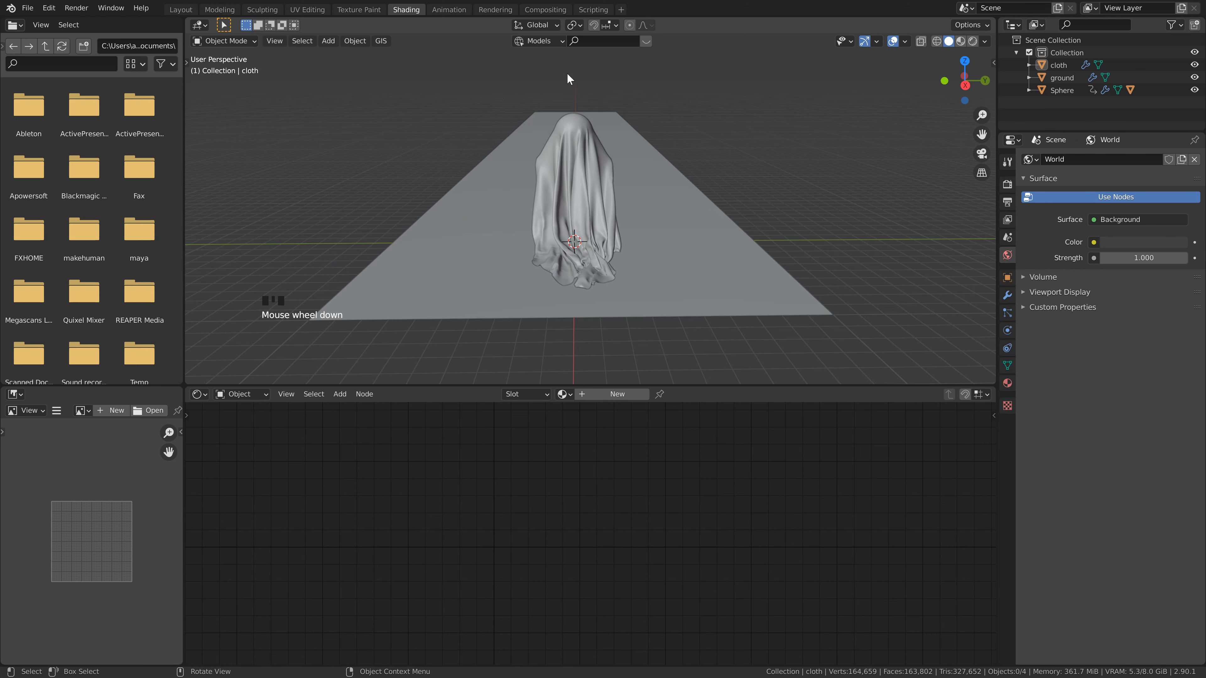
left_click(972, 41)
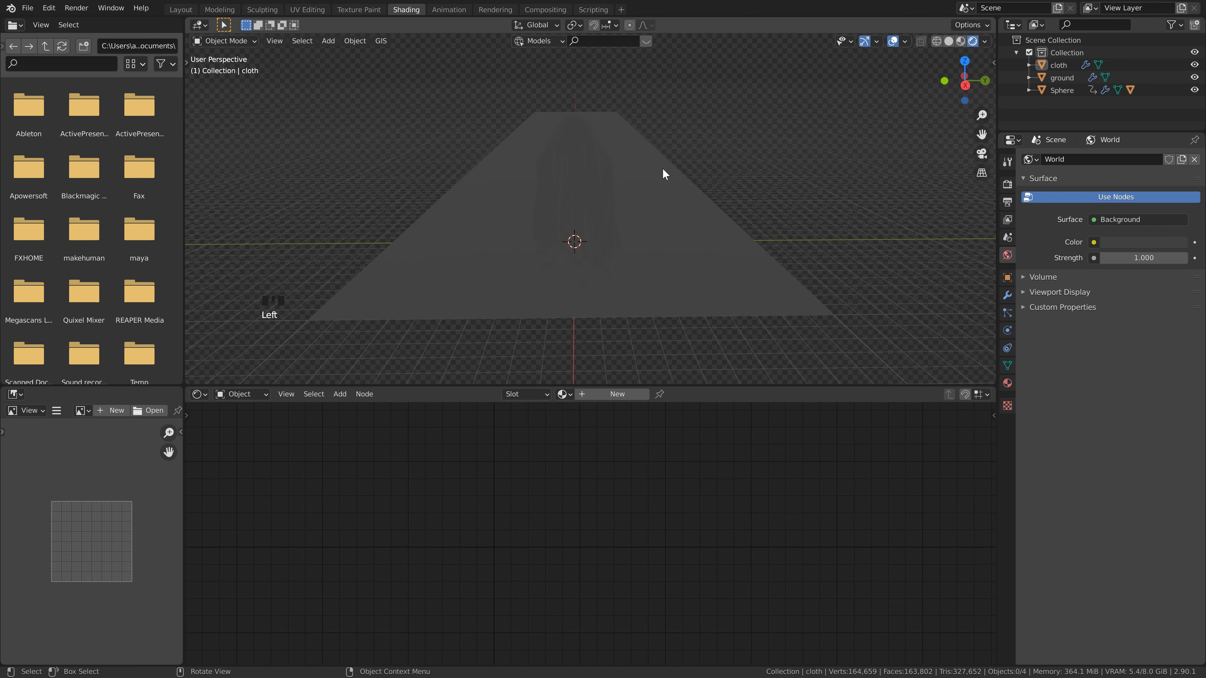
middle_click_drag(734, 193, 665, 207, "shift")
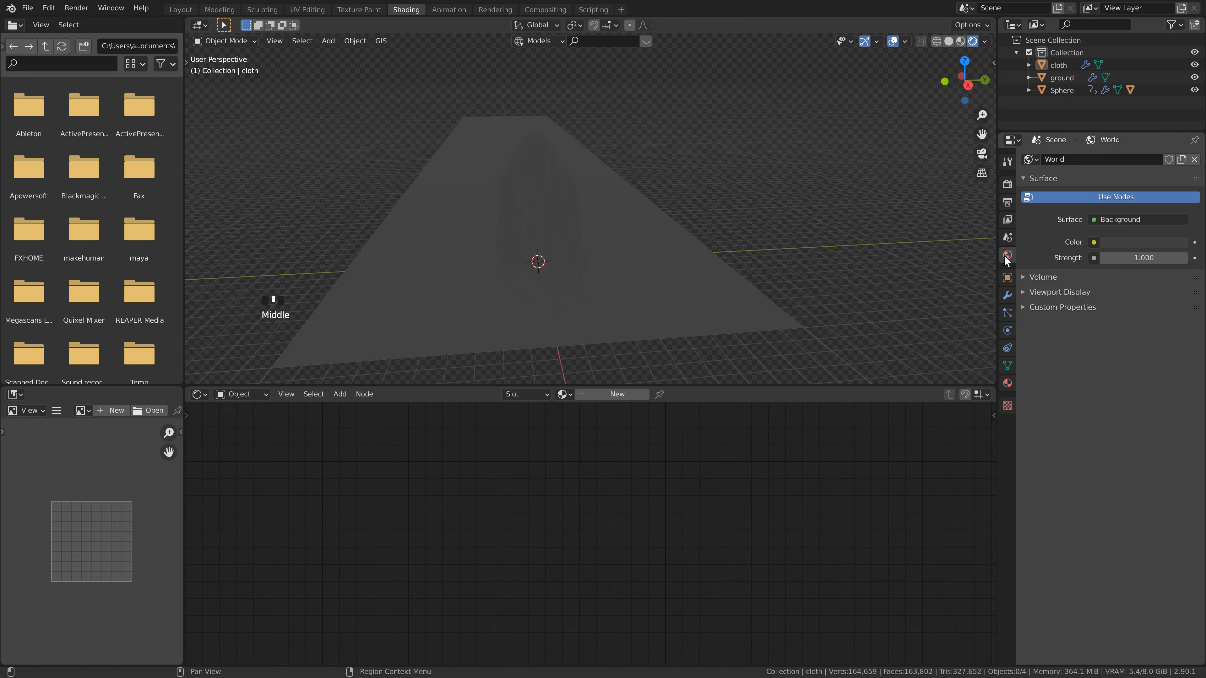
Step: Use an Environment Texture for the world background colour and load fullmoon.hdr from the D:\Blender\HDRI\fullmoon folder
left_click(1095, 243)
left_click(878, 303)
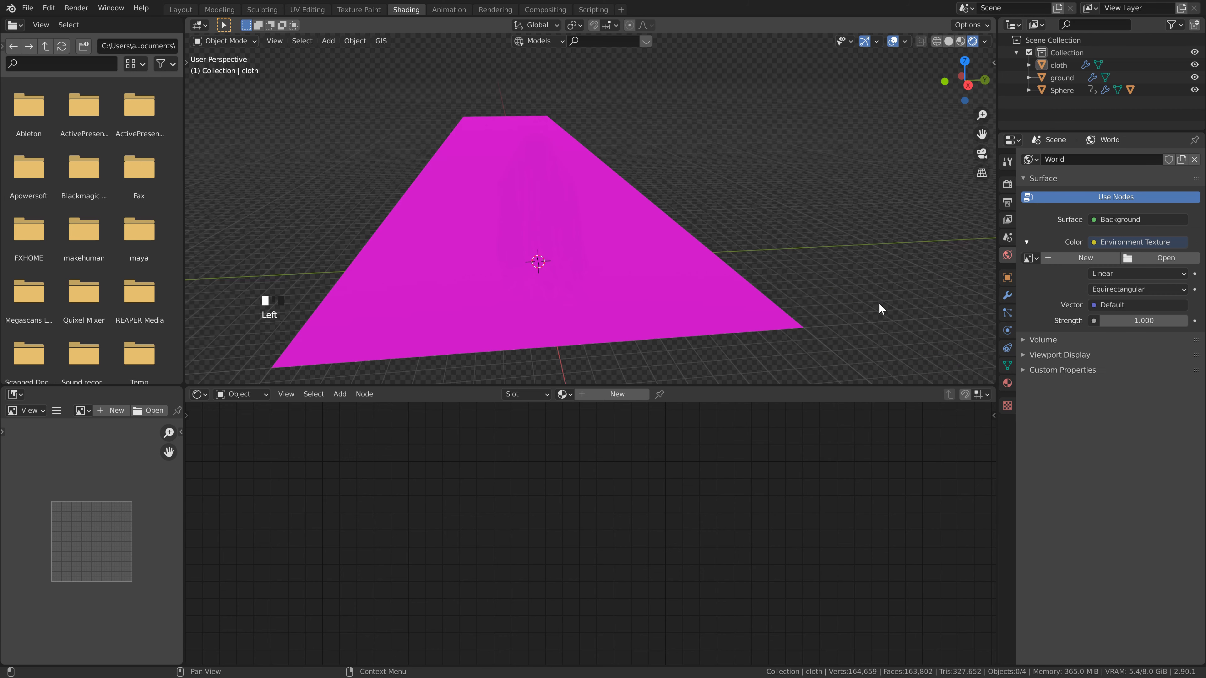
left_click(1162, 257)
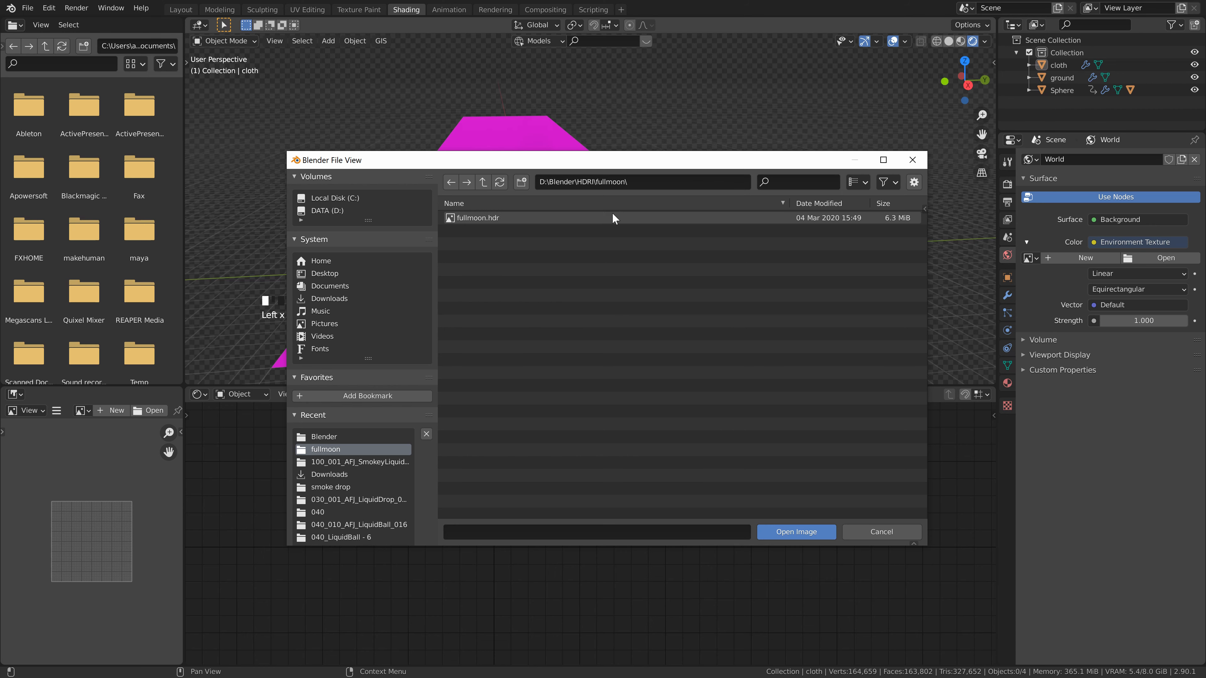
left_click(499, 220)
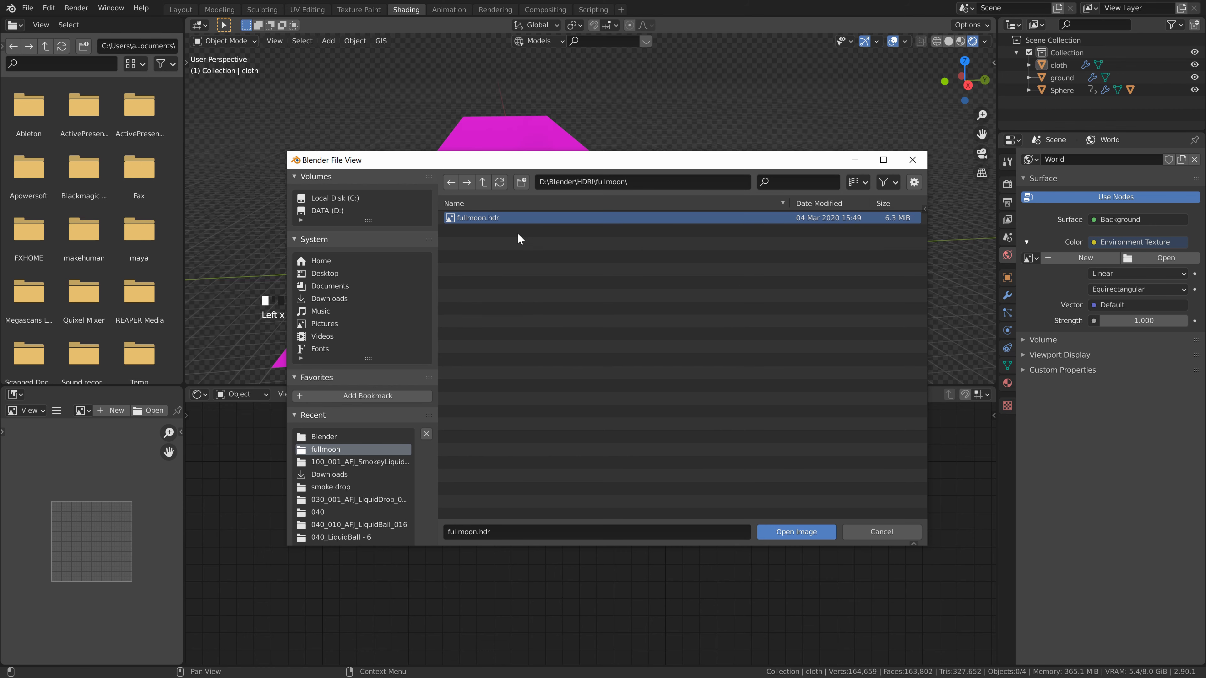
left_click(788, 531)
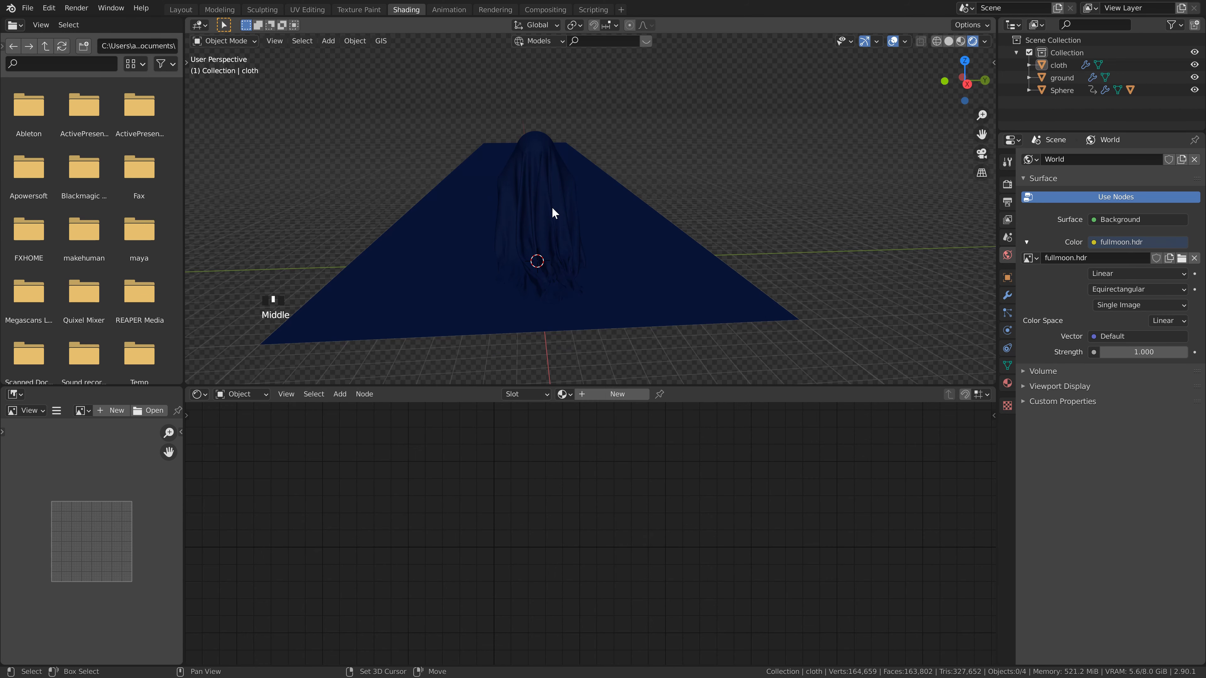
middle_click_drag(552, 206, 550, 194, "shift")
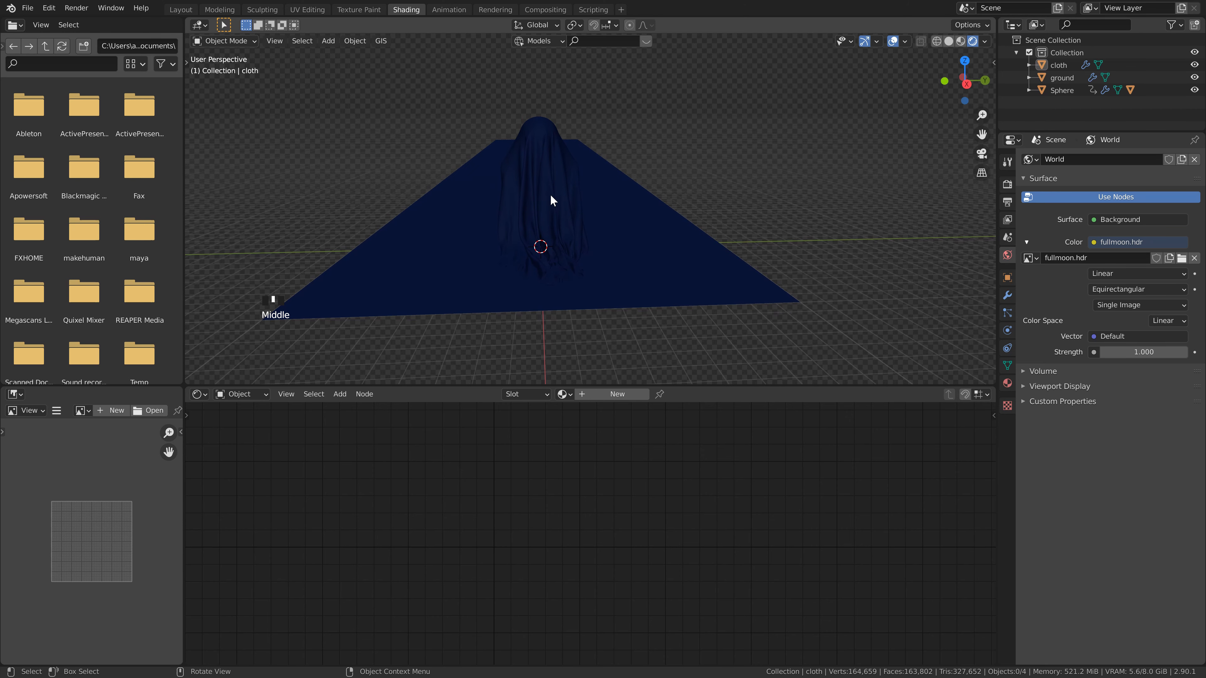
Step: Create a new material on the cloth object and delete its Principled BSDF node
left_click(547, 178)
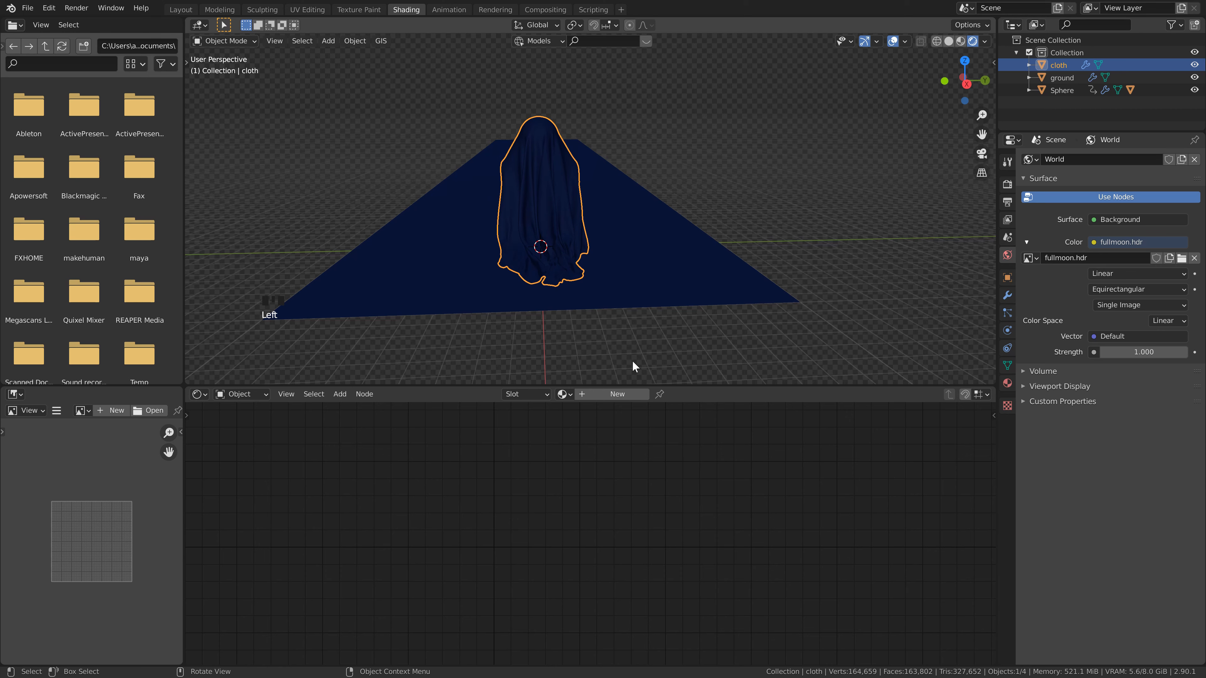
left_click(611, 391)
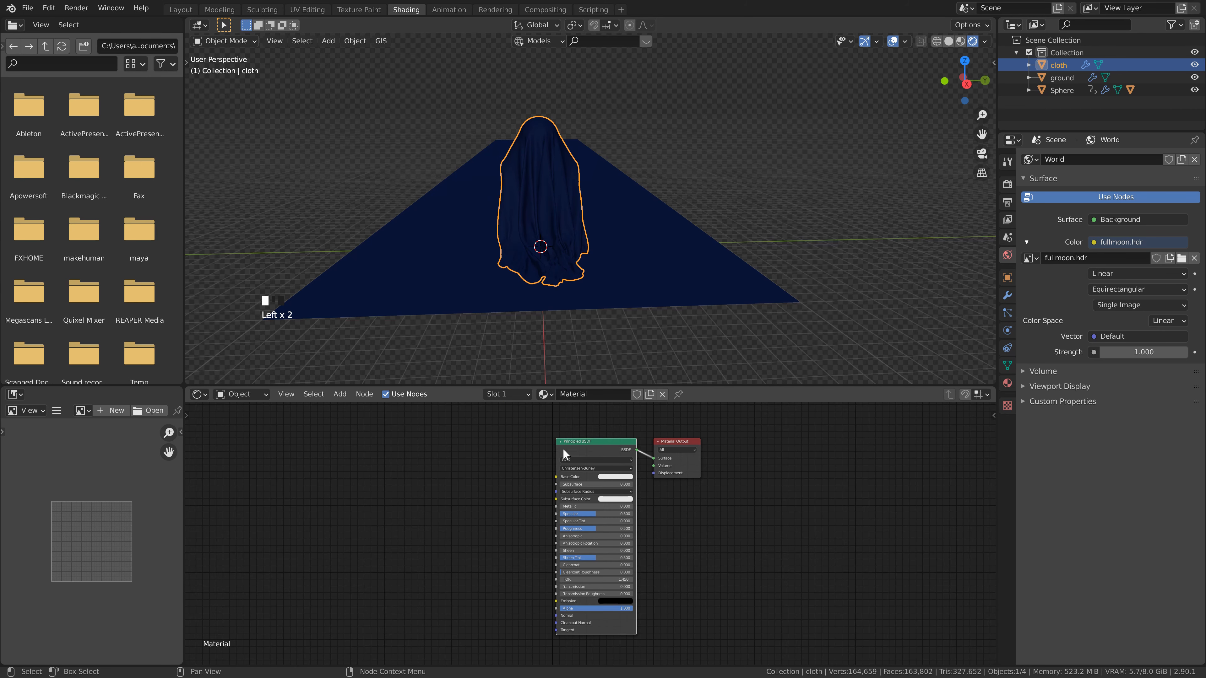
key("Delete")
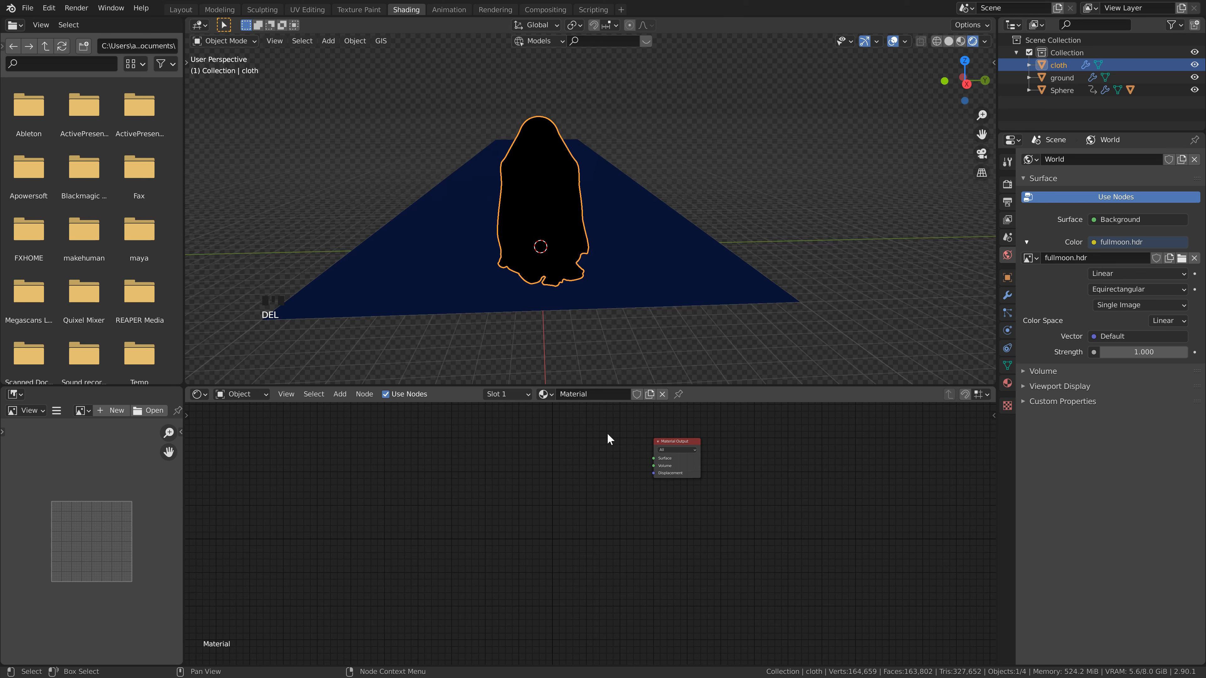
Step: Add a Mix Shader node, connect it to the Material Output's Surface input, and save the file
key("shift+a")
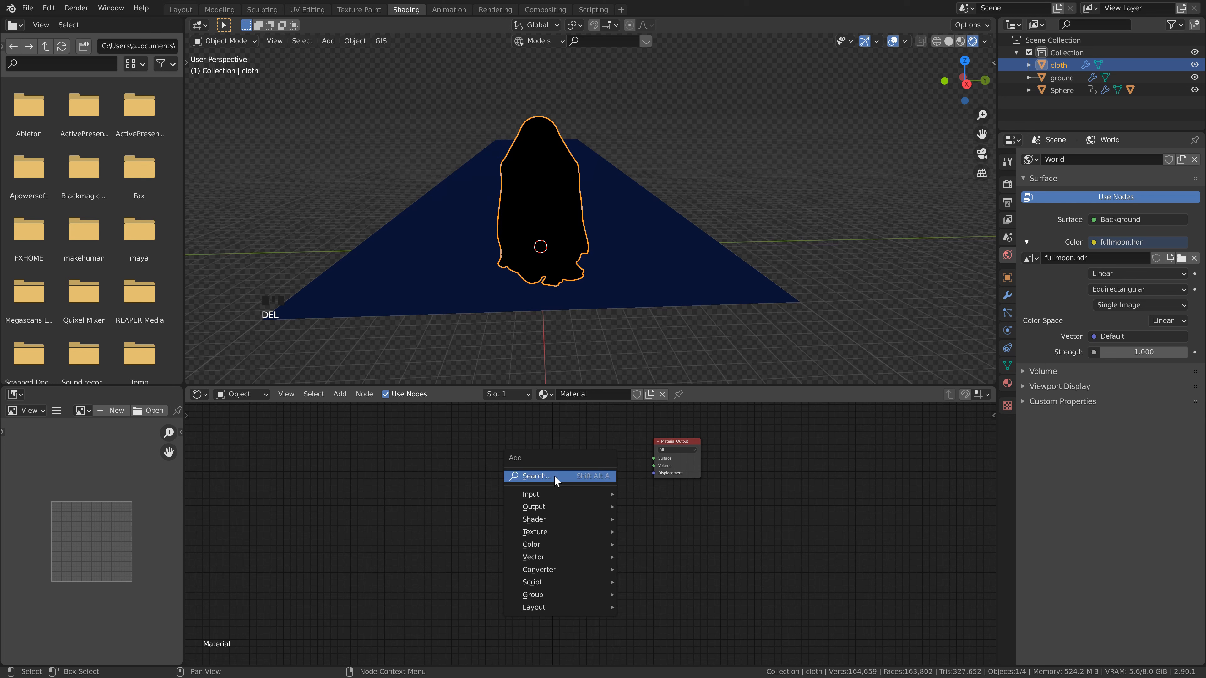
left_click(536, 476)
type("mi")
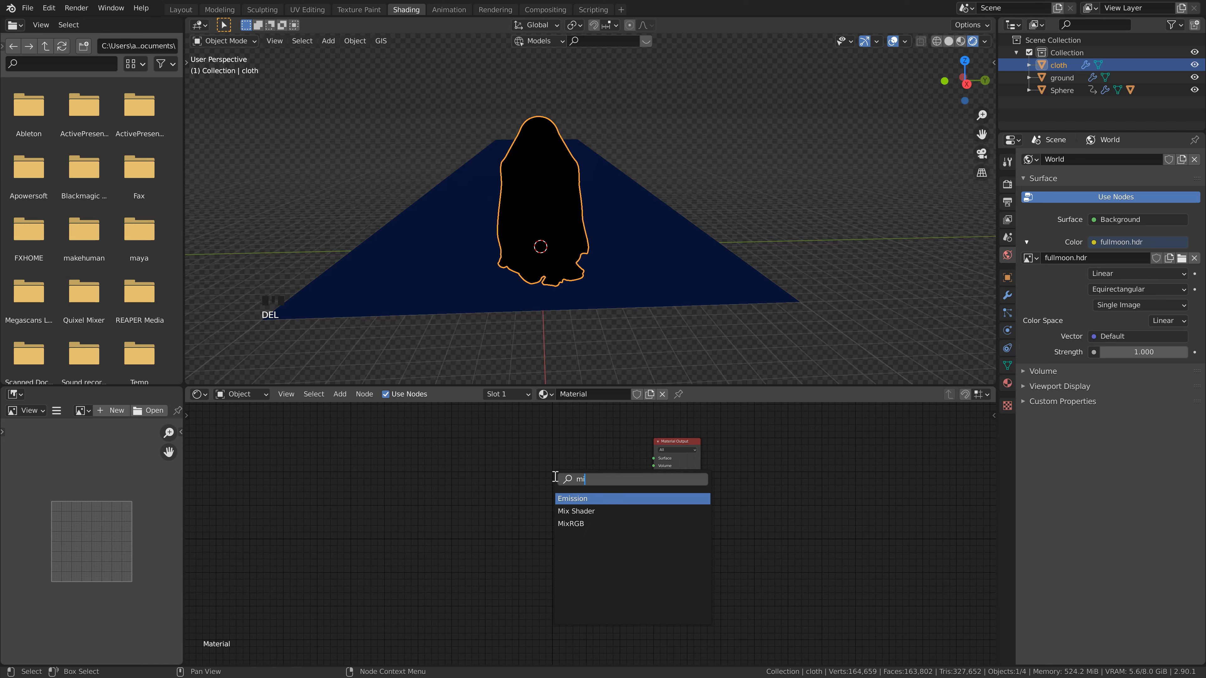
key("Down")
key("Return")
left_click(563, 468)
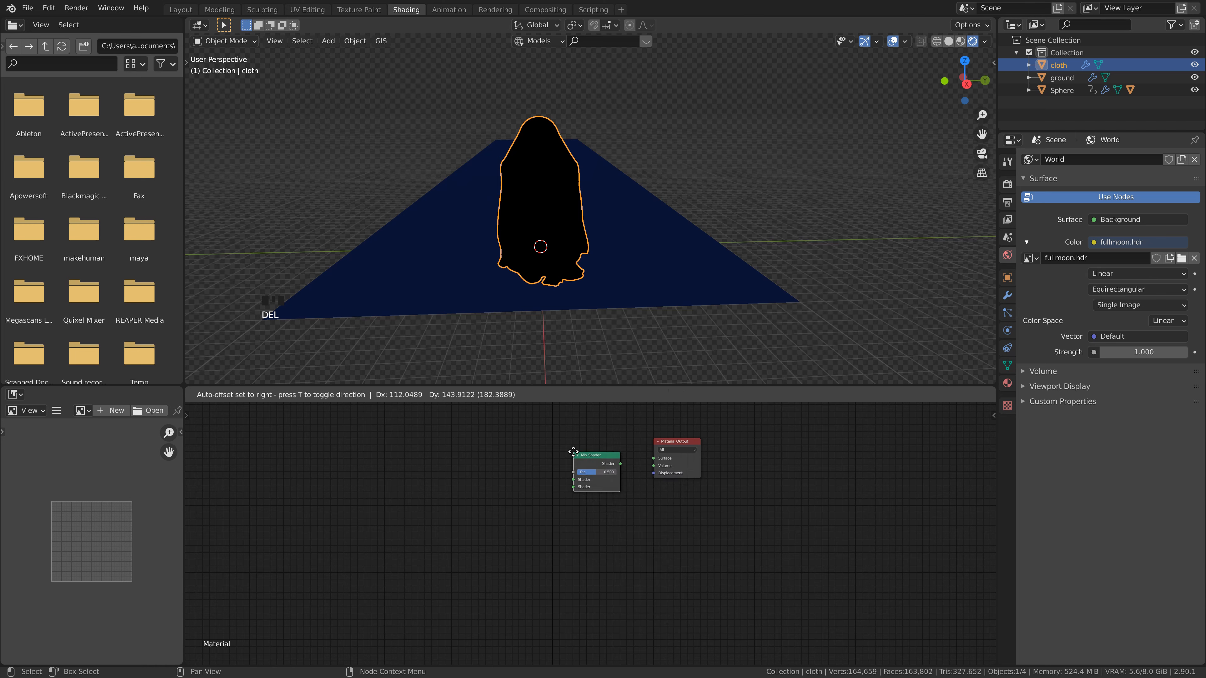
left_click_drag(620, 463, 652, 463)
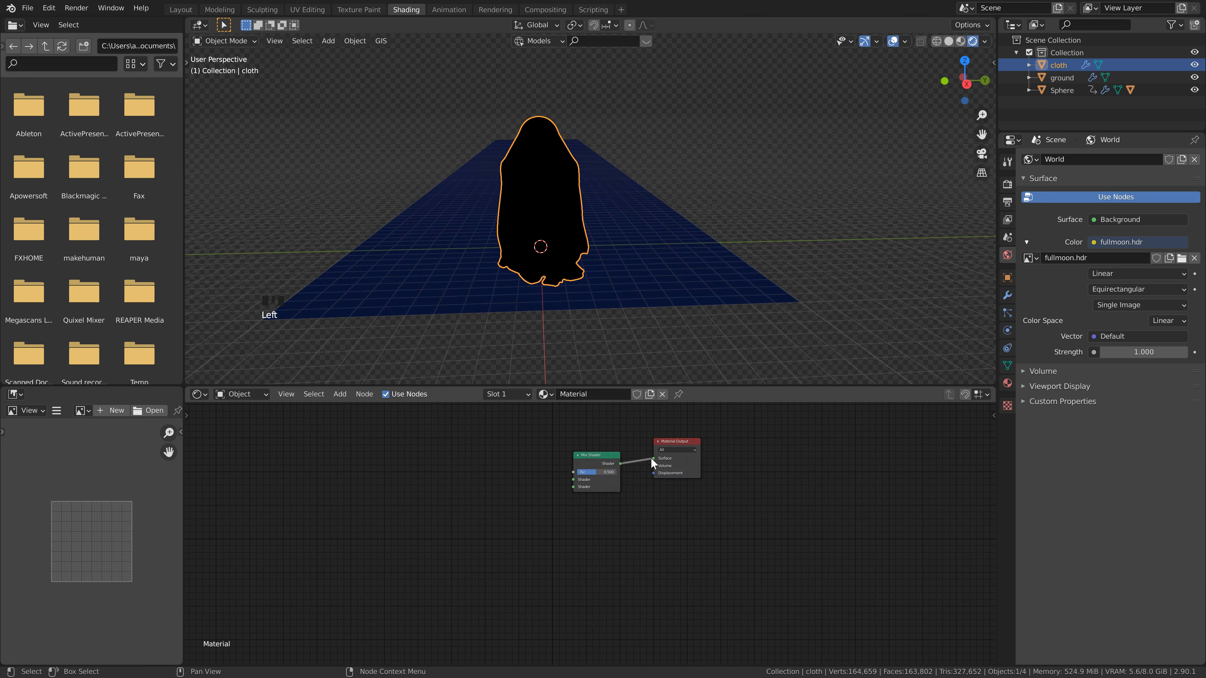
key("ctrl+s")
Step: Add a Translucent BSDF node and connect it to the first Shader input of the Mix Shader
key("shift+a")
left_click(541, 496)
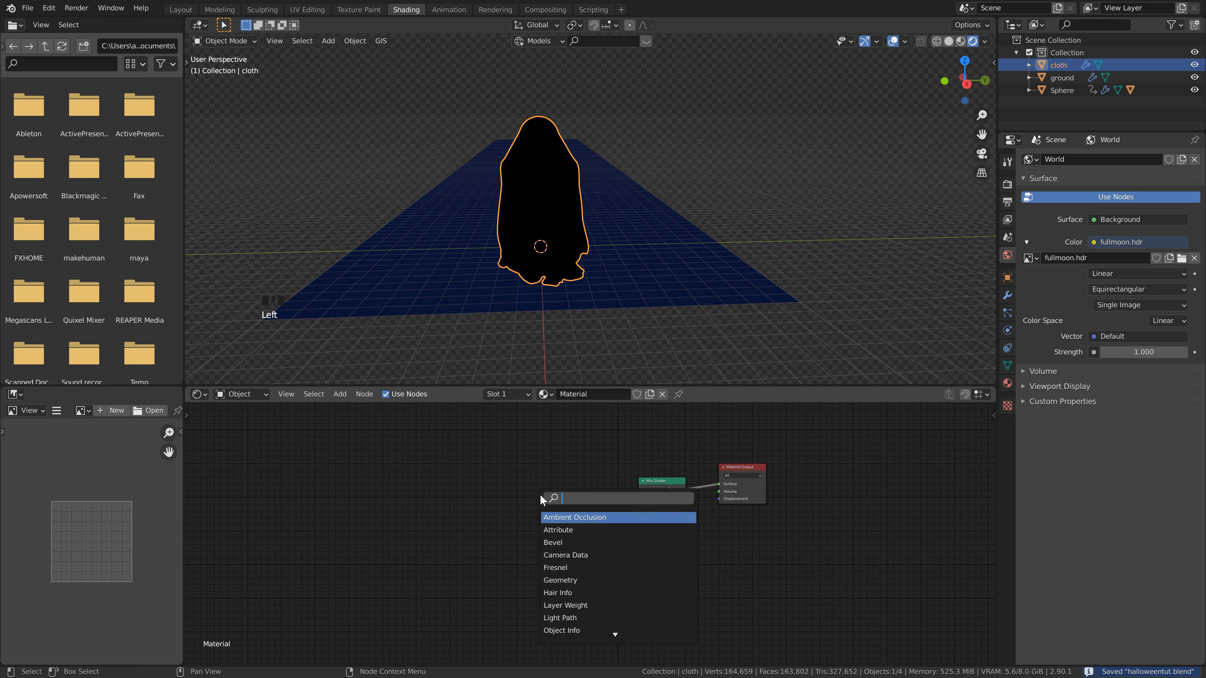
type("tran")
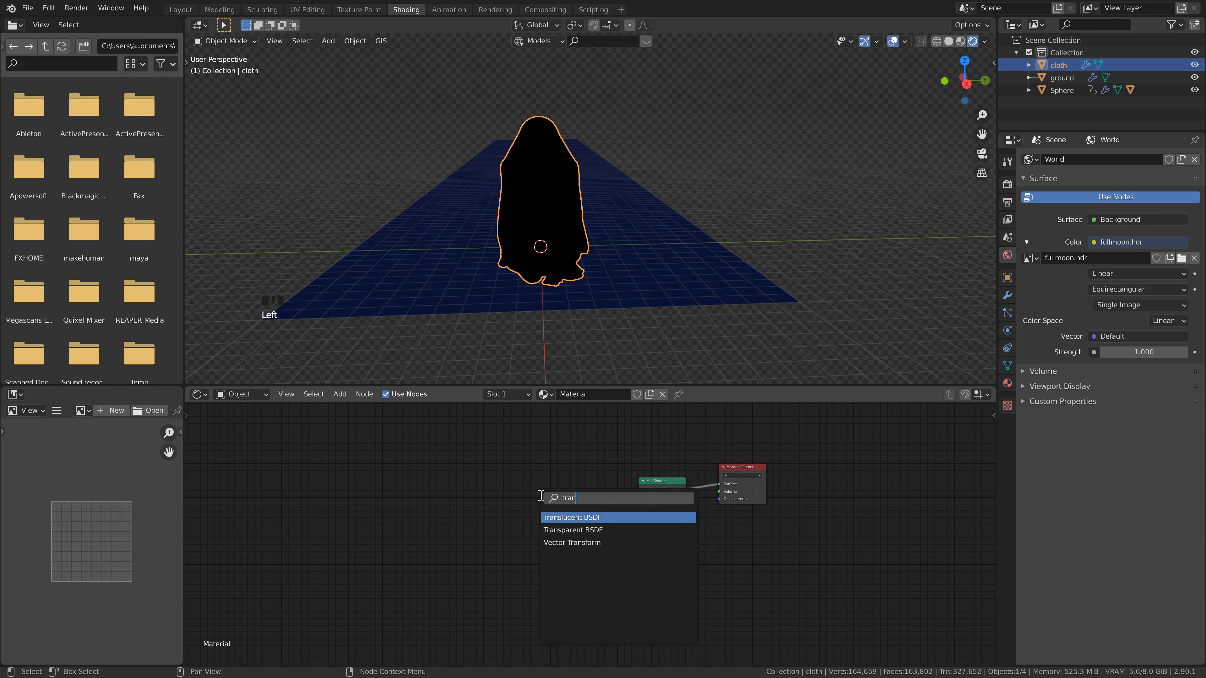
left_click(565, 517)
left_click(573, 491)
left_click_drag(573, 492, 637, 504)
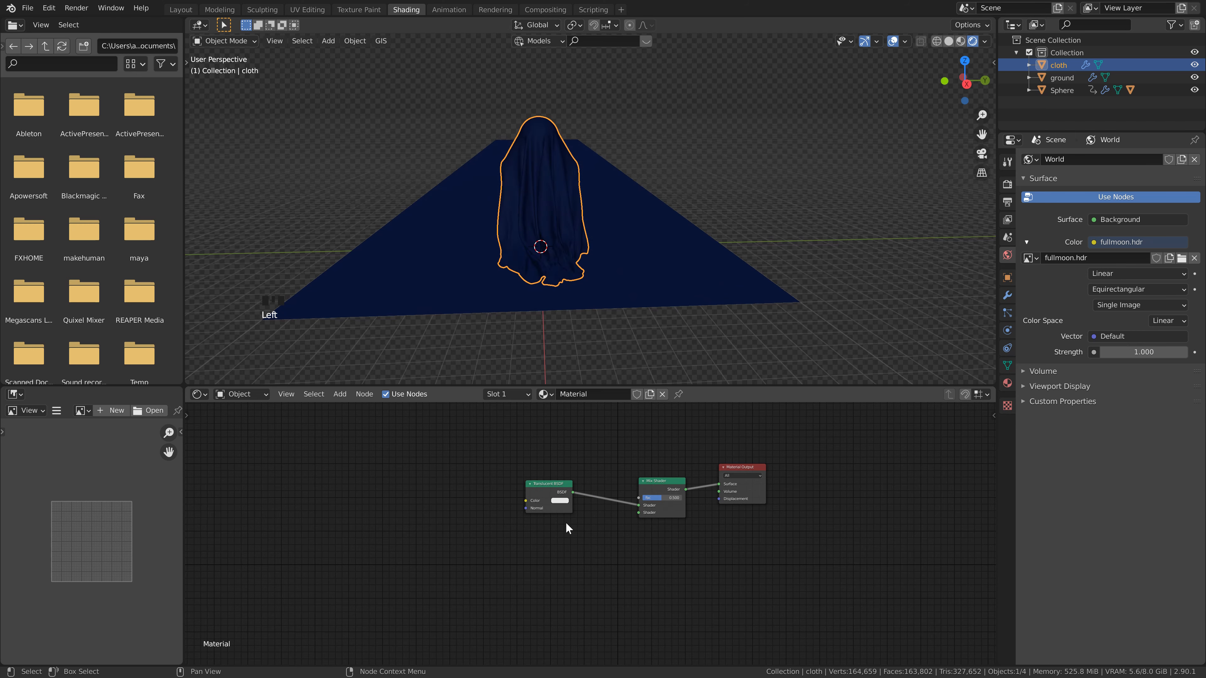
Step: Add an Emission node and connect it to the second Shader input of the Mix Shader
key("shift+a")
left_click(552, 536)
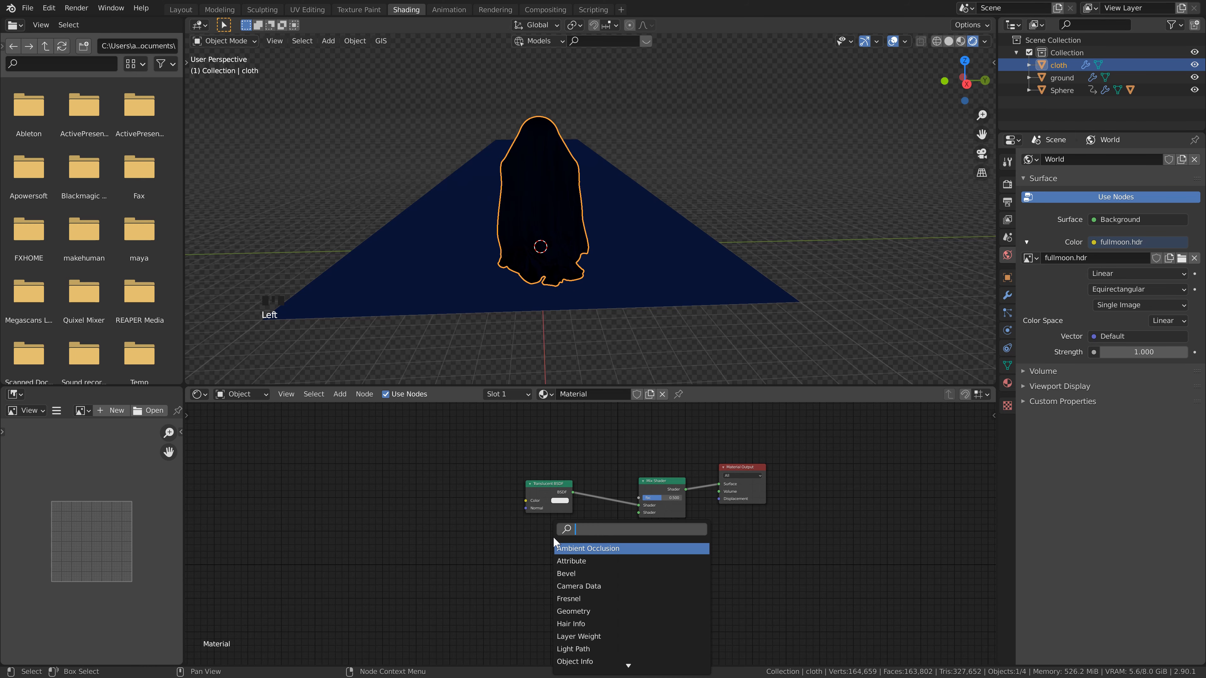
type("em")
key("Return")
left_click(553, 538)
left_click_drag(601, 549, 638, 512)
Step: Set the Emission node's strength to 3 and its colour to light blue
scroll(584, 560, "up", 2)
left_click(557, 563)
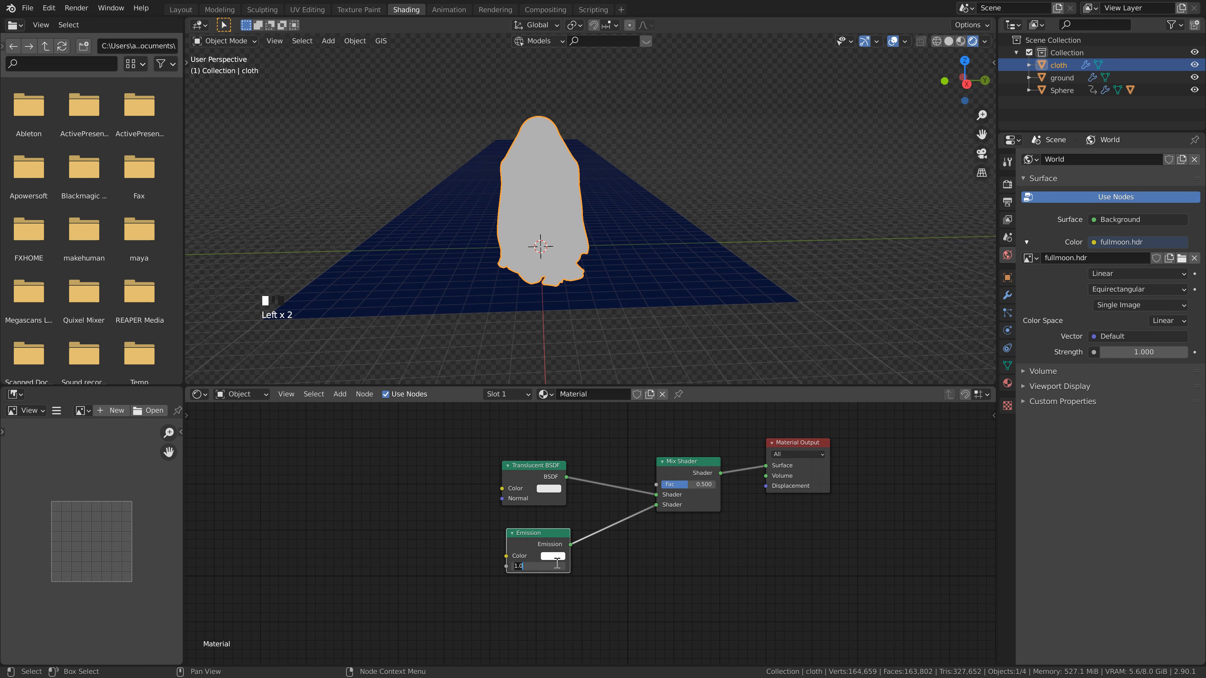
type("3")
left_click(557, 561)
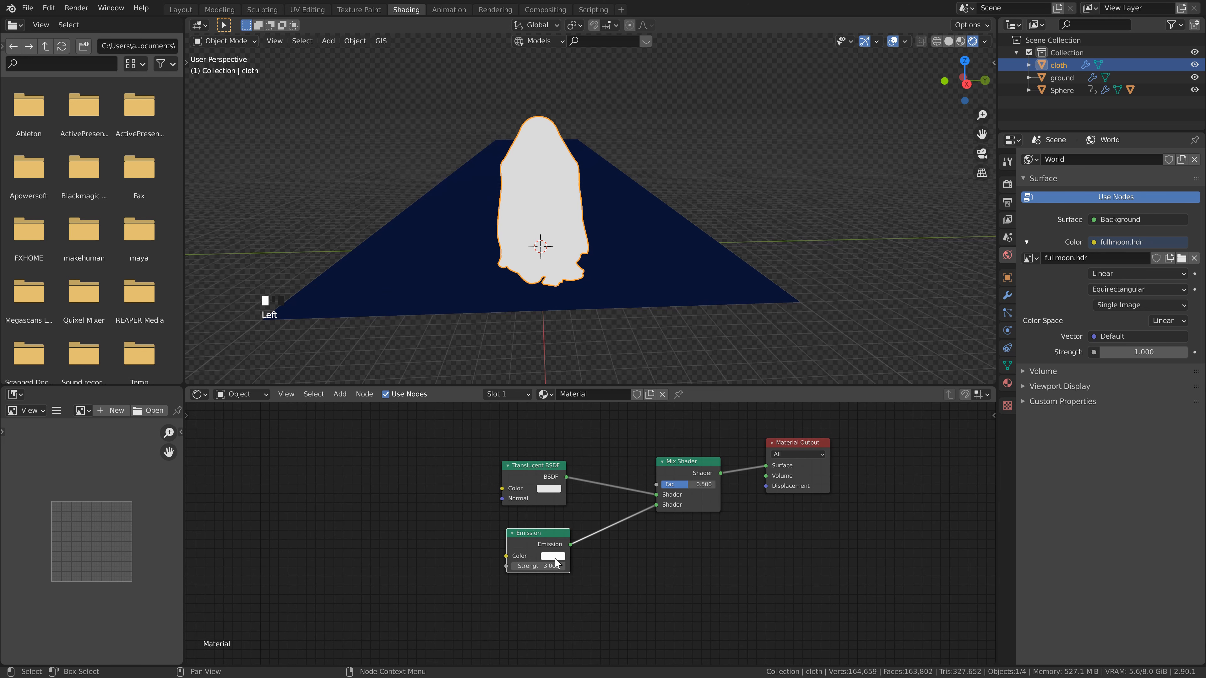
left_click(553, 557)
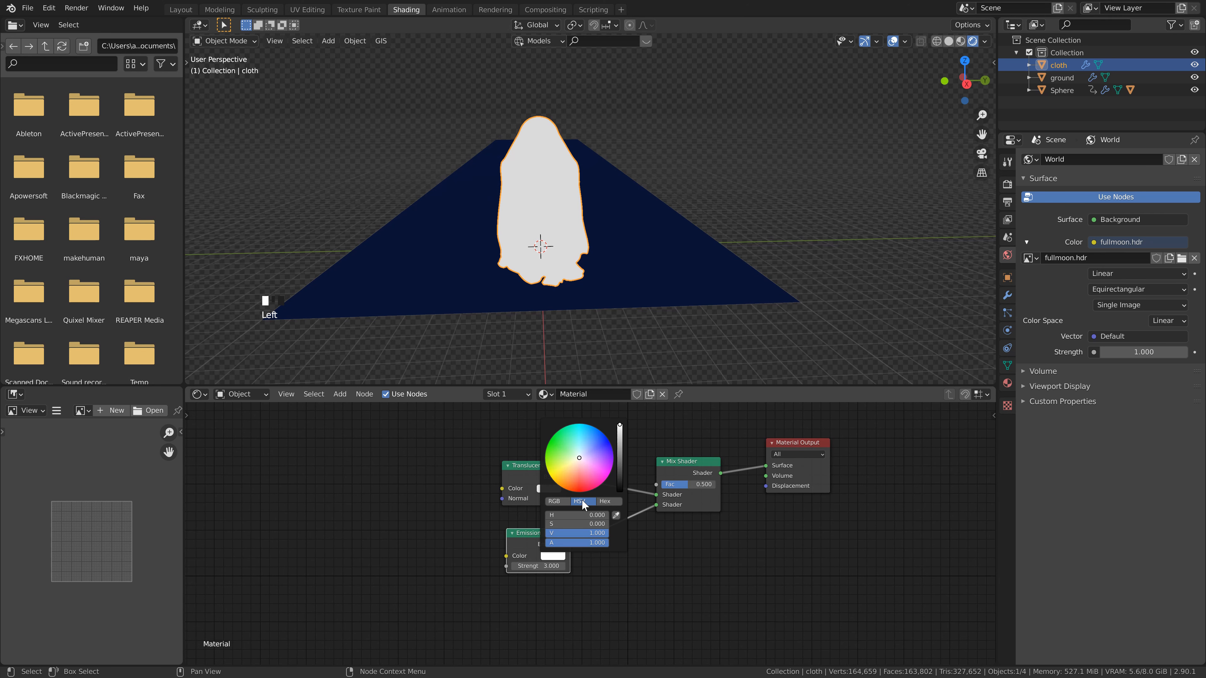
left_click(589, 455)
left_click(591, 450)
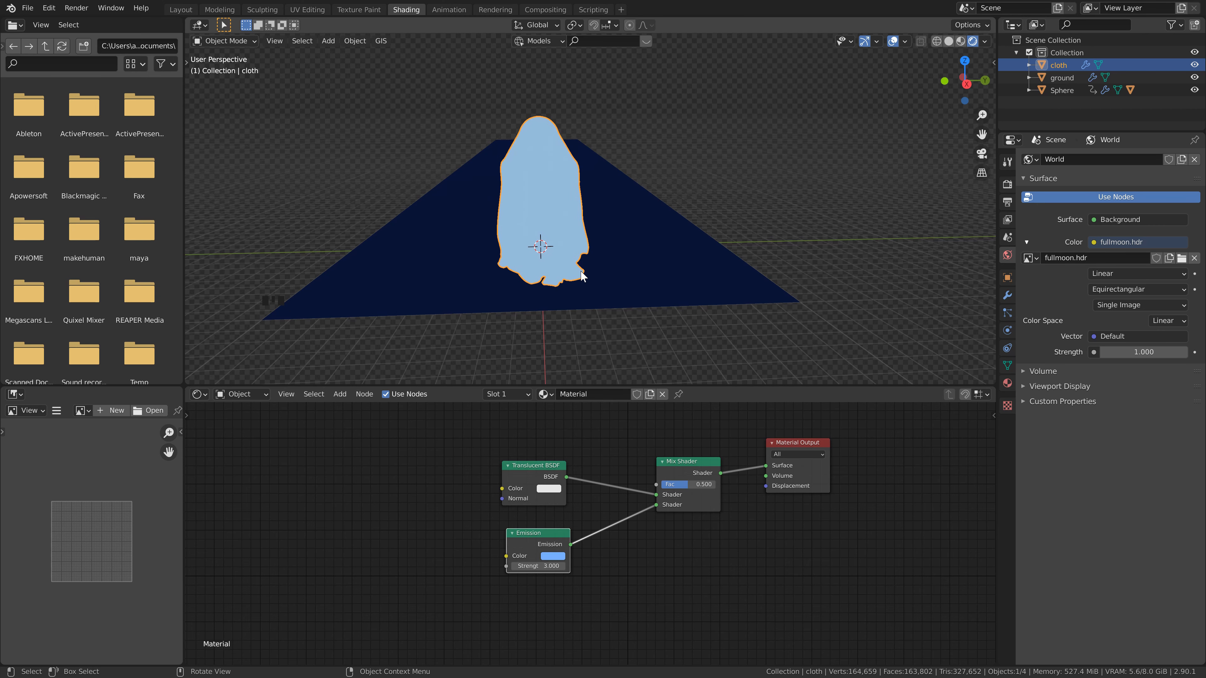
Step: Add a Layer Weight node and connect its Facing output to the Fac input of the Mix Shader
scroll(618, 520, "down", 1)
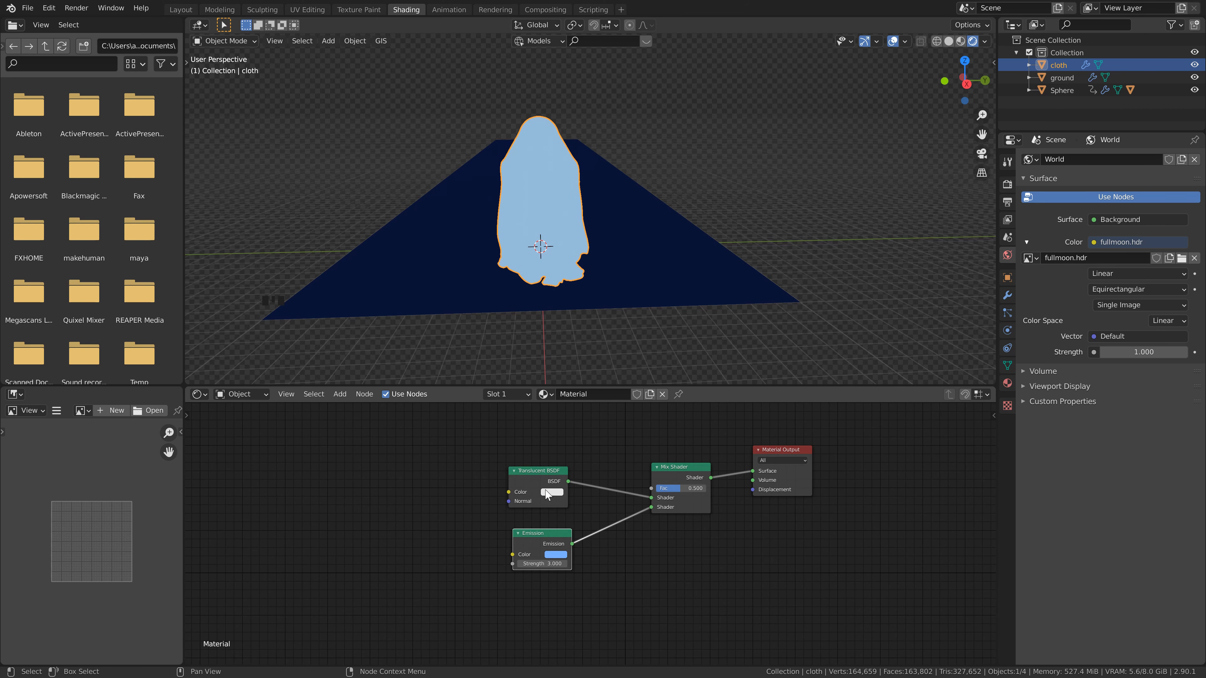
middle_click_drag(546, 494, 574, 509)
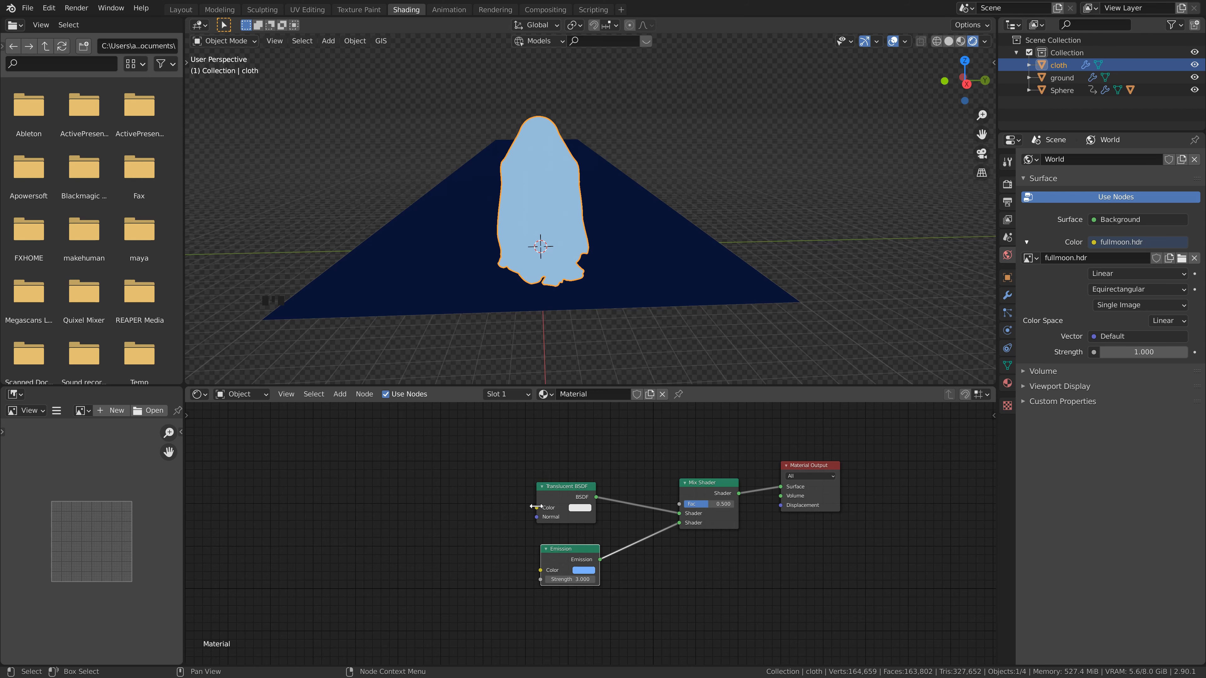
scroll(596, 497, "down", 1)
middle_click_drag(585, 458, 597, 501)
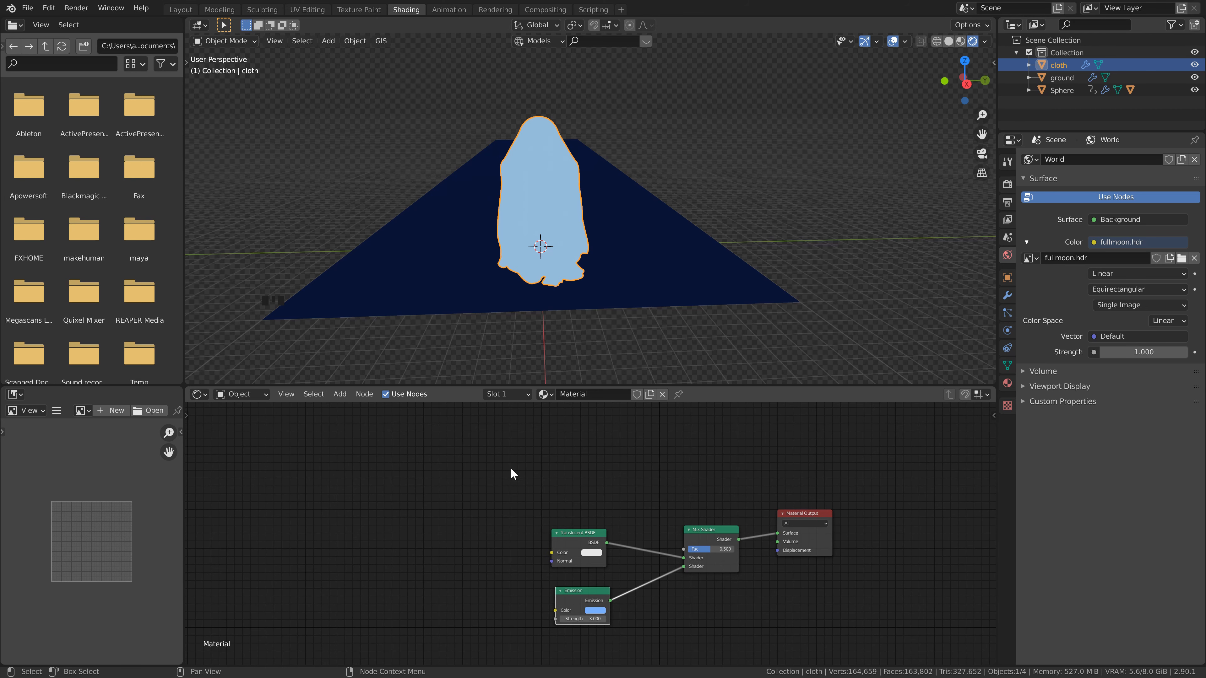
middle_click_drag(556, 454, 553, 460)
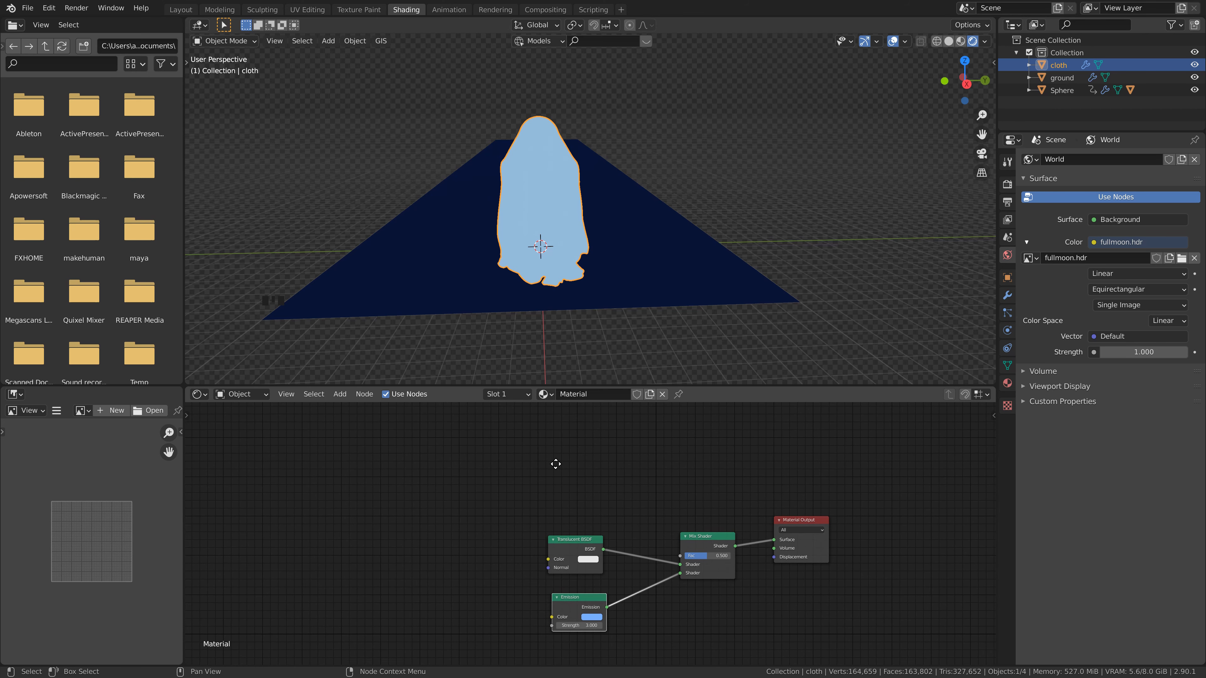
left_click(543, 484)
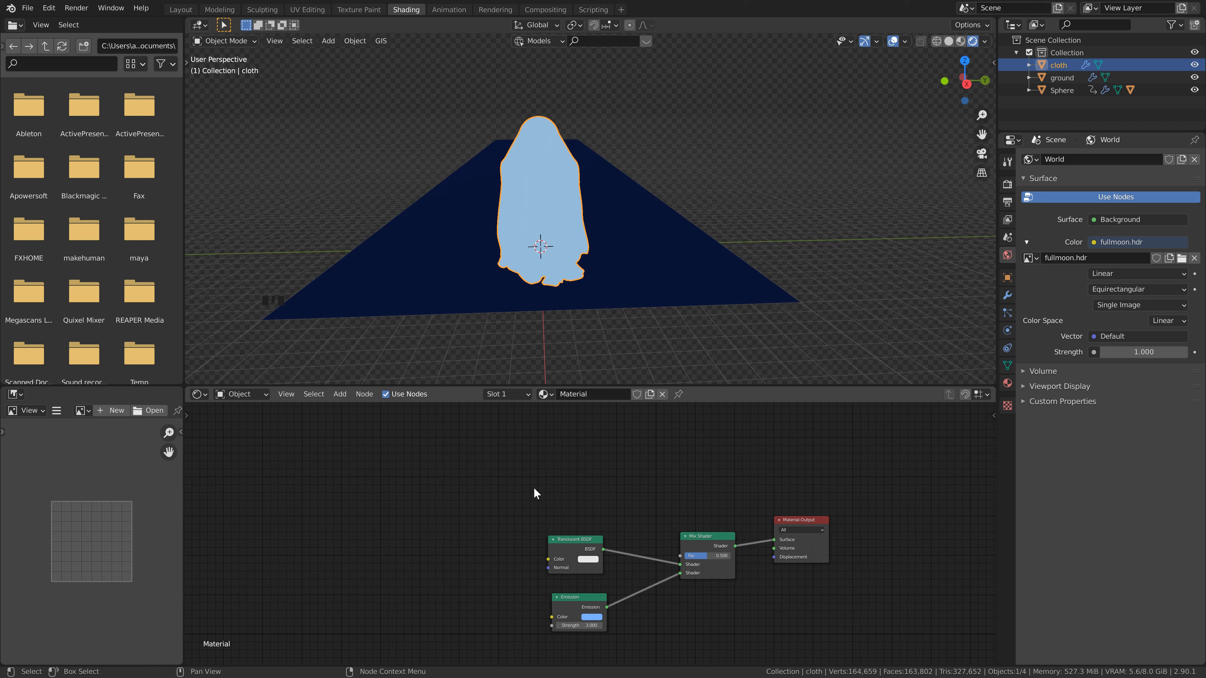
key("shift+a")
left_click(545, 472)
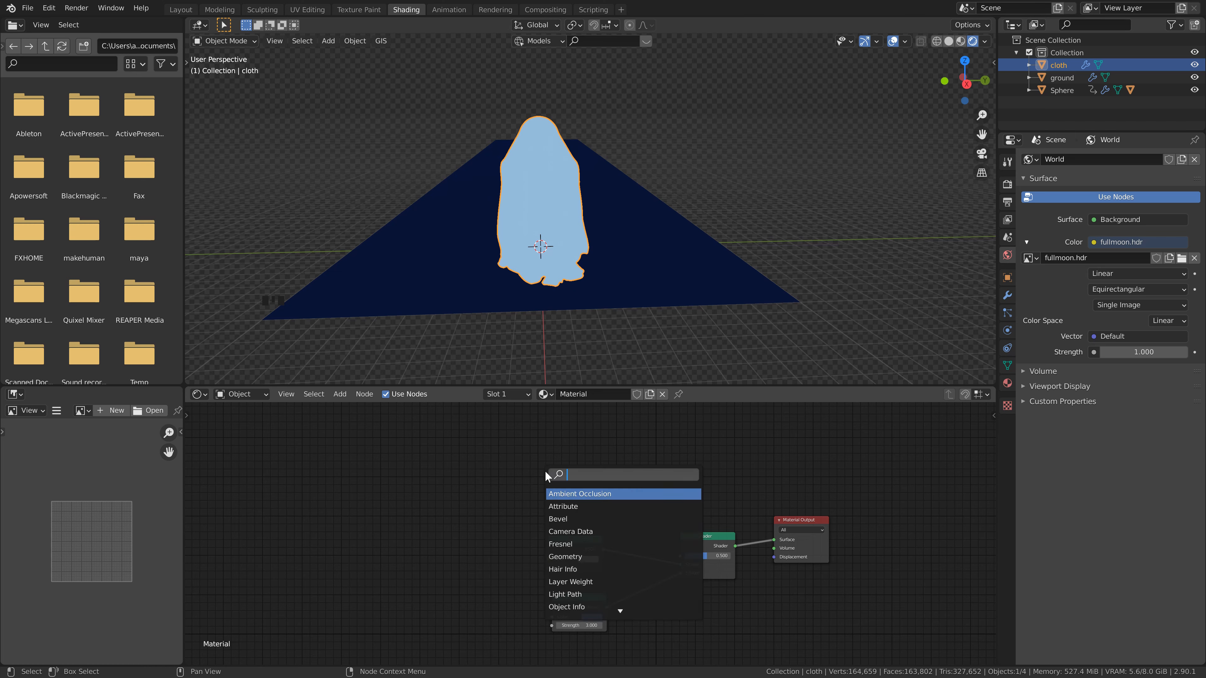
type("la")
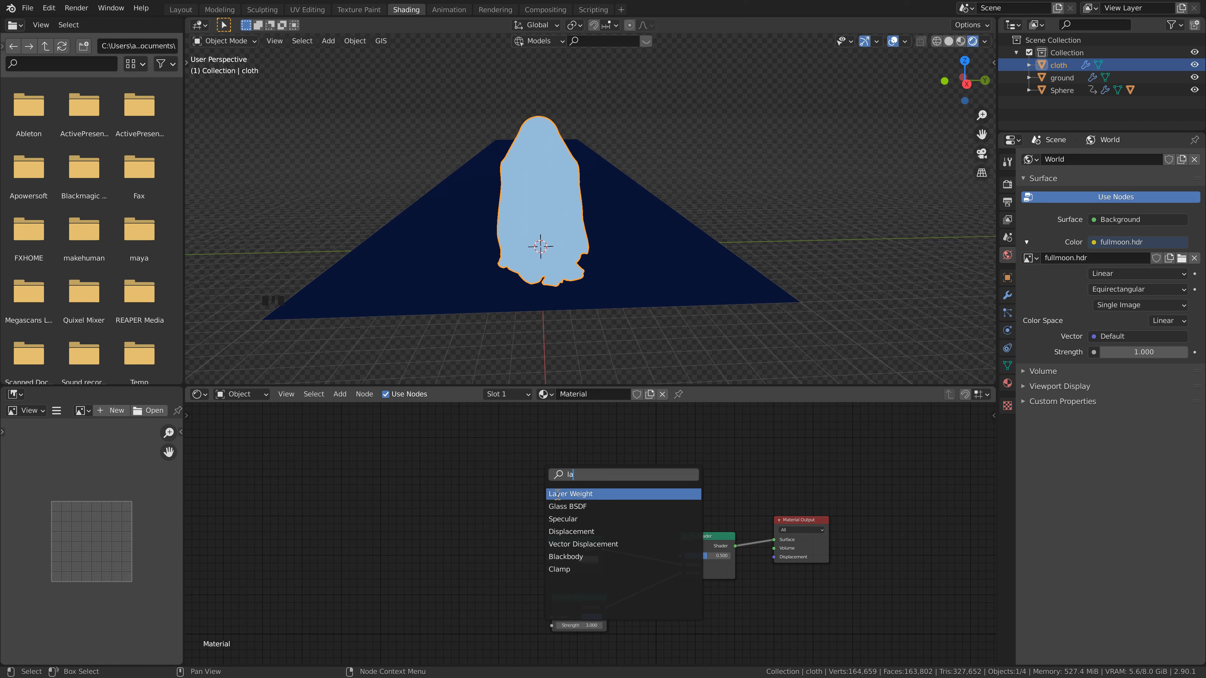
left_click(557, 494)
left_click(549, 487)
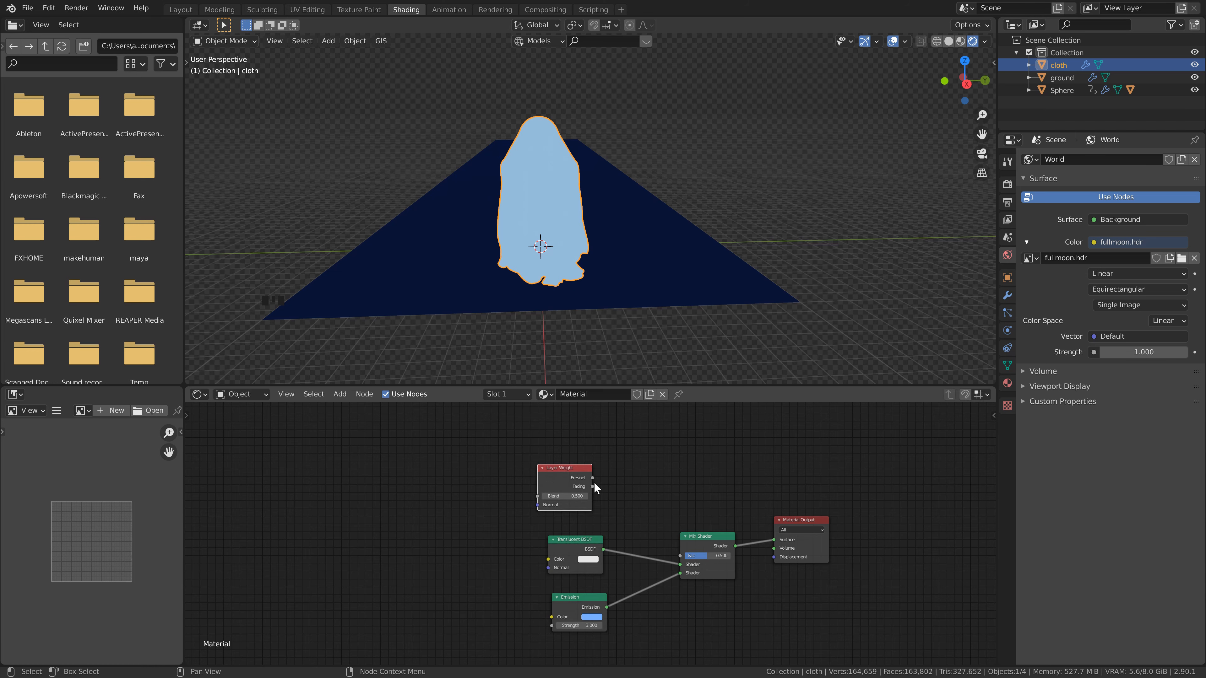
left_click_drag(592, 485, 681, 558)
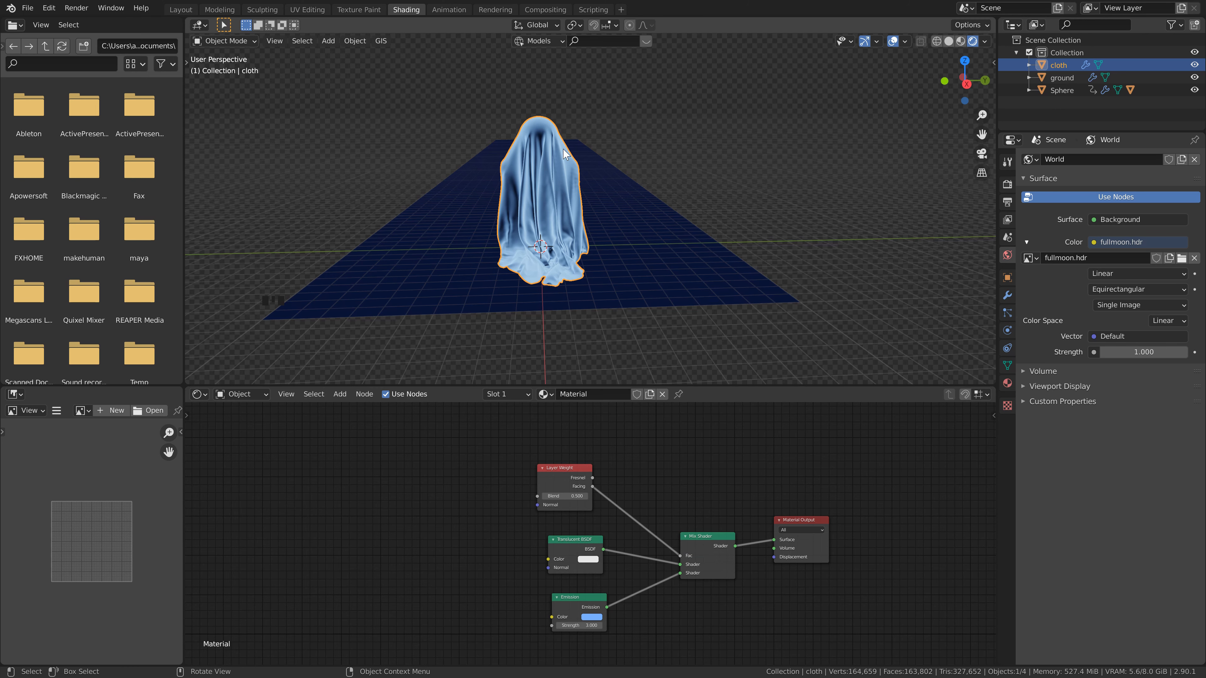
Step: Set the Layer Weight node's Blend to 0.15 and deselect the cloth
scroll(557, 184, "up", 2)
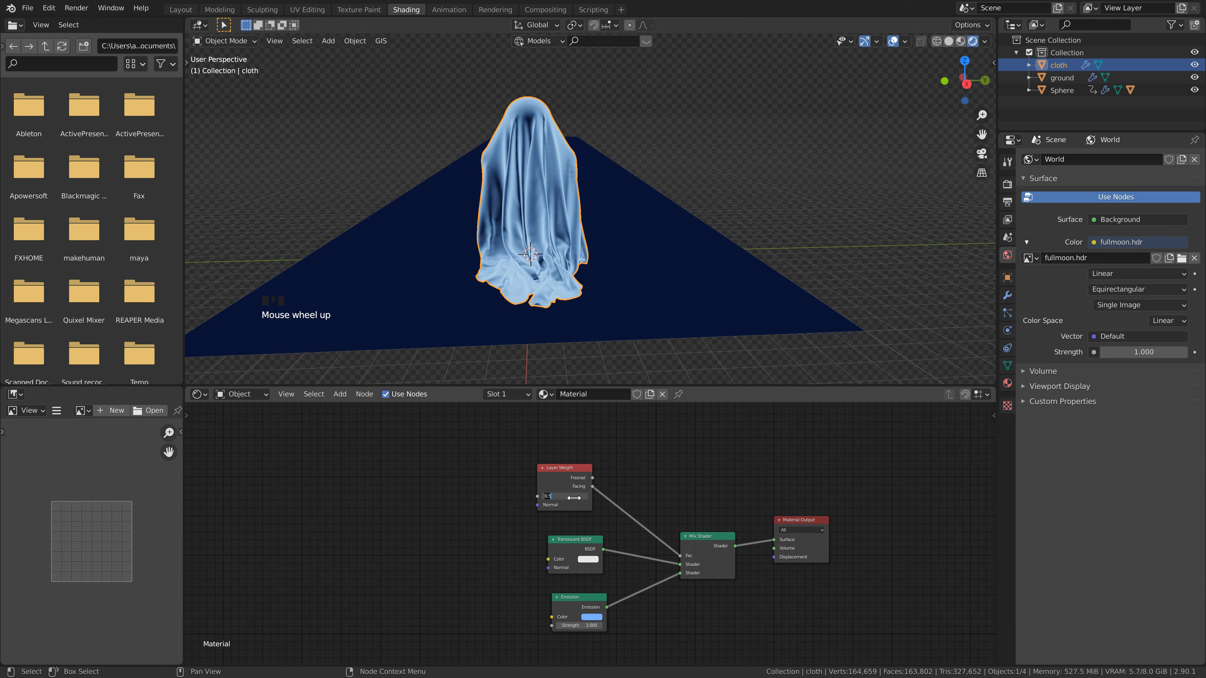
key("BackSpace")
type(".15")
key("Return")
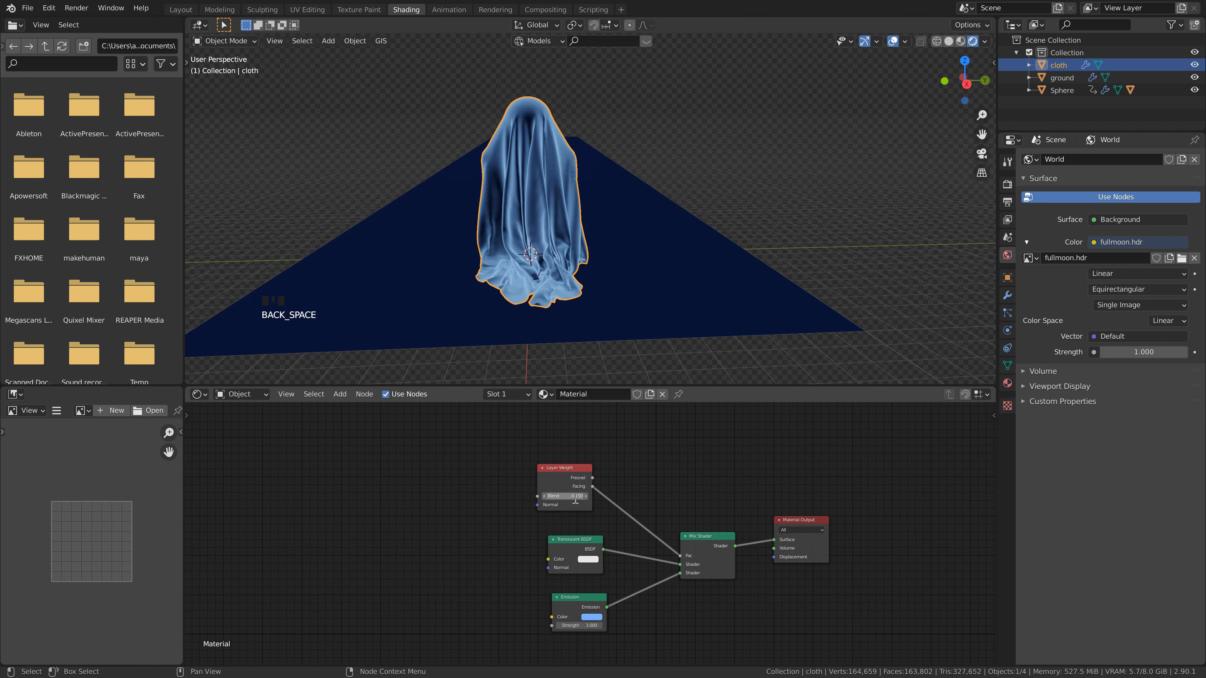
left_click(599, 124)
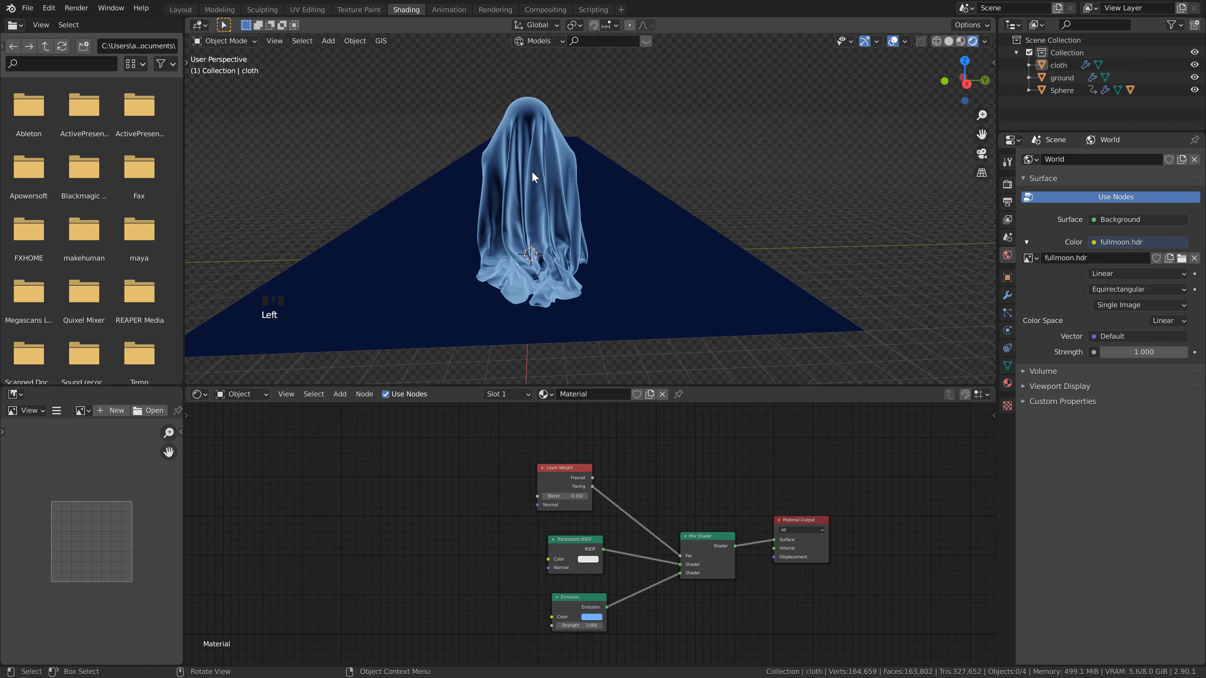
Step: Preview the ghost with the Cycles render engine and switch back to Eevee
left_click(1006, 184)
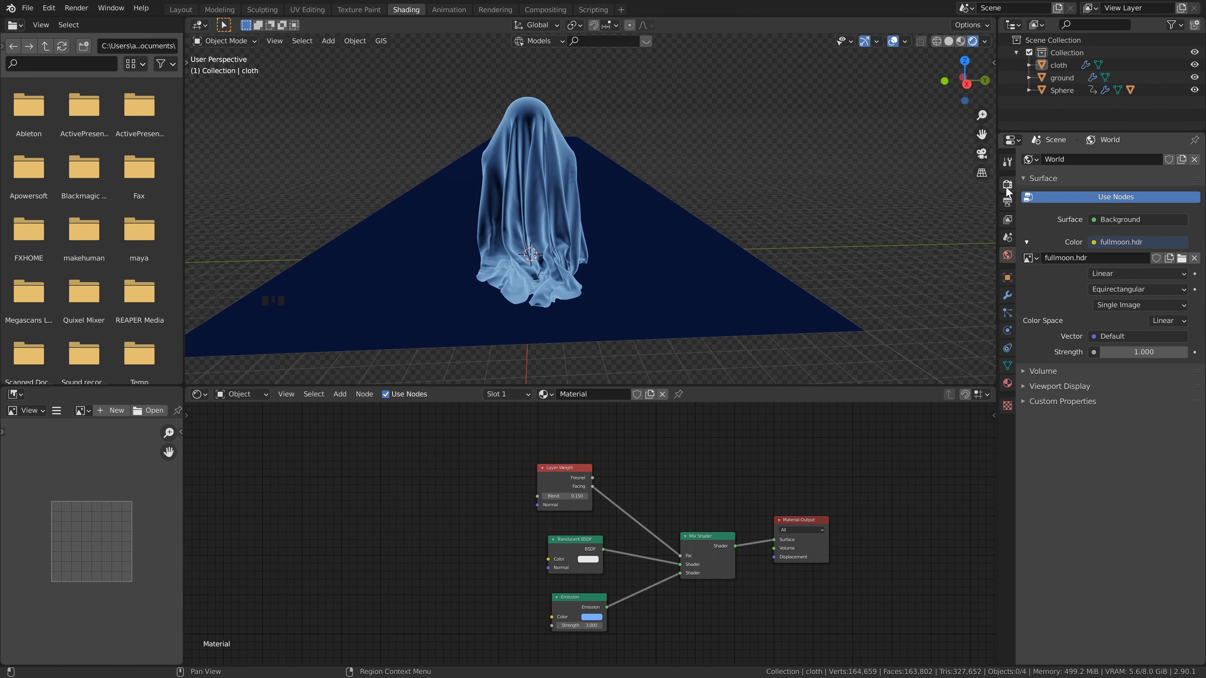
left_click(1135, 160)
left_click(1134, 199)
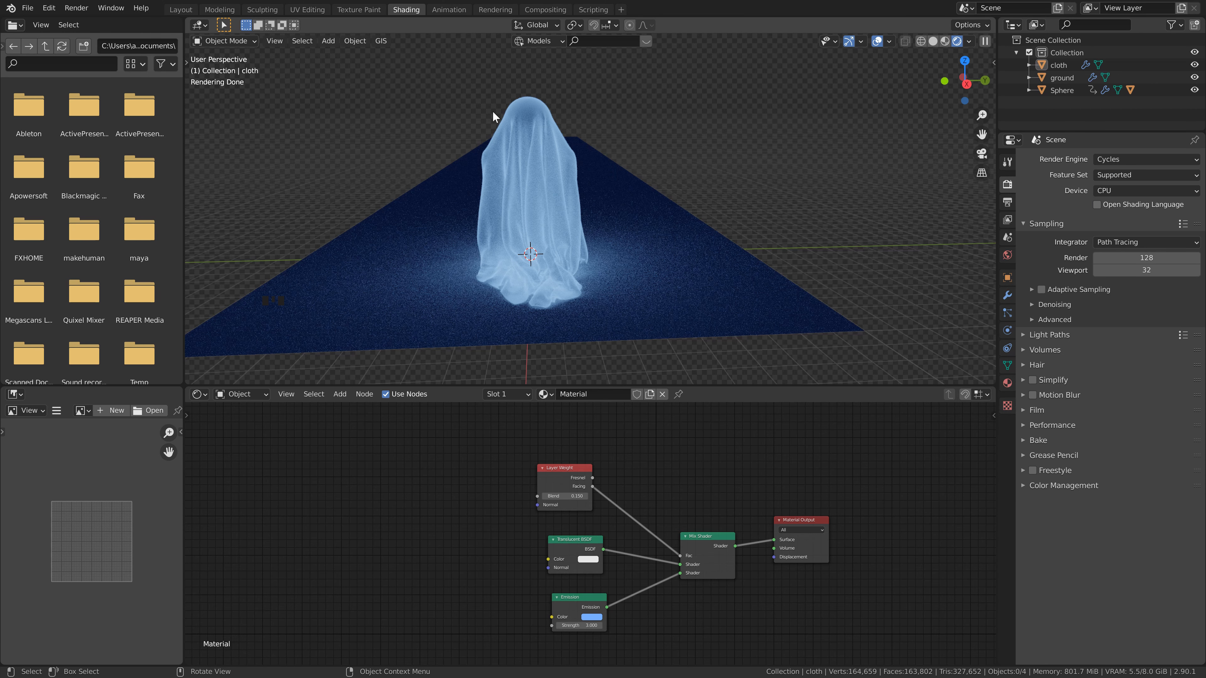
left_click(1134, 161)
left_click(1122, 177)
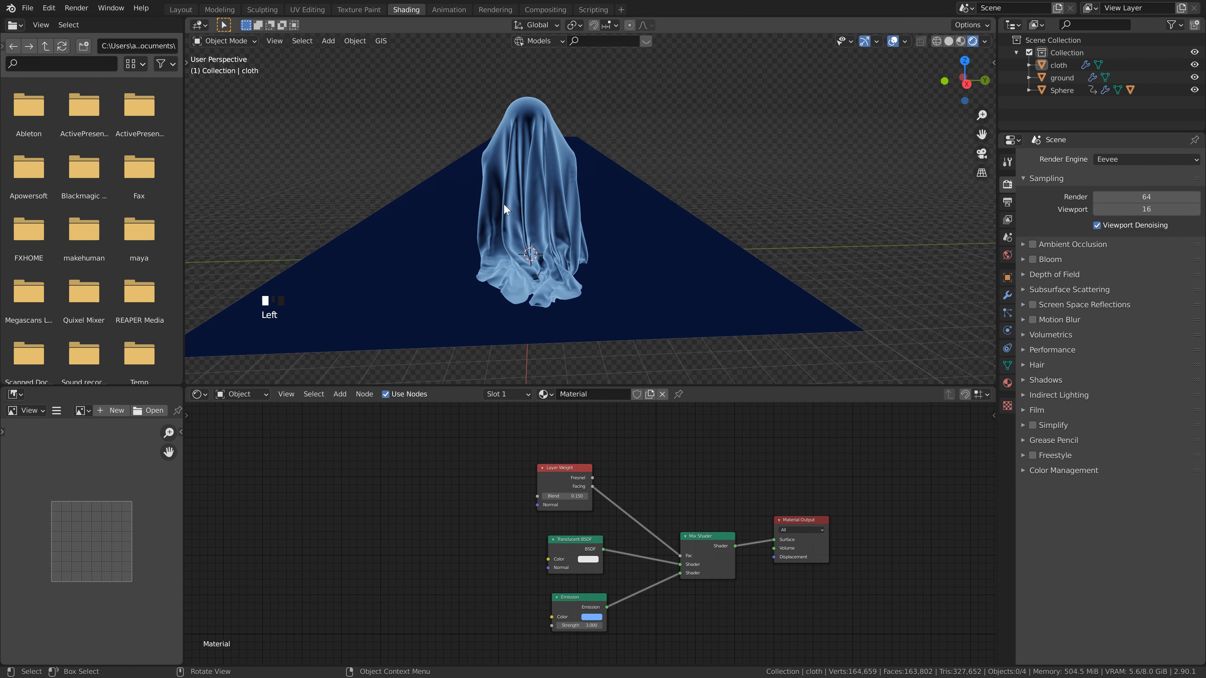
Step: Set the Translucent BSDF node's colour to light blue and save the file
middle_click_drag(584, 560, 610, 486)
left_click(612, 483)
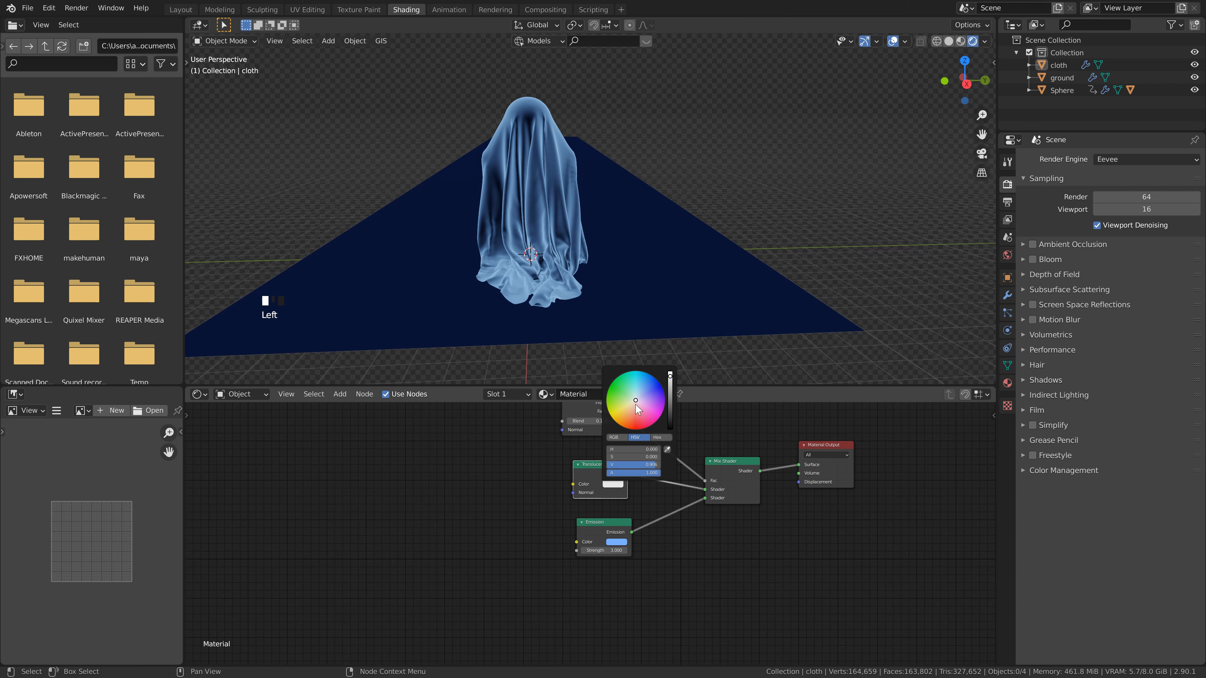
left_click(643, 394)
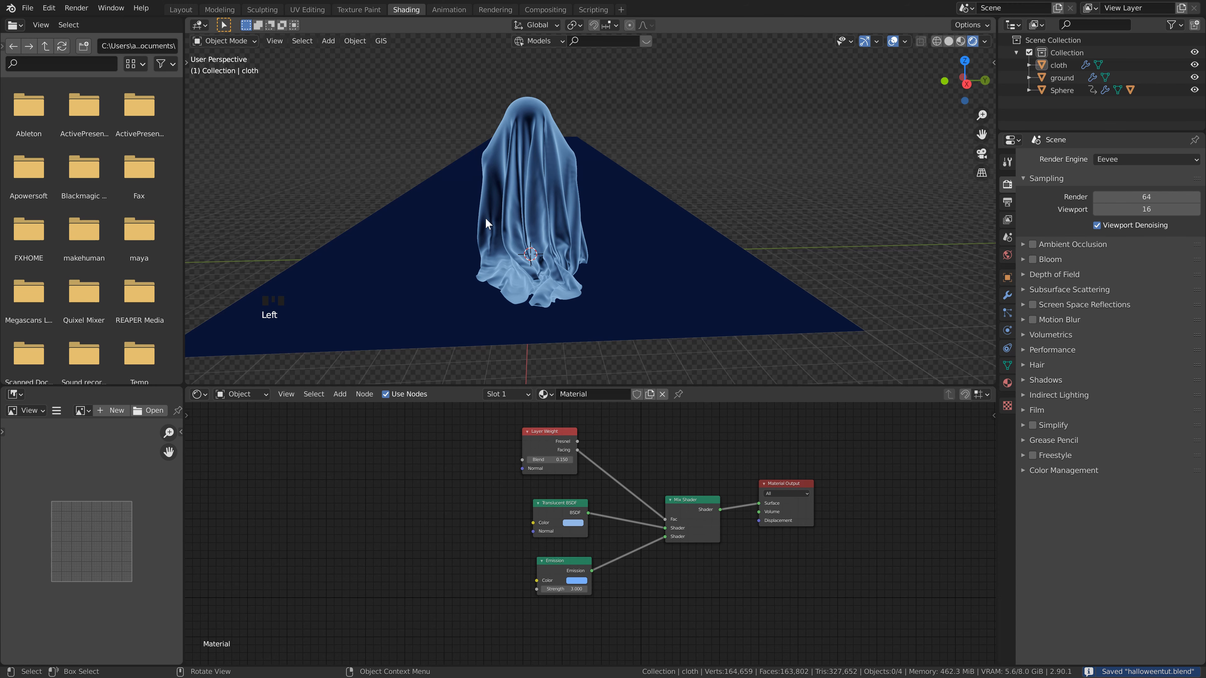
Step: Select the ground plane under the ghost and give it a new material
scroll(498, 206, "down", 1)
middle_click_drag(535, 223, 554, 228, "shift")
left_click(679, 276)
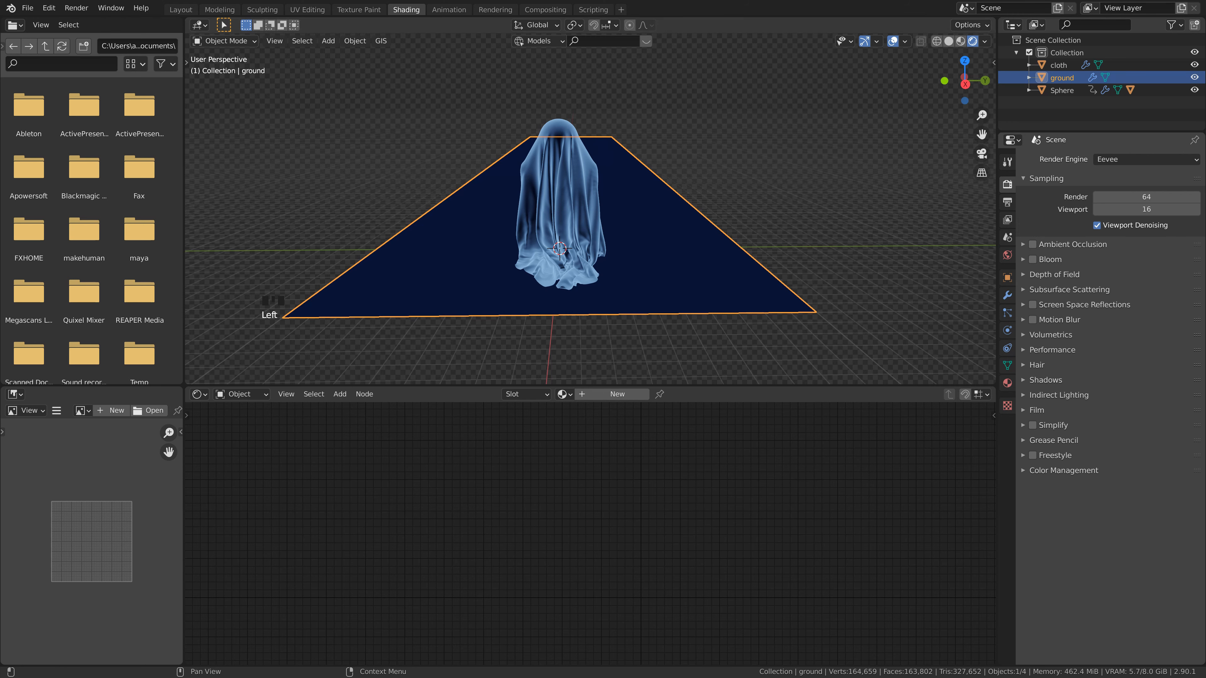
scroll(667, 325, "up", 1)
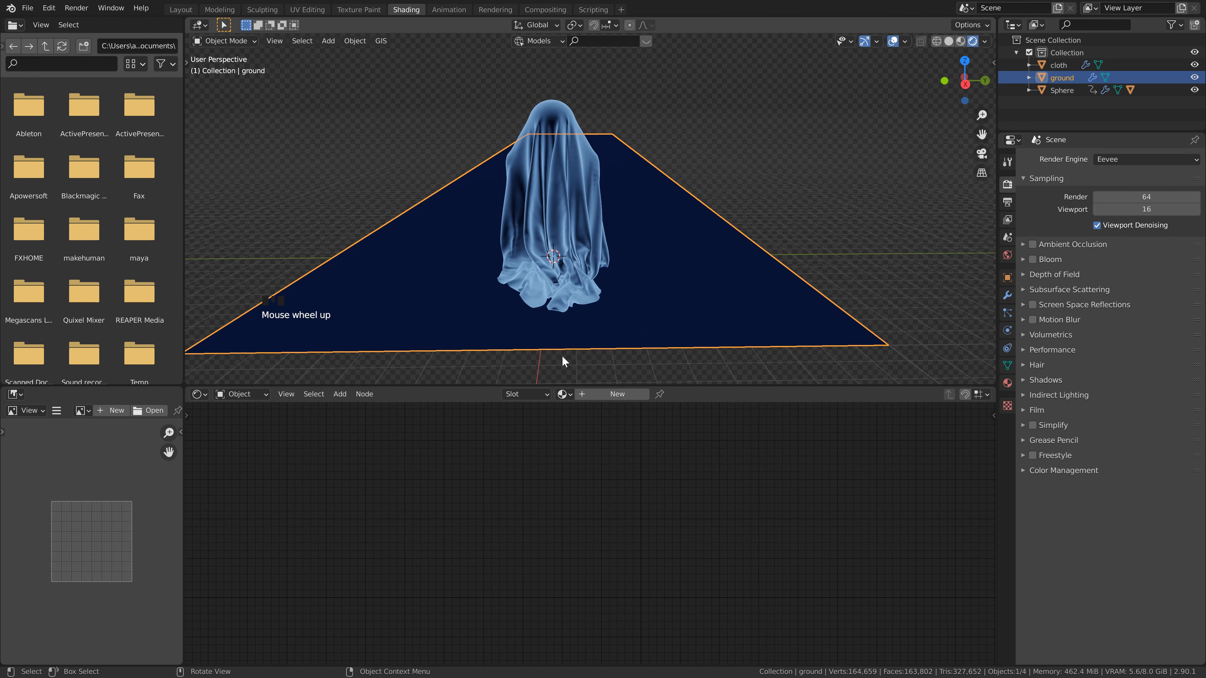
scroll(579, 338, "down", 1)
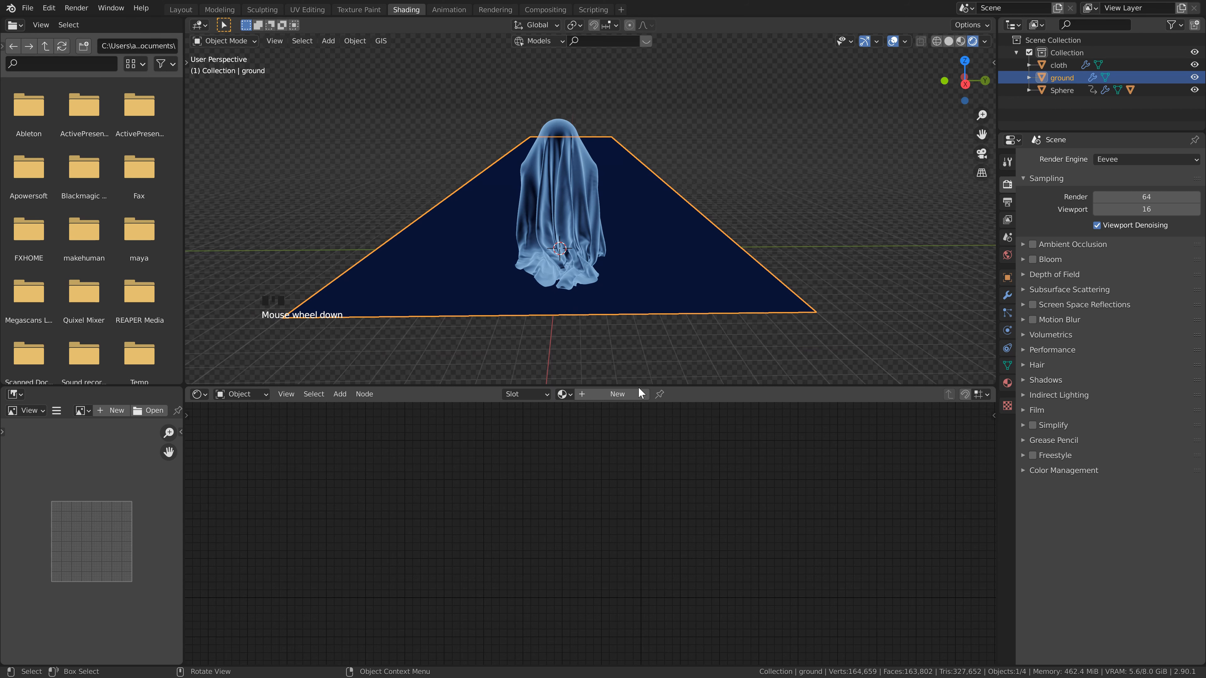
left_click(638, 395)
Step: Set the ground material's Base Color to light blue and its Metallic value to 1
left_click(626, 479)
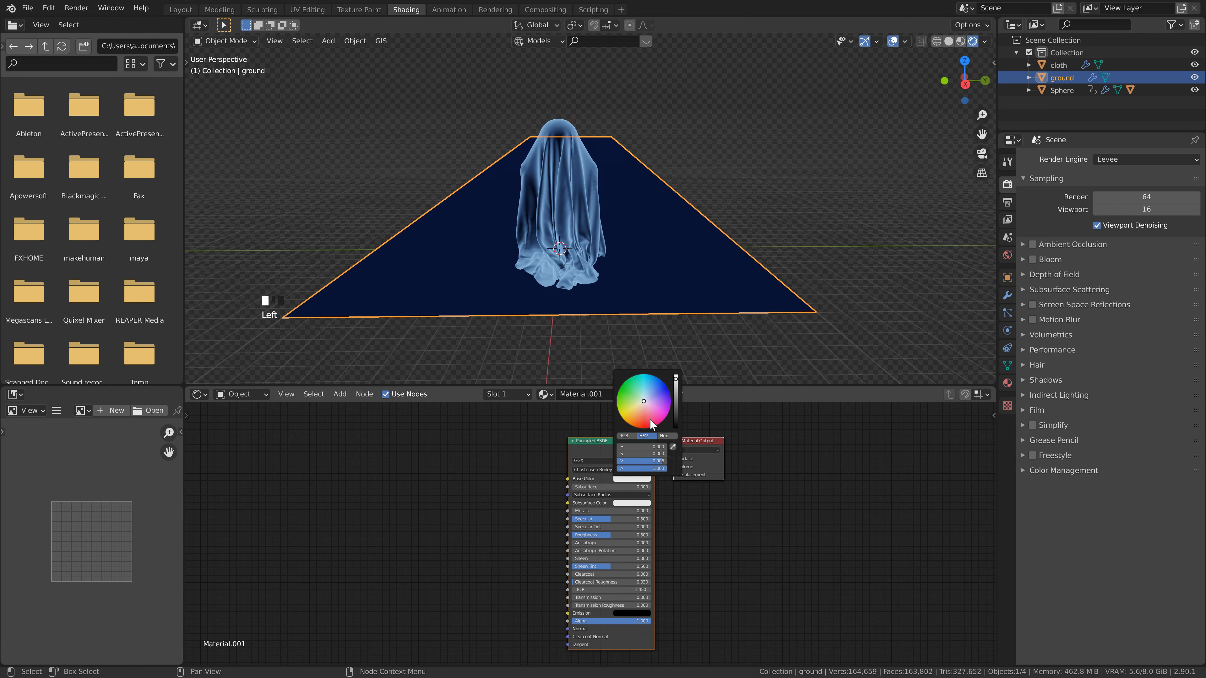
left_click(650, 395)
left_click_drag(576, 510, 651, 510)
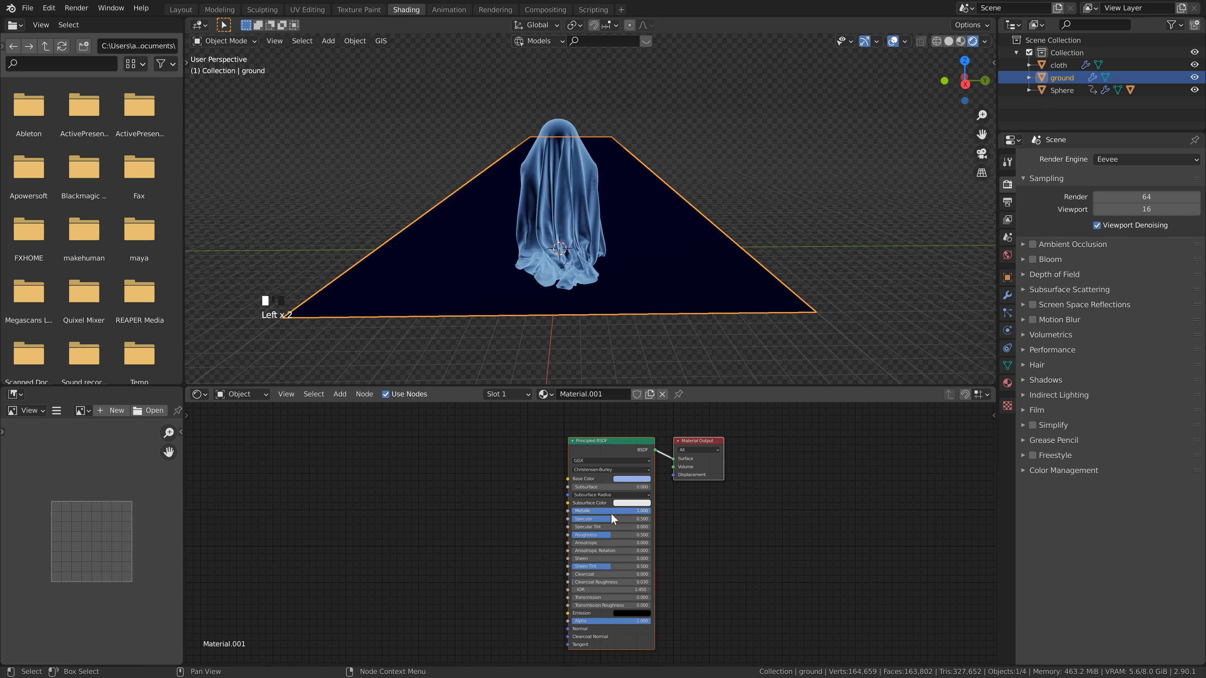
Step: Add a Bump node and connect its Normal output to the Principled BSDF's Normal input
key("Home")
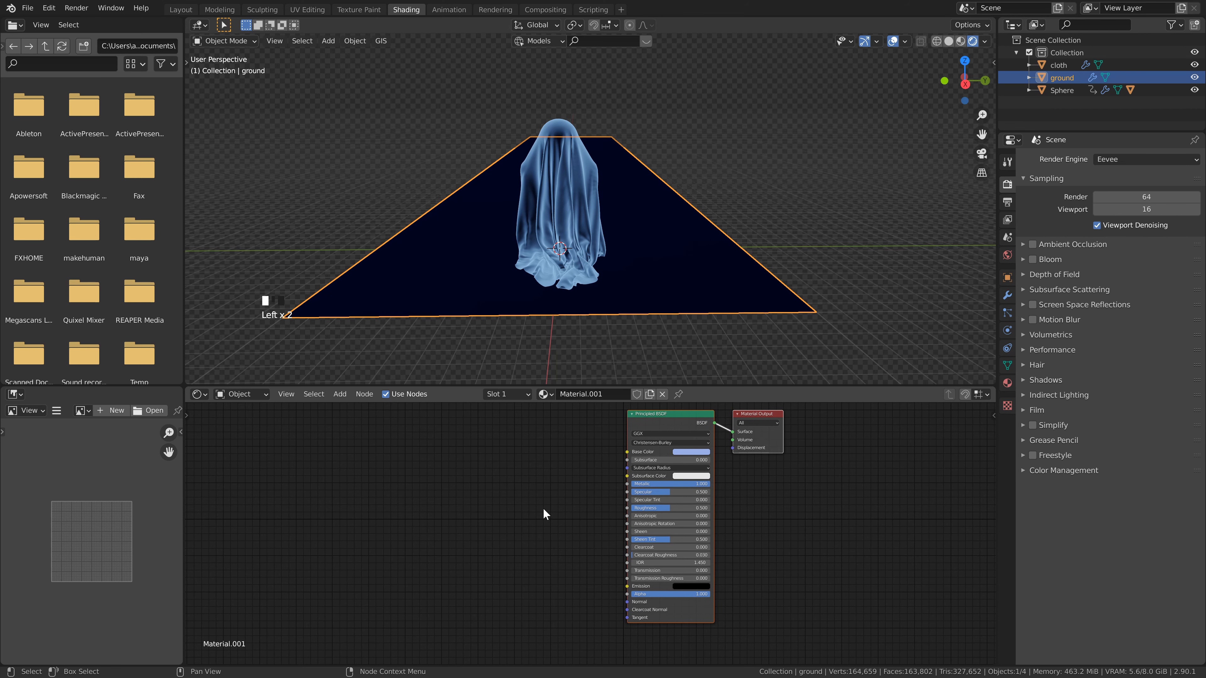
key("shift+a")
type("bump")
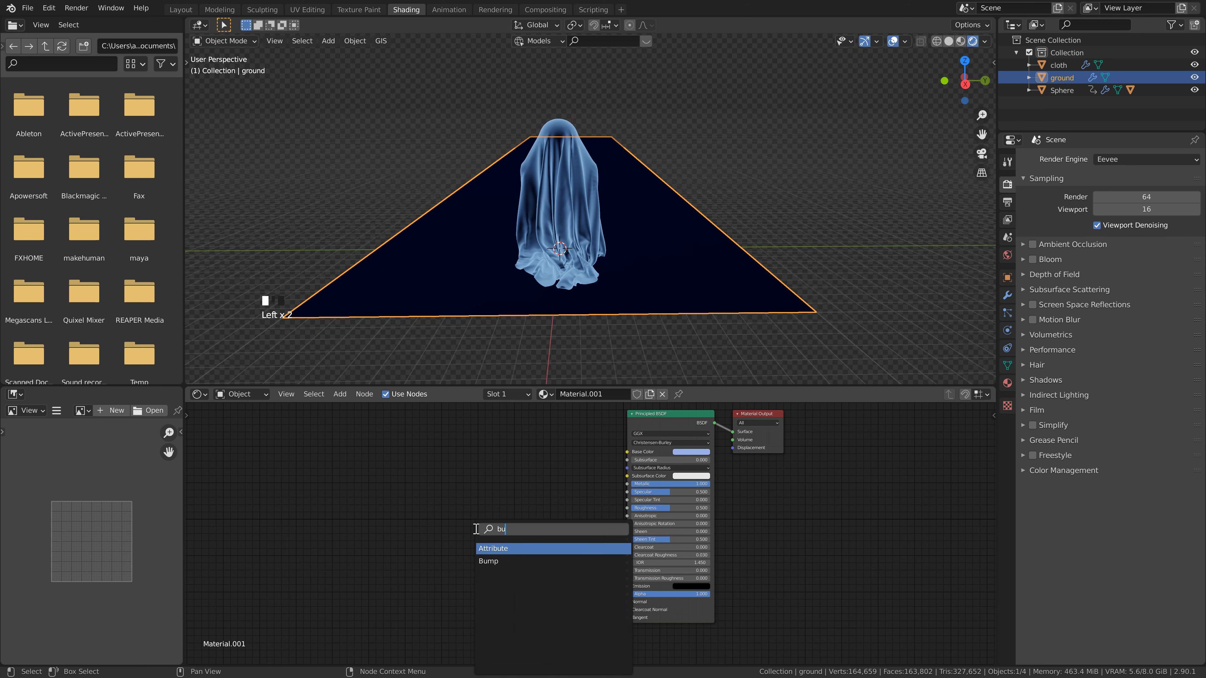
key("Return")
left_click(522, 563)
left_click_drag(571, 575, 635, 600)
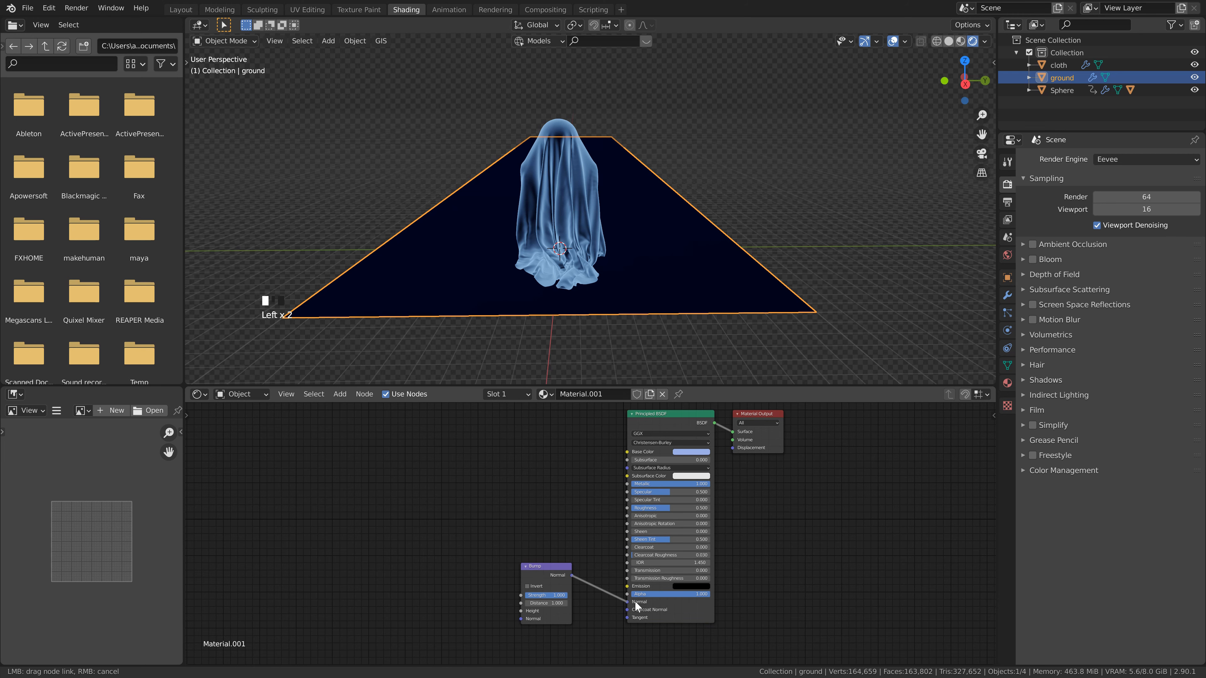
Step: Add a Brick Texture node and connect its Color output to the Principled BSDF's Roughness and the Bump node's Height
middle_click_drag(440, 533, 484, 533)
key("shift+a")
left_click(484, 533)
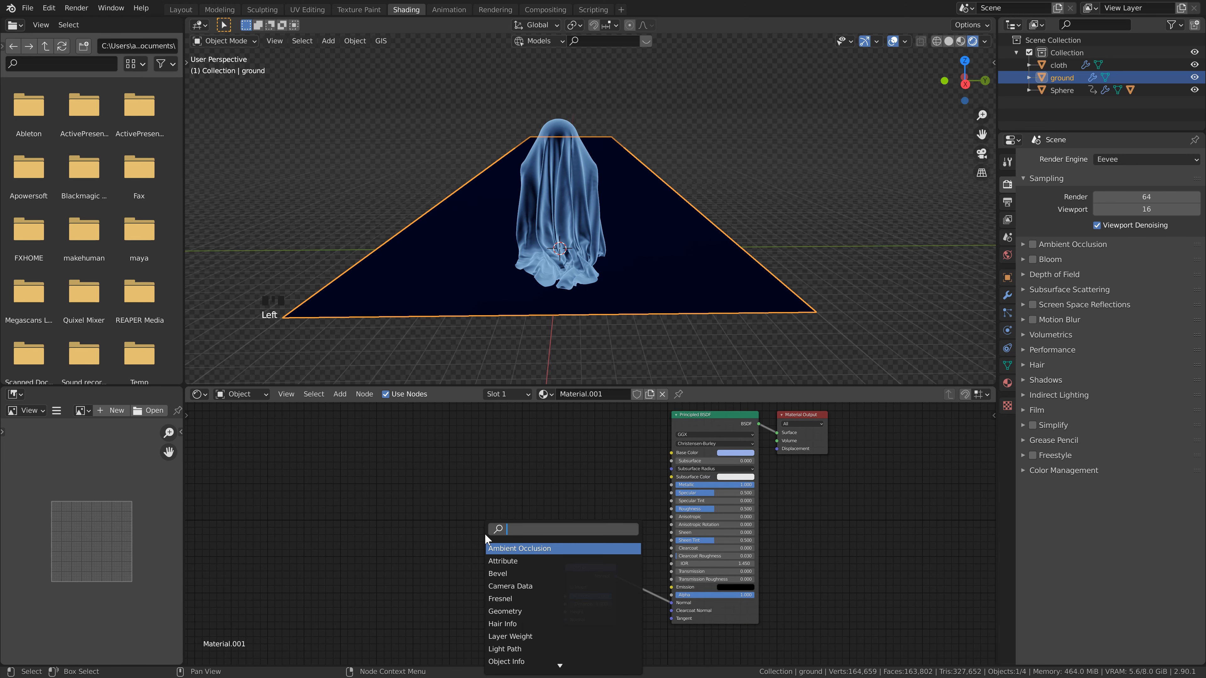
type("bri")
key("Return")
left_click(505, 494)
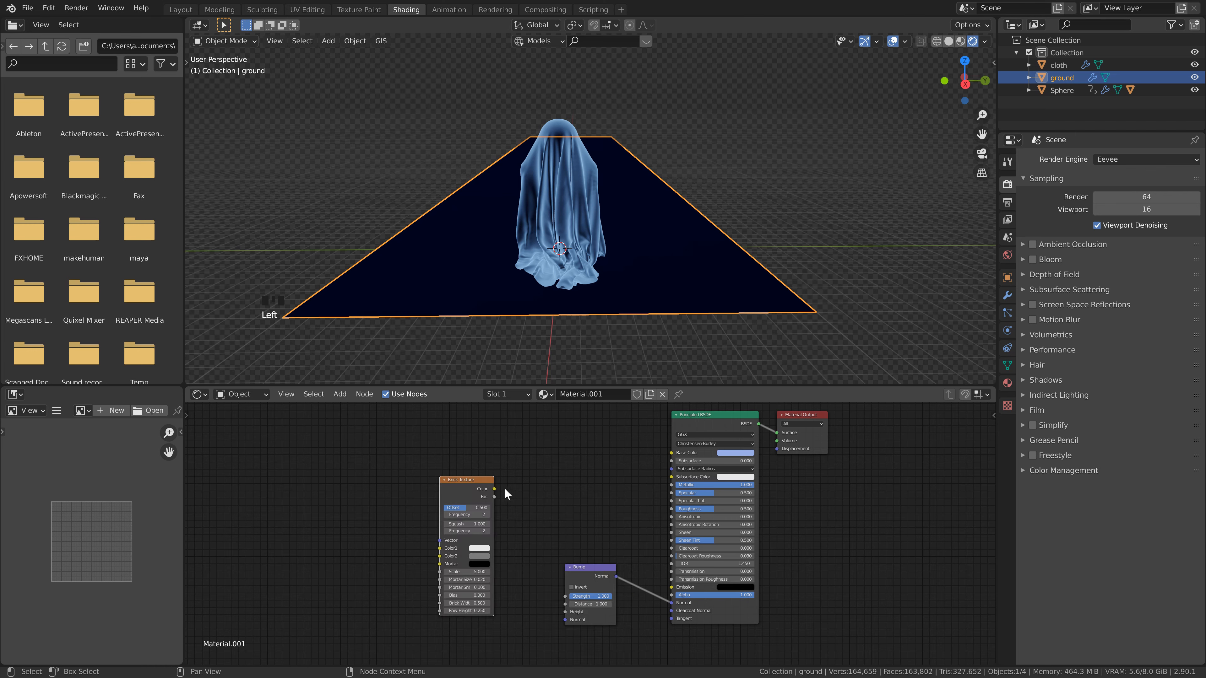
mouse_move(495, 488)
left_mouse_down()
mouse_move(670, 506)
mouse_move(542, 569)
mouse_move(565, 611)
left_mouse_up()
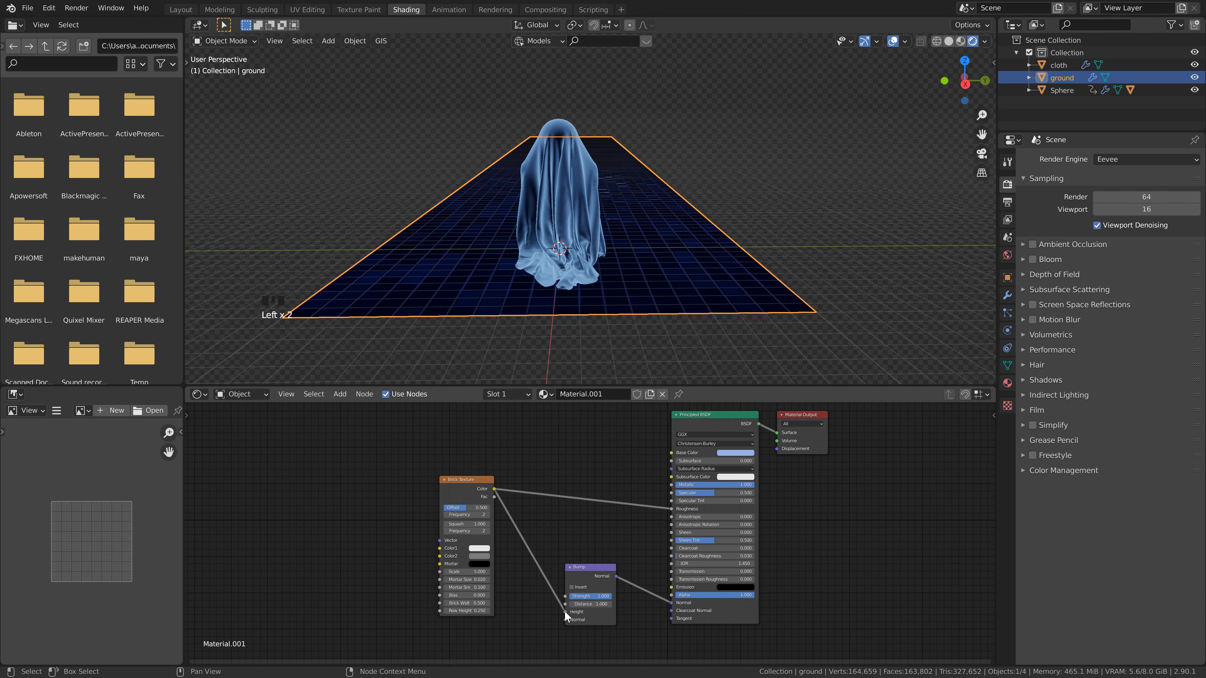
Step: Hide the viewport overlays and set the Brick Texture's Scale to 20
left_click(893, 42)
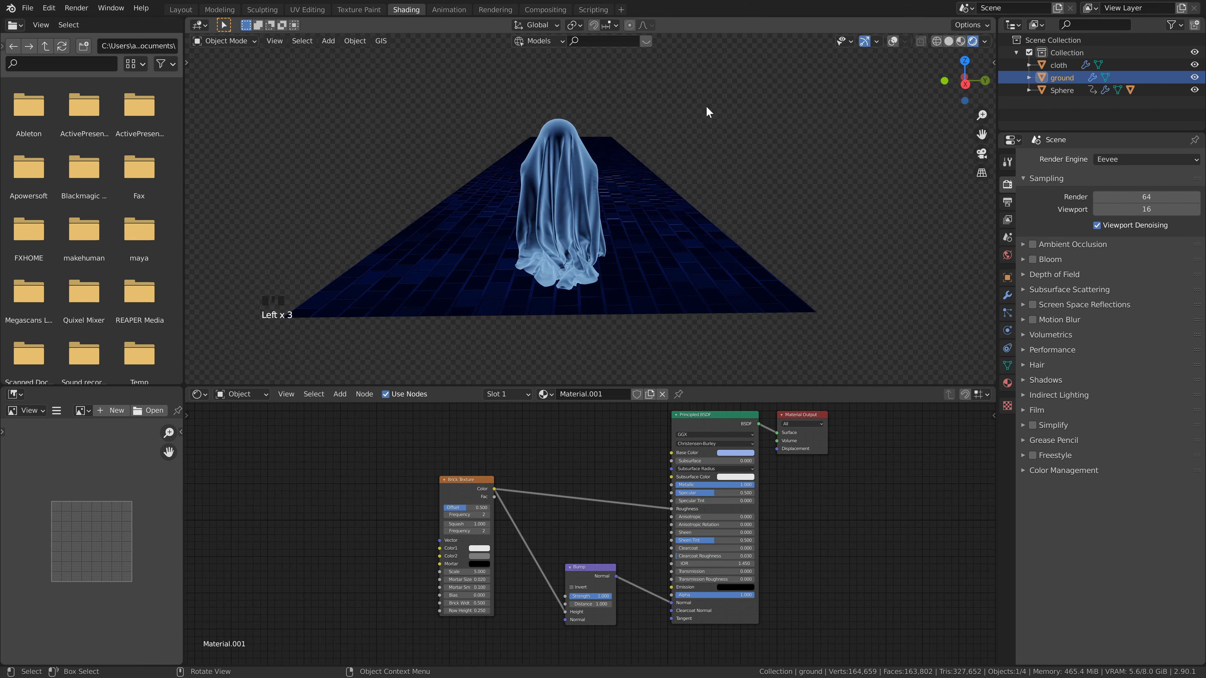
left_click(468, 572)
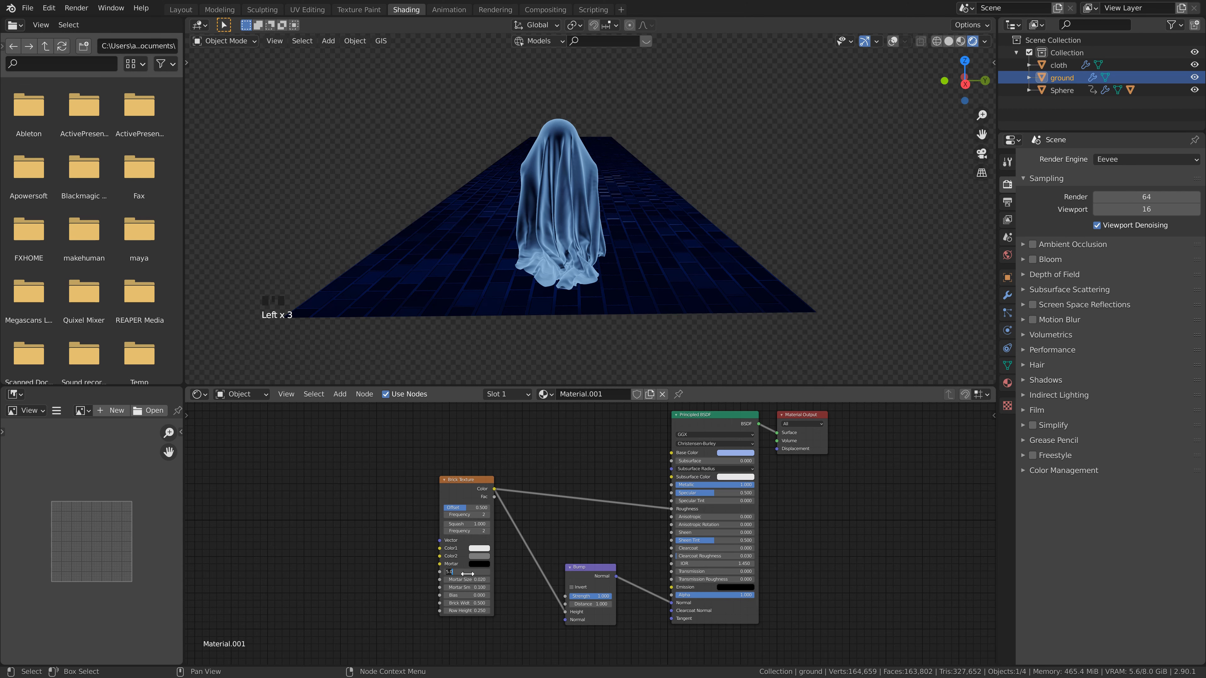
type("20")
left_click(468, 575)
Step: Add a Noise Texture node and connect its Color output to the Brick Texture's Vector input
middle_click_drag(330, 534, 407, 523)
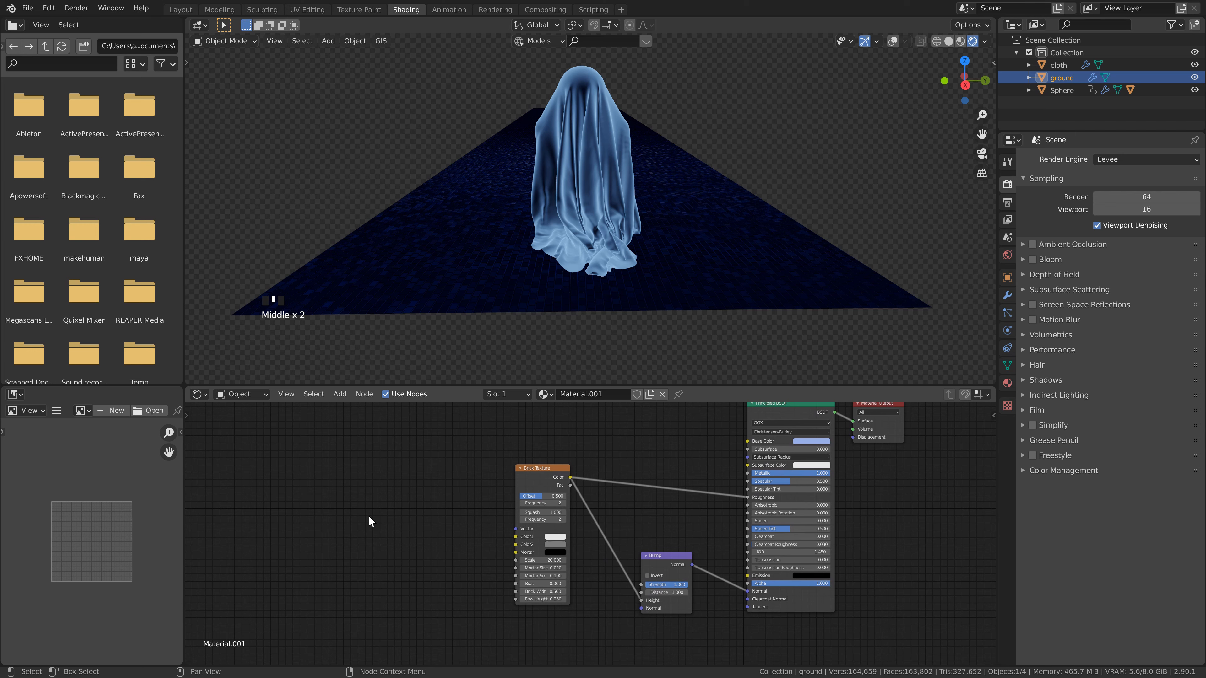
key("shift+a")
left_click(402, 501)
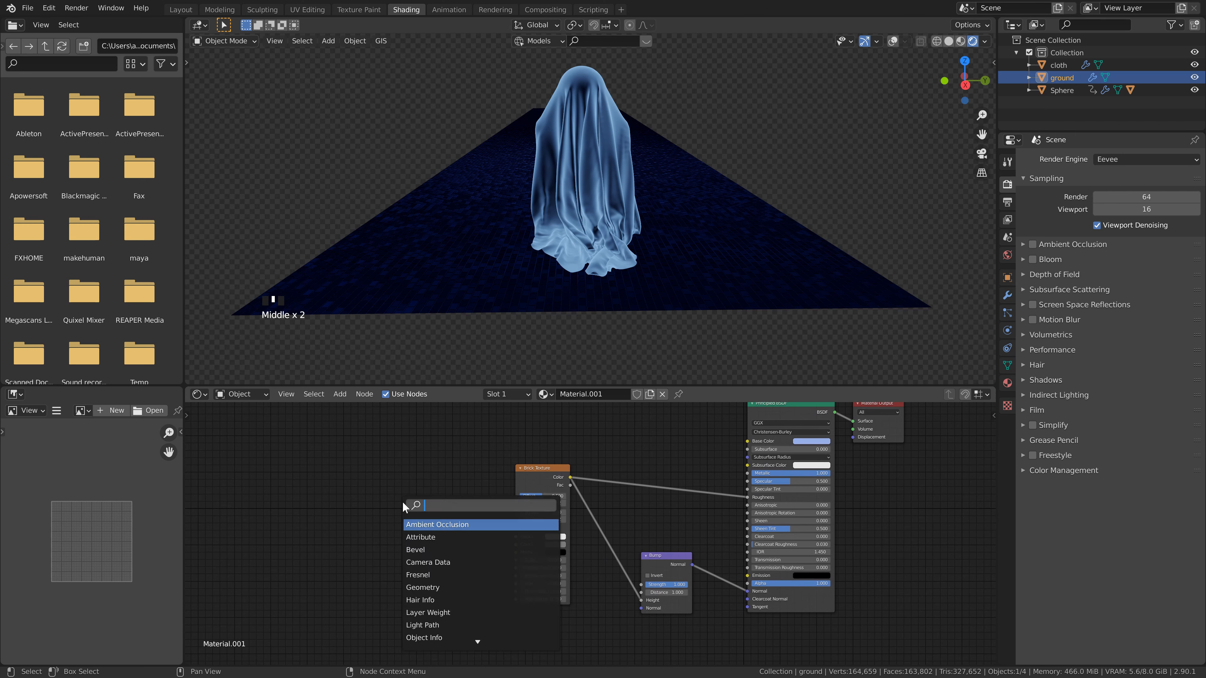
type("noi")
key("Return")
left_click(403, 502)
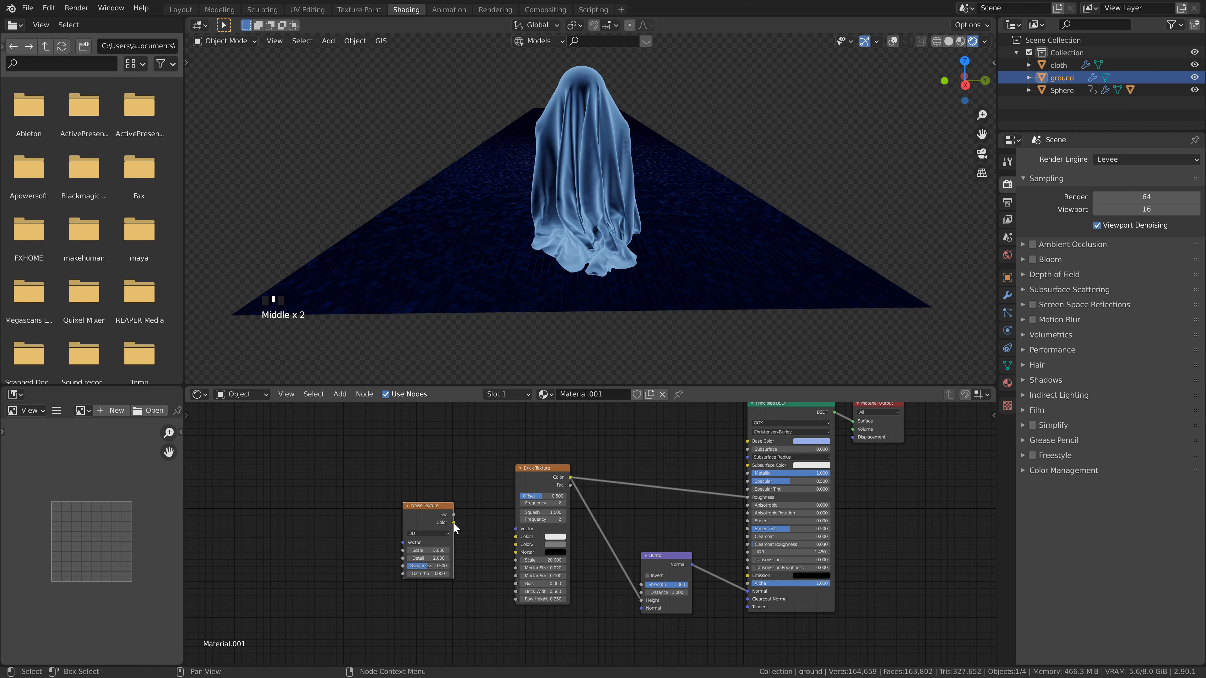
left_click_drag(454, 522, 515, 529)
Step: Set the Noise Texture's Scale to 1 and show the viewport overlays again
left_click(429, 550)
left_click(429, 550)
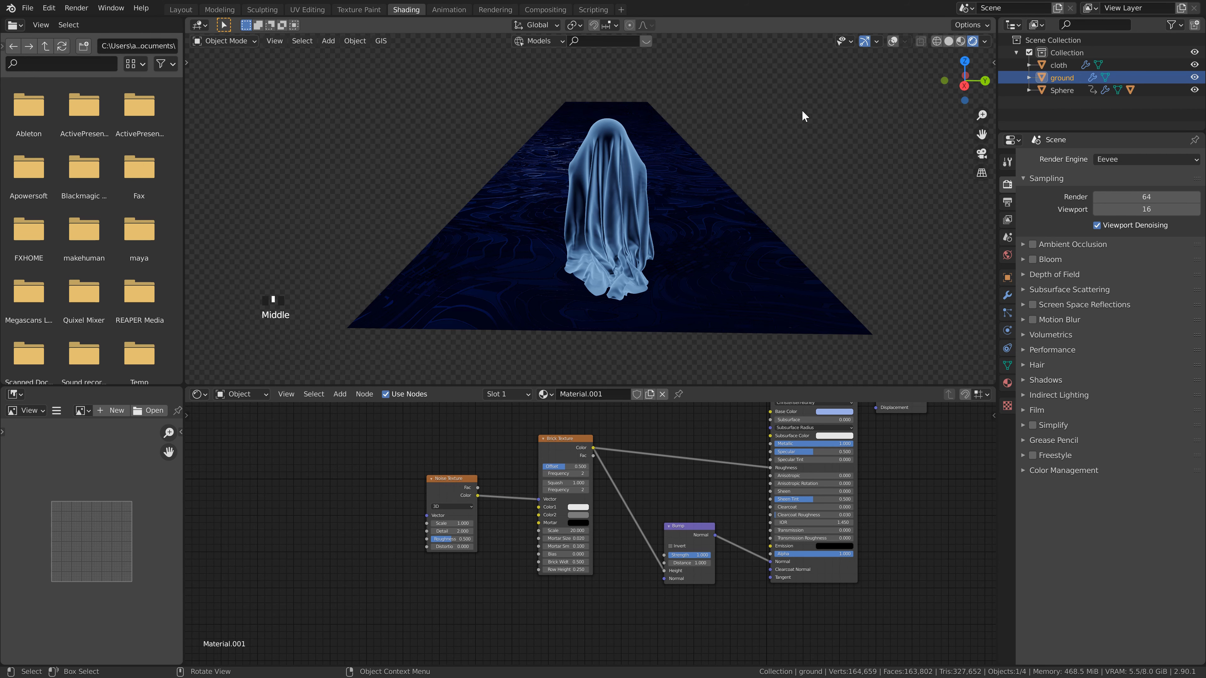
left_click(893, 41)
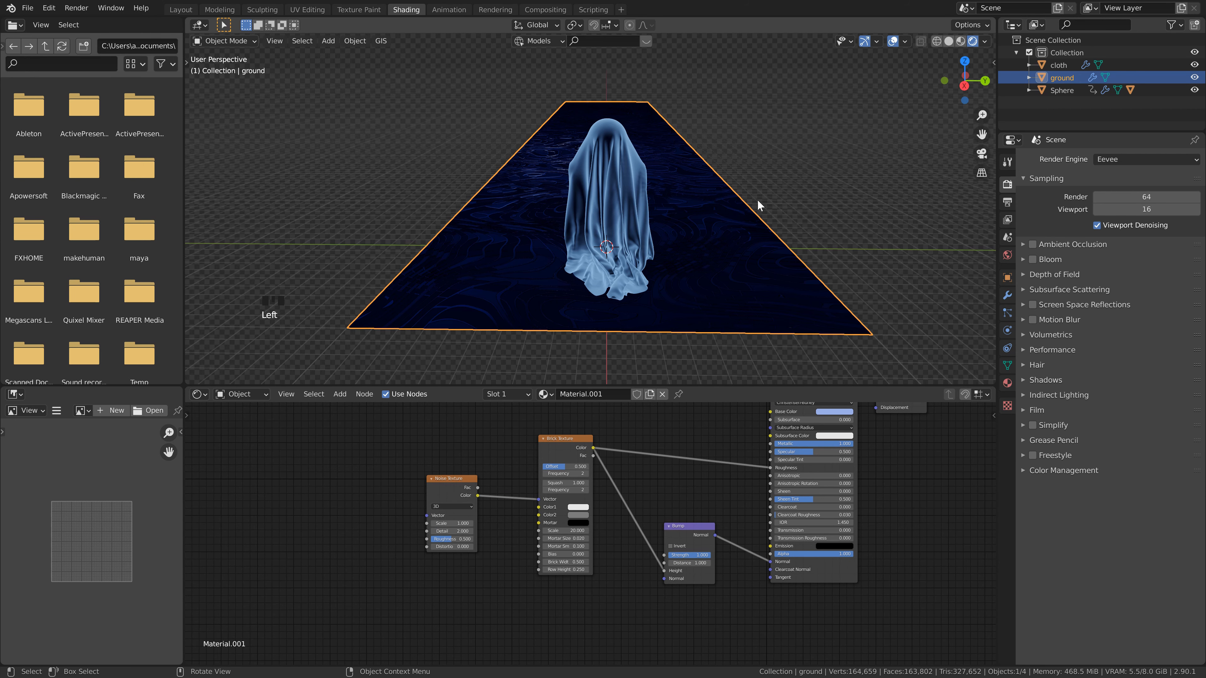
Step: Deselect the ground and switch to the Layout workspace
left_click(797, 158)
middle_click_drag(797, 158, 667, 222)
scroll(667, 222, "up", 2)
middle_click(667, 221, "shift")
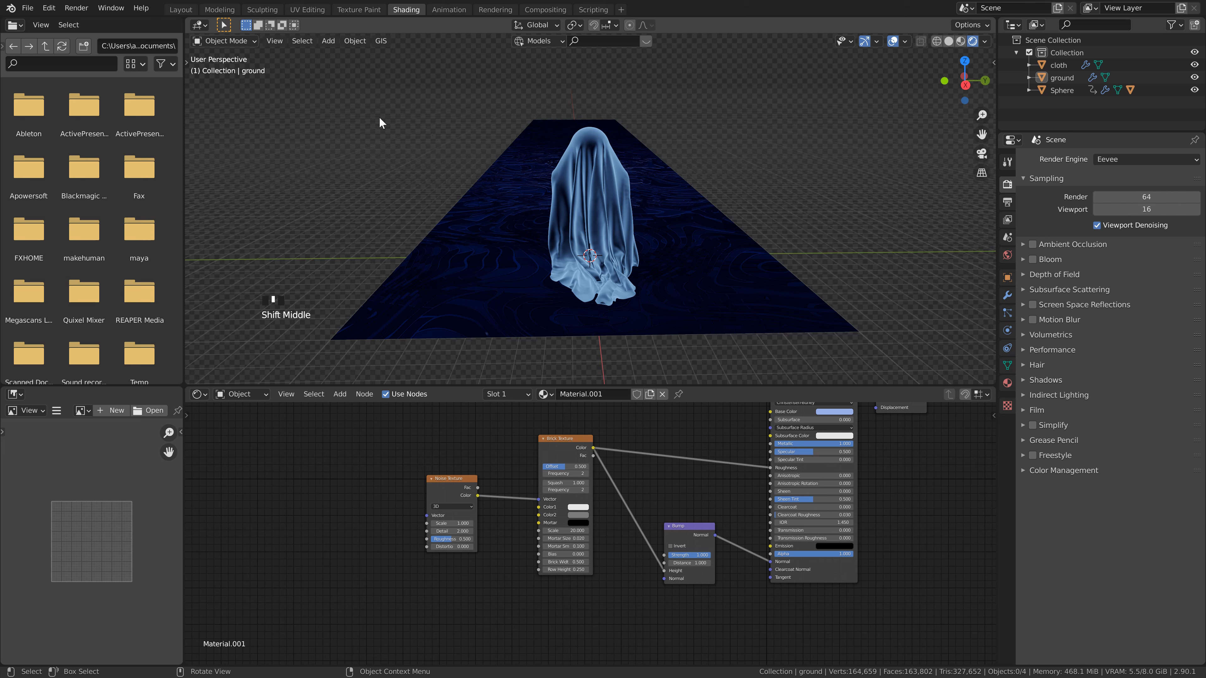
left_click(180, 9)
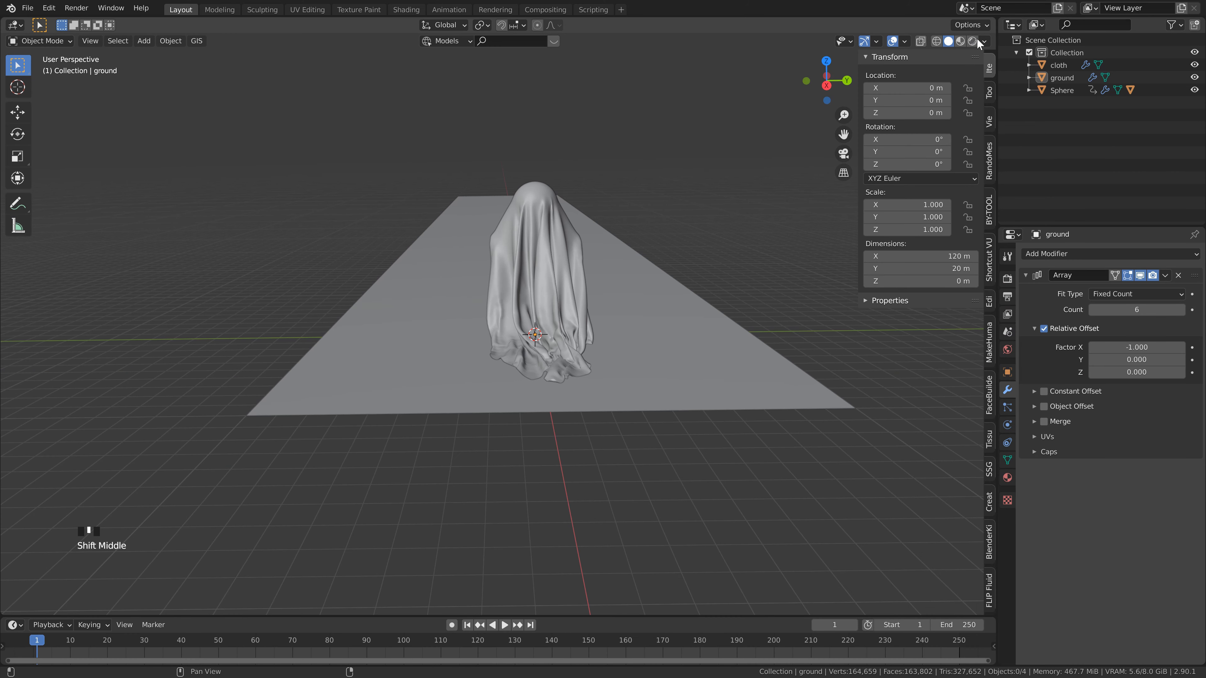
Step: Add a cube, move it about -10.07 m along Y to the ground's side edge, and scale it by 0.5
middle_click_drag(644, 249, 642, 251)
key("shift+a")
mouse_move(643, 254)
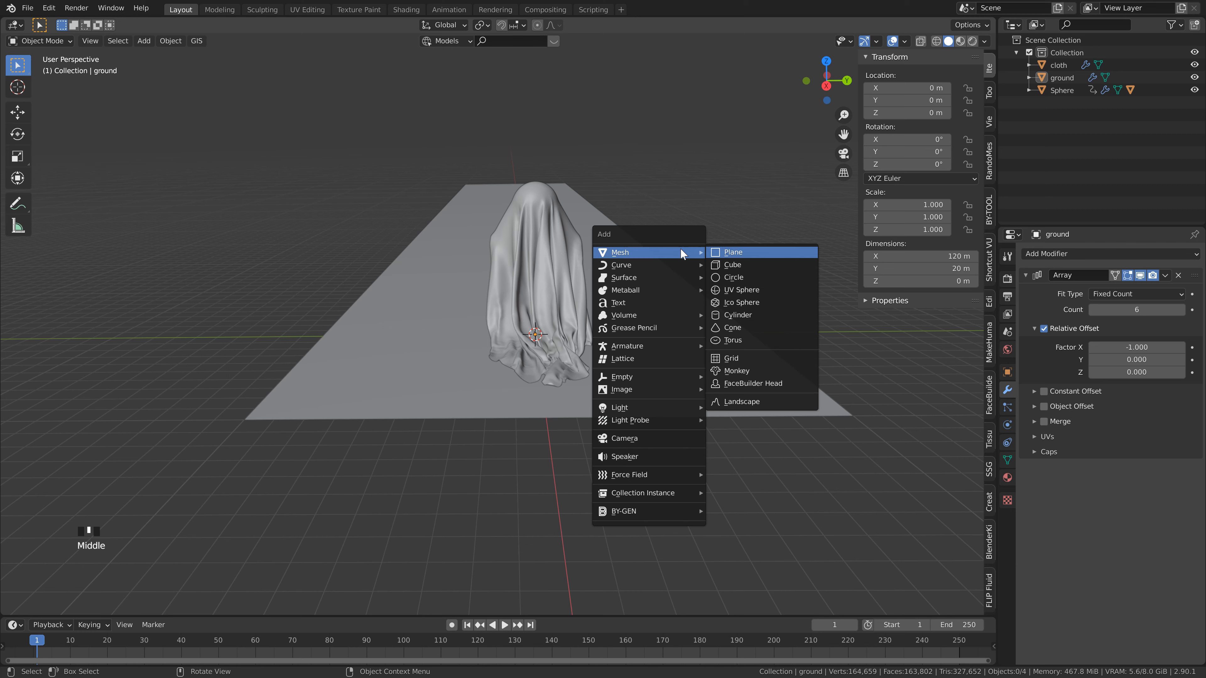
left_click(748, 265)
key("g")
key("y")
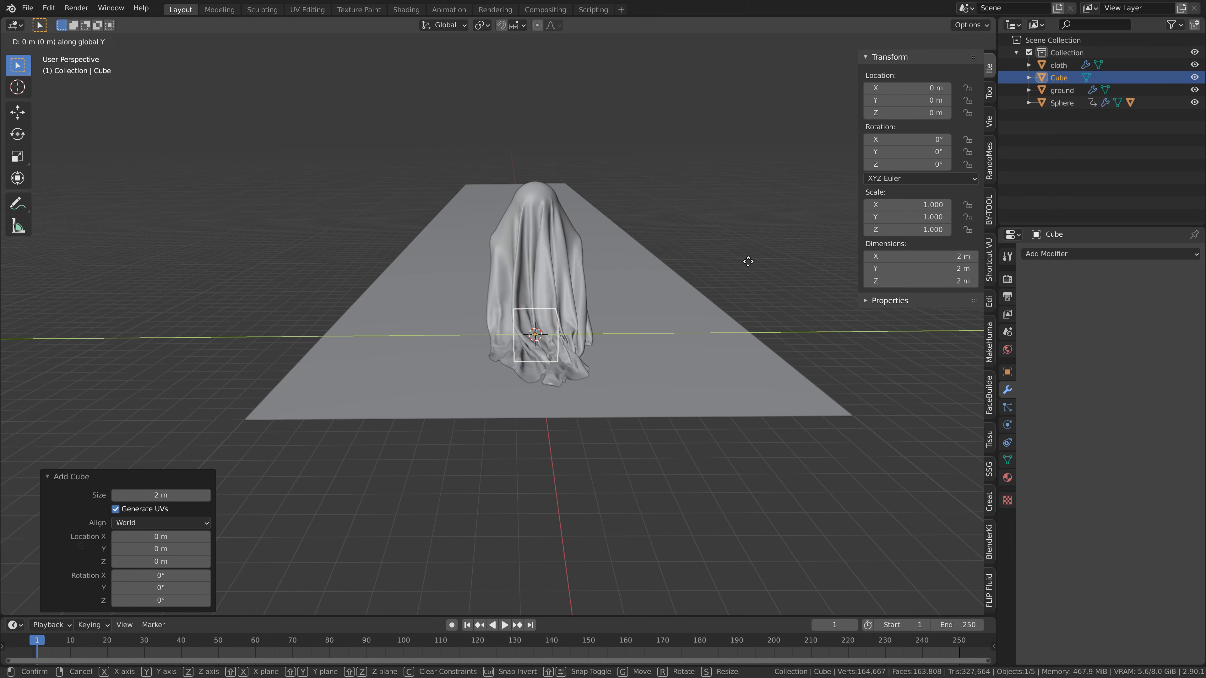
left_click(534, 280)
type("s.5")
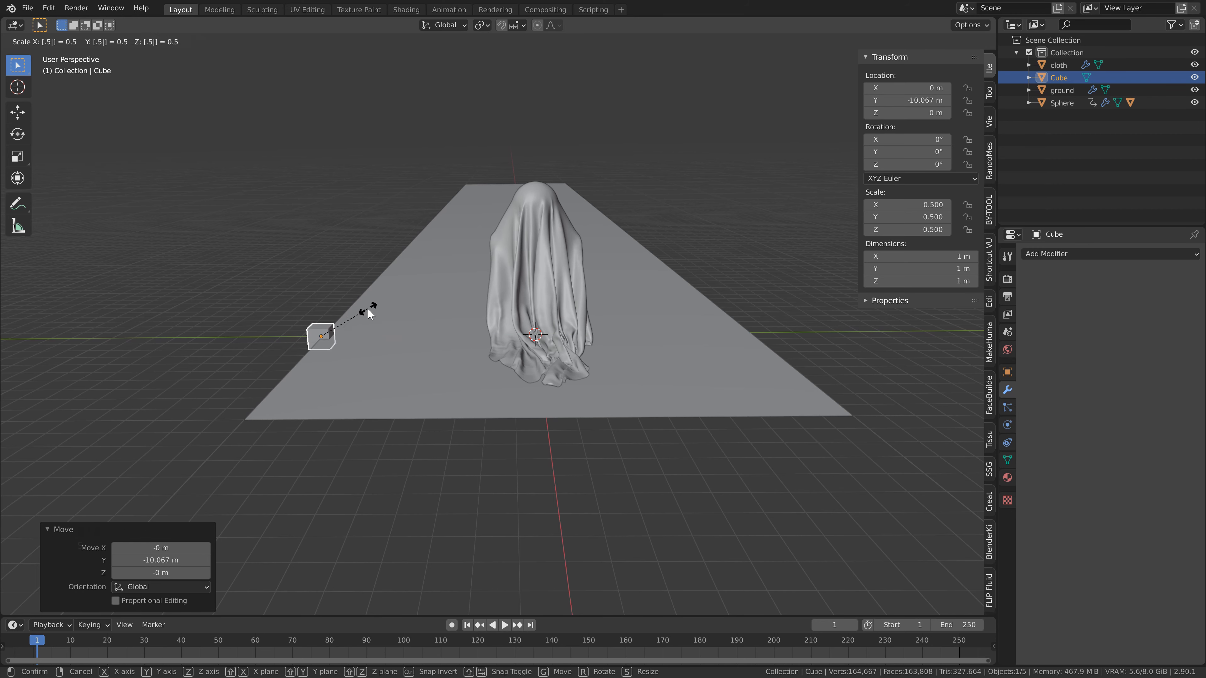
key("Return")
Step: Shift the cube outward to about -10.55 m in Y and raise it to about 0.42 m in Z
middle_click_drag(370, 313, 364, 314)
key("g")
key("y")
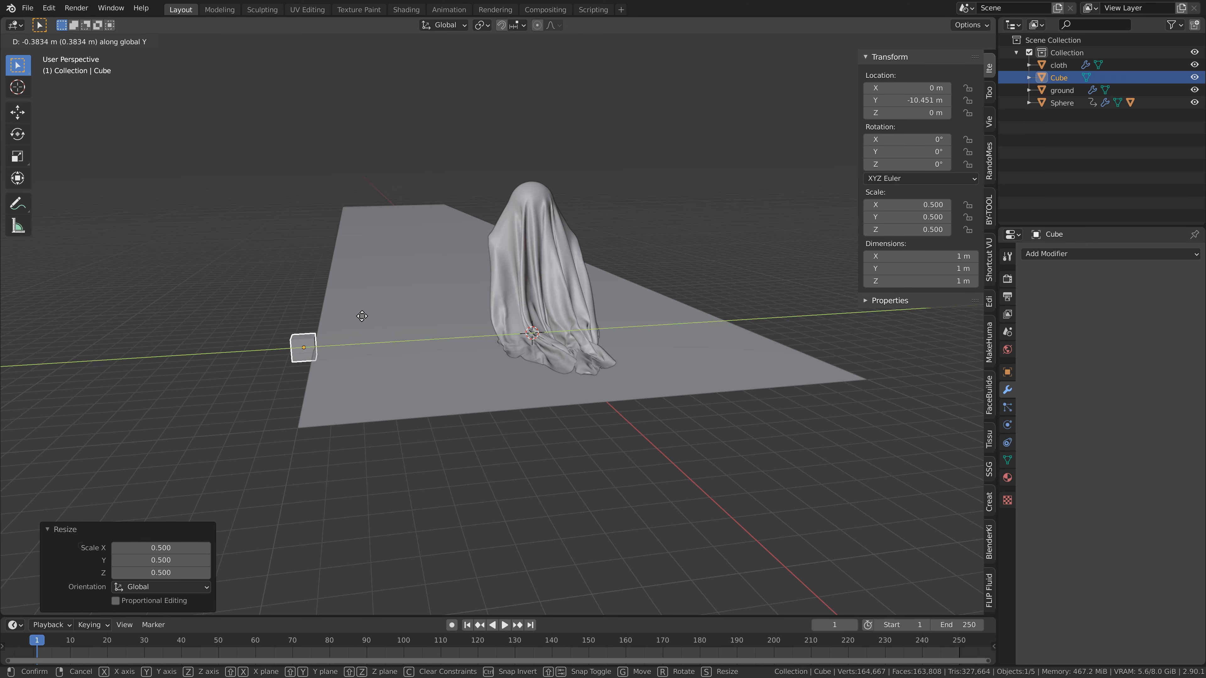
key("z")
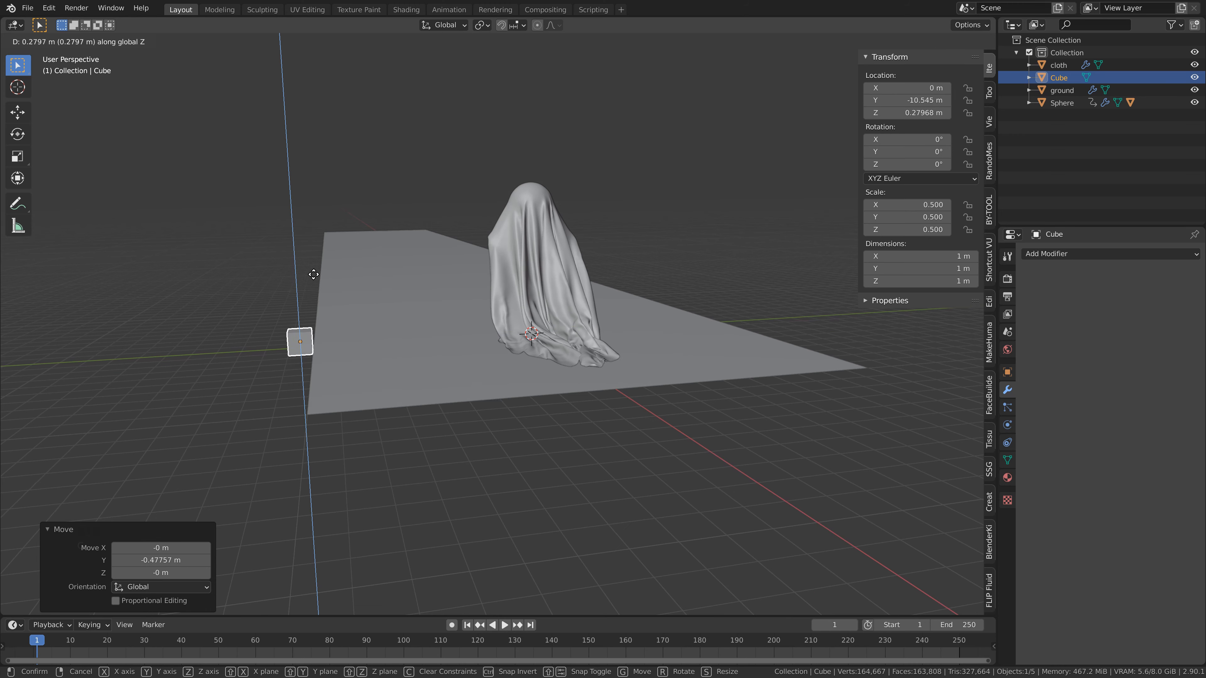
left_click(331, 380)
Step: Stretch the cube into a curb along the ground's edge by scaling it by 20 on X
middle_click_drag(301, 338, 516, 393)
scroll(516, 393, "up", 1)
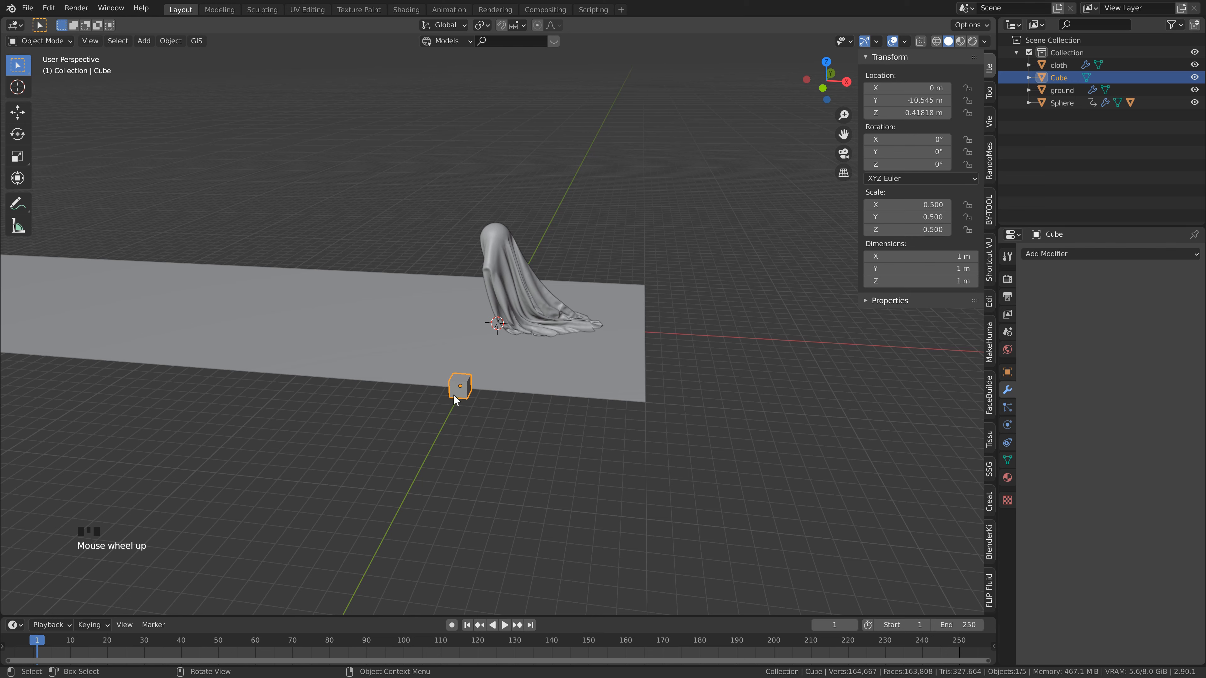
key("s")
key("x")
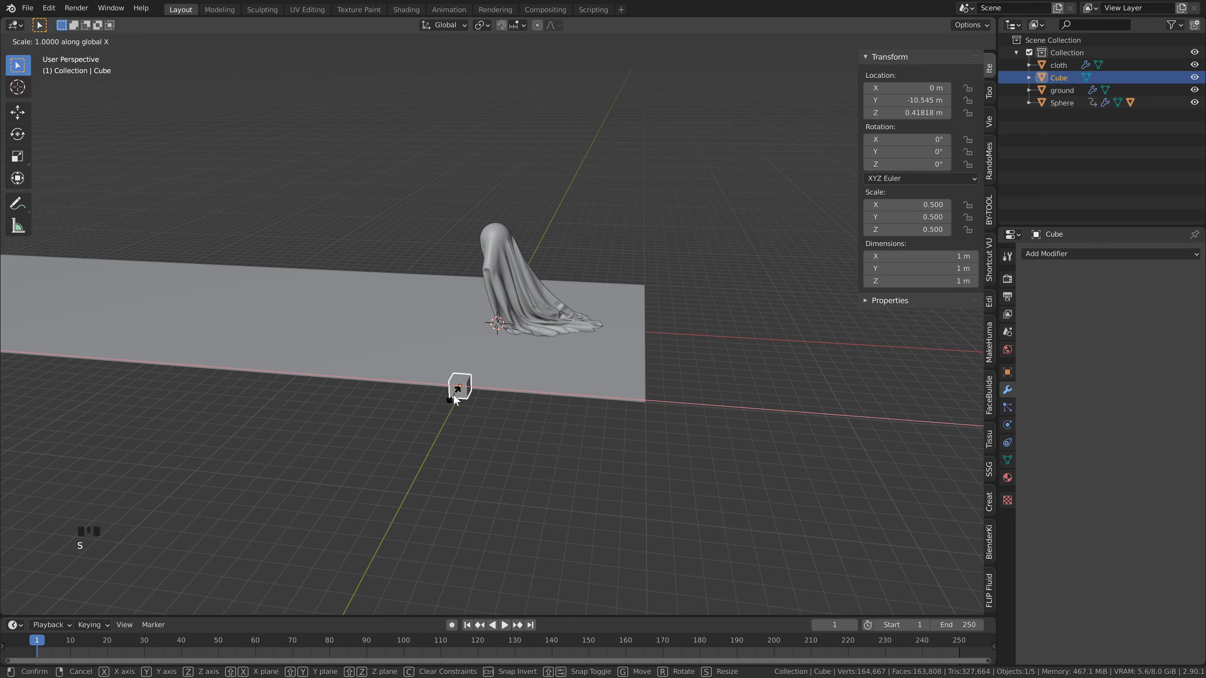
type("20")
key("Return")
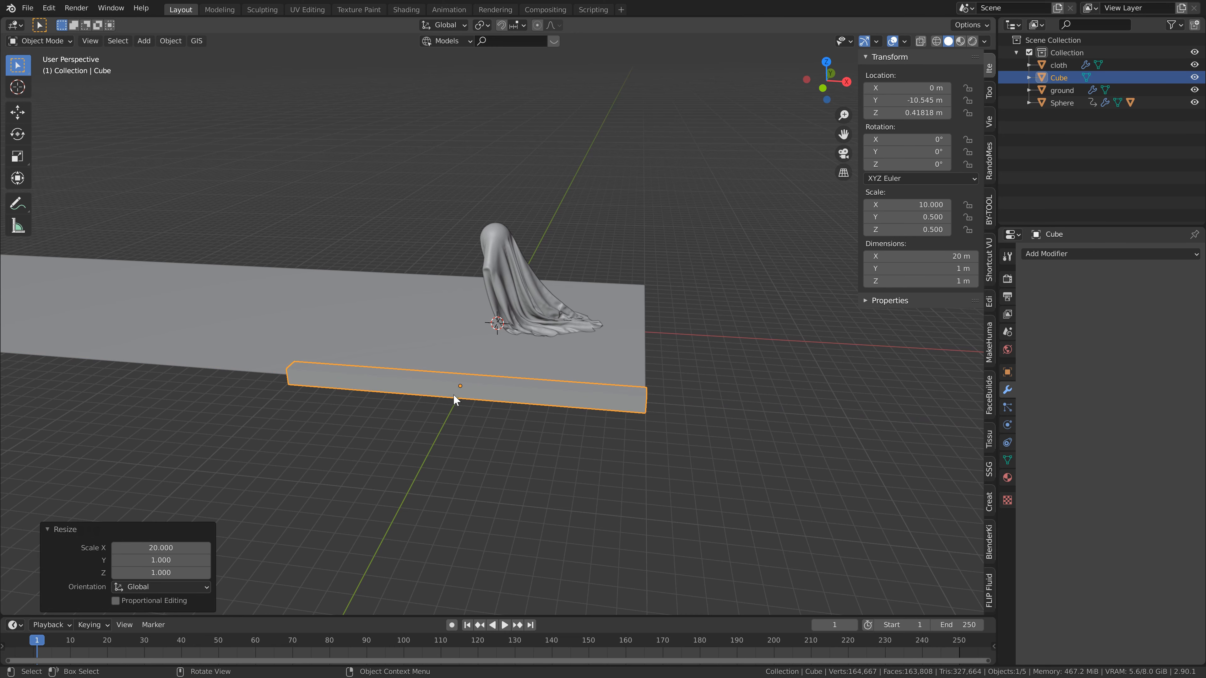
Step: Apply all transforms (location, rotation and scale) to the curb
middle_click_drag(633, 380, 411, 374)
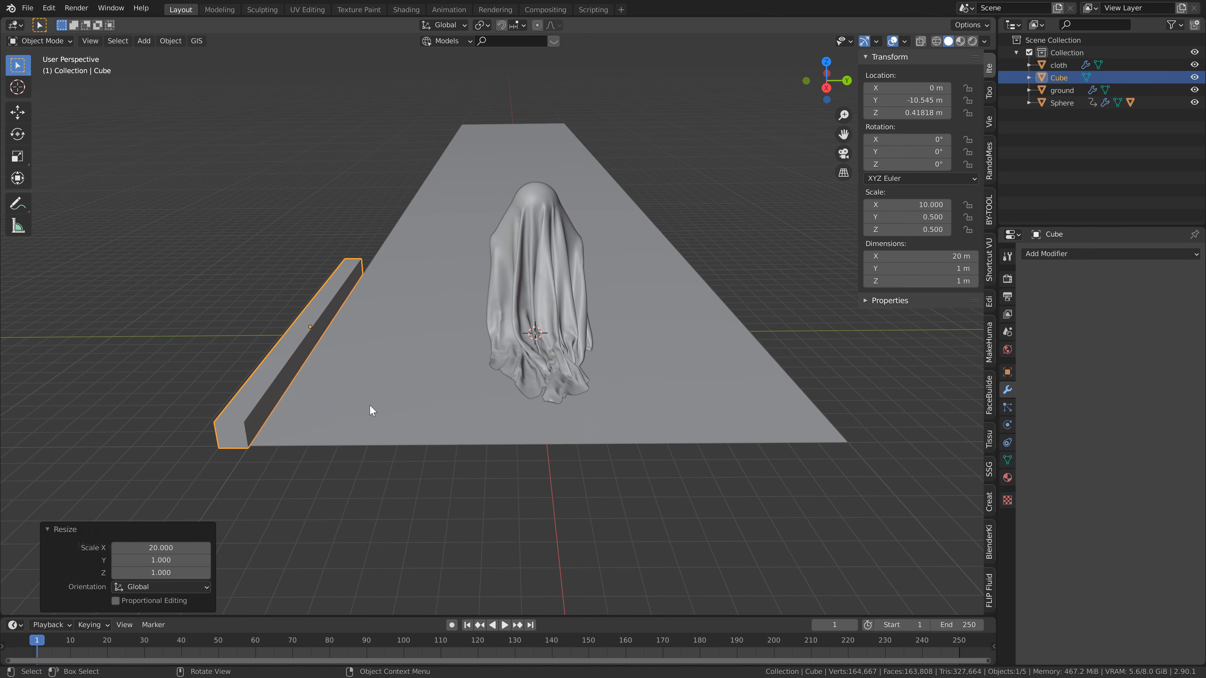
middle_click_drag(315, 393, 436, 353, "shift")
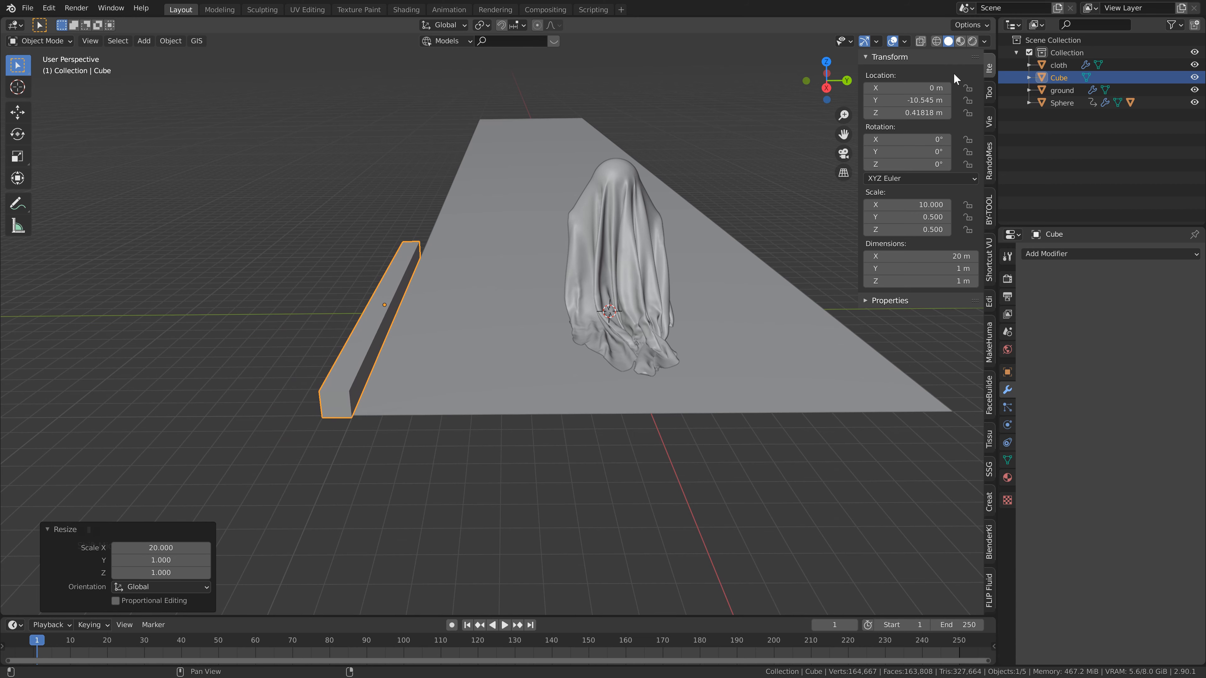
key("ctrl+a")
left_click(361, 336)
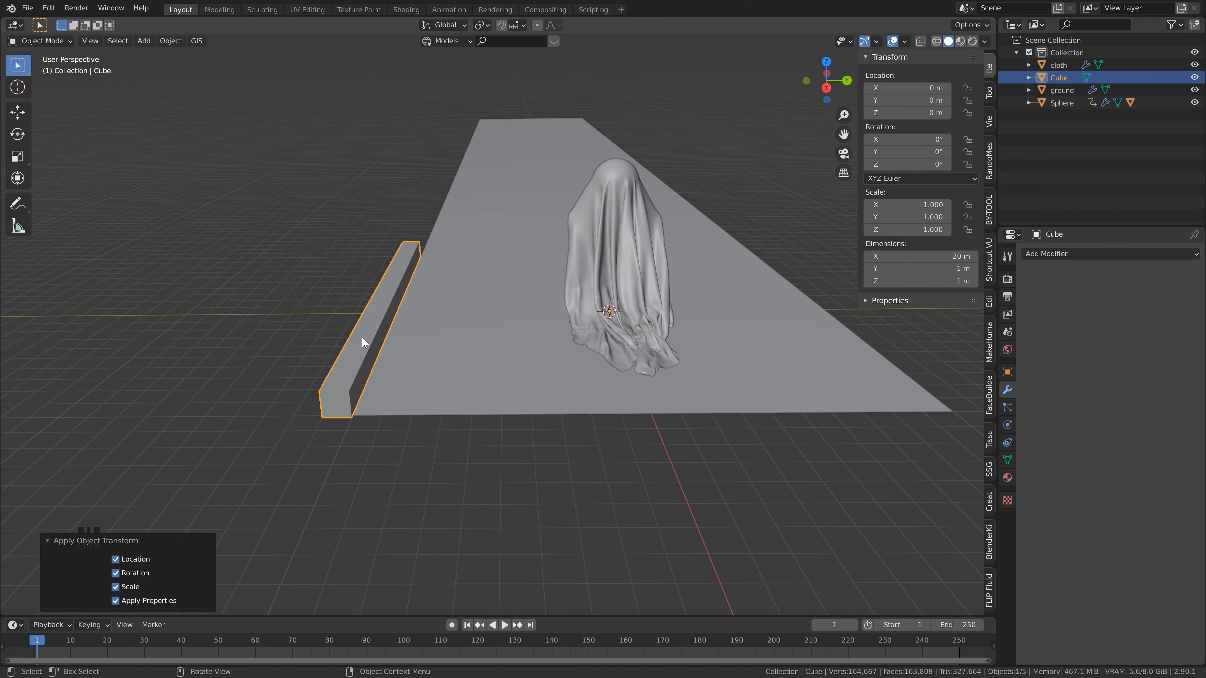
Step: Add a Mirror modifier to the curb with only the Y axis enabled
scroll(369, 332, "down", 2)
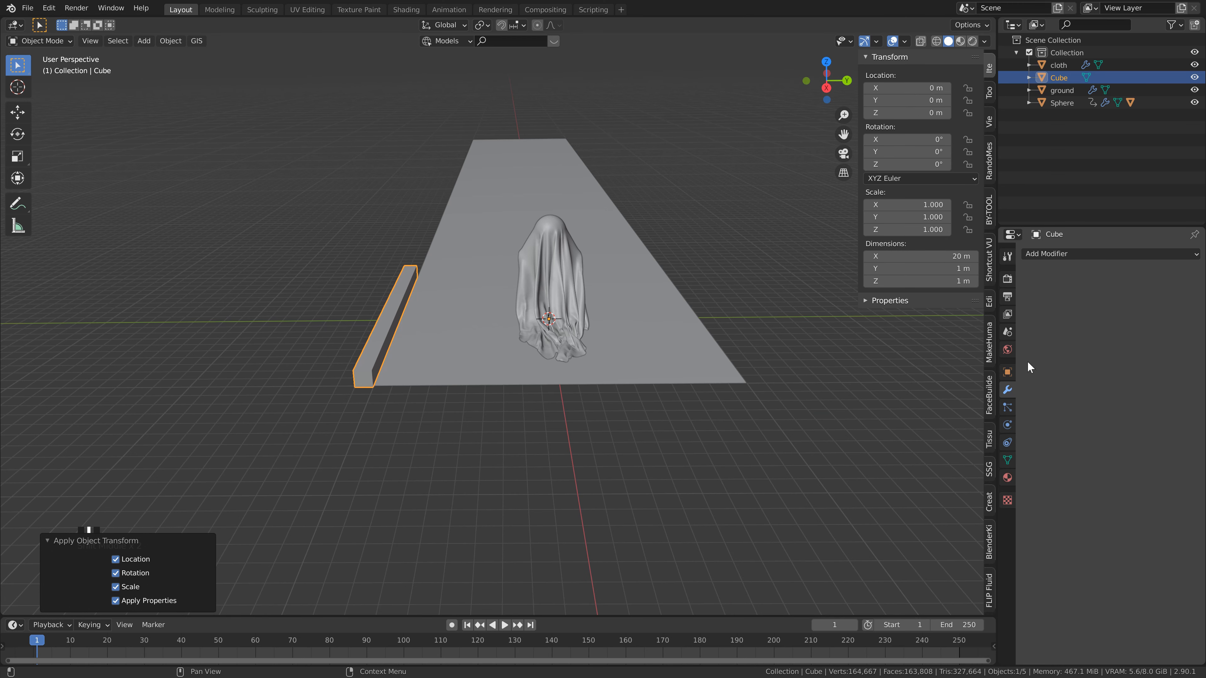
left_click(1067, 256)
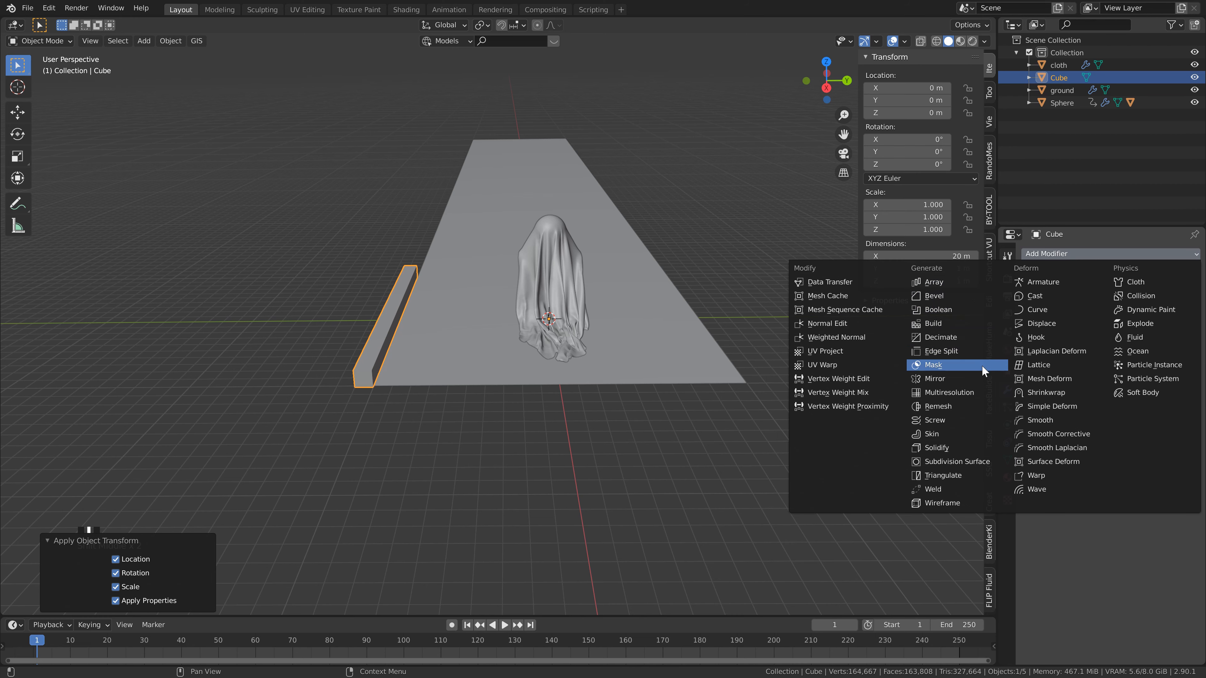
left_click(980, 375)
left_click(1137, 294)
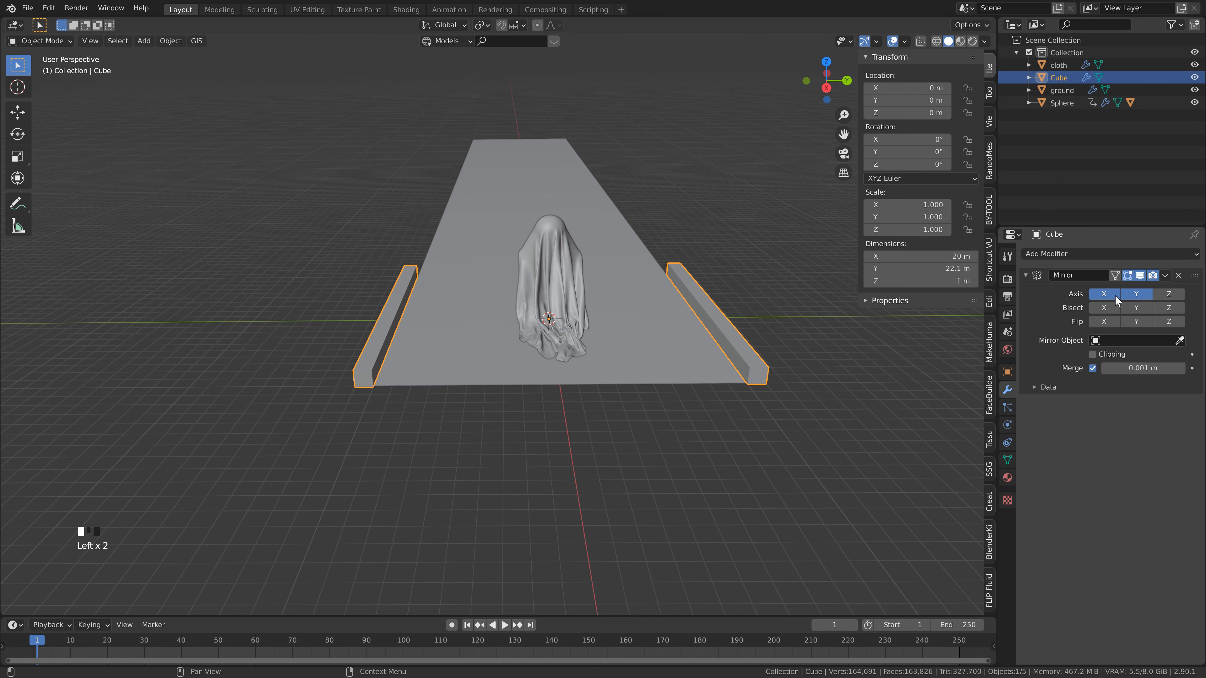
Step: Add an Array modifier to the curb with a relative offset Factor X of -1 and a Count of 6
left_click(1091, 255)
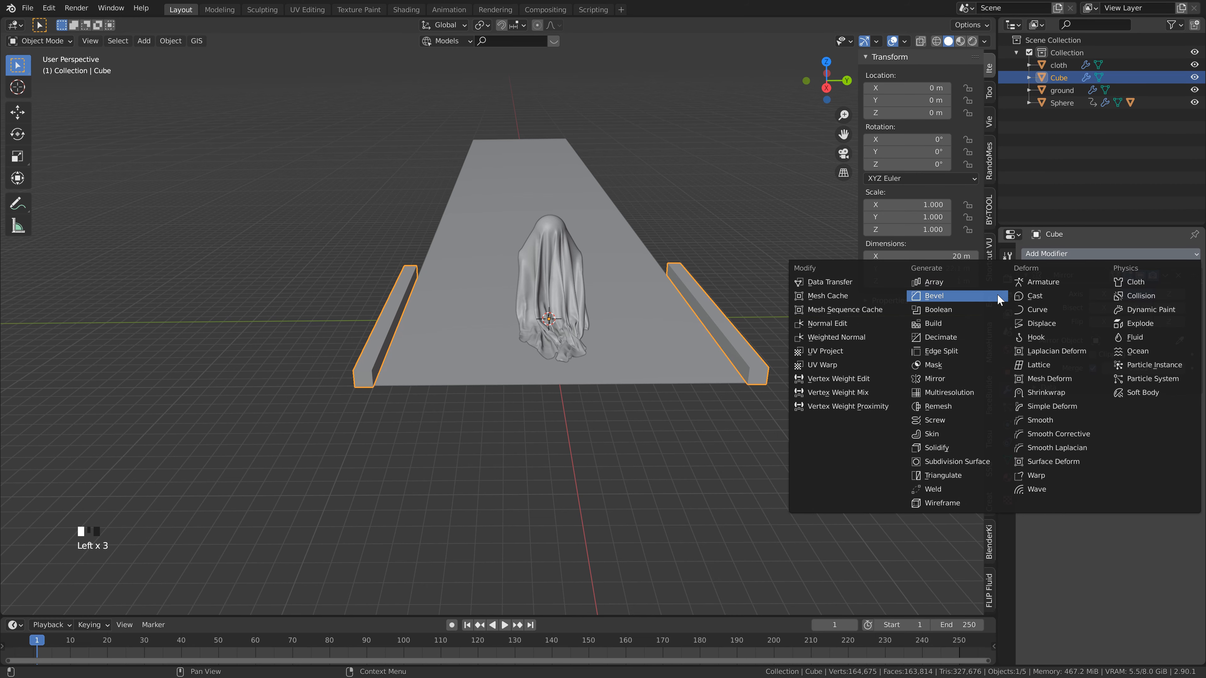
left_click(934, 281)
double_click(1133, 477)
type("-1")
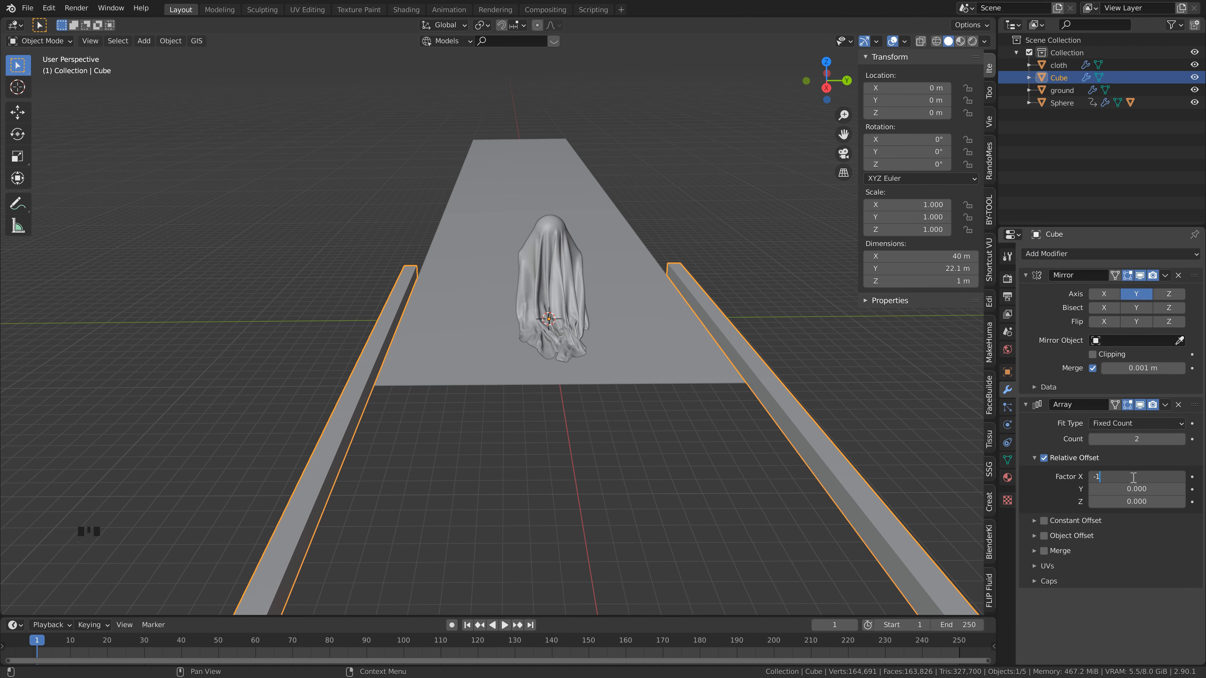
key("Return")
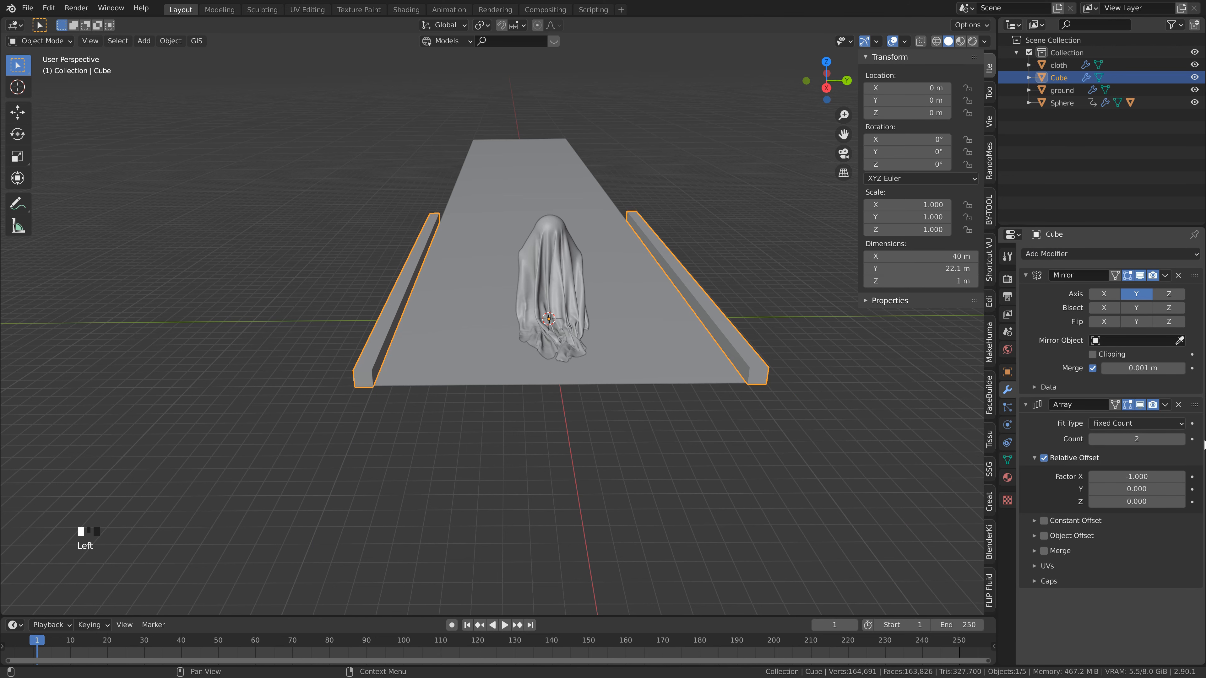
left_click(1181, 437)
left_click(1180, 437)
left_click(1180, 437)
left_click(1180, 437)
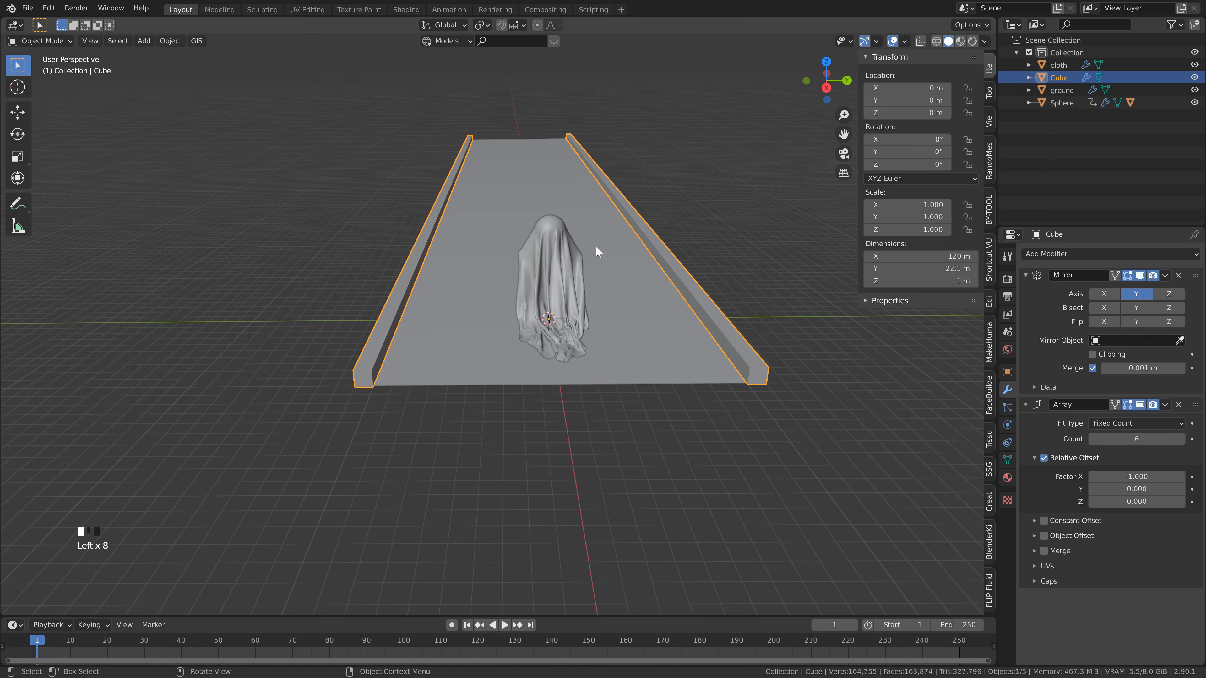
left_click(658, 280)
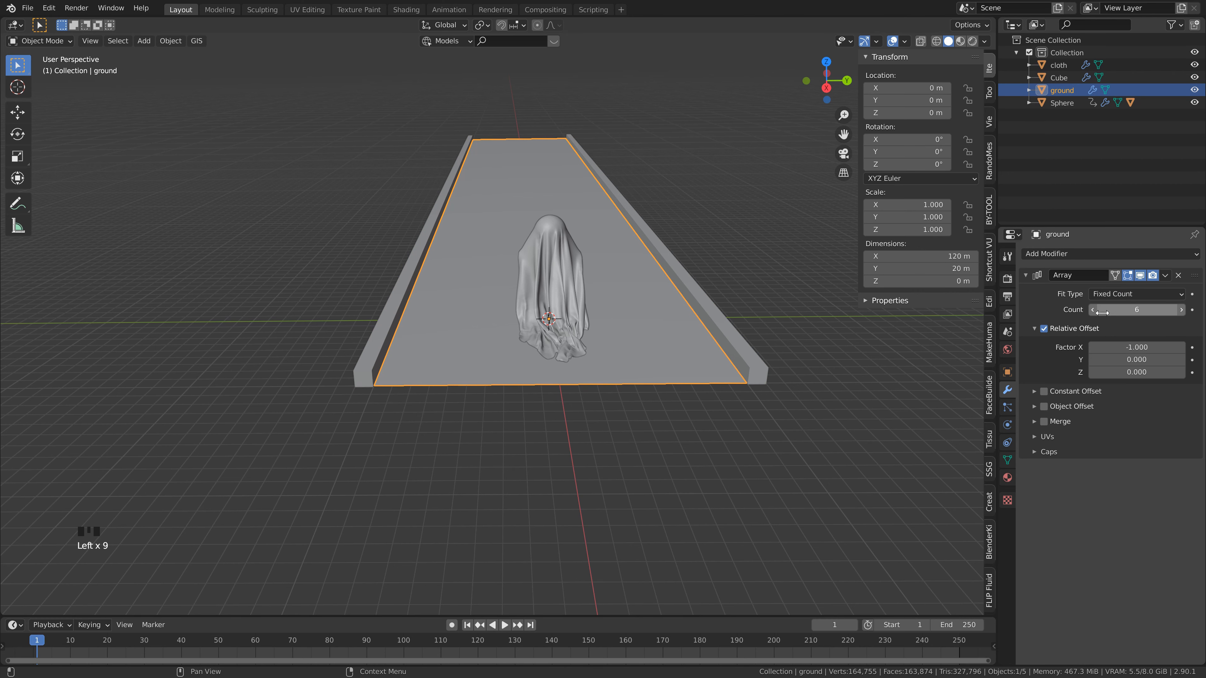
left_click(1181, 310)
left_click(1093, 309)
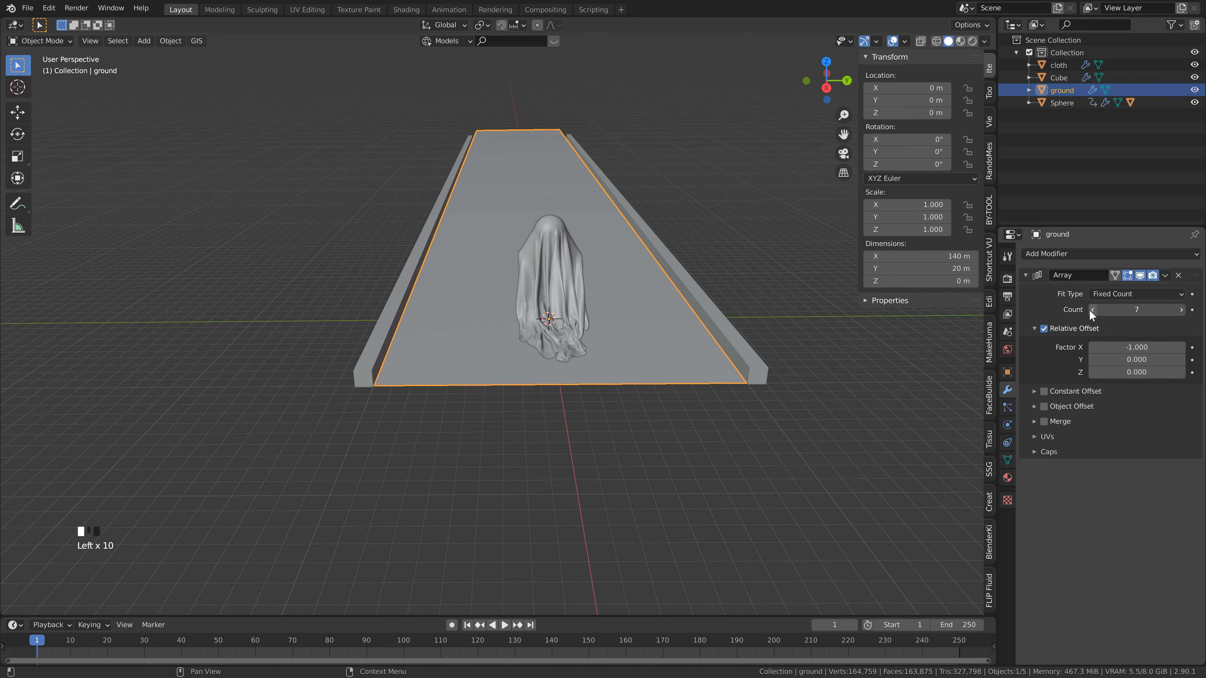
left_click(656, 303)
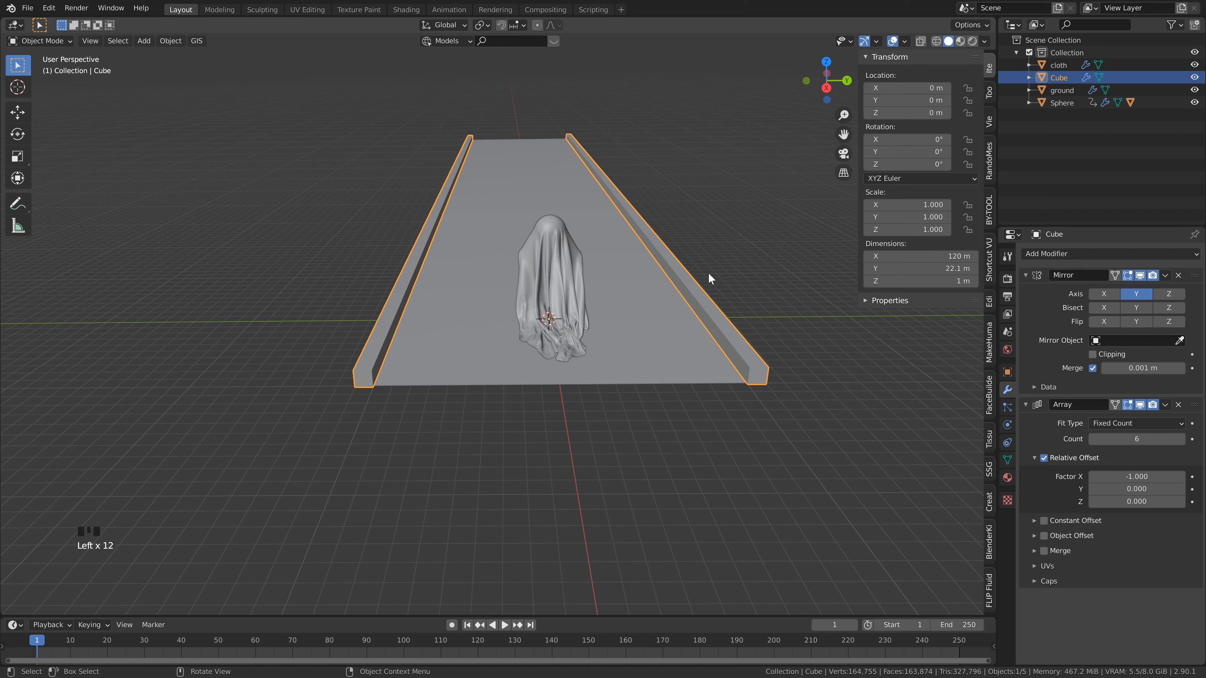
Step: Duplicate the ground as a sidewalk beside the curb, moving the copy about -21.09 m along Y and raising it about 0.85 m
left_click(457, 343)
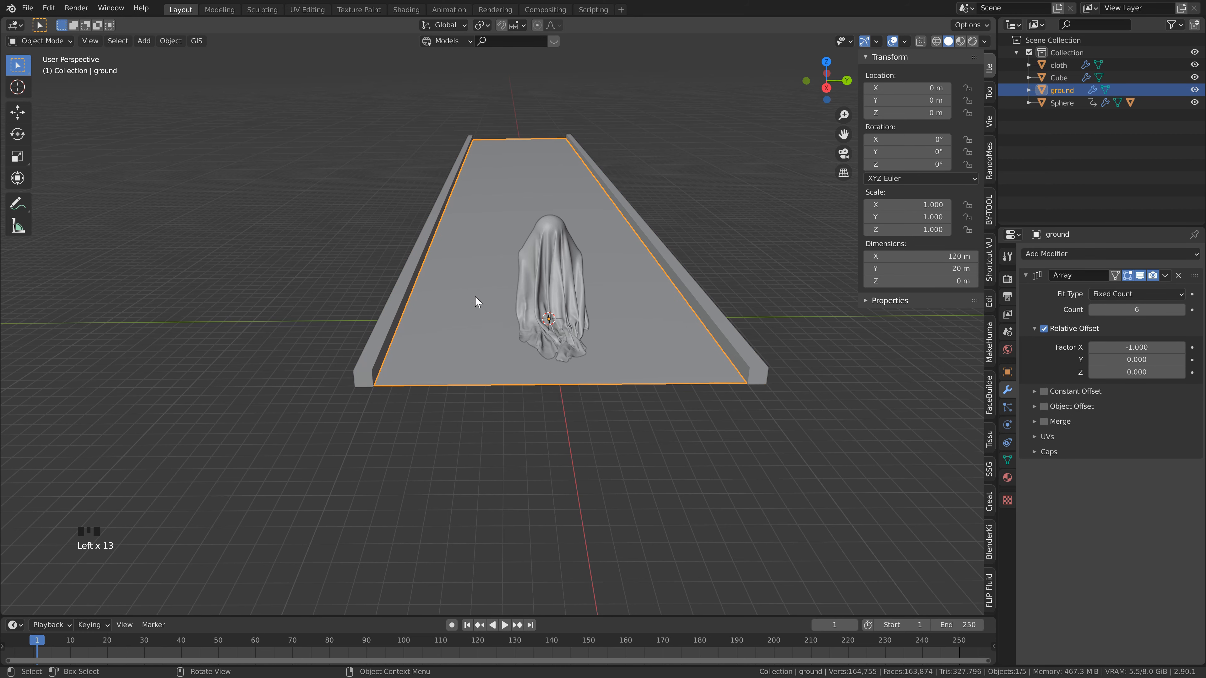
key("shift+d")
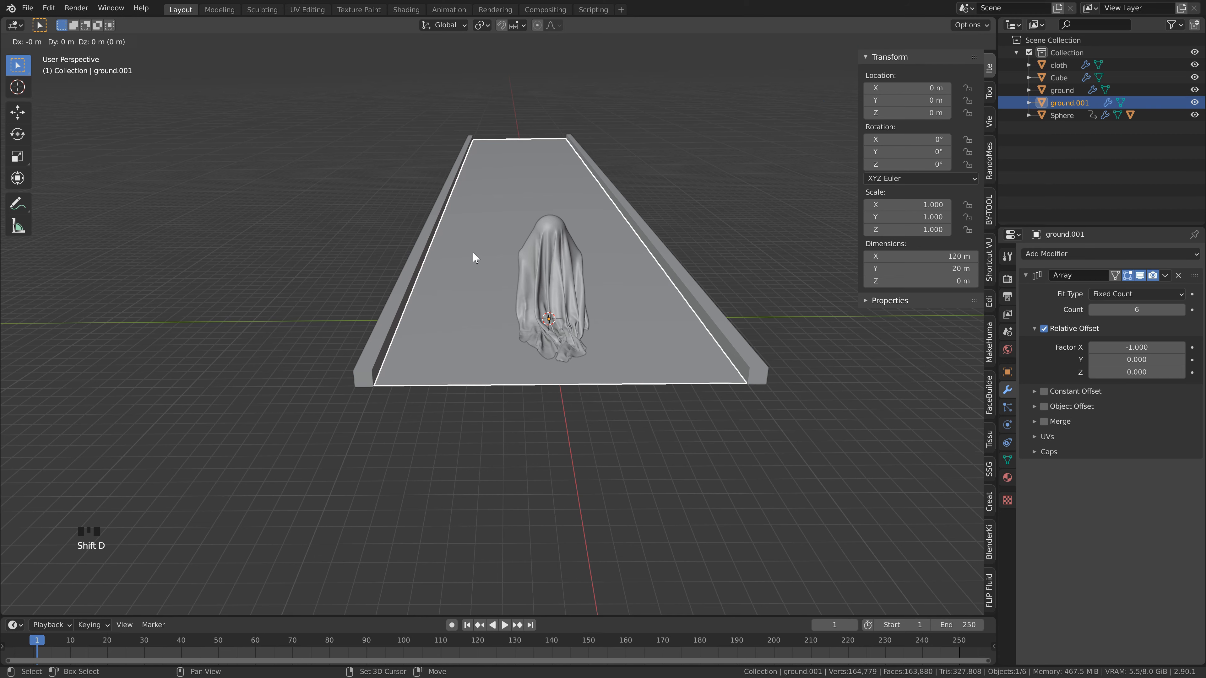
key("y")
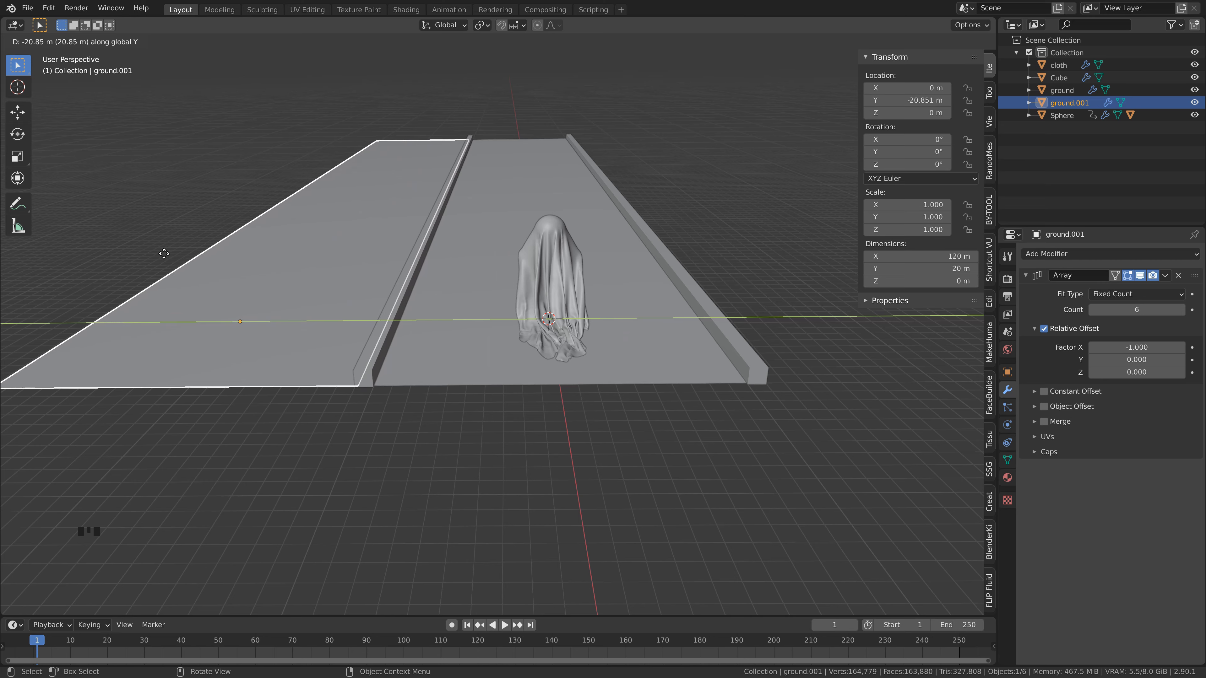
left_click(183, 267)
middle_click_drag(184, 267, 199, 256)
key("g")
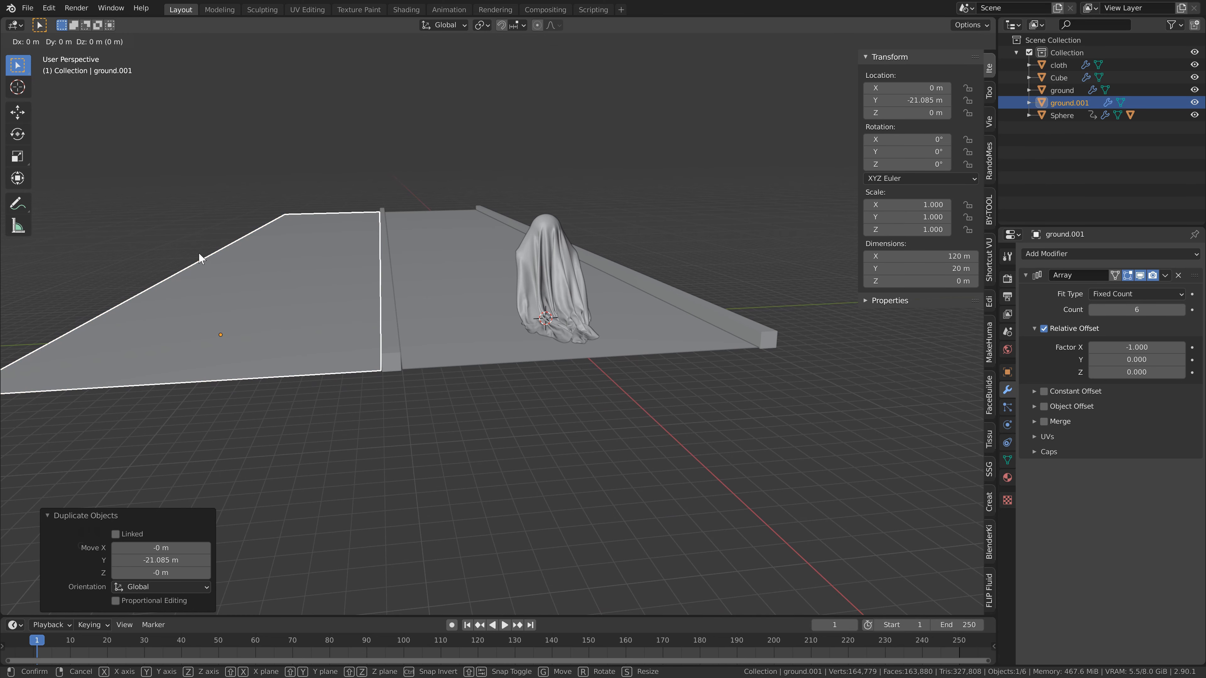
key("z")
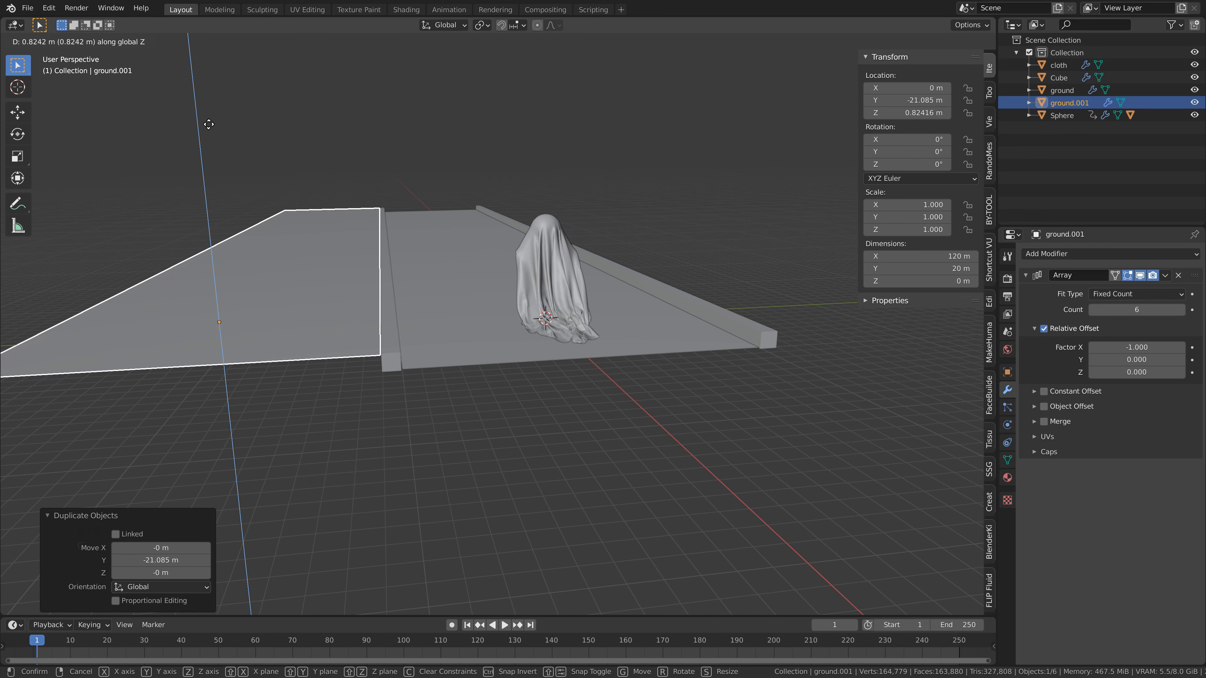
left_click(209, 120)
Step: Duplicate the sidewalk plane and move the copy about -9.99 m along Y to the outer edge
middle_click_drag(382, 194, 354, 108)
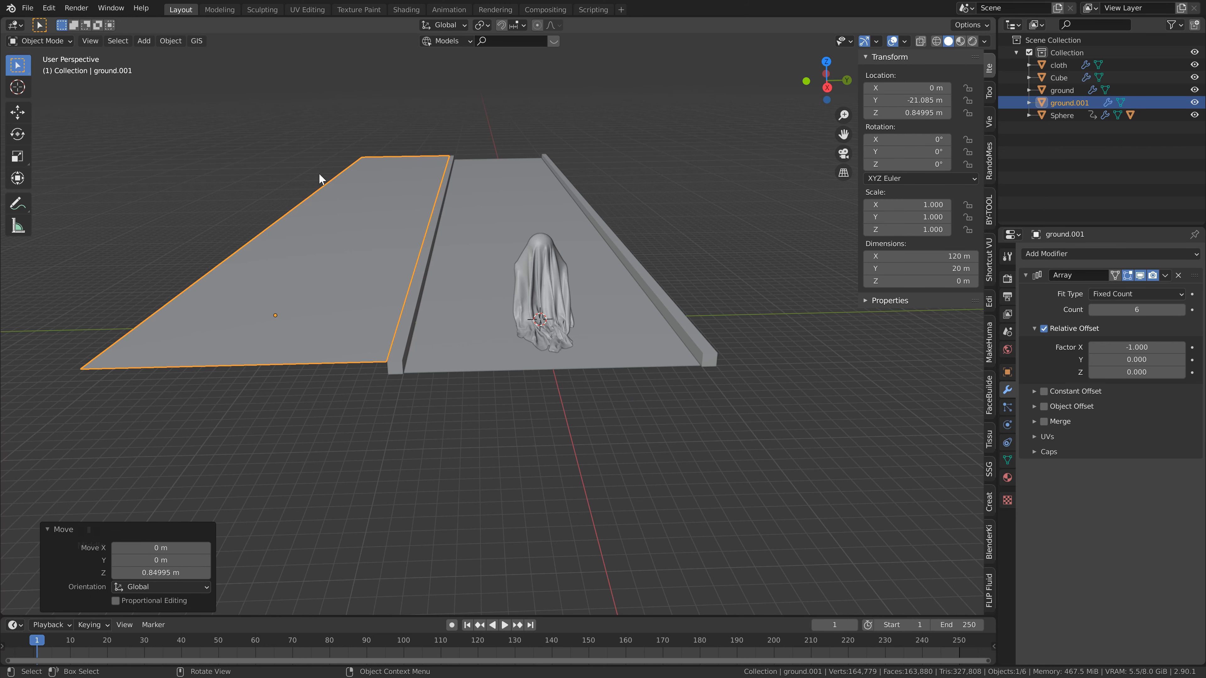
key("shift+d")
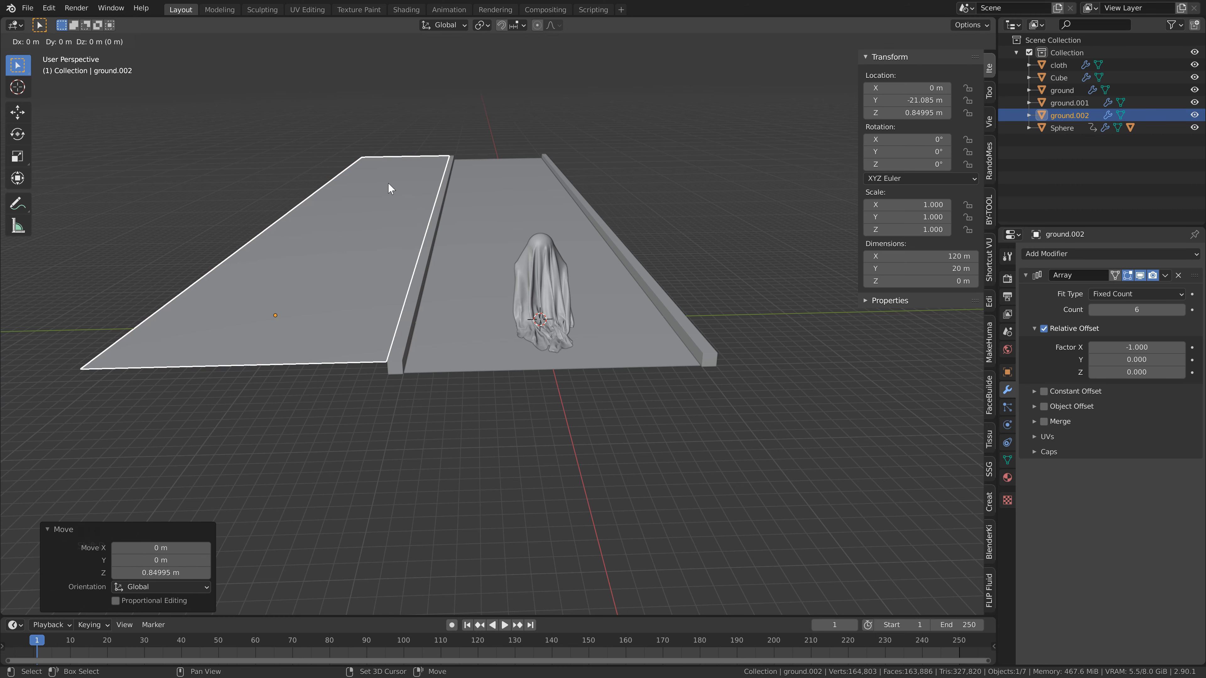
key("y")
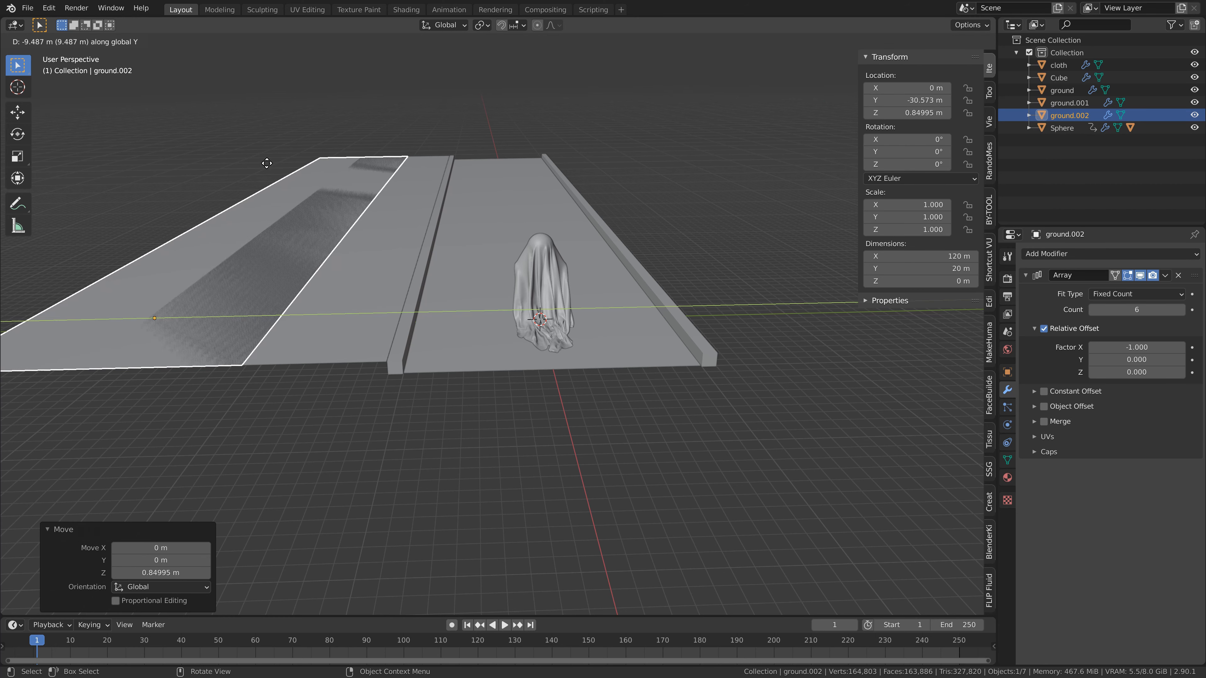
left_click(291, 175)
Step: Stand the new plane upright as a wall by rotating it -90° about X and raising it about 8.6 m
key("r")
key("x")
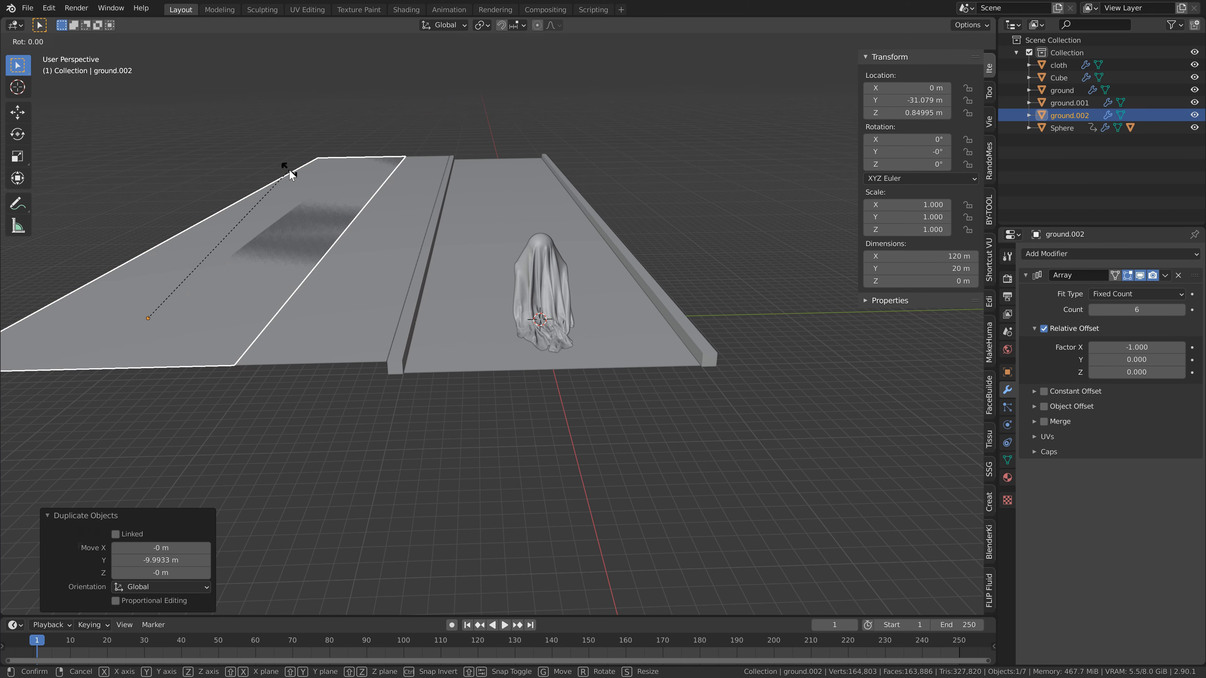
type("-90")
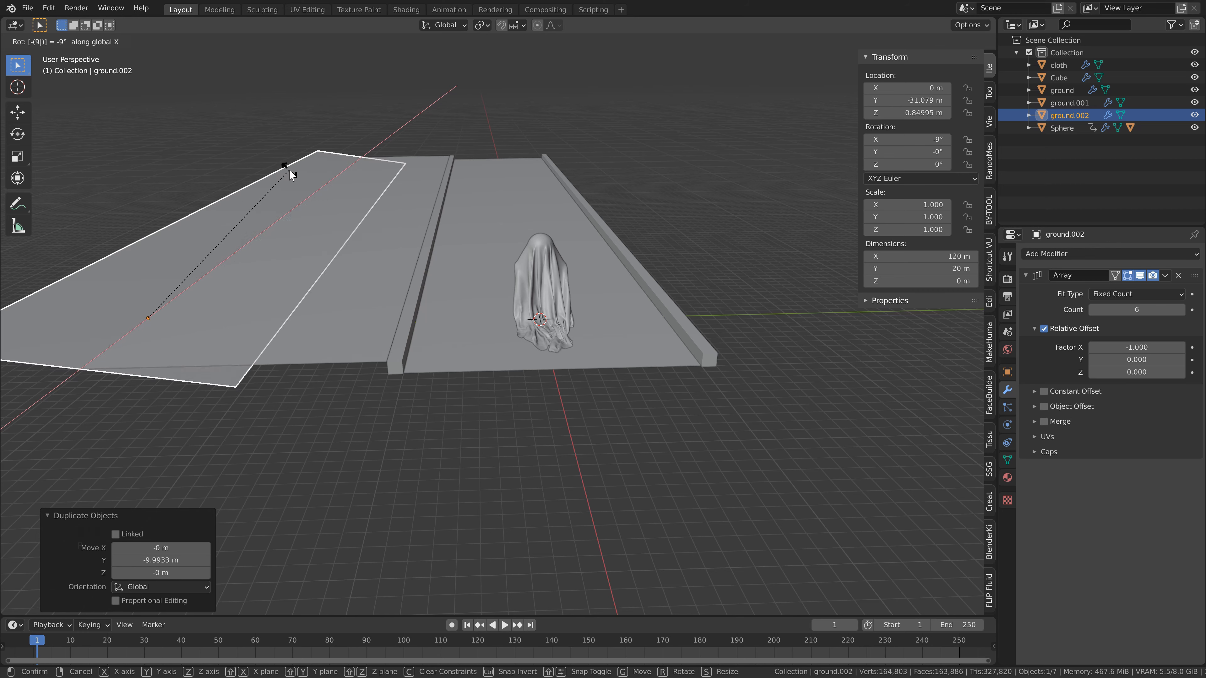
key("Return")
key("g")
key("z")
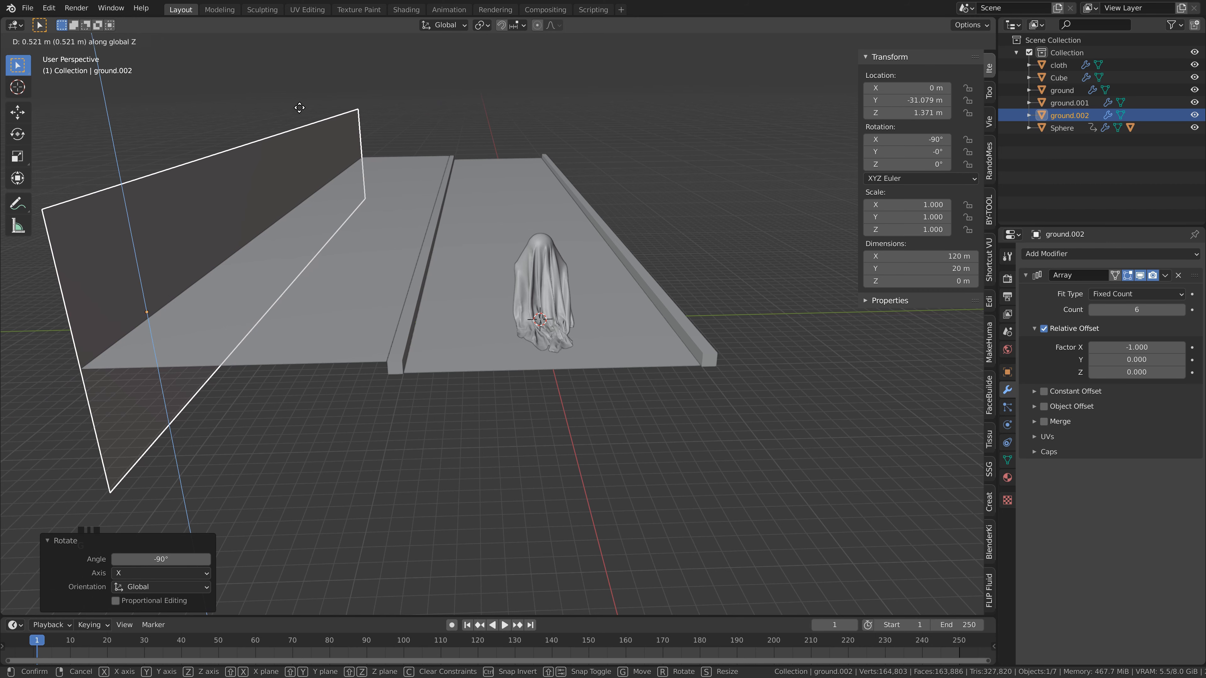
left_click(293, 336)
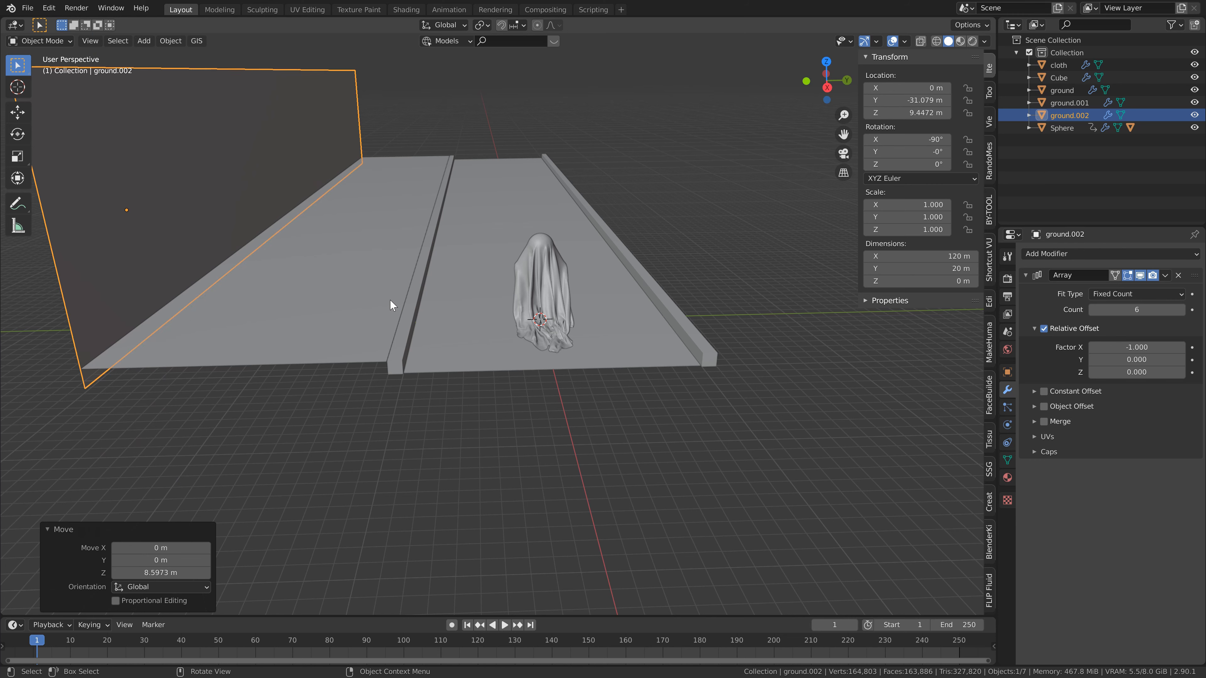
Step: Add a Mirror modifier along the Y axis only to the sidewalk plane and apply all of its transforms
left_click(390, 298)
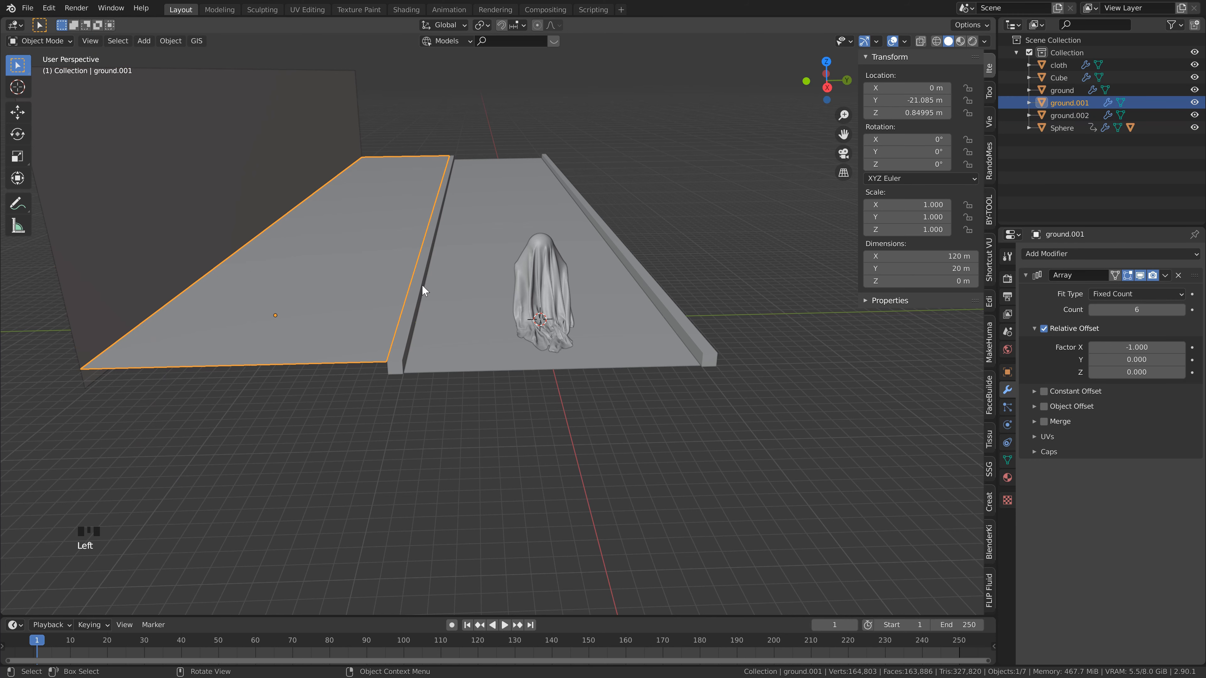
left_click(1106, 253)
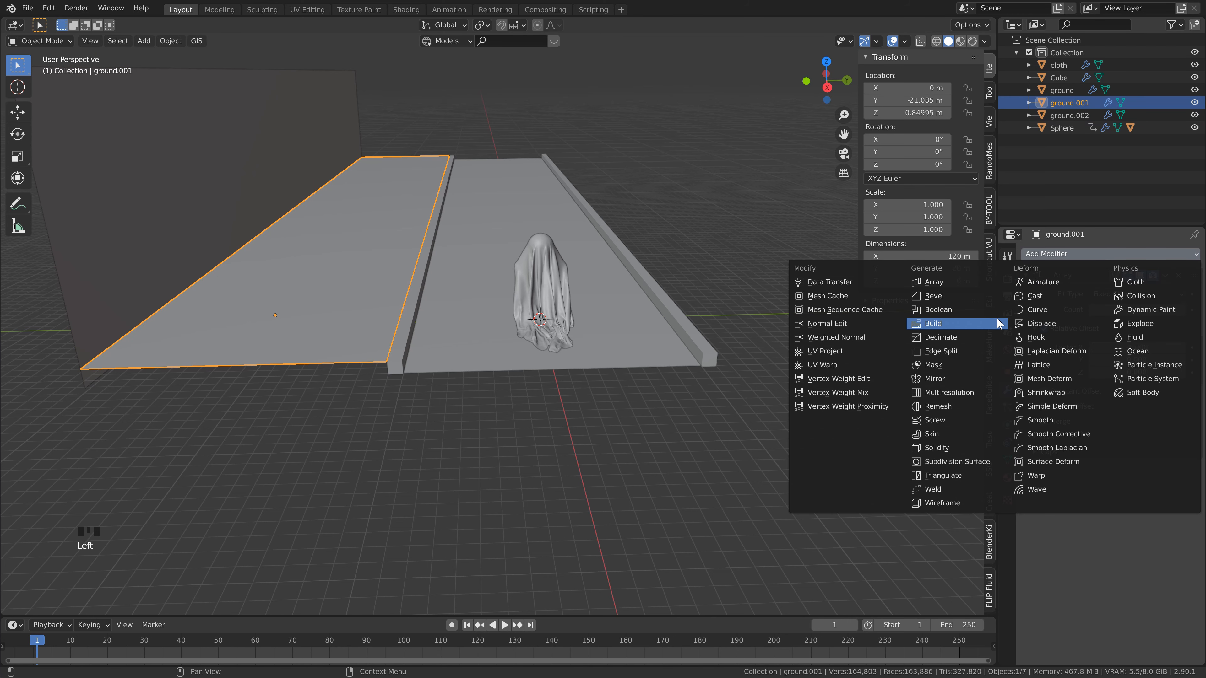
left_click(964, 378)
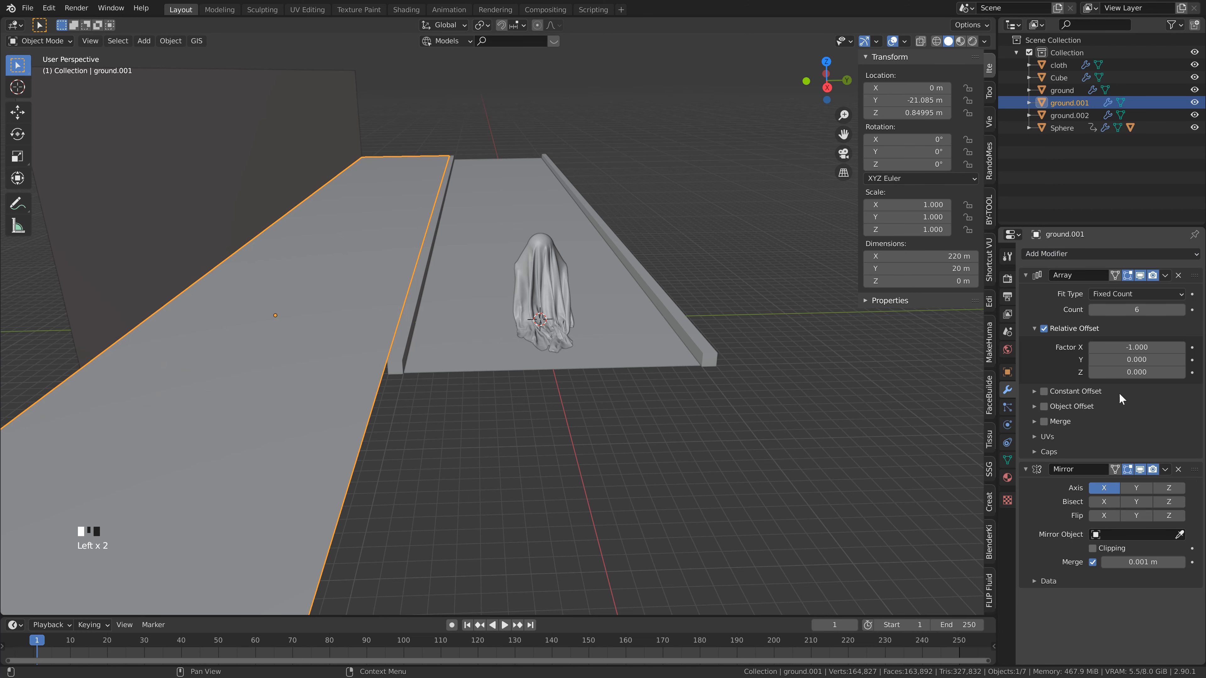
left_click(1136, 488)
left_click(1094, 488)
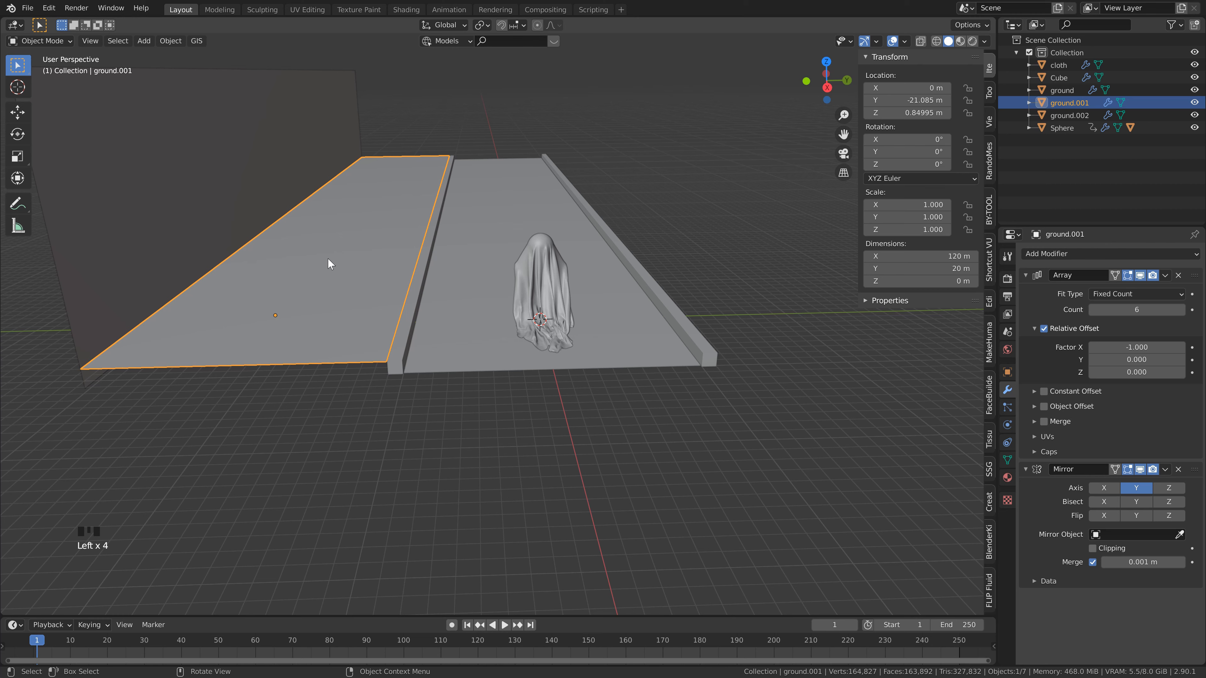
key("ctrl+a")
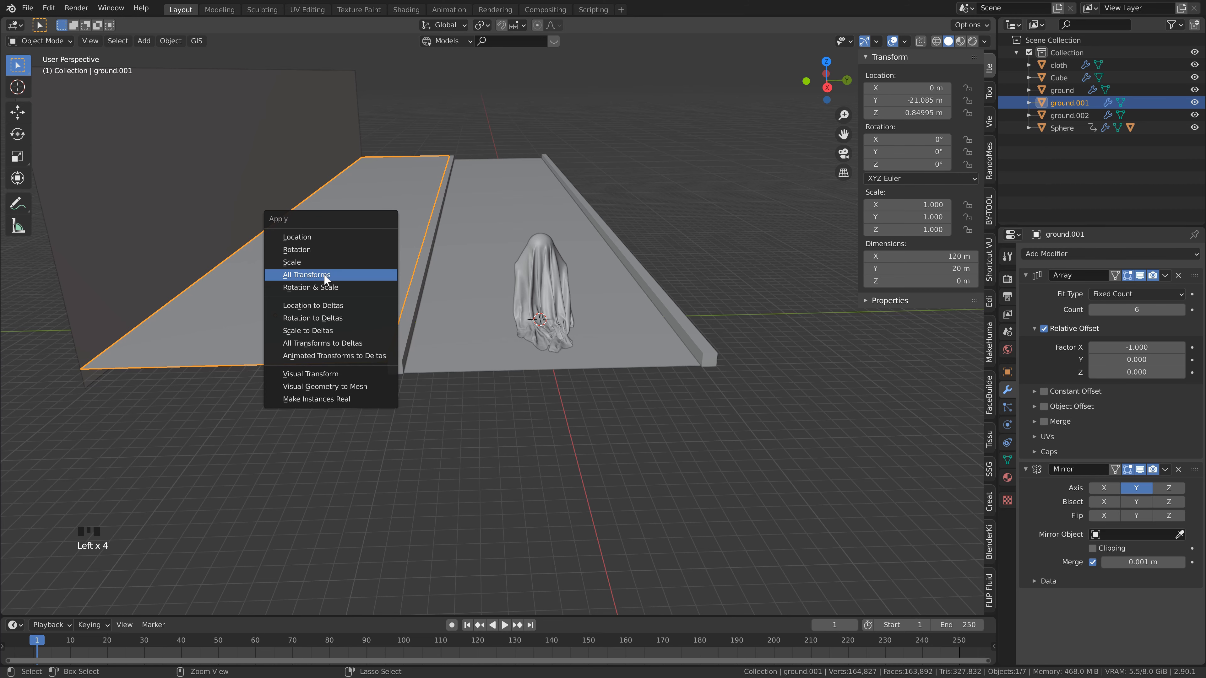
left_click(324, 275)
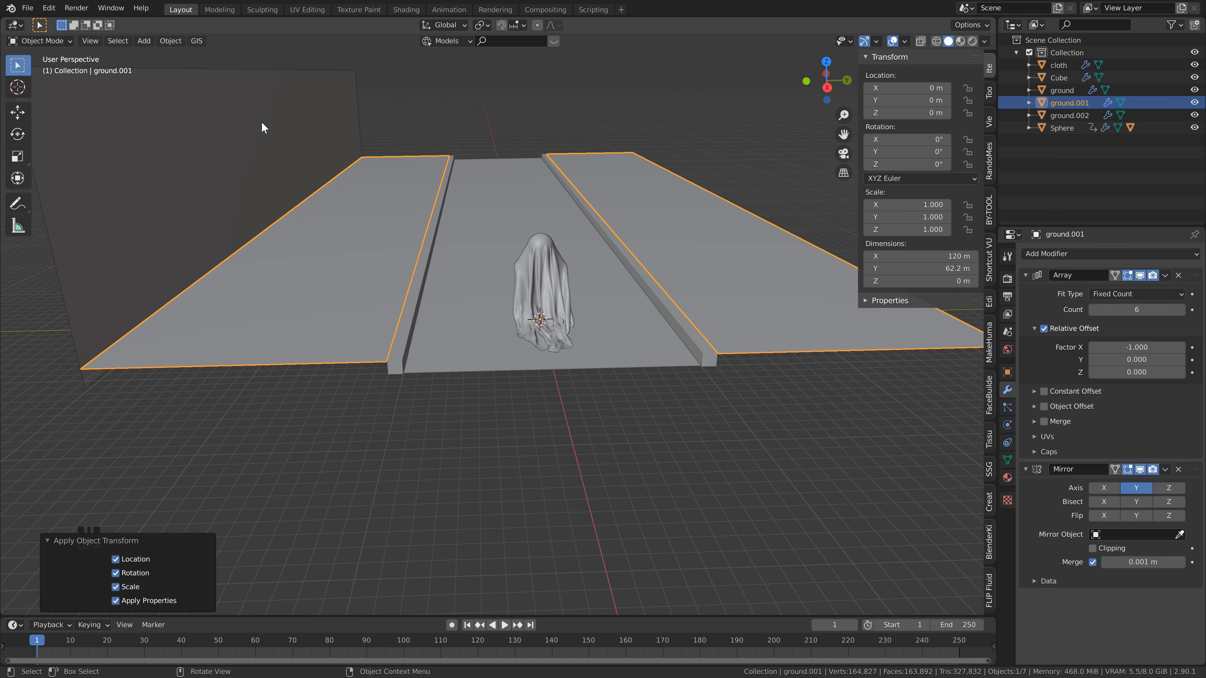
Step: Apply all transforms to the upright wall and add a Mirror modifier to it along the Y axis only
left_click(321, 119)
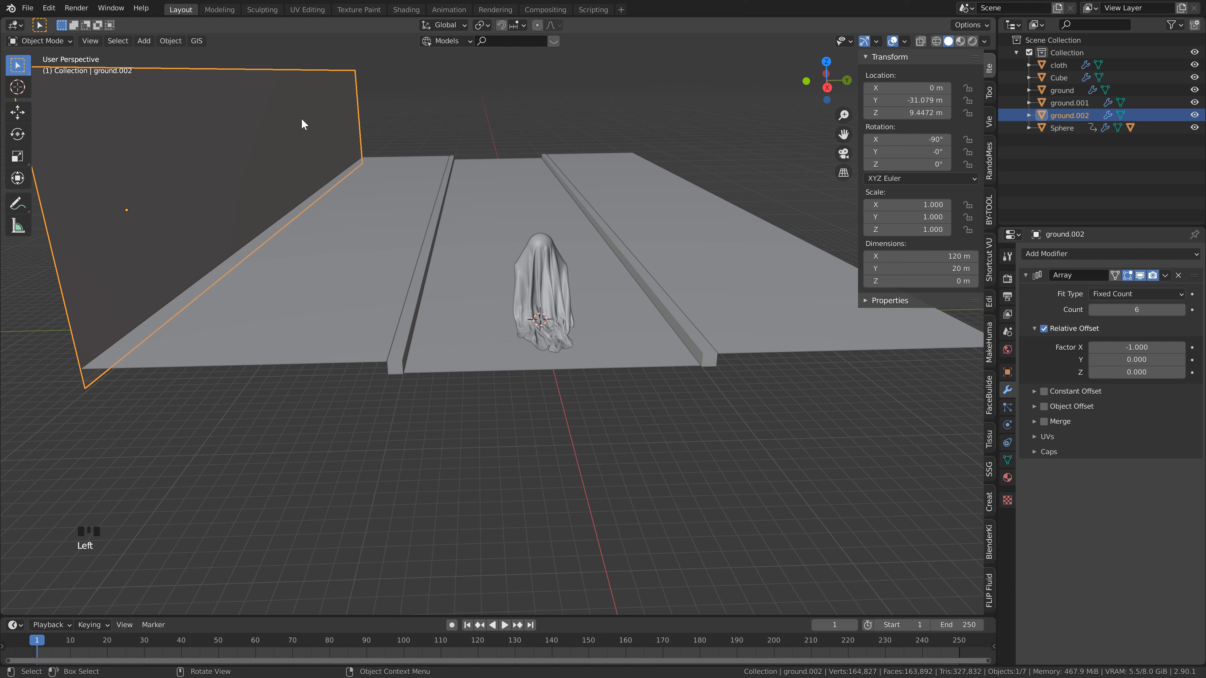
key("ctrl+a")
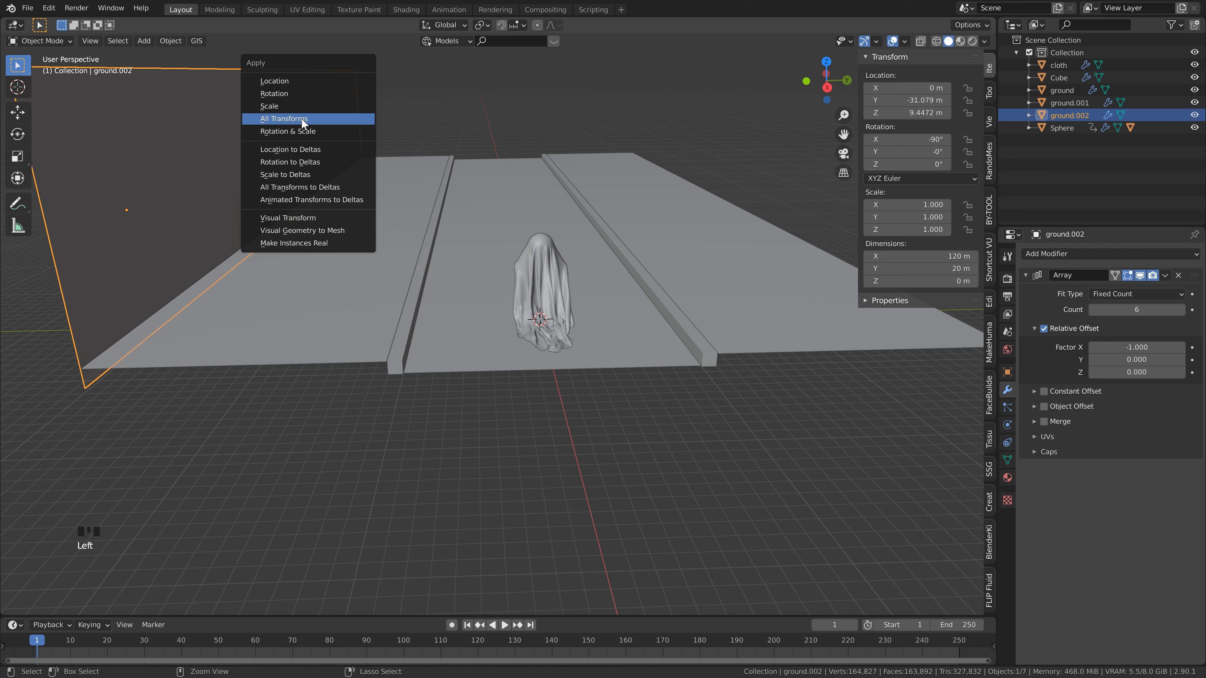
left_click(301, 118)
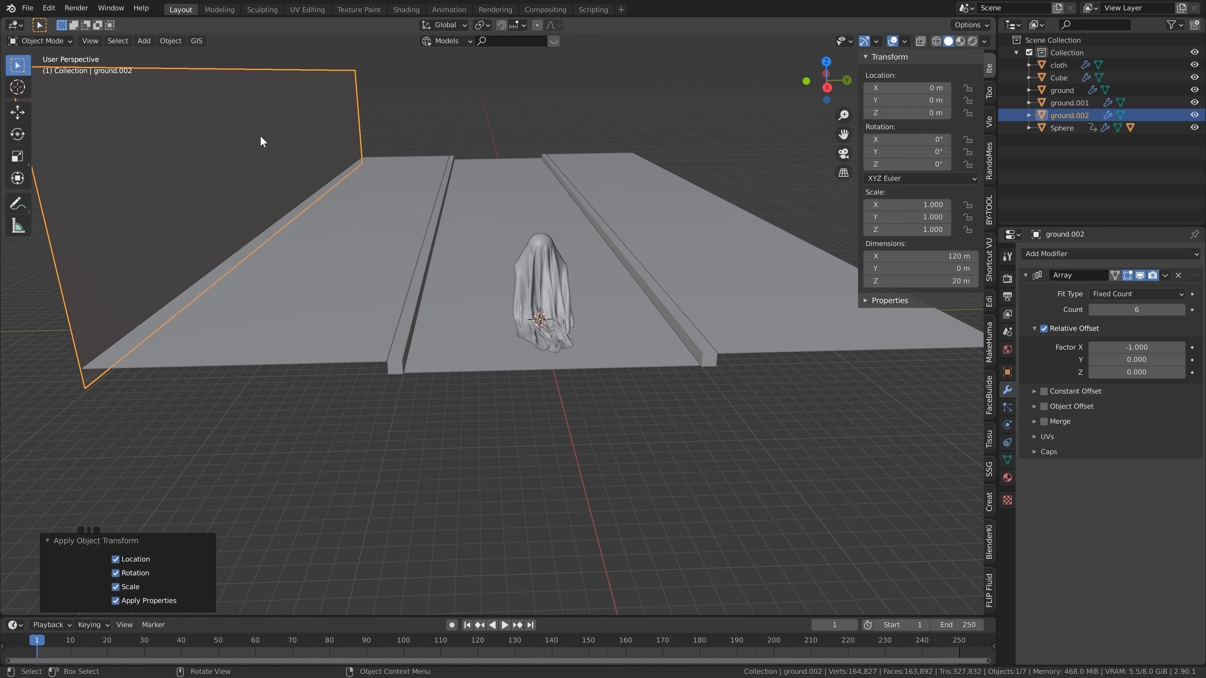
left_click(1062, 254)
left_click(933, 377)
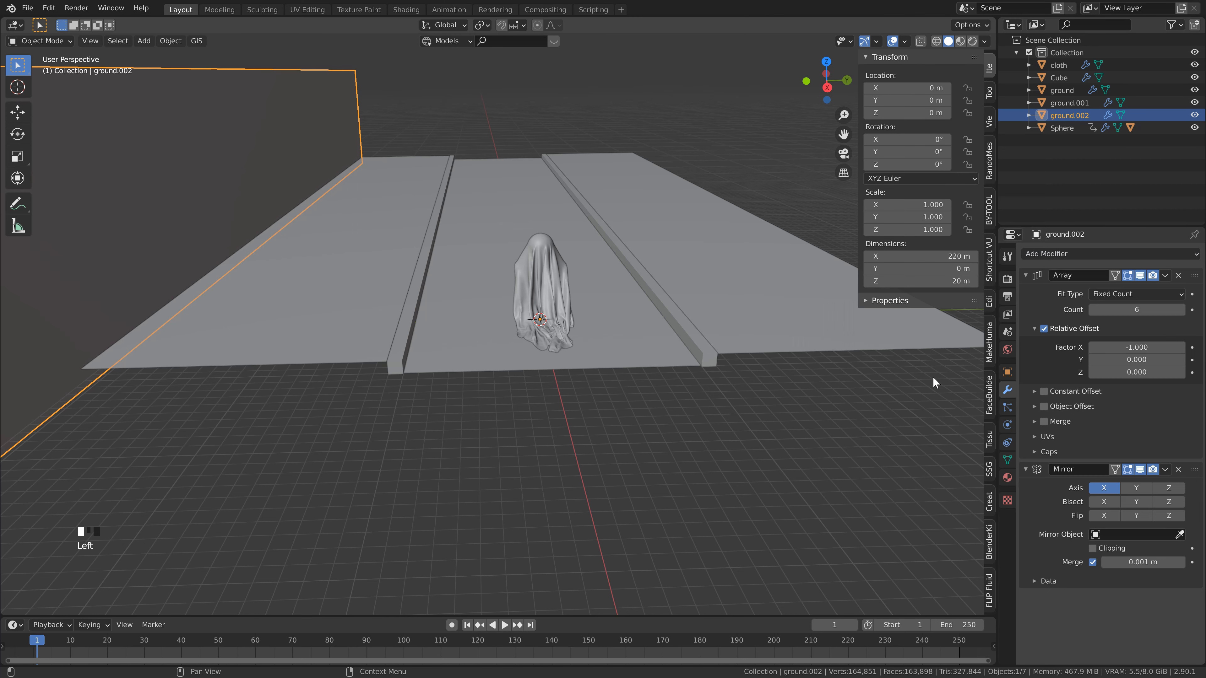
left_click(1113, 491)
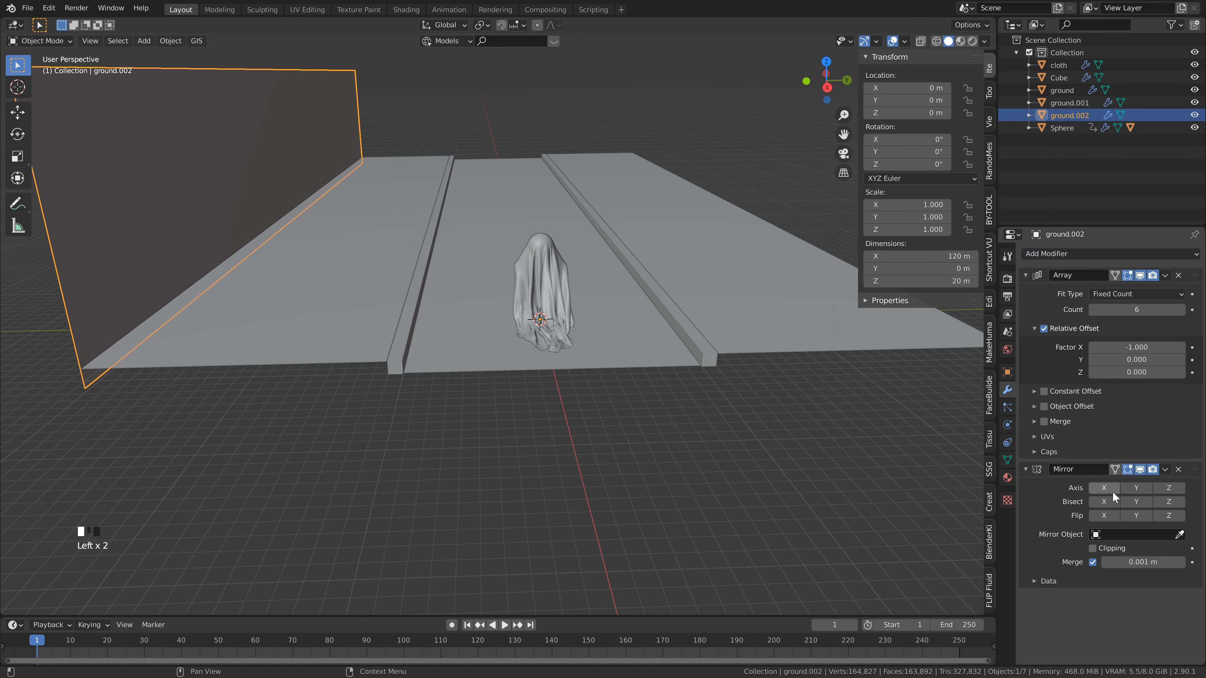
left_click(1124, 490)
Step: Switch the viewport to rendered shading and replace the sidewalk's material with a new one
middle_click_drag(375, 322, 353, 325, "shift")
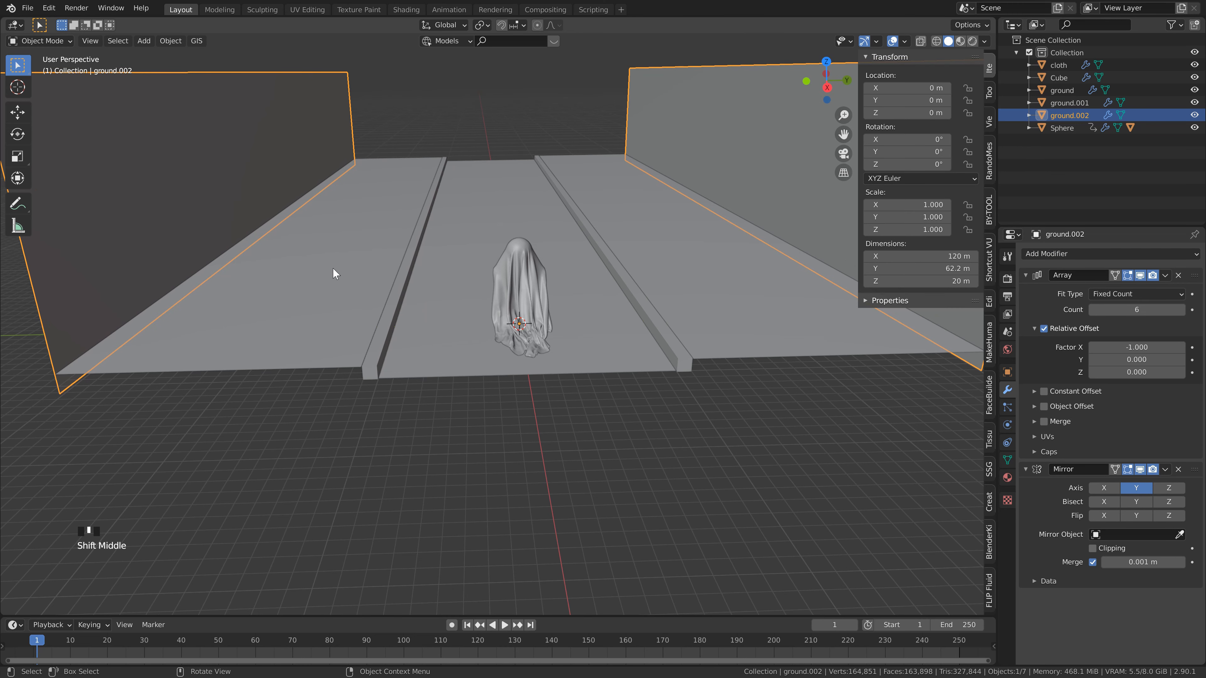
left_click(973, 41)
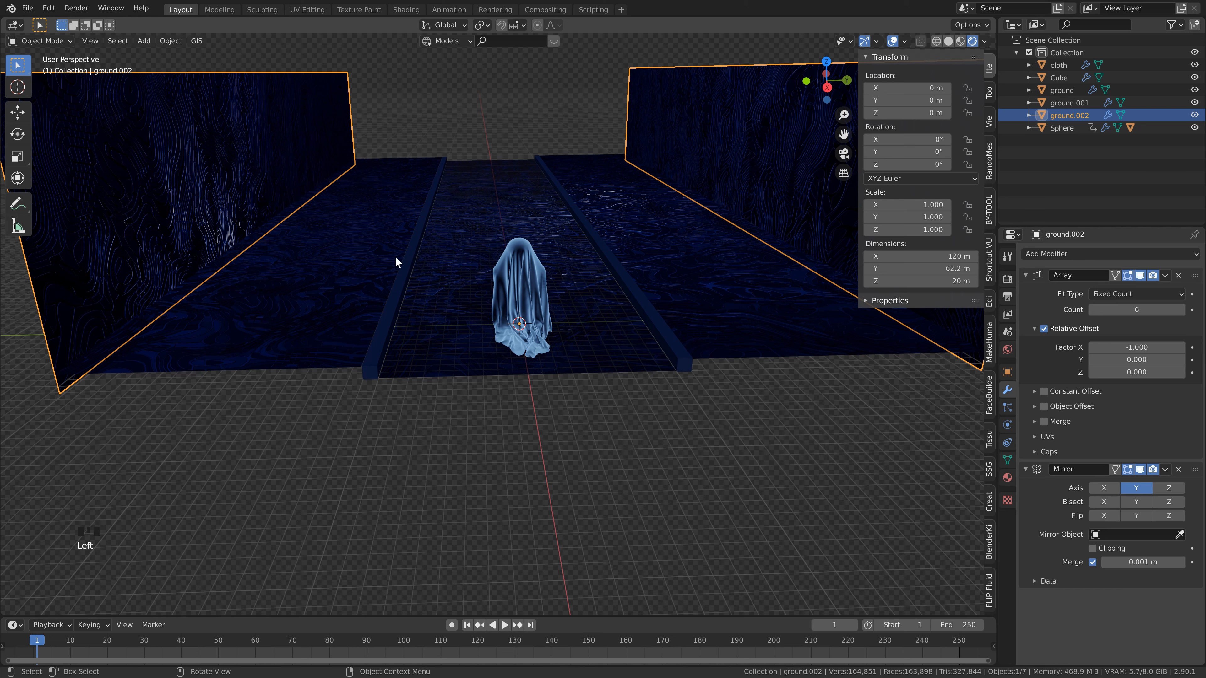
left_click(358, 226)
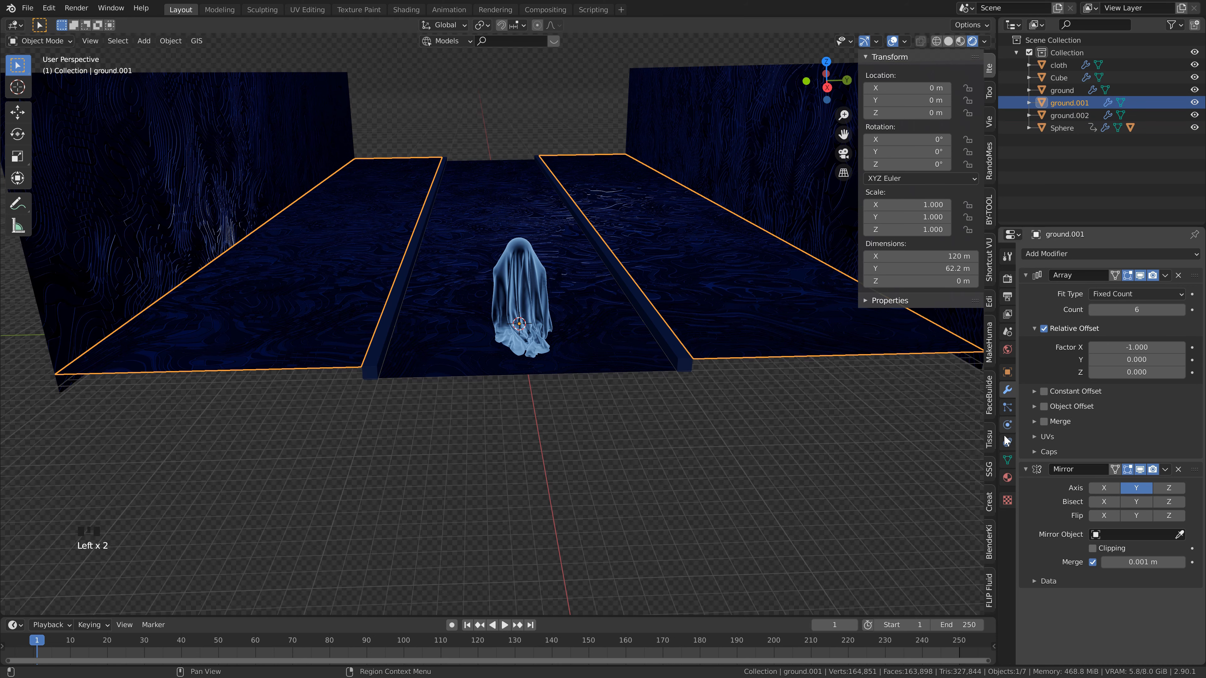
left_click(1006, 477)
left_click(1169, 307)
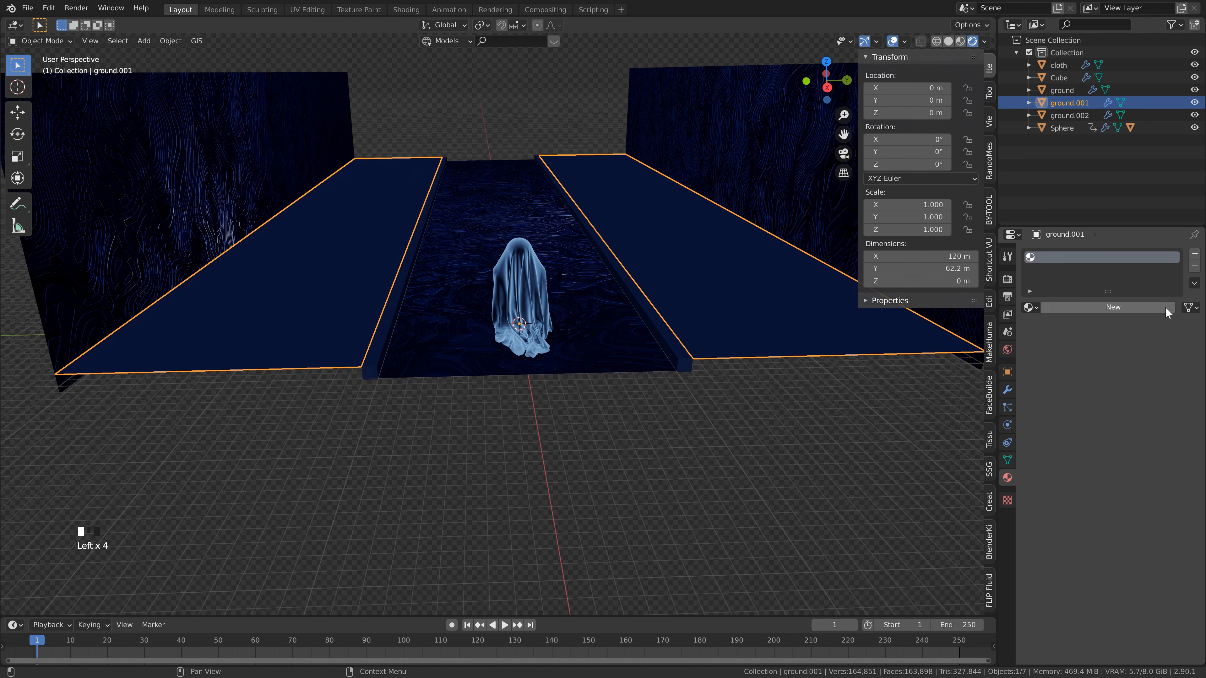
left_click(1165, 306)
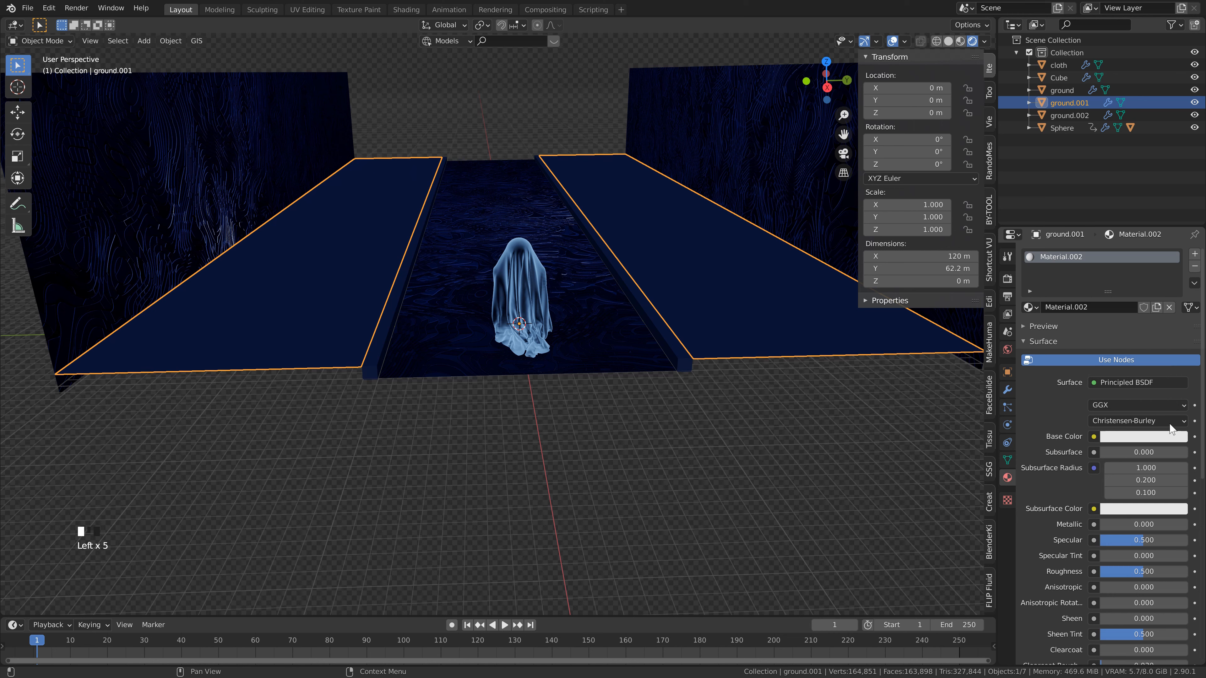
Step: Darken the sidewalk material's base color to a value of about 0.187 and set Metallic to 1.000 and Roughness to 0.148
left_click(1170, 436)
left_click(1178, 331)
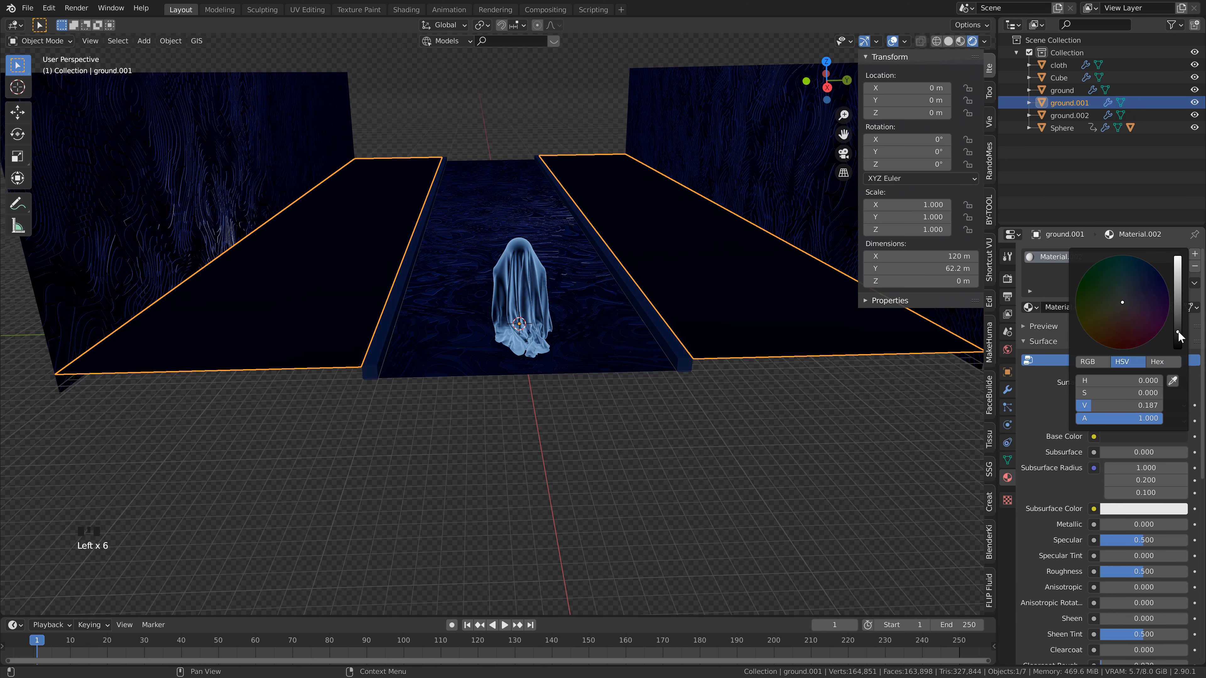
left_click_drag(1106, 525, 1189, 524)
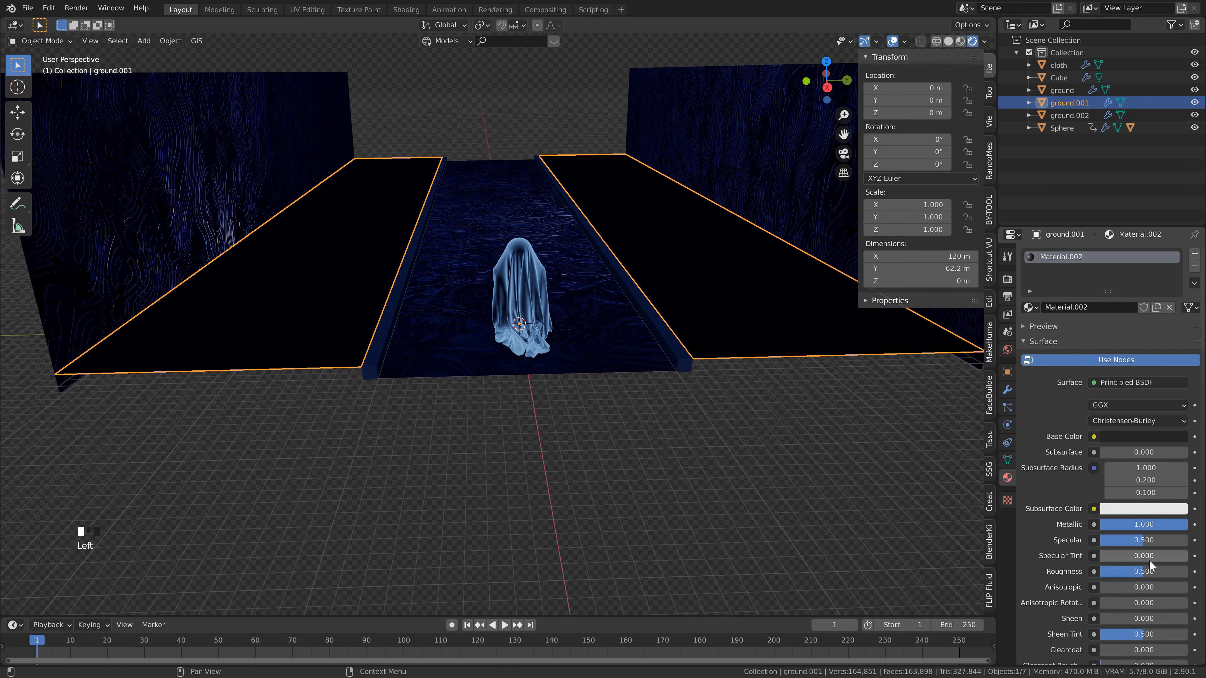
mouse_move(1132, 570)
left_mouse_down()
mouse_move(1097, 573)
mouse_move(1111, 572)
left_mouse_up()
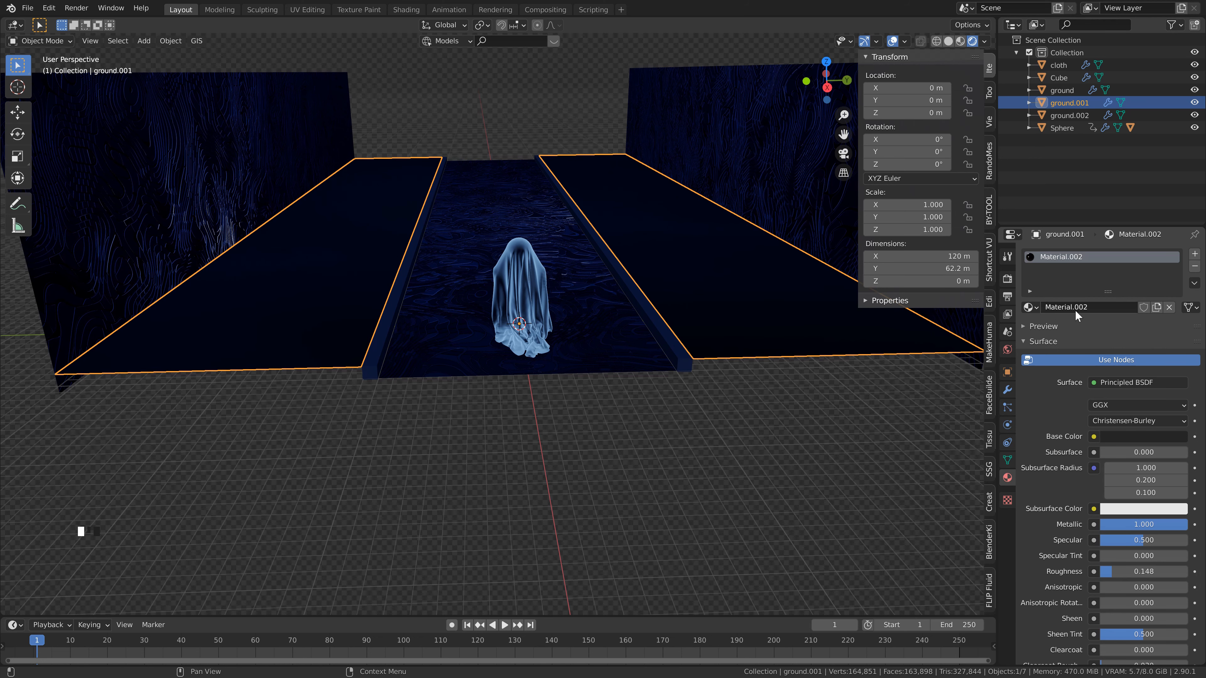
Step: Assign the sidewalk's dark Material.002 to the walls and clear the selection
left_click(731, 124)
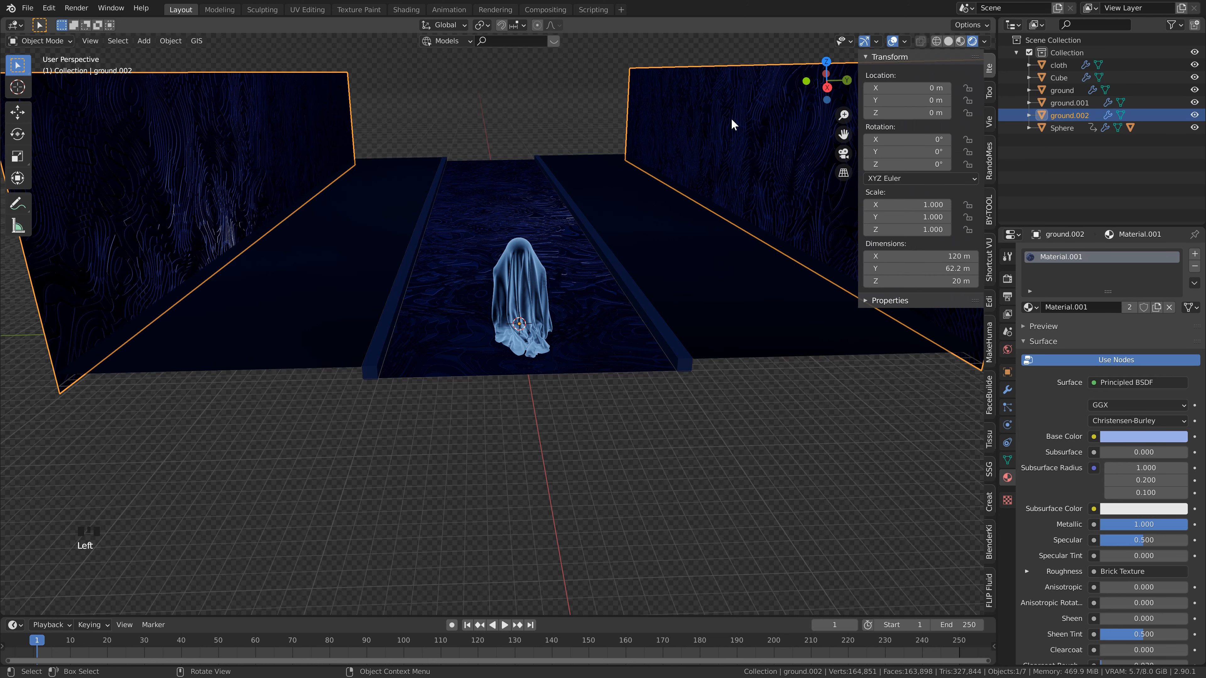
left_click(1030, 307)
left_click(1071, 348)
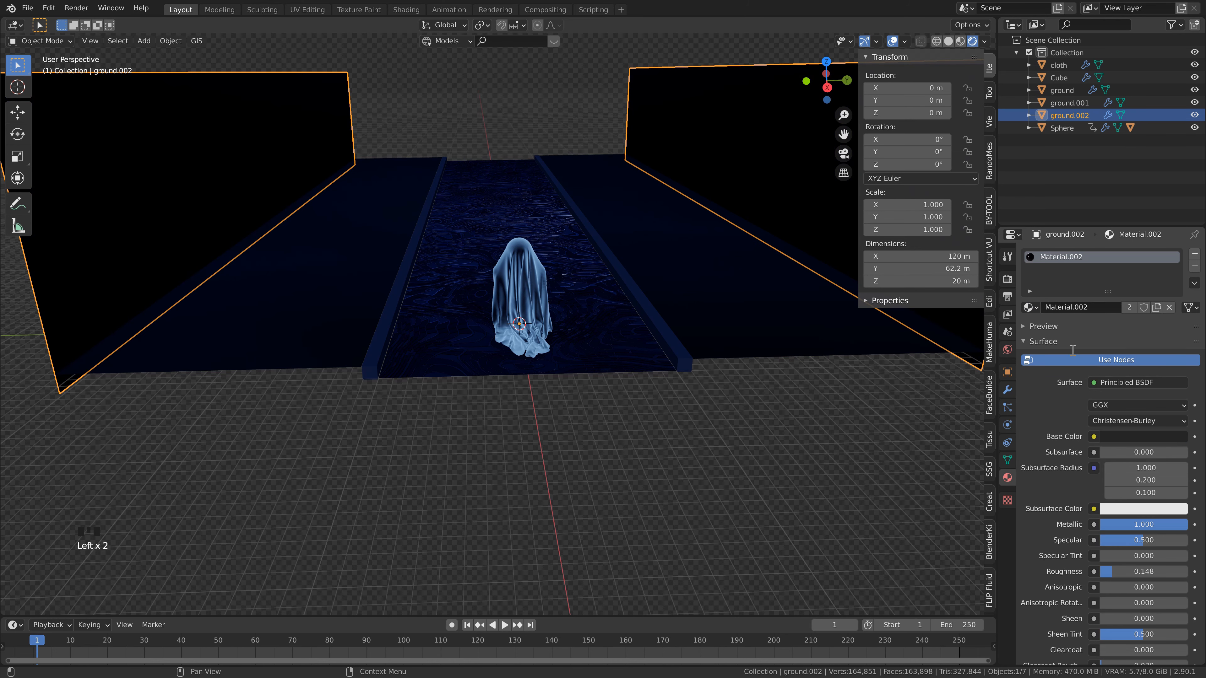
key("alt+a")
Step: Add a camera, align it to a frontal view of the ghost on the street and set its X location to about 30.177 m
scroll(542, 277, "up", 3)
middle_click(541, 277)
scroll(542, 278, "down", 1)
scroll(541, 278, "up", 1)
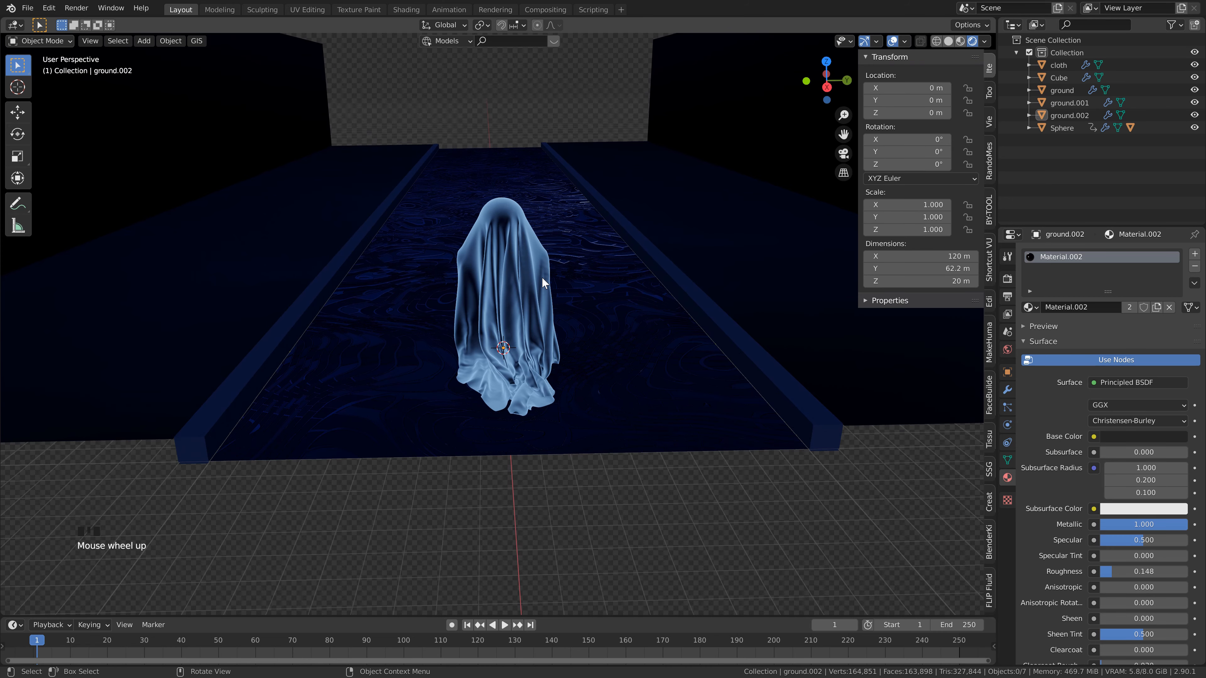
mouse_move(541, 277)
middle_mouse_down()
mouse_move(541, 260)
mouse_move(544, 290)
middle_mouse_up()
key("shift+a")
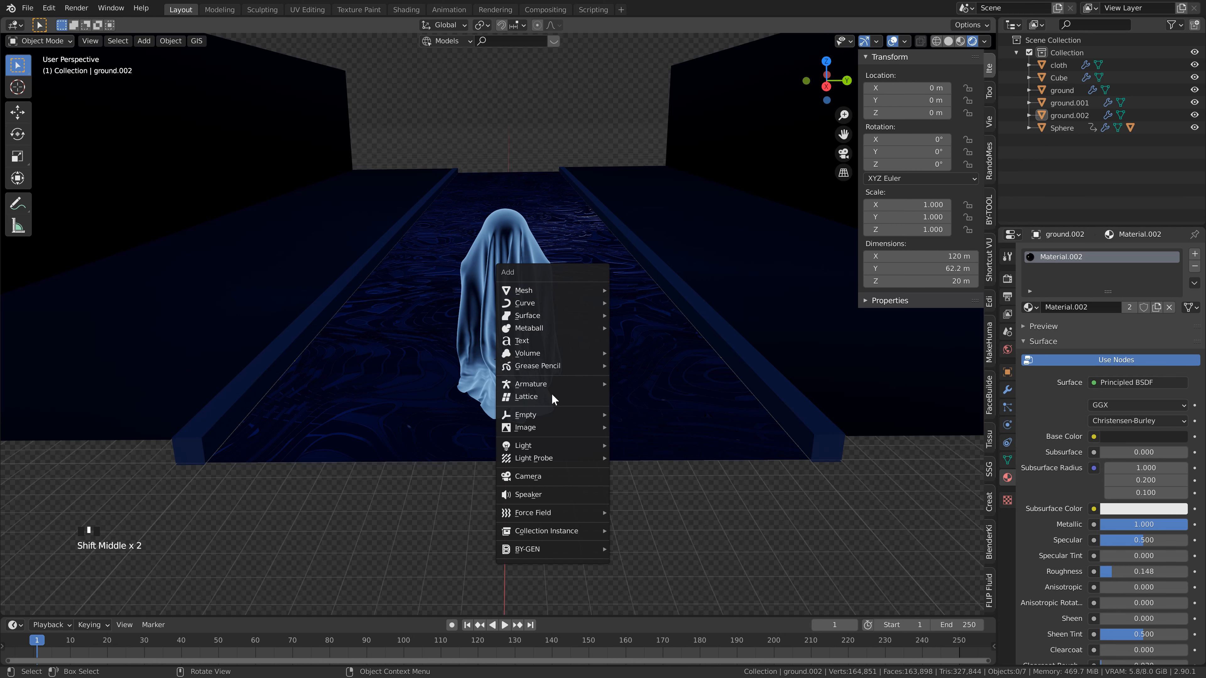
left_click(546, 475)
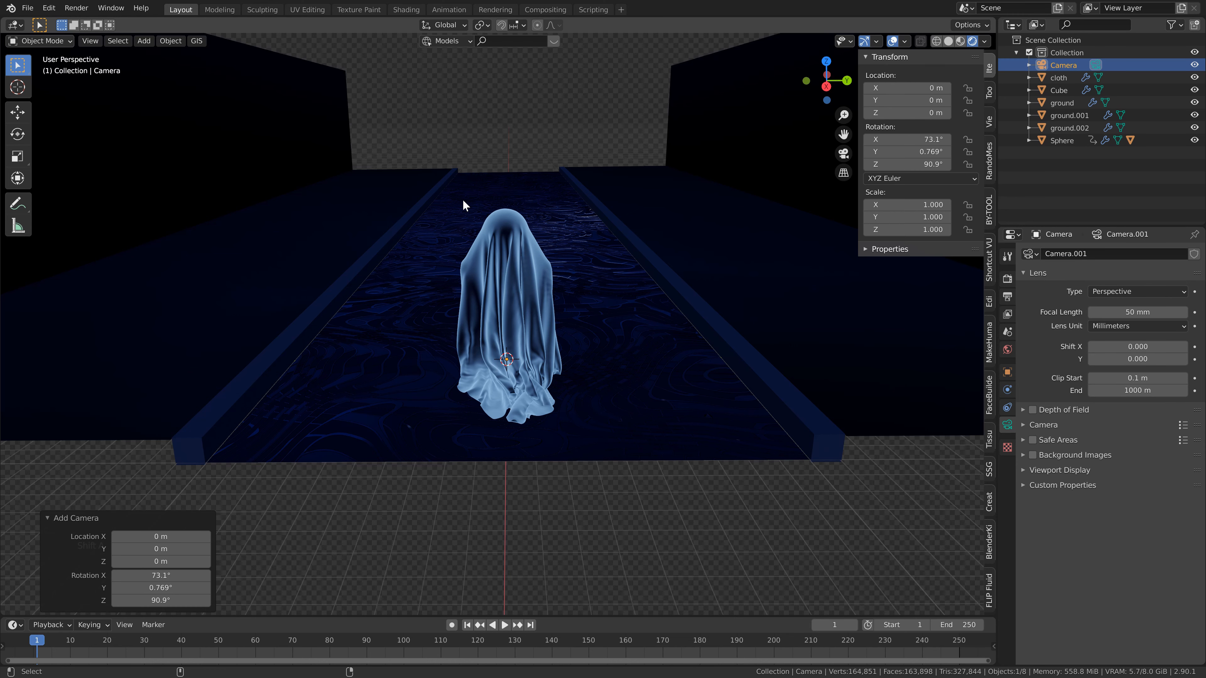
key("ctrl+alt+KP_0")
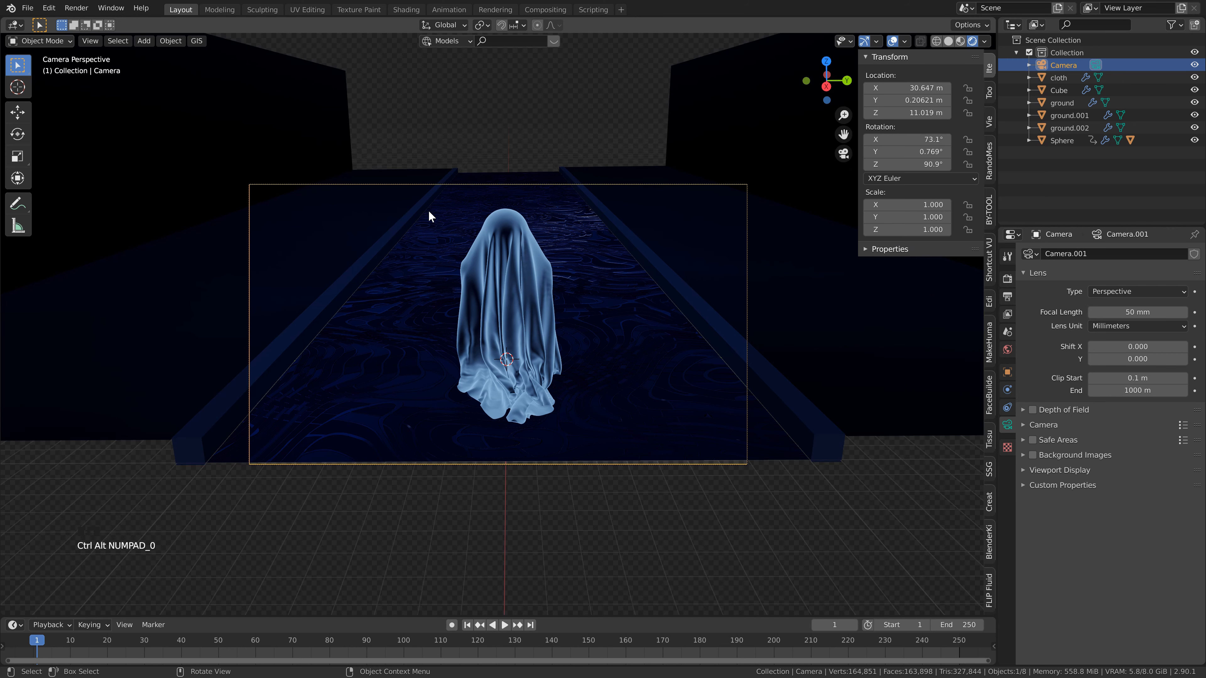
left_click_drag(921, 88, 905, 85)
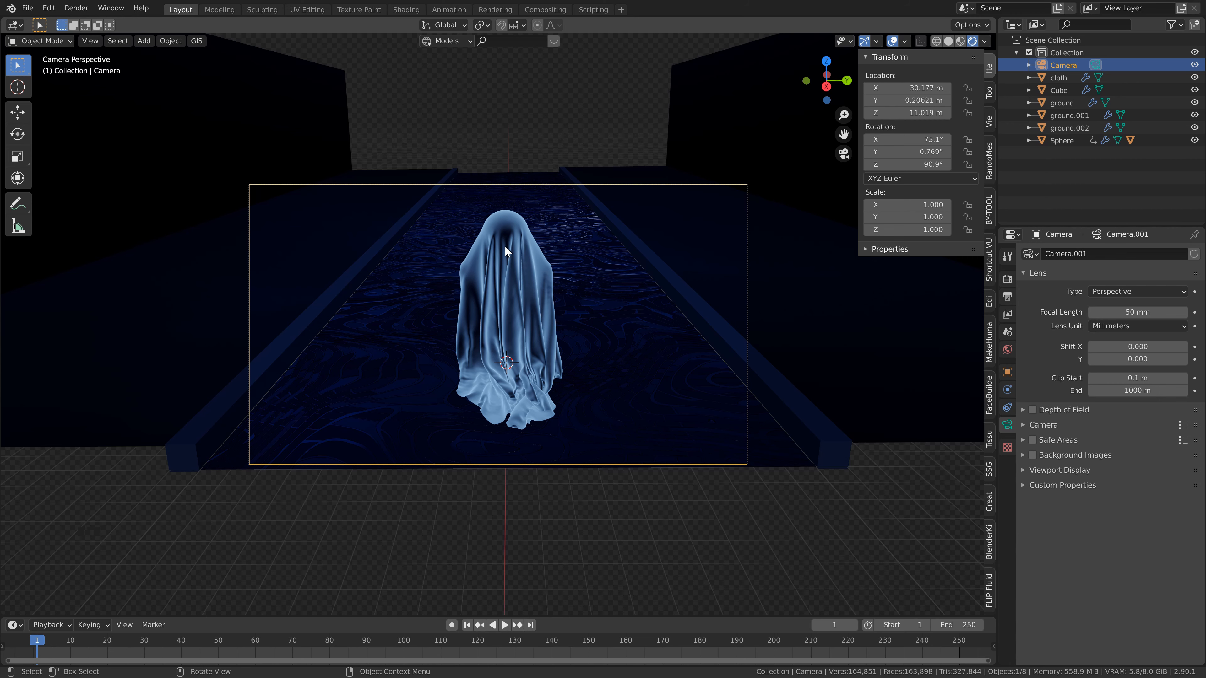
Step: Use walk navigation to move the camera closer and lower, to about X 29.18 m, Y 0.096 m and Z 10.57 m
key("F3")
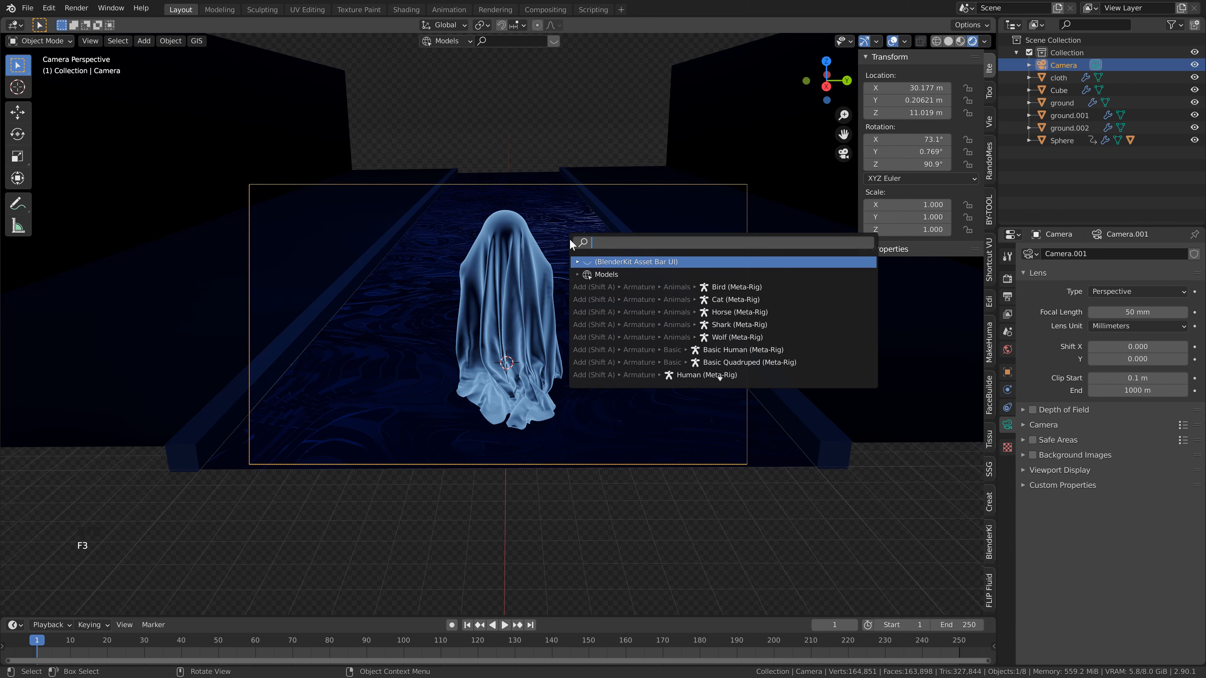
type("walk")
key("Return")
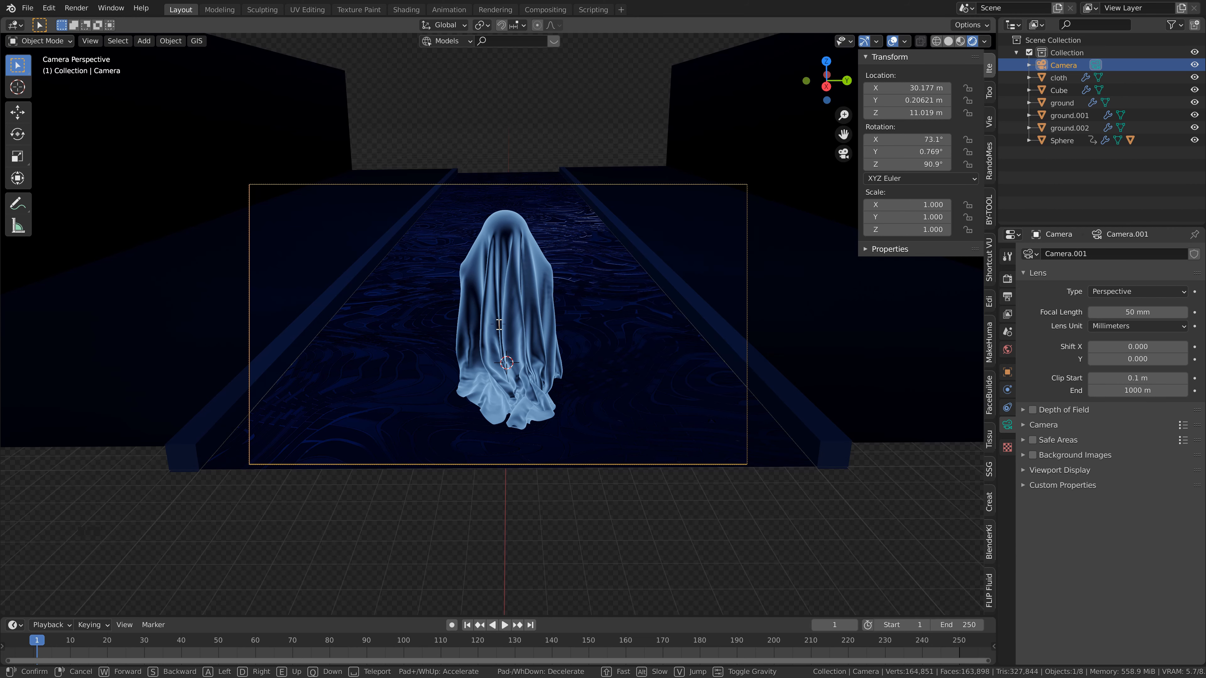
key("w")
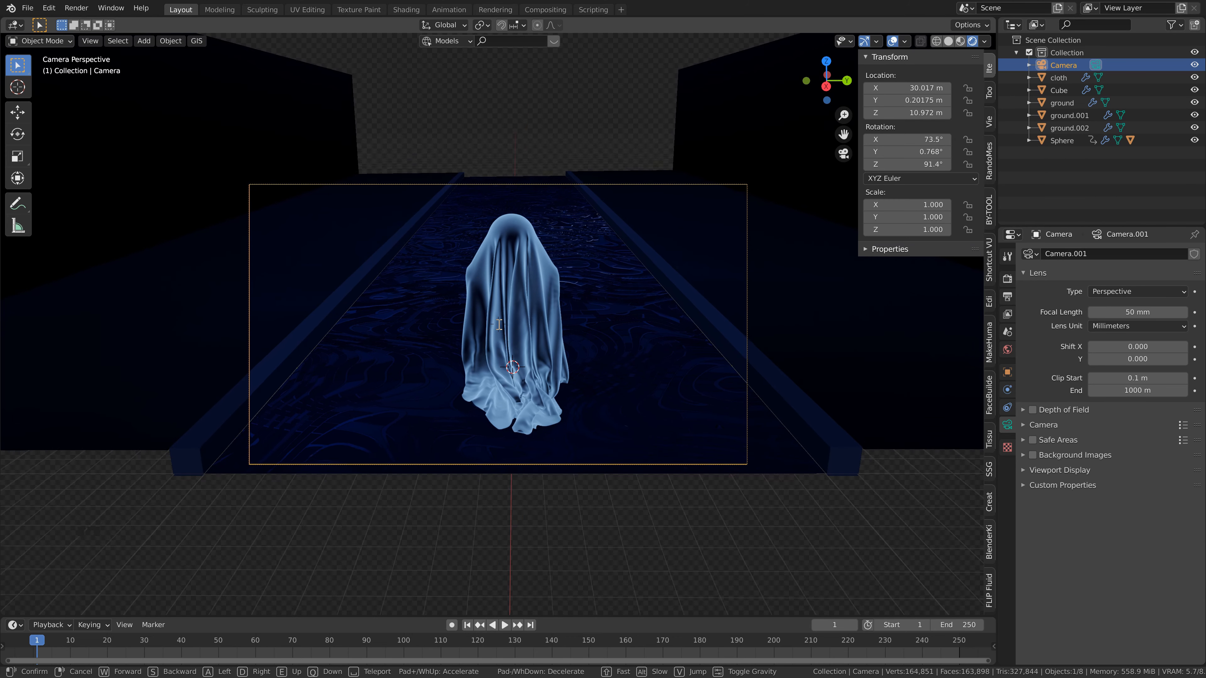
key("a")
key("q")
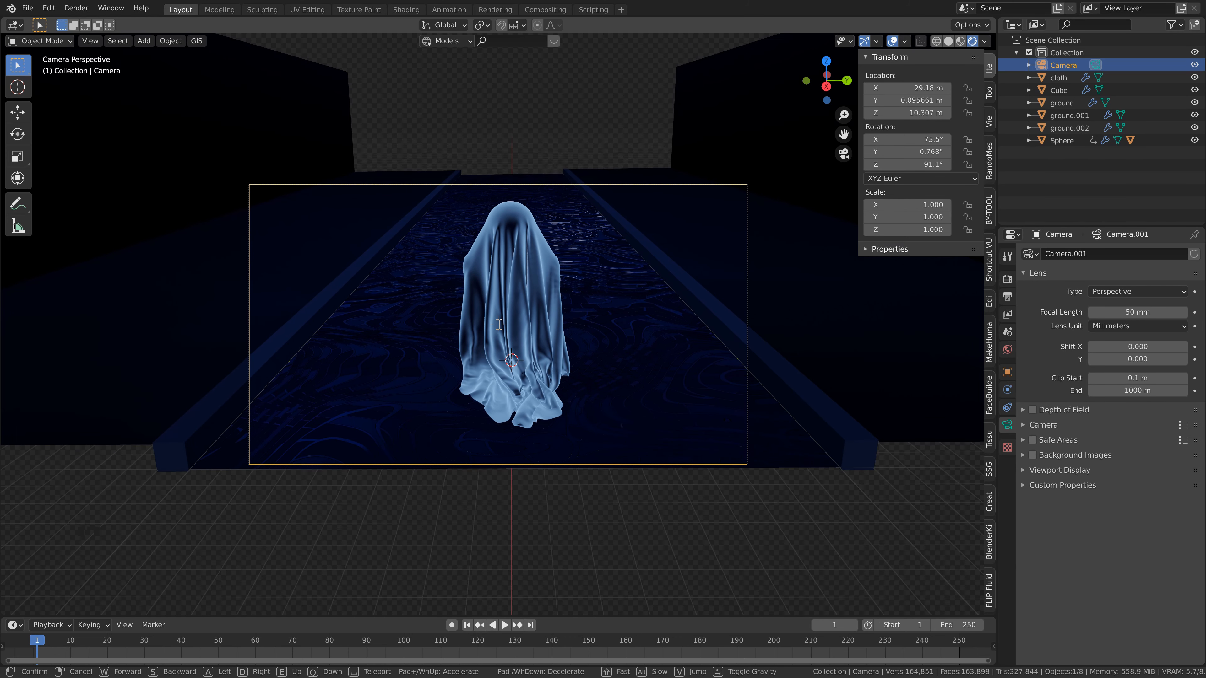
key("e")
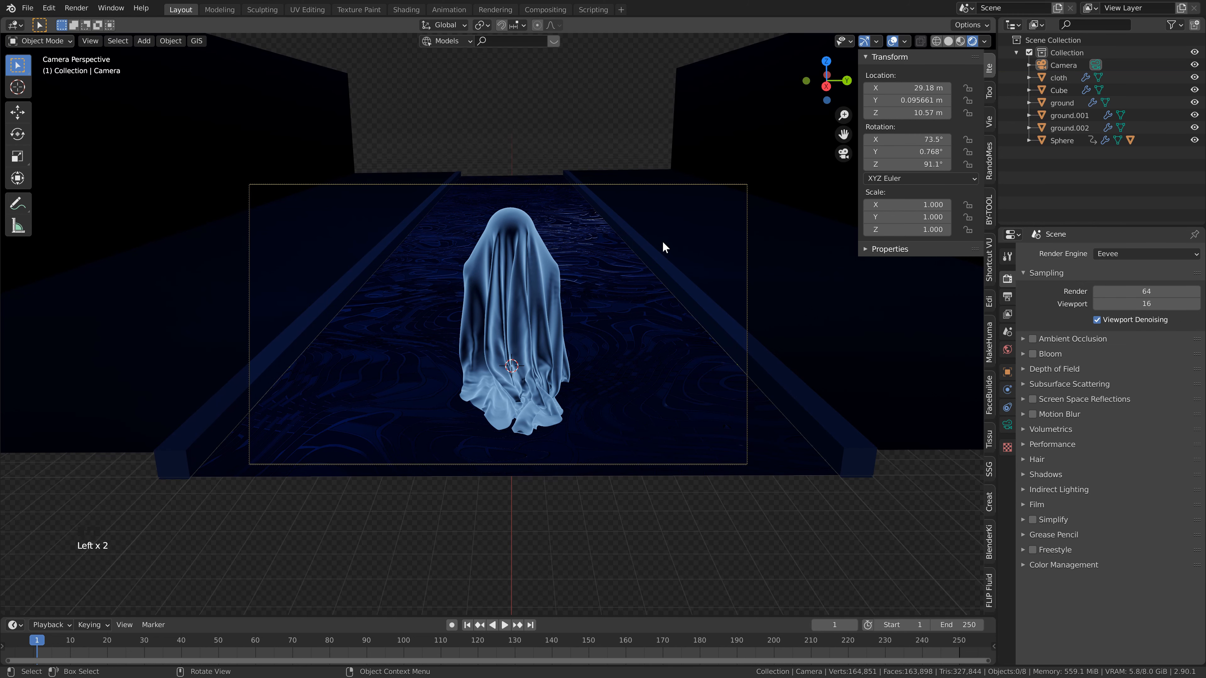
Step: Turn off the transparent film background in the render settings and hide the viewport overlays
left_click(462, 144)
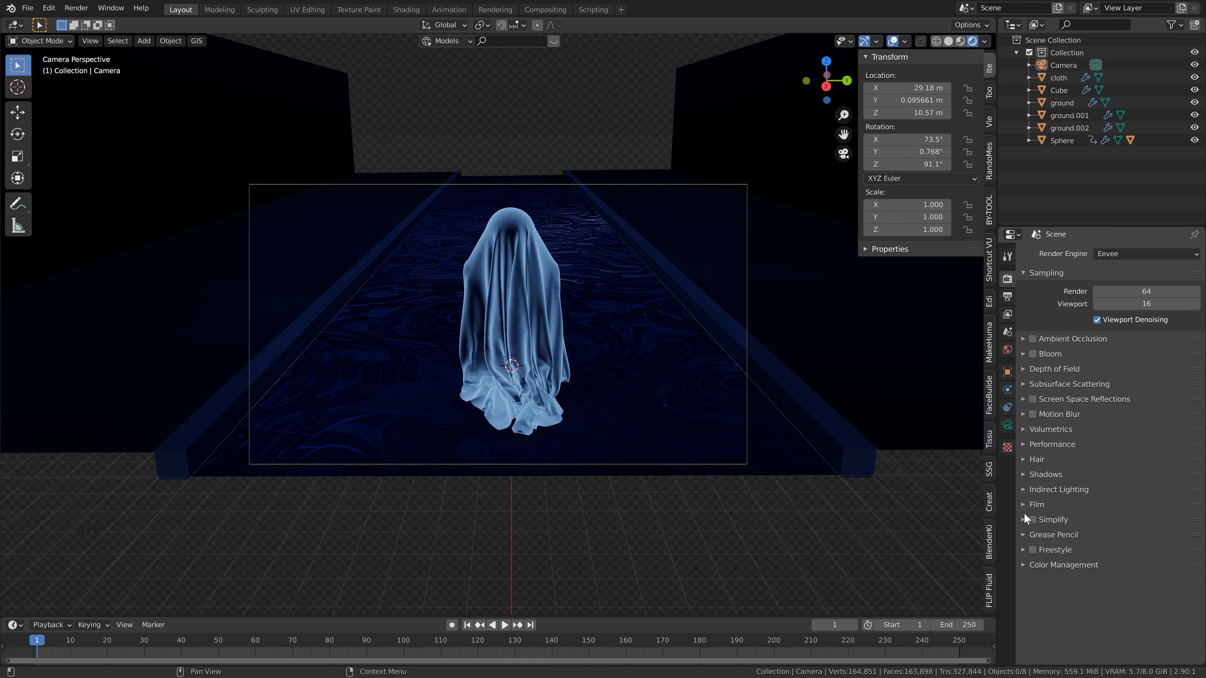
left_click(1034, 504)
left_click(1090, 538)
left_click(1091, 537)
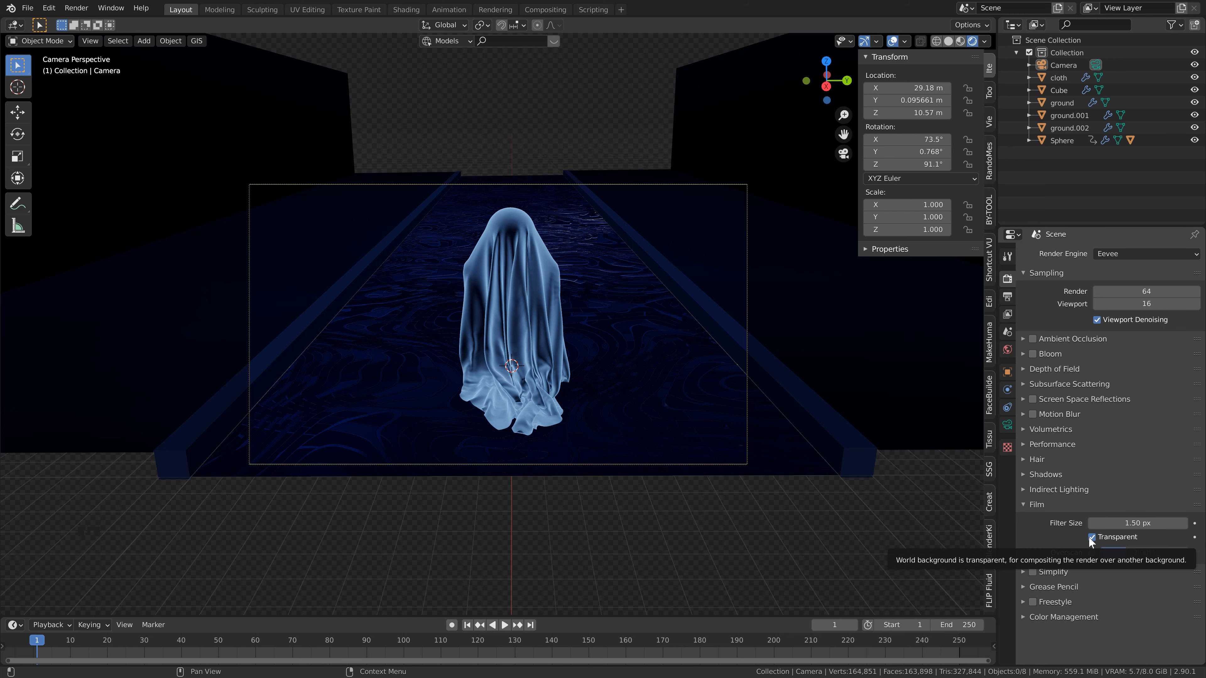
left_click(885, 50)
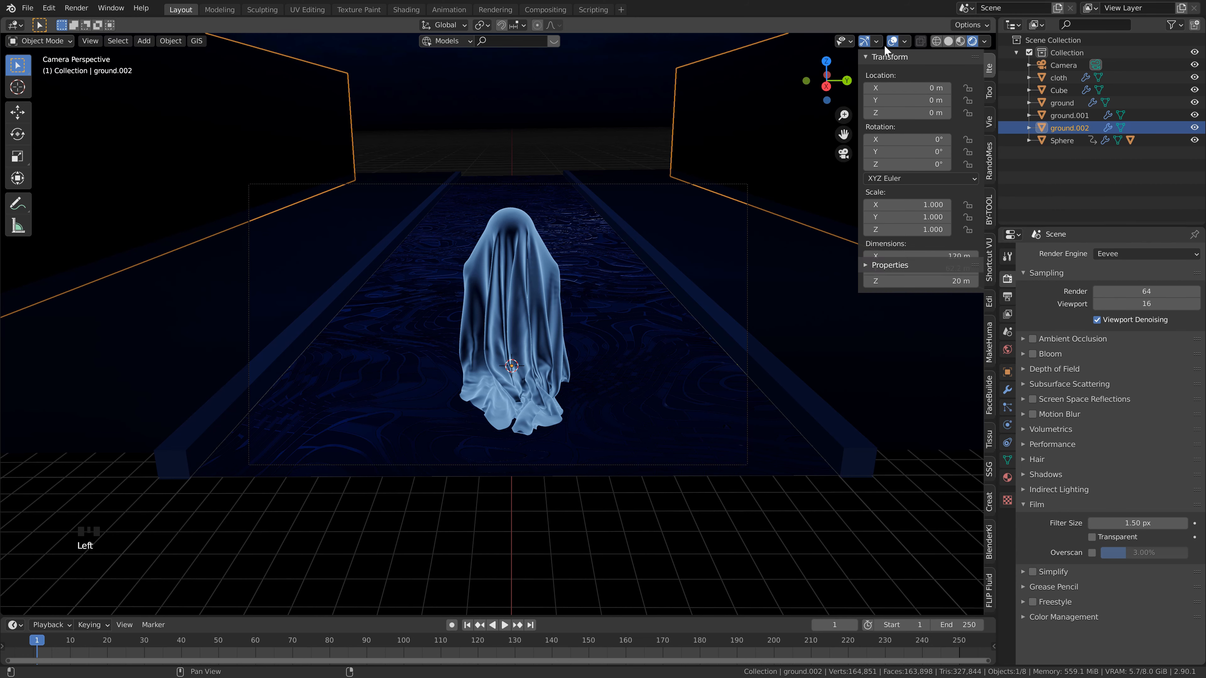
left_click(893, 41)
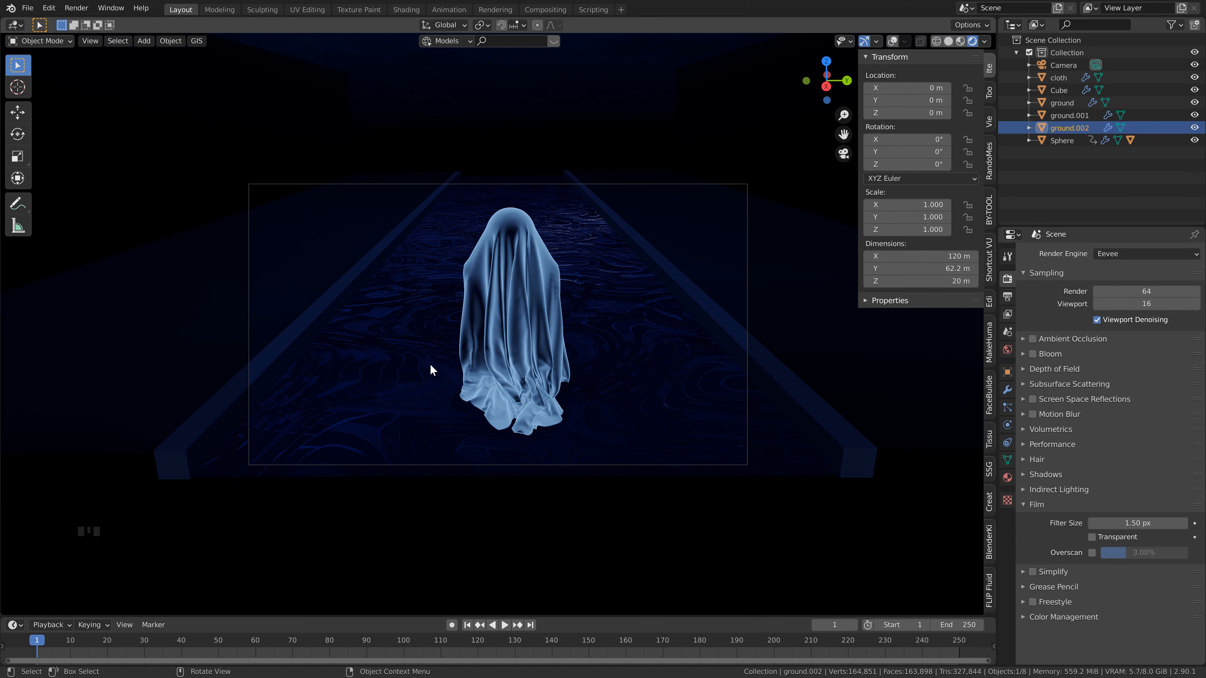
Step: Show the viewport overlays again and raise the street ground's Array modifier count to 15
left_click(624, 373)
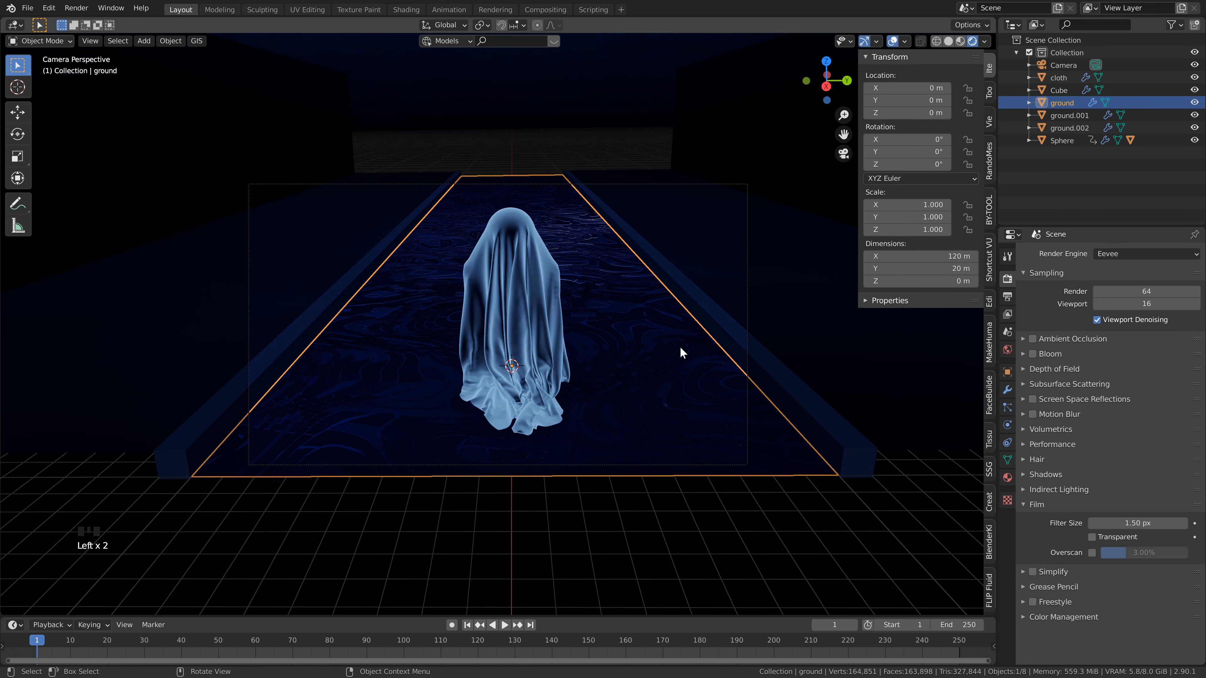
key("shift+alt+z")
left_click(1007, 389)
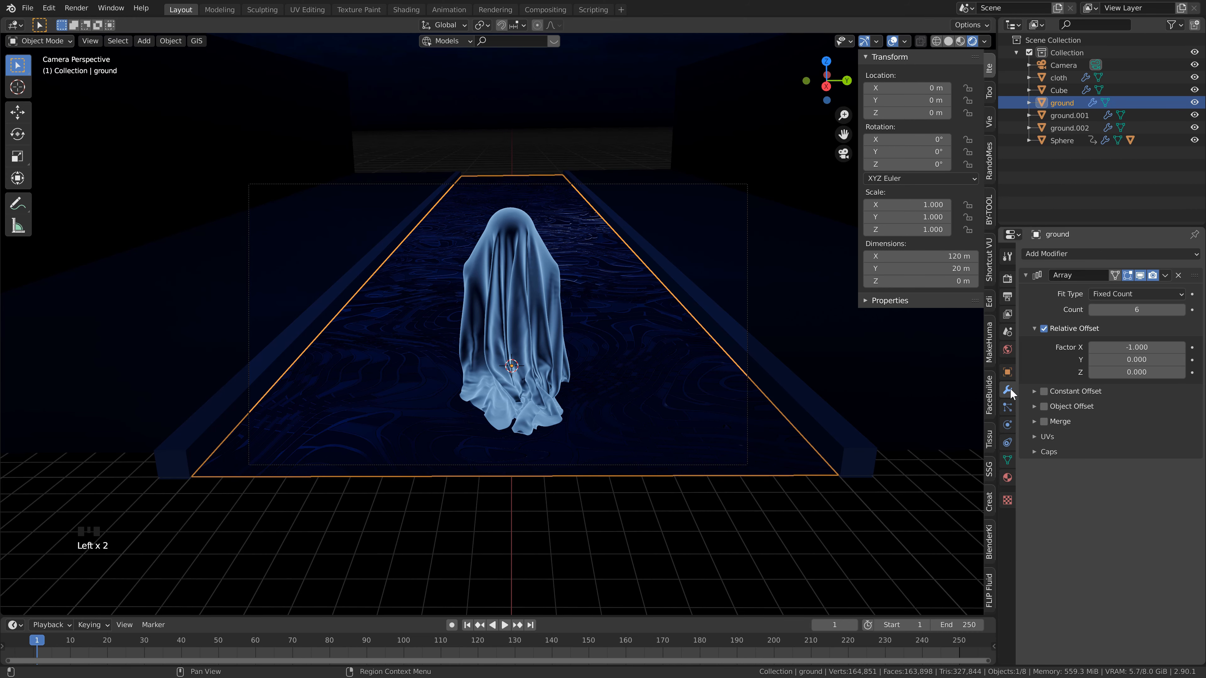
left_click(1180, 310)
left_click(1180, 310)
left_click(1180, 310)
left_click(1180, 310)
left_click(1180, 310)
left_click(1179, 311)
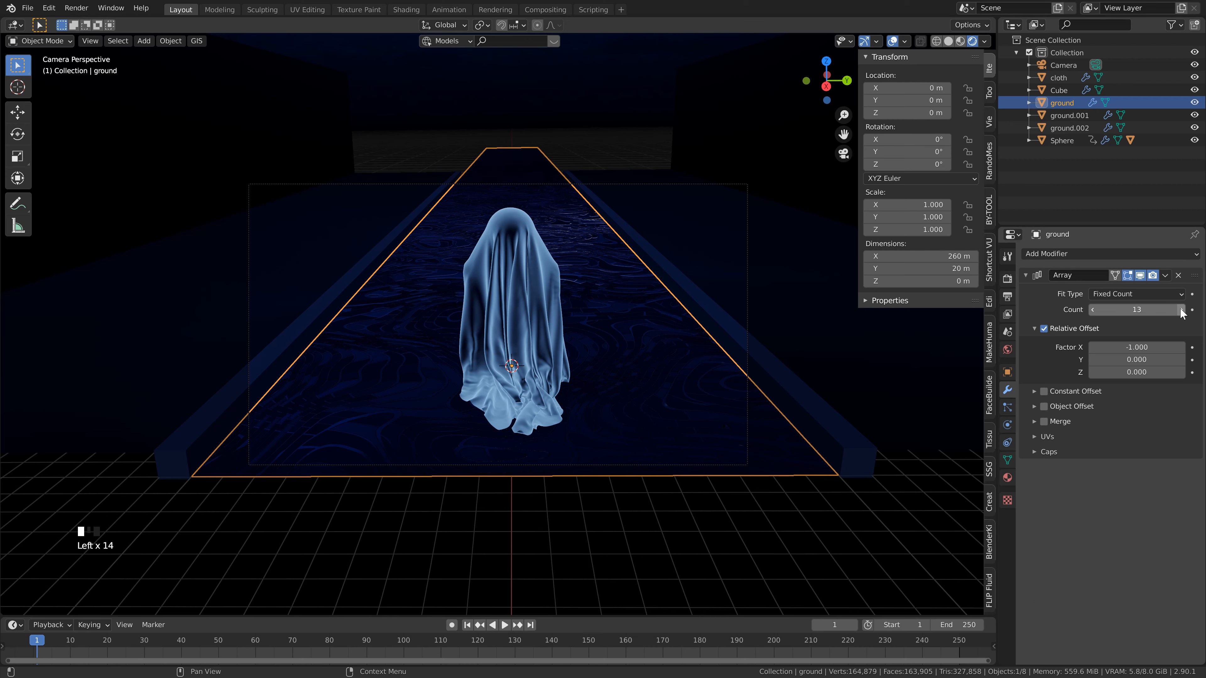
left_click(1180, 310)
left_click(1180, 311)
left_click(1180, 311)
Step: Extend the sidewalks and walls along the street by raising their Array modifier count to 15
left_click(802, 393)
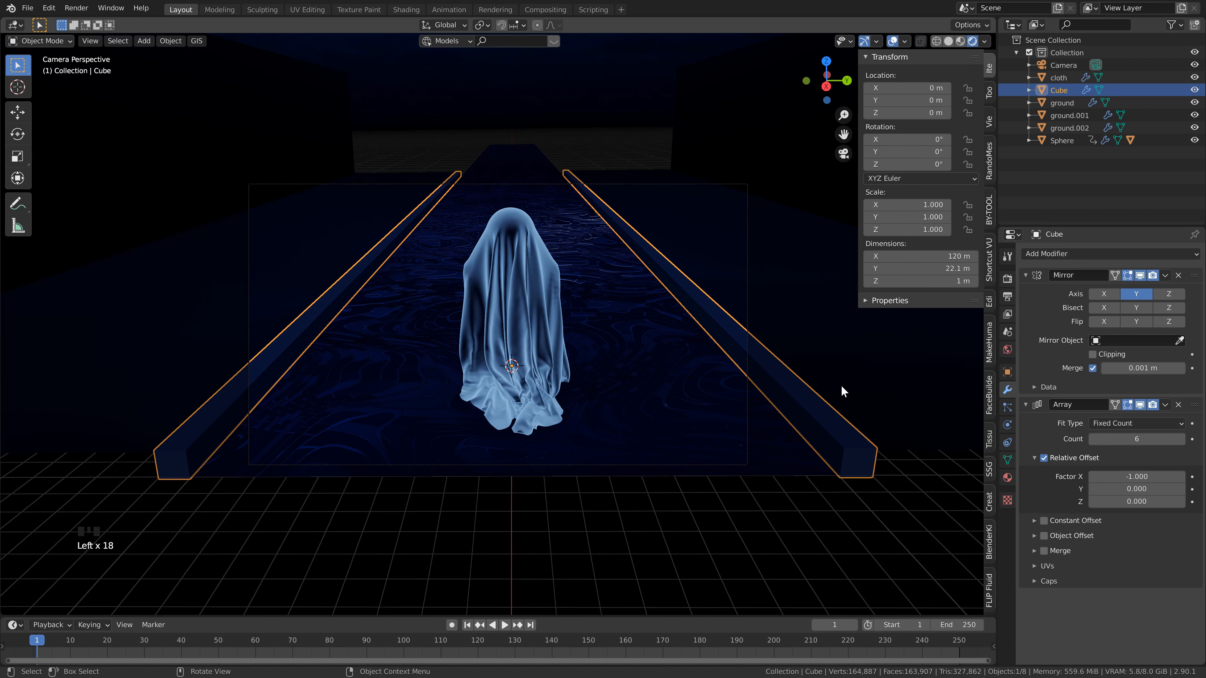
middle_click_drag(841, 385, 622, 247)
scroll(553, 256, "up", 3)
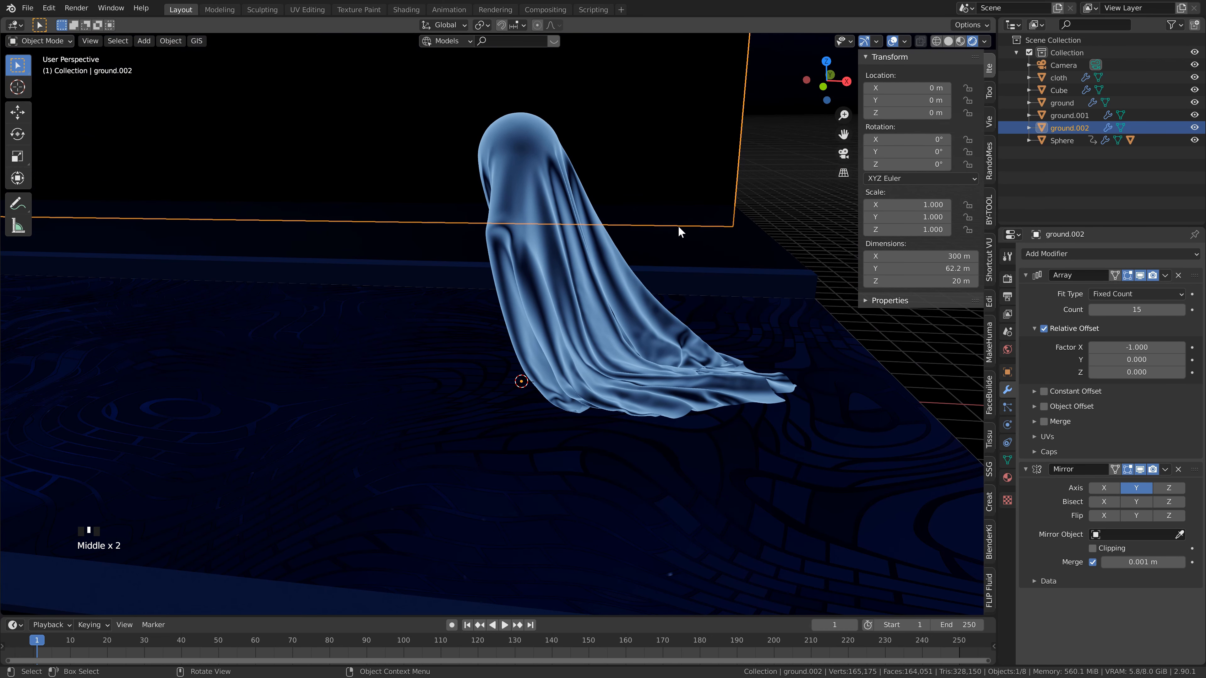
Step: Add a point light at the world origin and raise it along Z to about 3.35 m
key("shift+a")
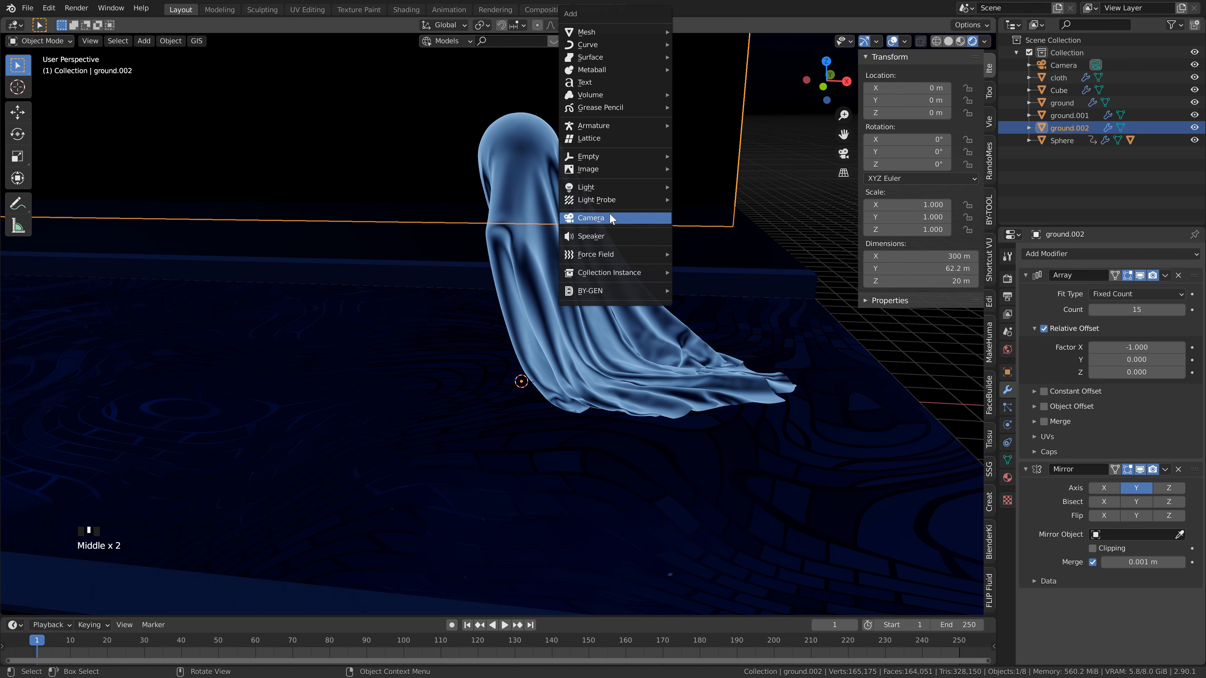
mouse_move(647, 185)
left_click(712, 190)
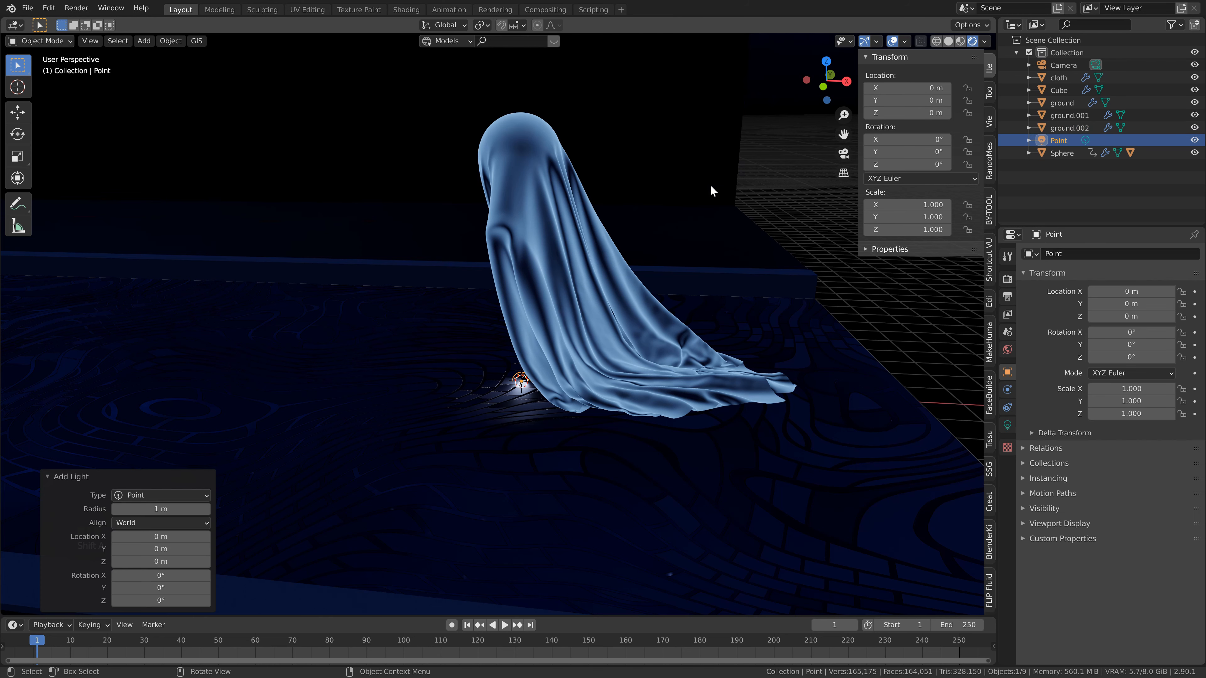
key("g")
key("z")
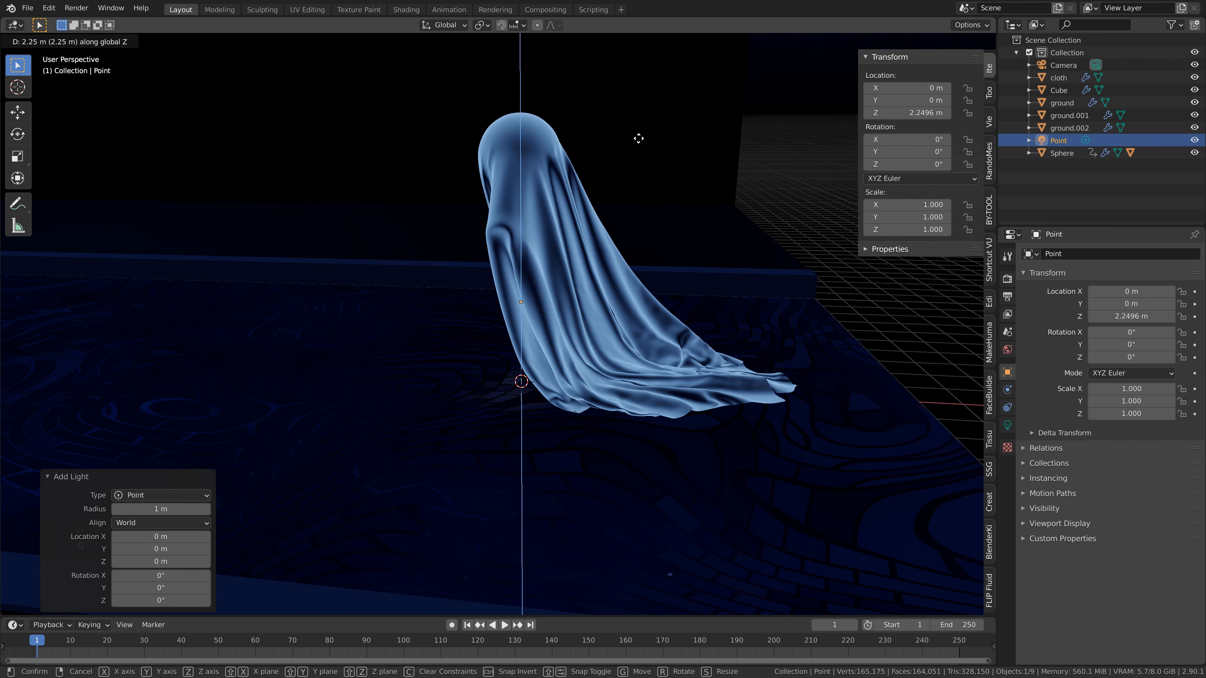
left_click(640, 99)
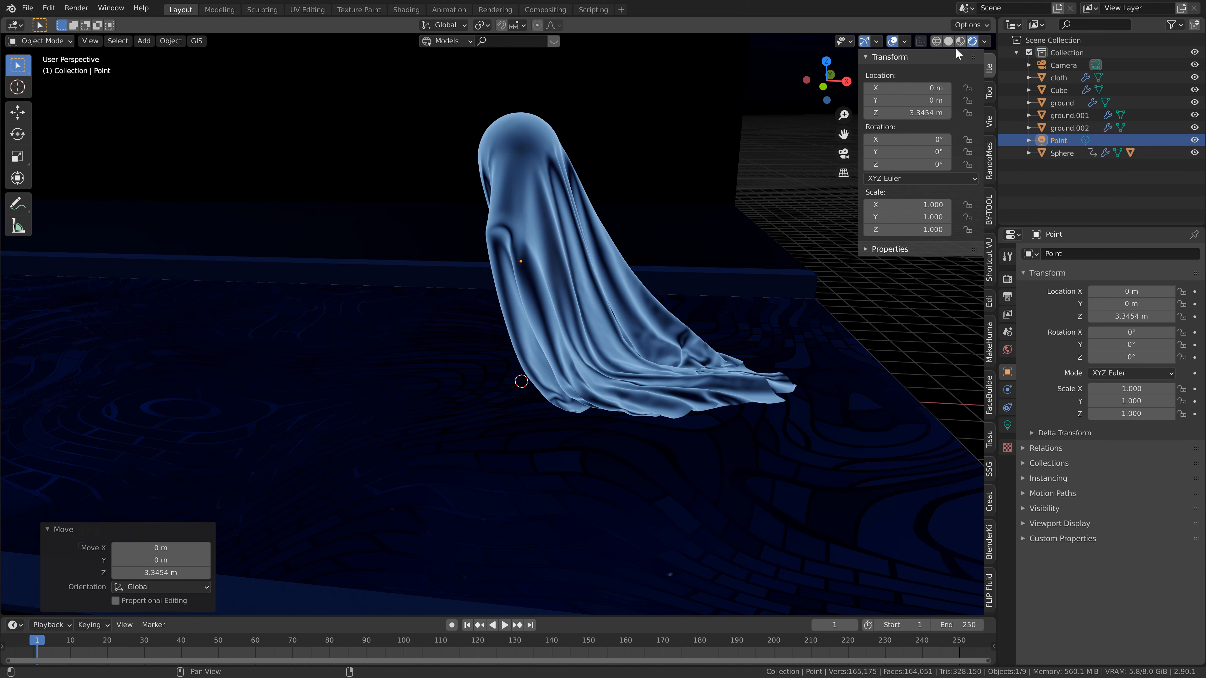
Step: In solid X-ray display, reposition the point light inside the ghost at about X 0.51 m and Z 4.3 m
left_click(948, 41)
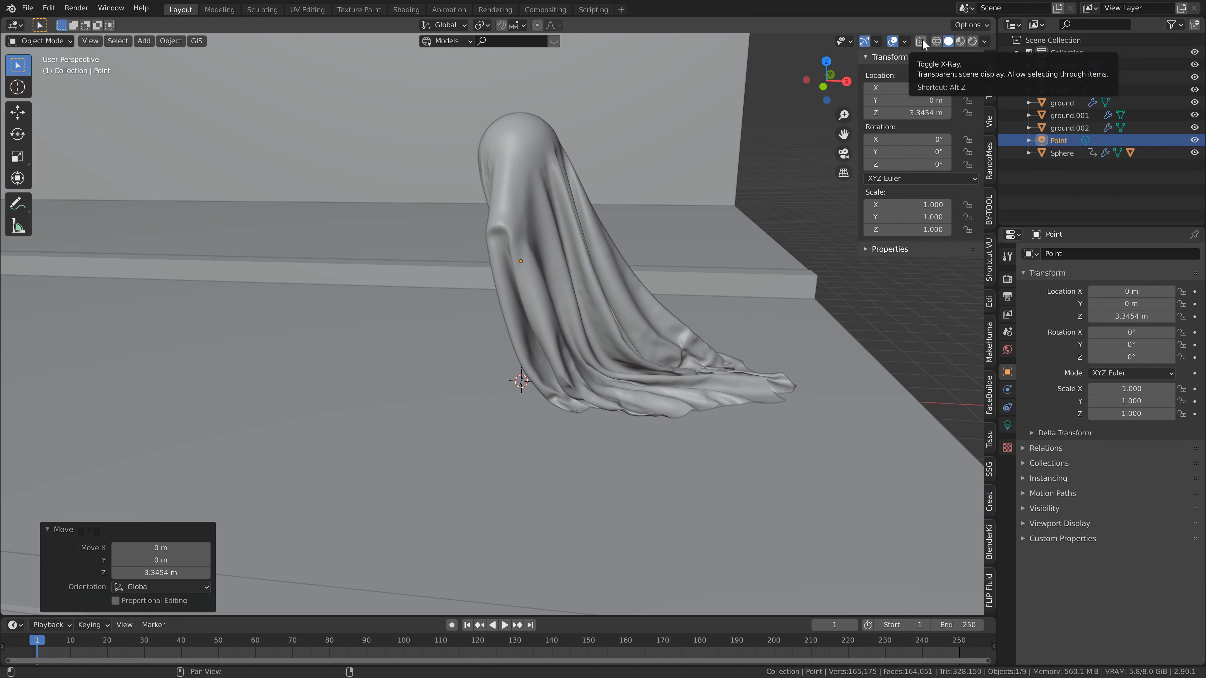
left_click(922, 42)
middle_click_drag(558, 247, 575, 237)
key("g")
key("x")
left_click(600, 238)
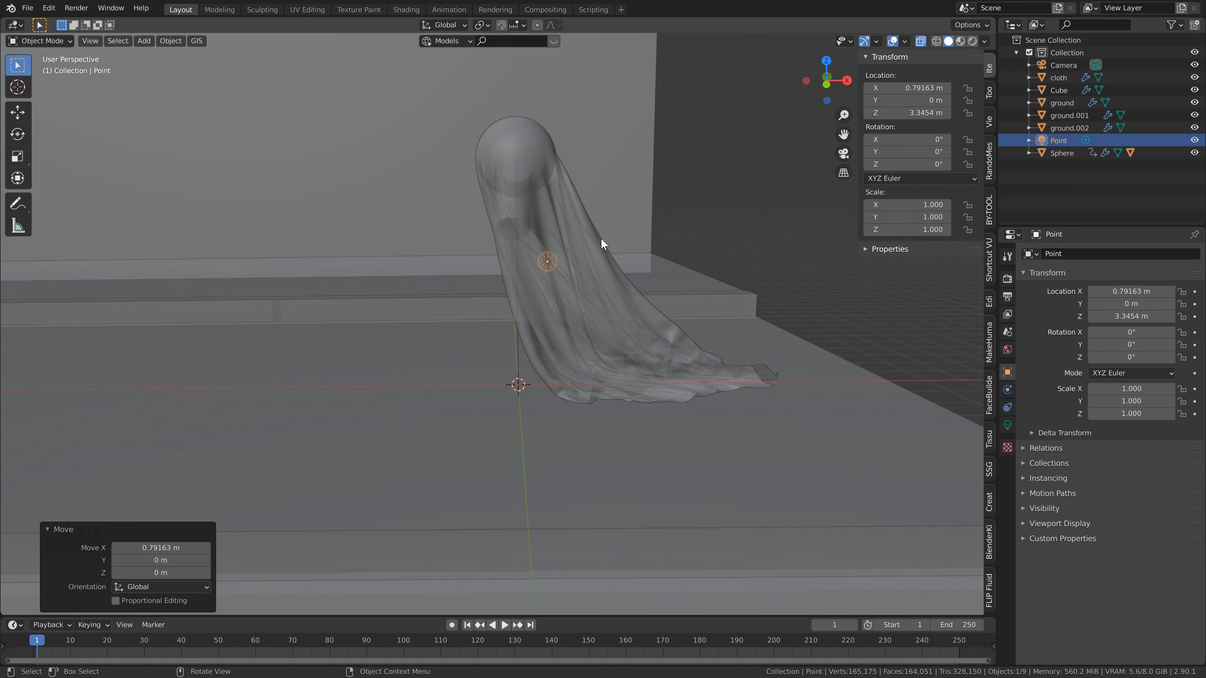
key("g")
key("z")
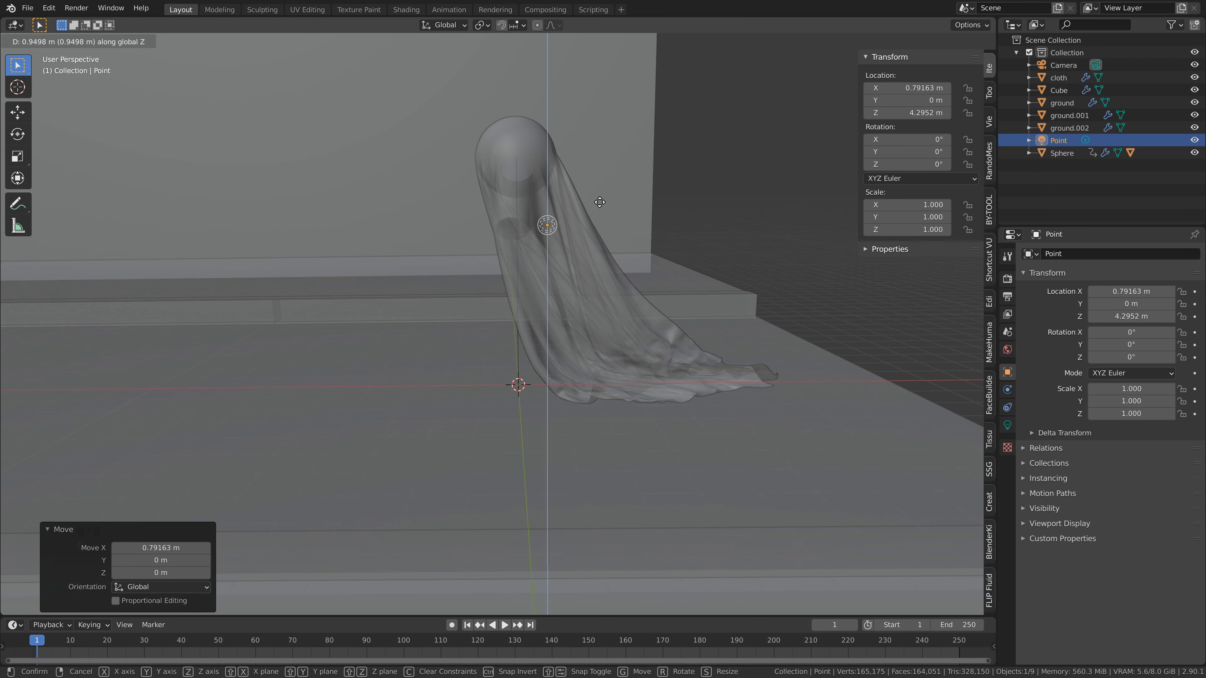
left_click(600, 201)
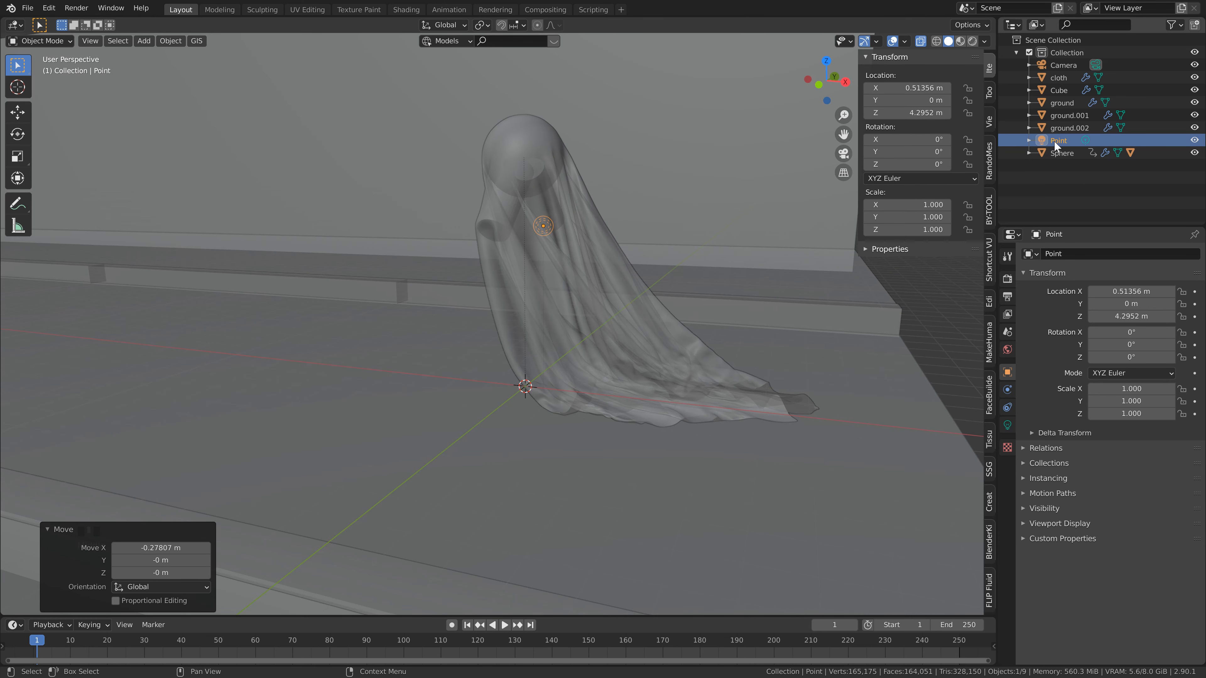
Step: Parent the point light to the Sphere with Object (Keep Transform) and briefly play the animation to check it
left_click(1062, 152, "ctrl")
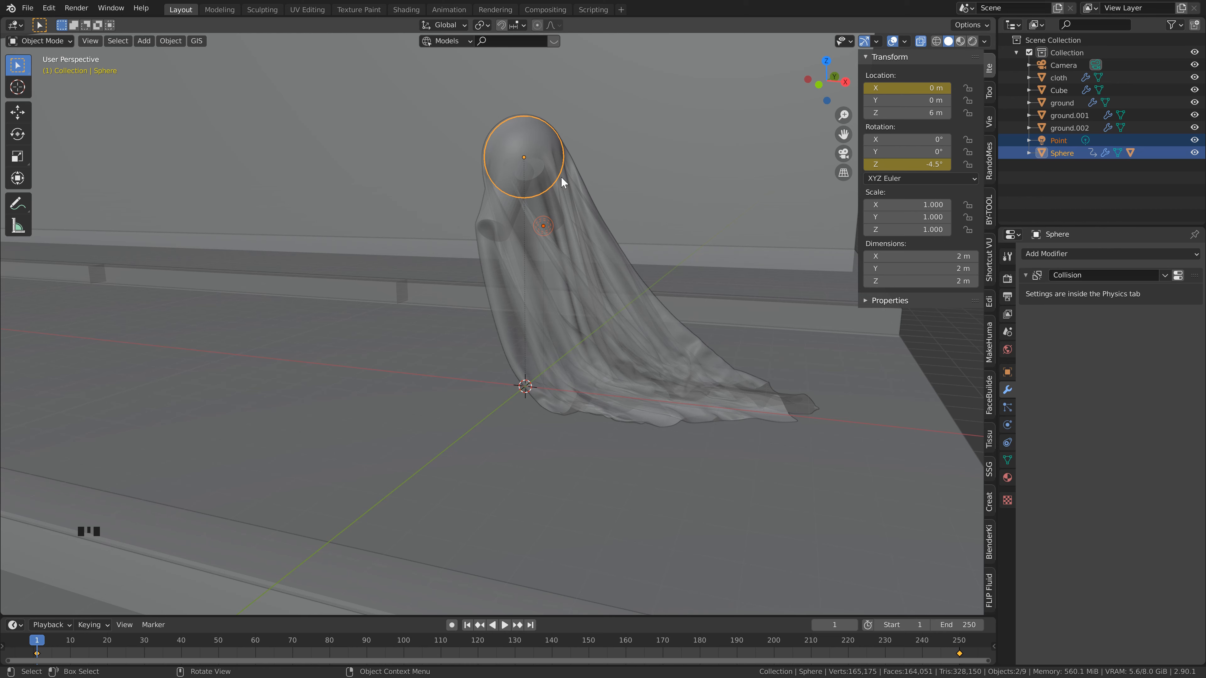
key("ctrl+p")
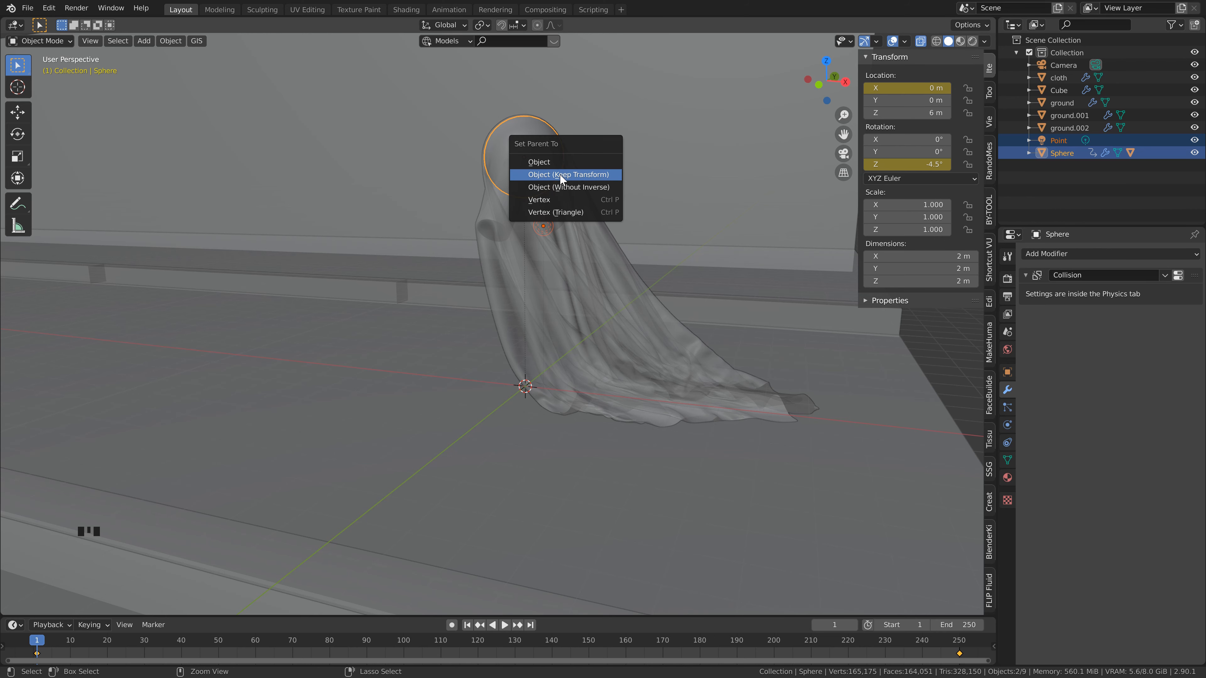
left_click(559, 175)
key("space")
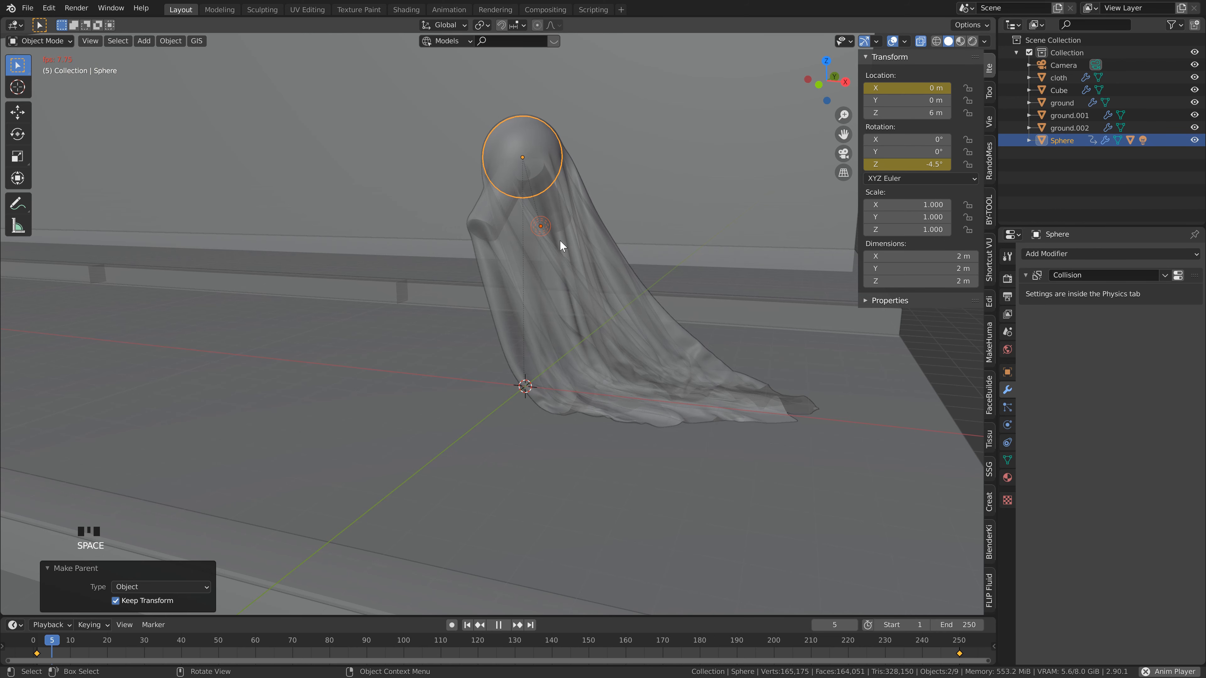
key("Escape")
Step: In rendered display, set the point light's power to 25 W and its colour to a reddish orange
left_click(553, 226)
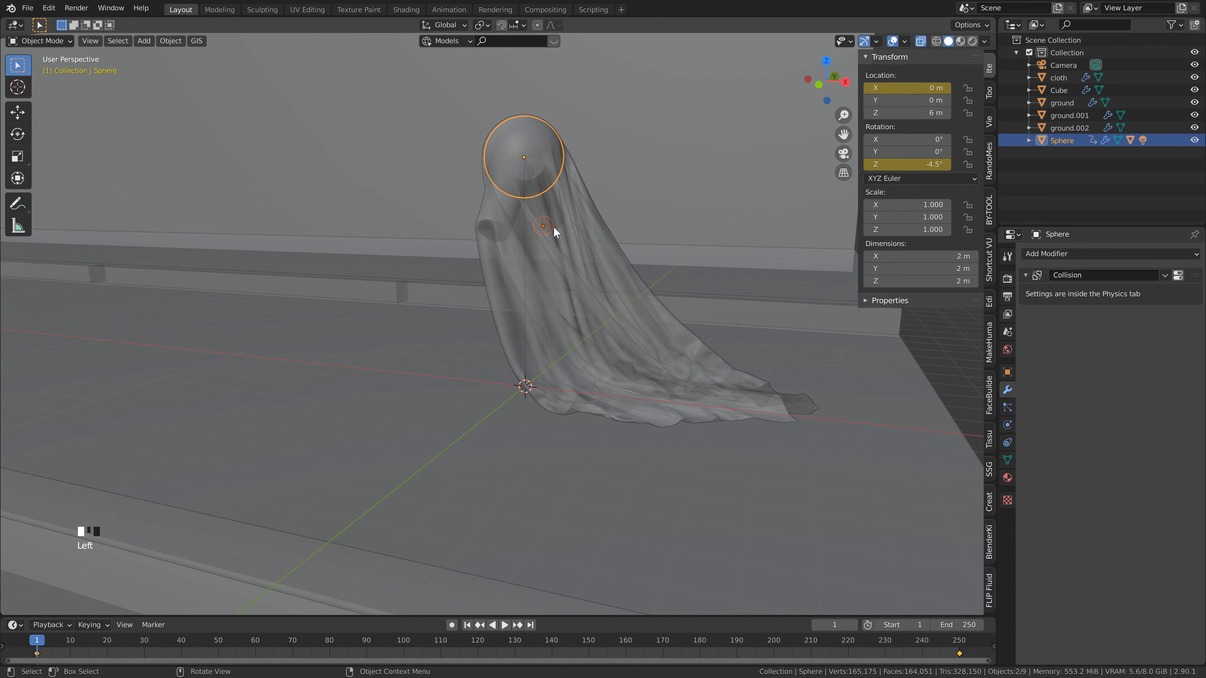
left_click(544, 225)
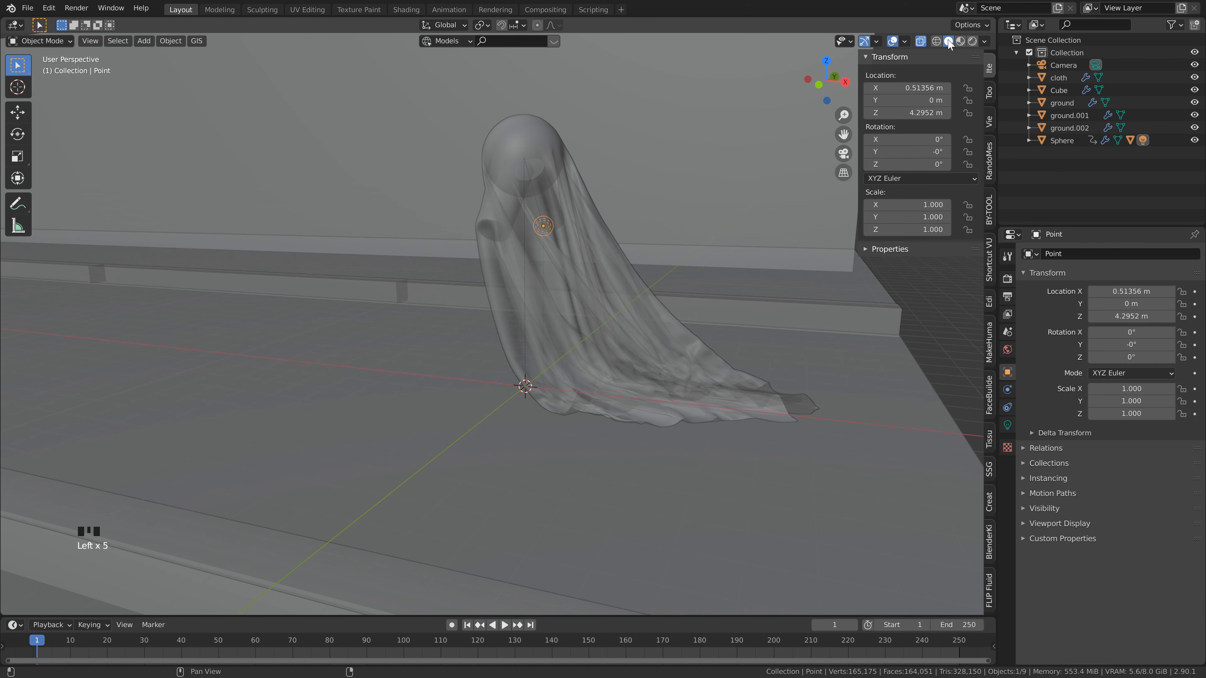
left_click(972, 41)
left_click(1008, 425)
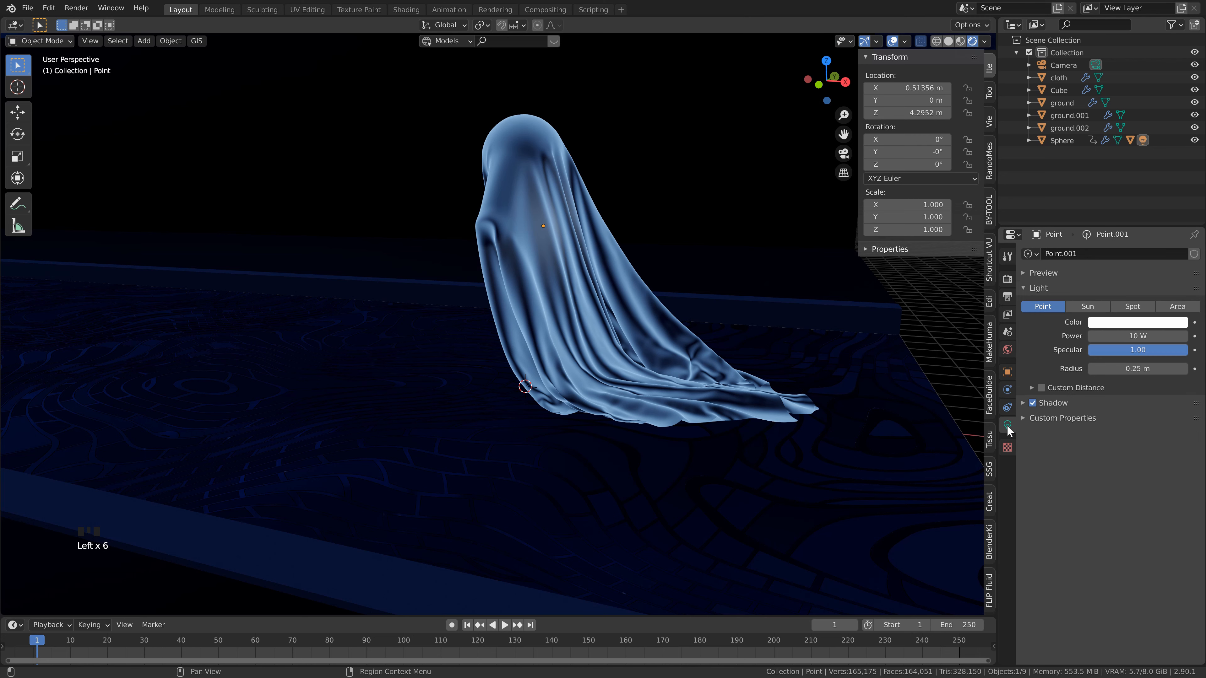
left_click(1146, 335)
type("25")
key("Return")
left_click(1137, 322)
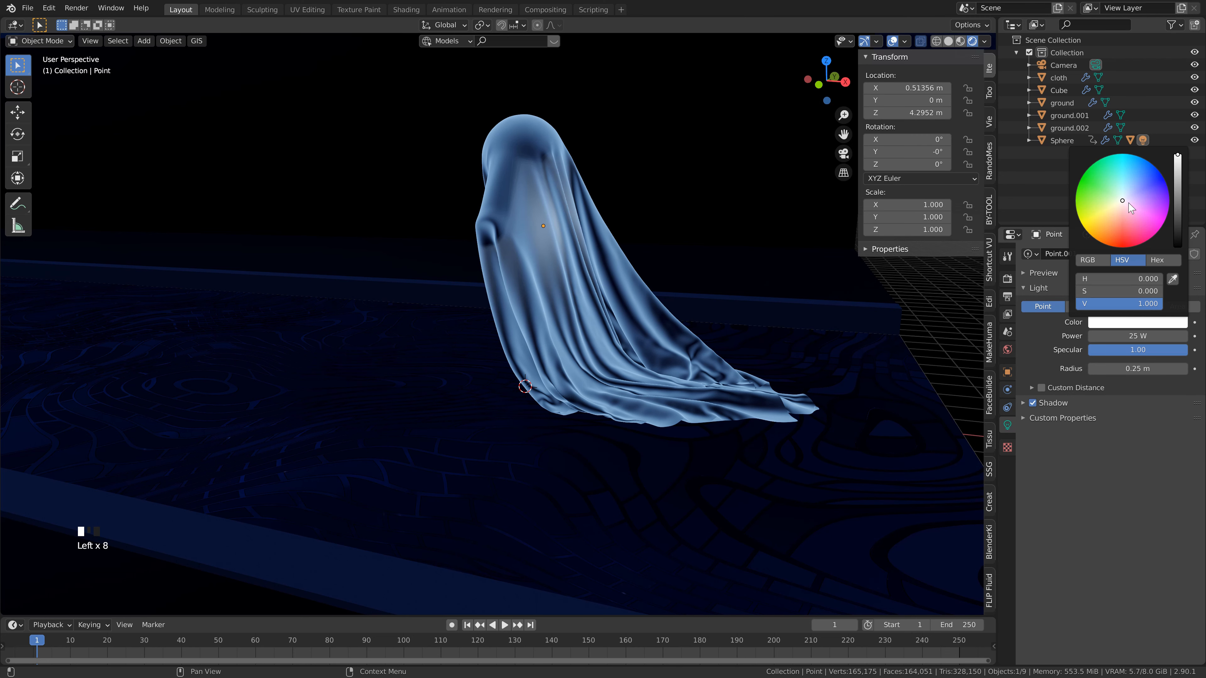
left_click(1113, 237)
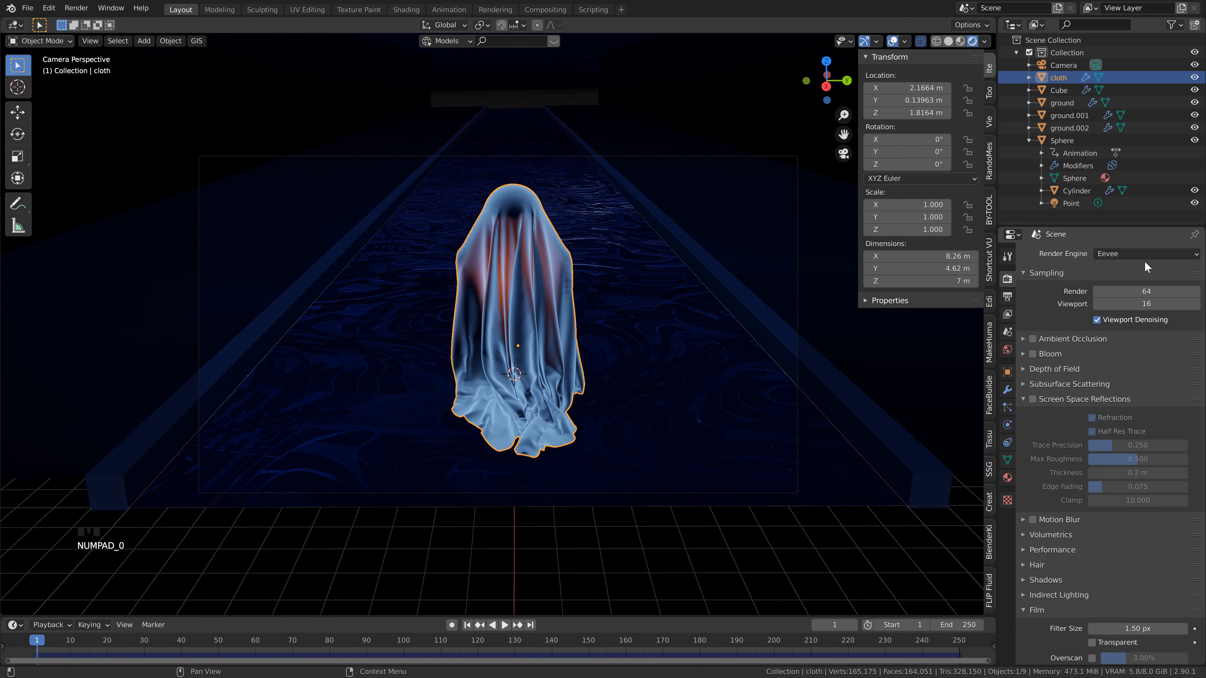
Step: Switch the render engine to Cycles
left_click(1135, 254)
left_click(1126, 295)
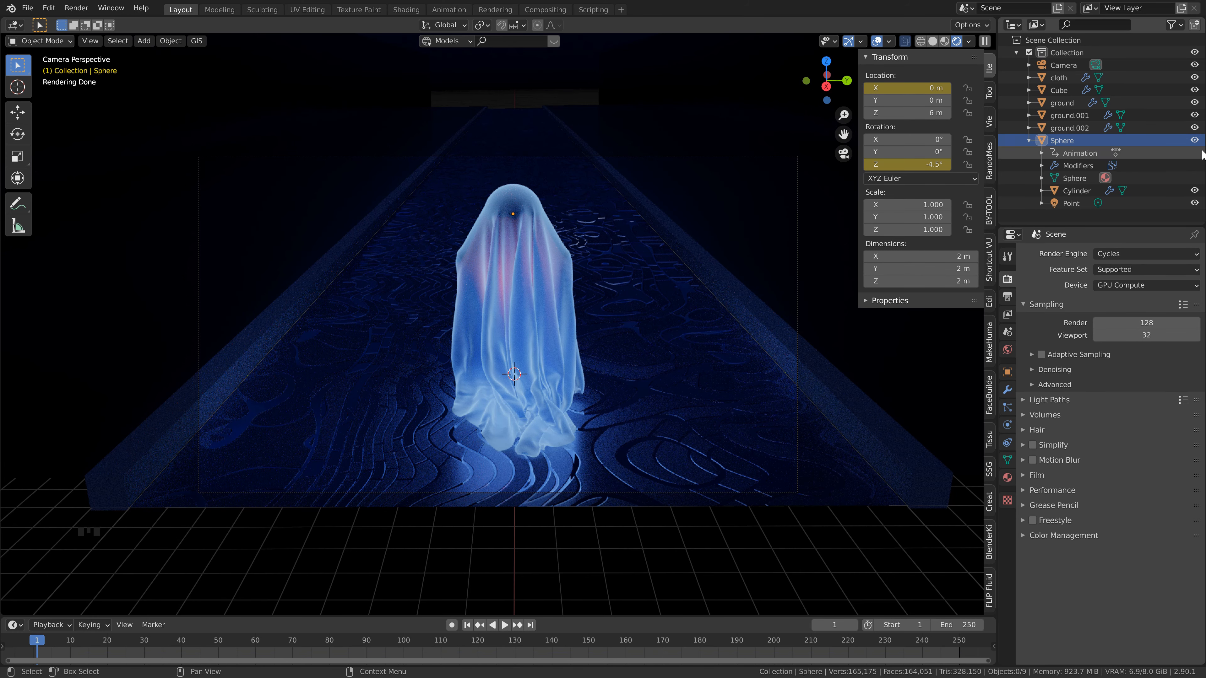
Step: Hide the Sphere and its child Cylinder in the viewport and disable both in renders
left_click(1195, 140)
left_click(1174, 25)
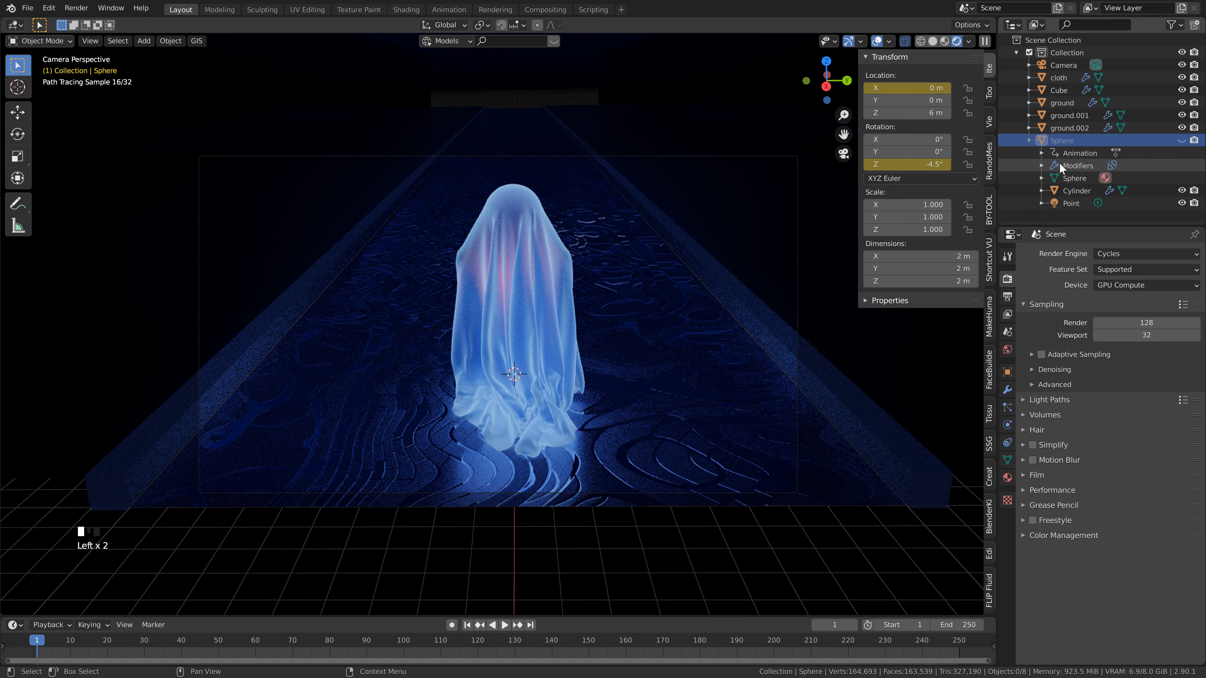
left_click(1194, 140)
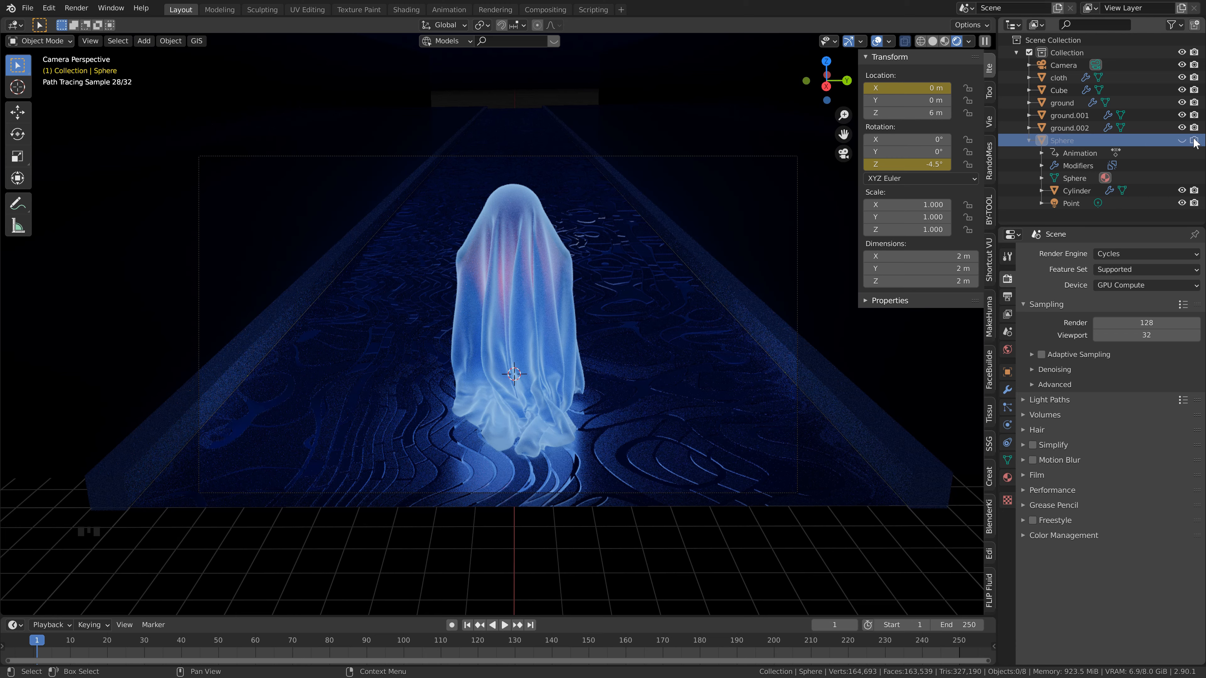
left_click(1194, 191)
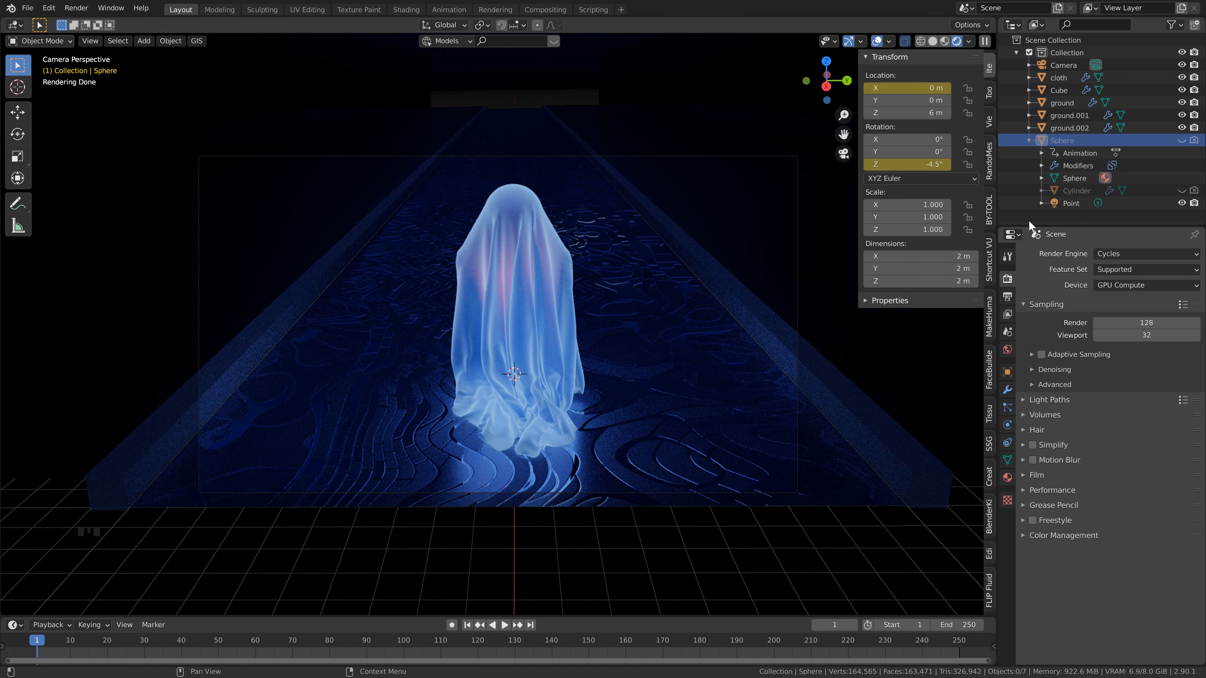
Step: Enable the camera's depth of field with Sphere as the focus object and an F-Stop of 0.2
left_click(1062, 65)
left_click(1007, 425)
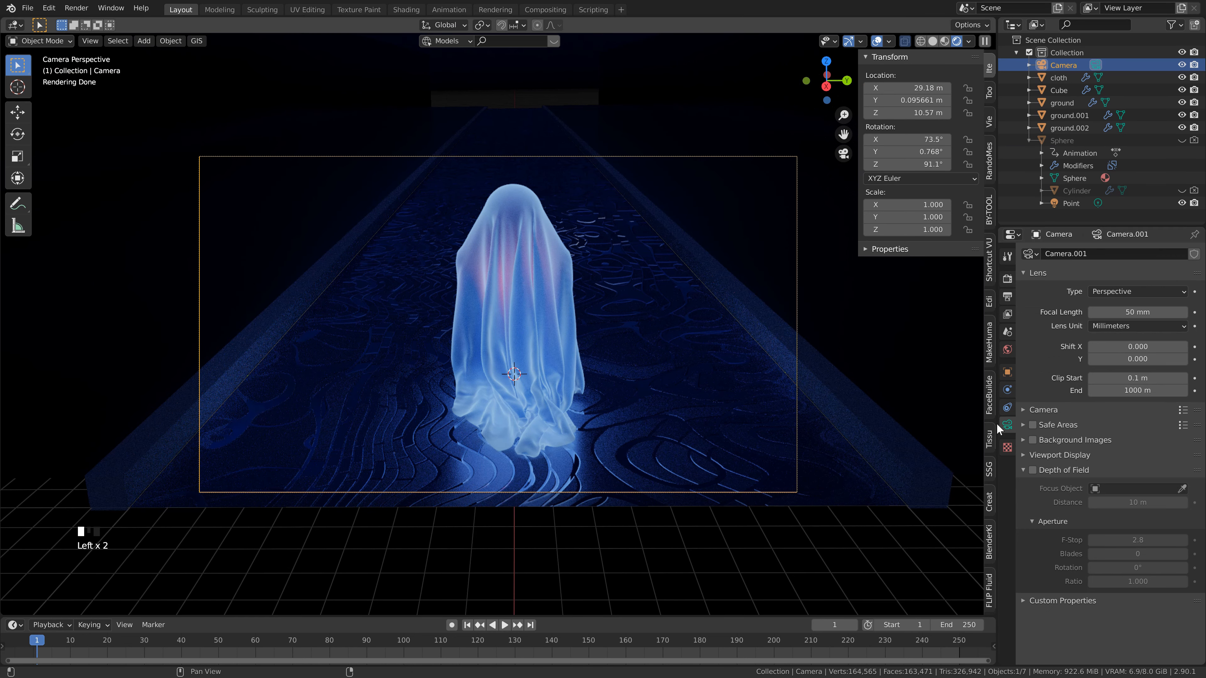
left_click(1032, 470)
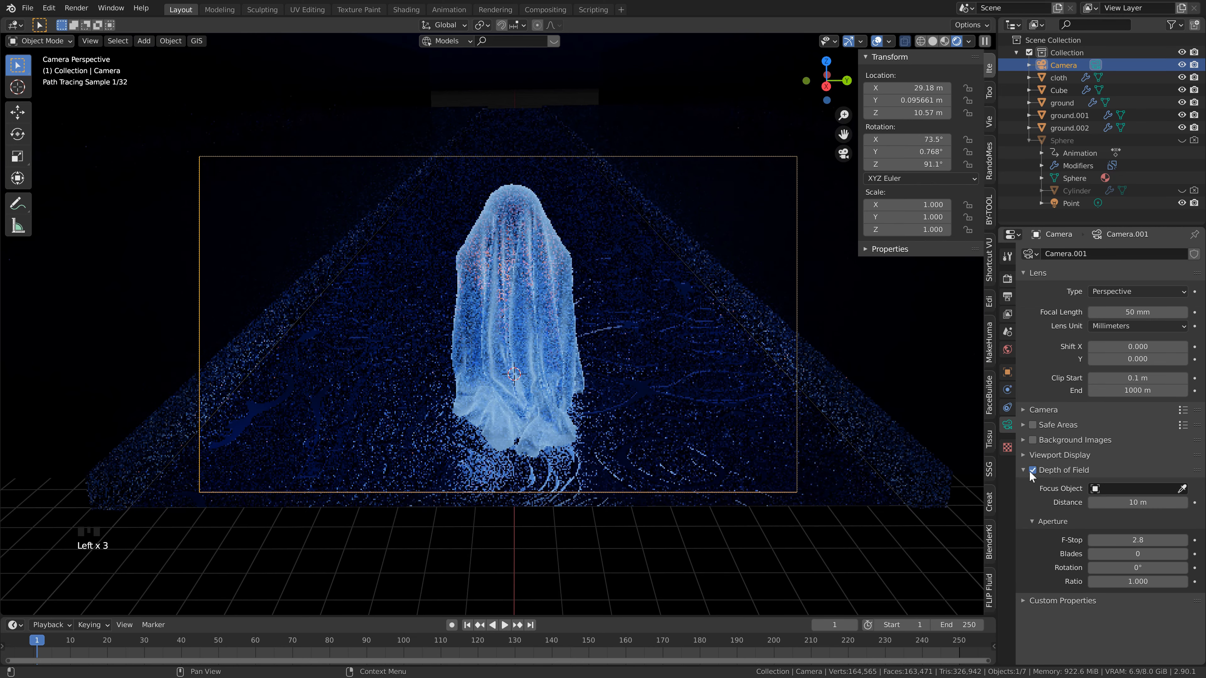
left_click(1134, 488)
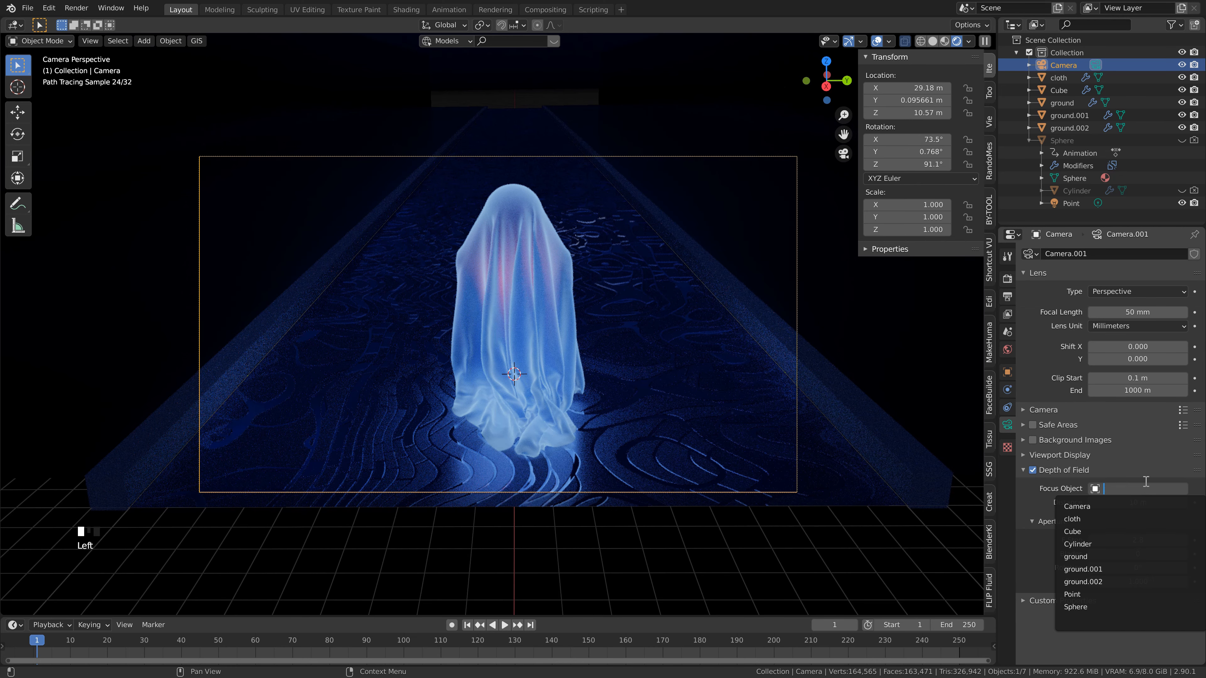
left_click(1083, 607)
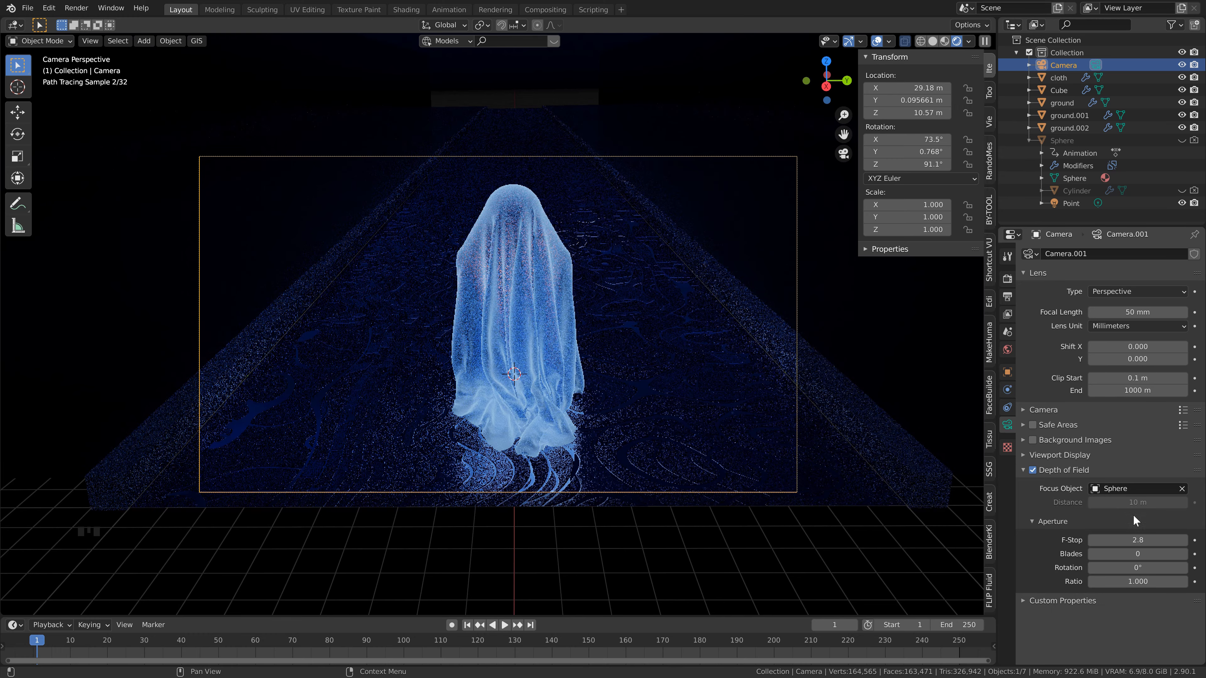
left_click_drag(1141, 540, 1091, 540)
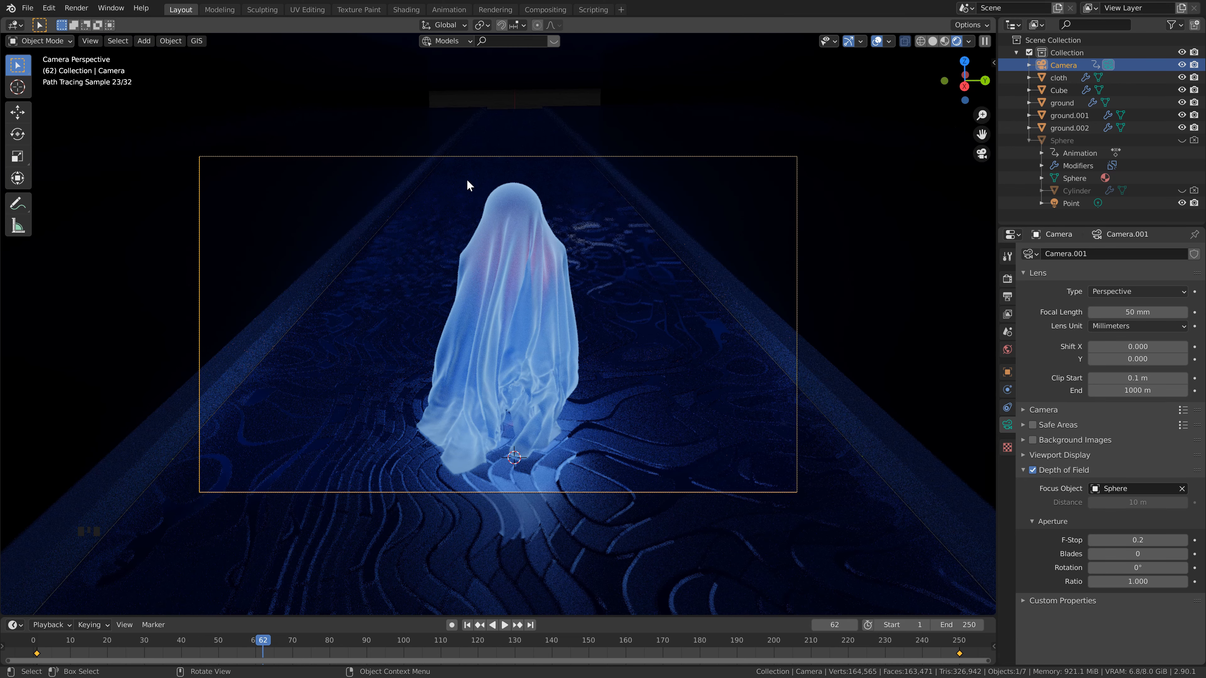
Step: Scale the street ground along global Y by about 1.008 and clear the selection
left_click(609, 376)
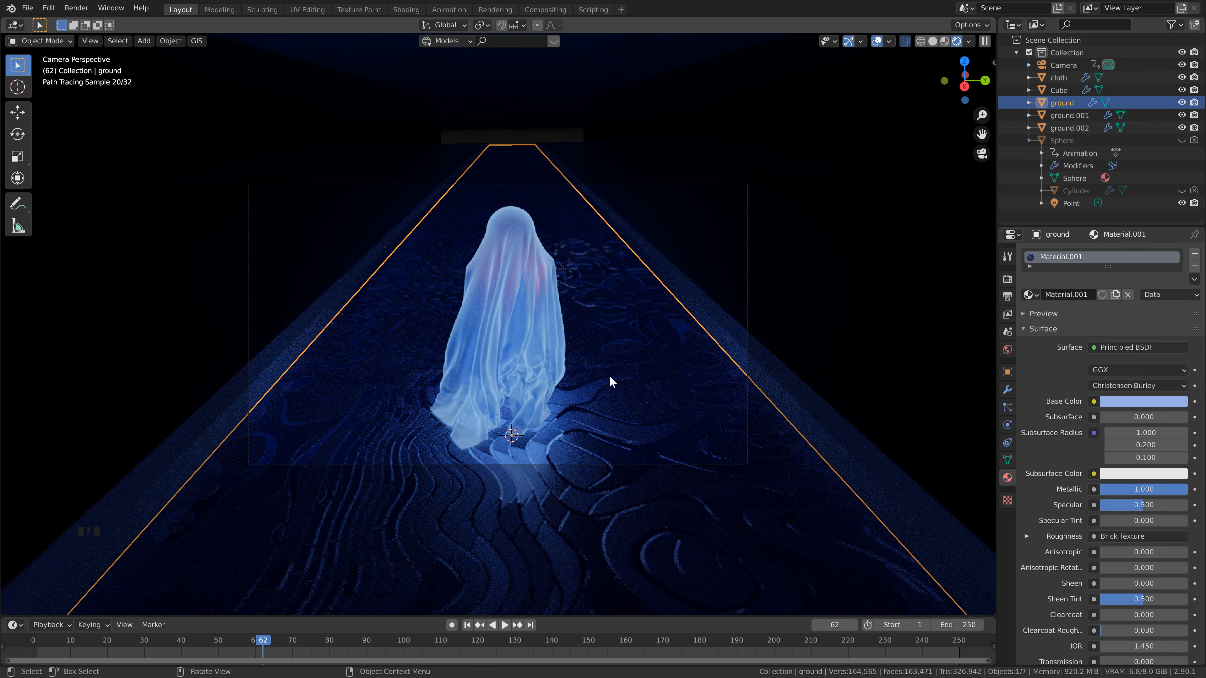
scroll(608, 379, "up", 1)
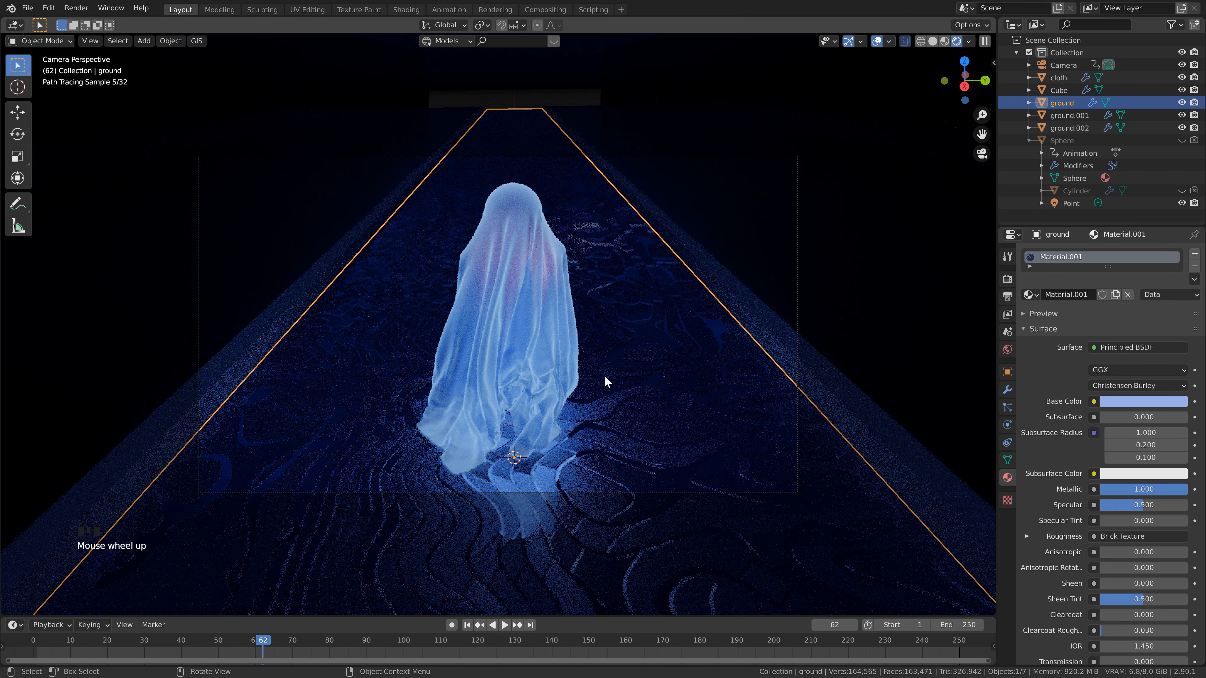
key("s")
key("y")
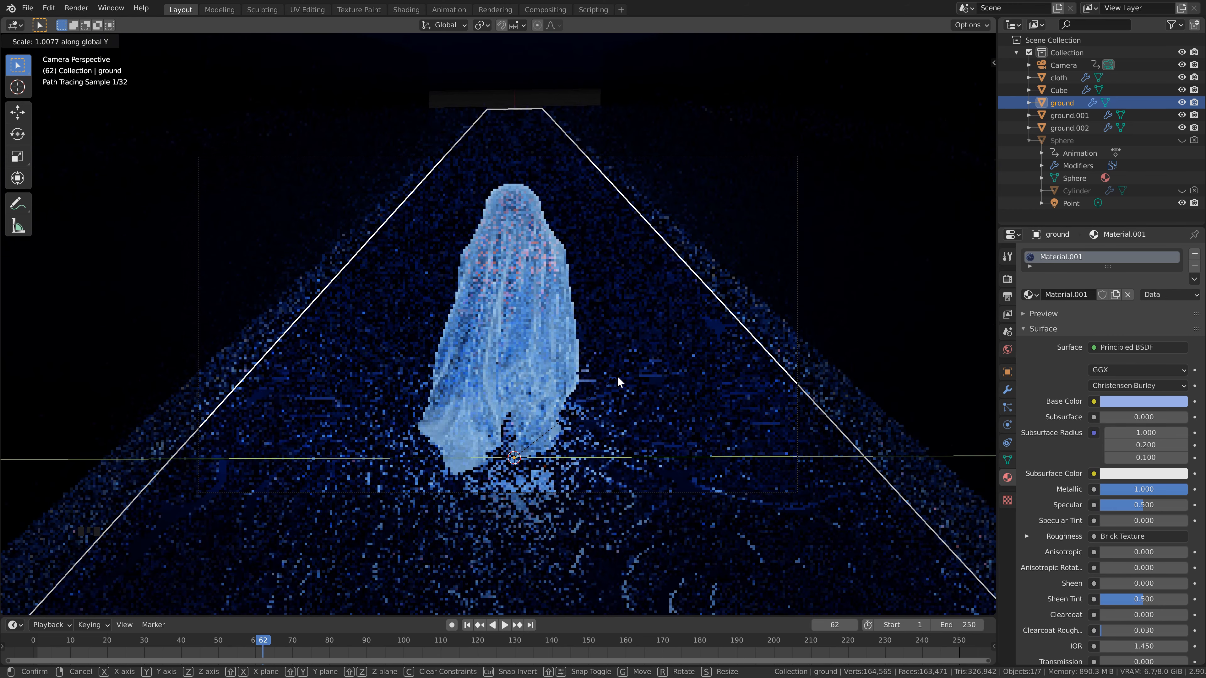
left_click(617, 380)
key("alt+a")
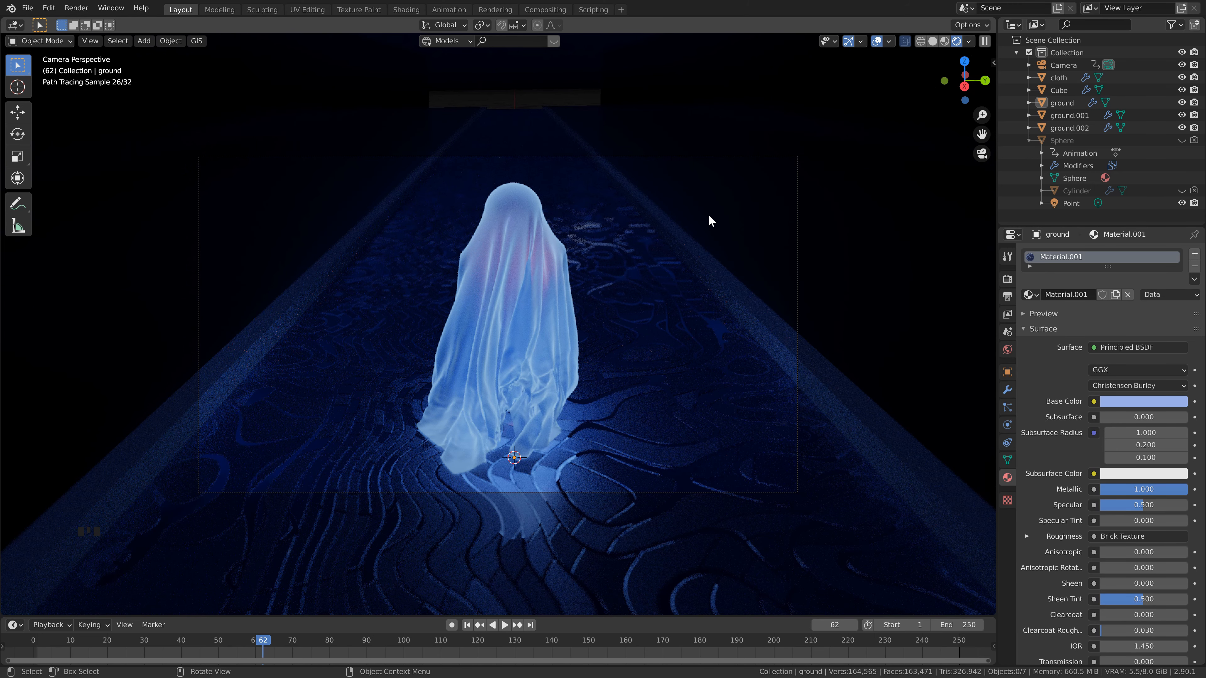
Step: Set the world background strength of the fullmoon.hdr environment to 0.1 and hide the viewport overlays
left_click(1006, 350)
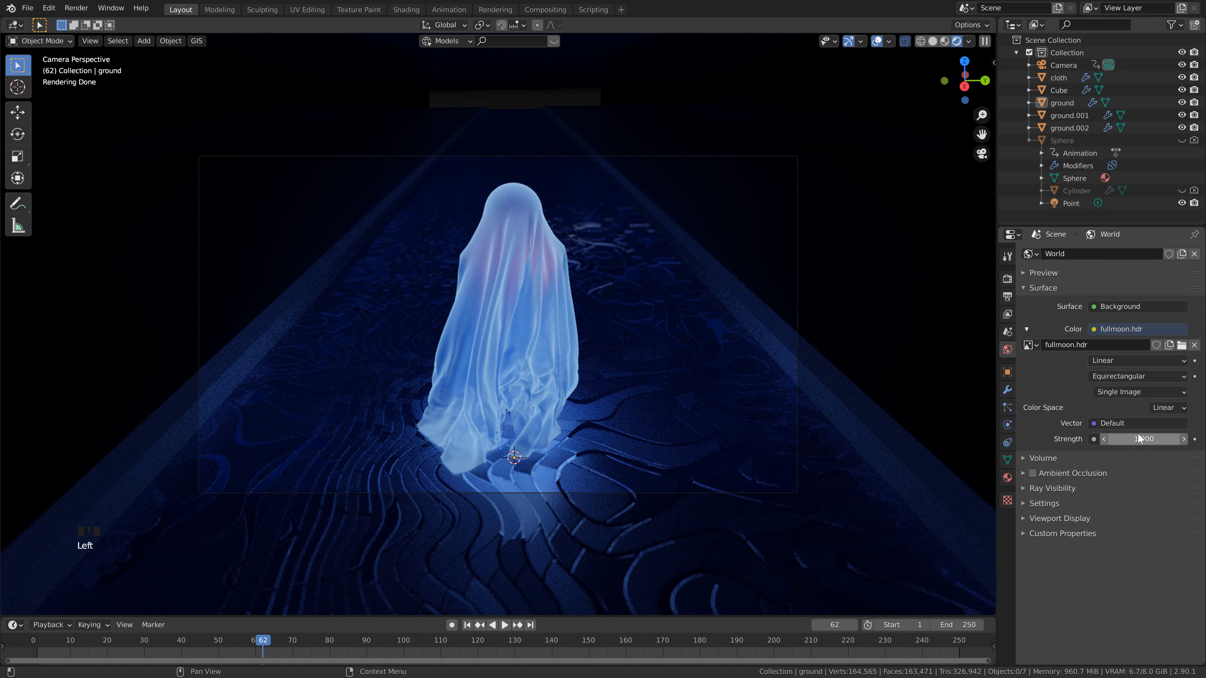
left_click(1141, 438)
type("0.1")
key("Return")
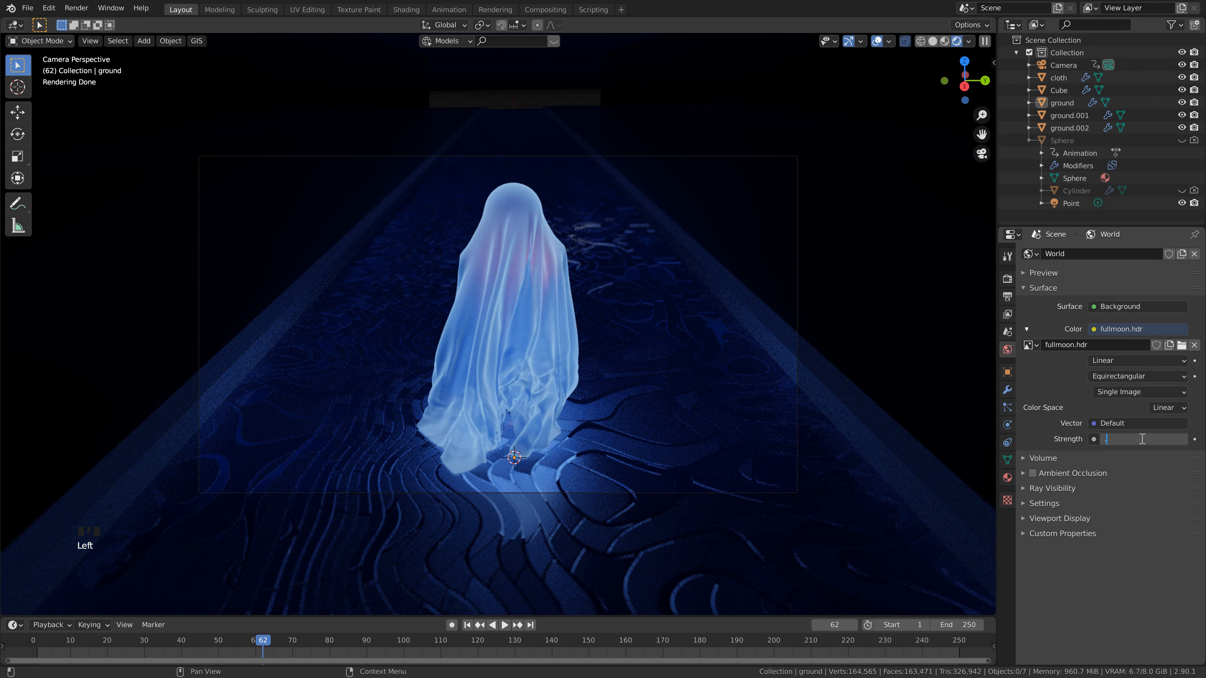
left_click(877, 41)
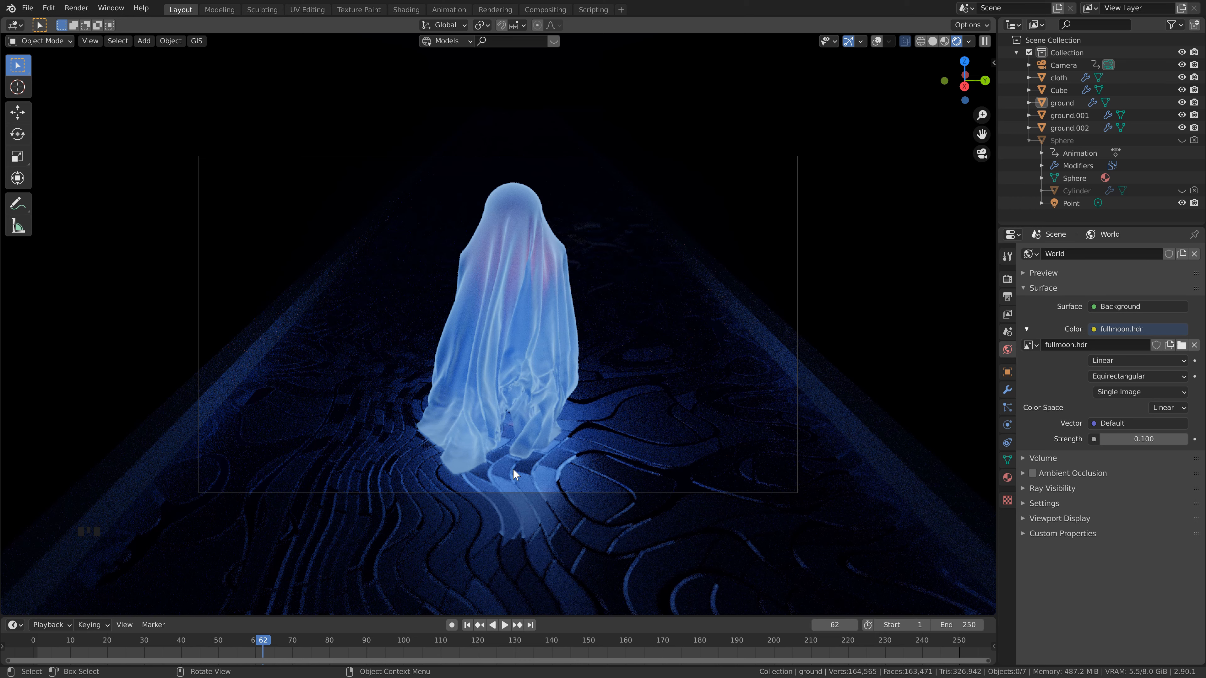
Step: Set the Cycles render denoiser to OptiX in the Rendering workspace and render the current frame as a still image
left_click(491, 10)
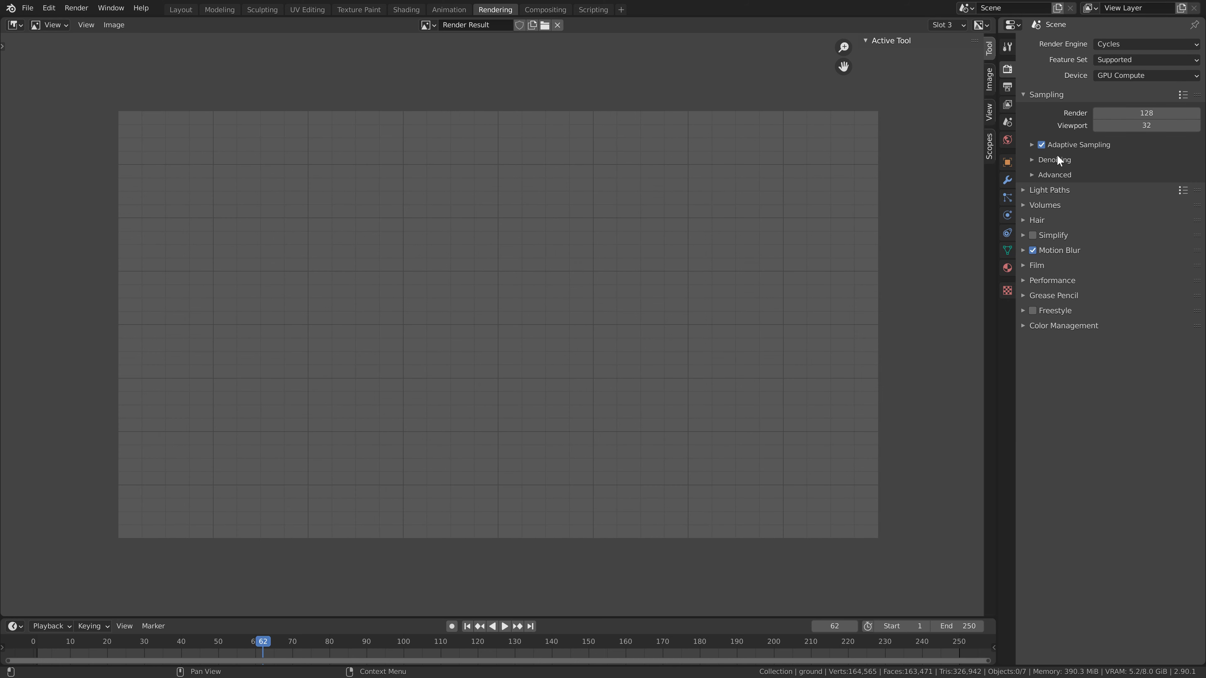
left_click(1029, 161)
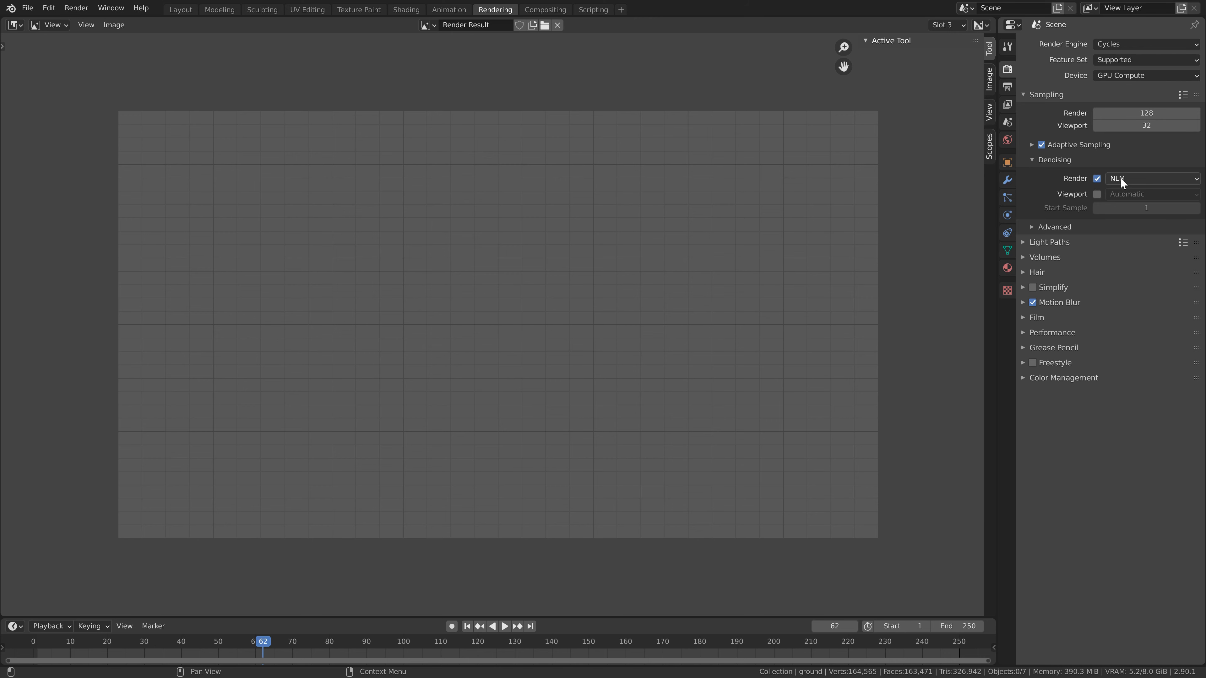
left_click(76, 7)
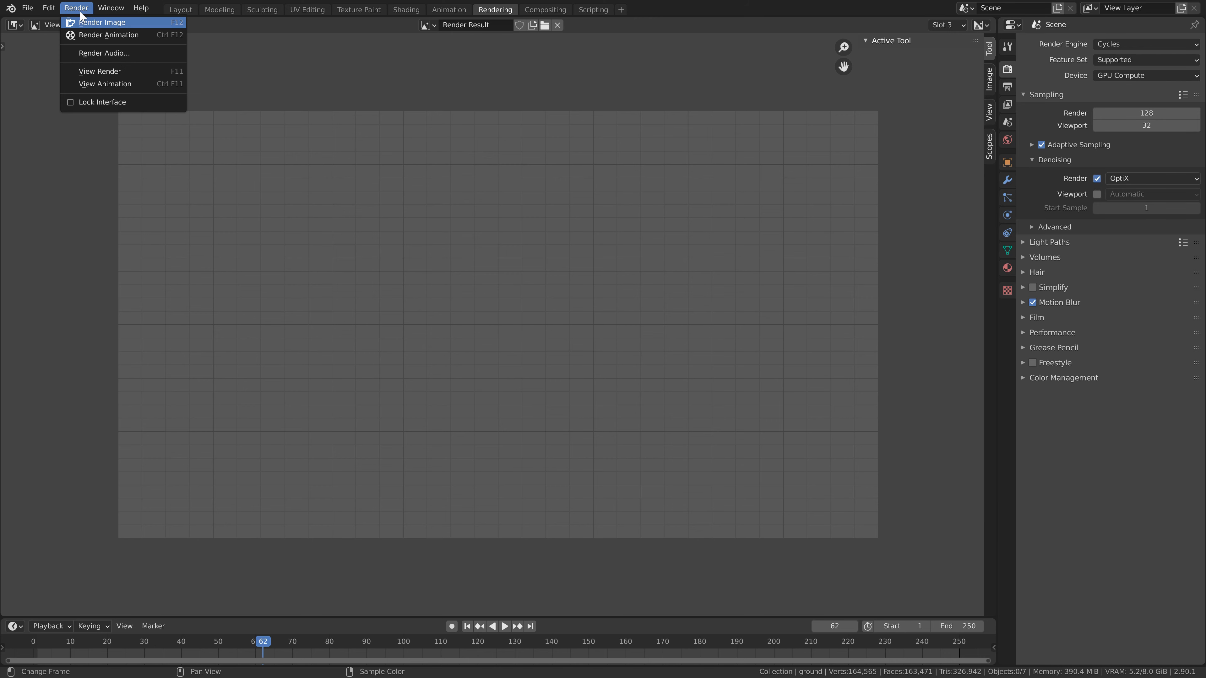
left_click(95, 26)
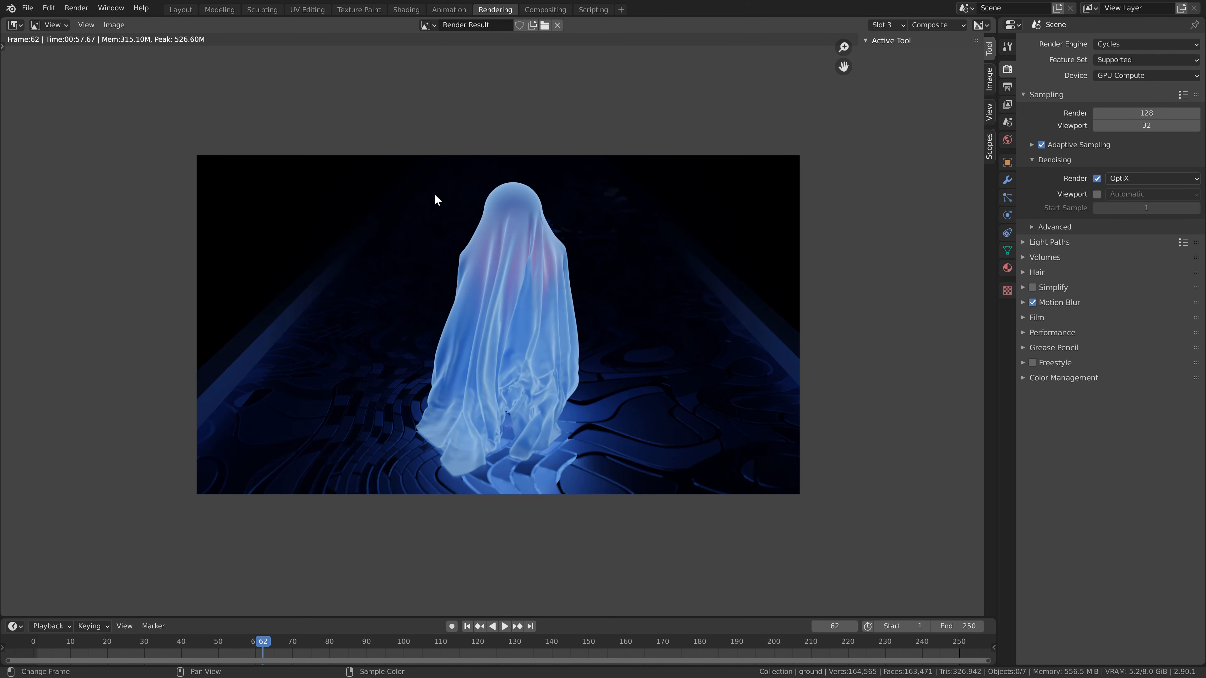